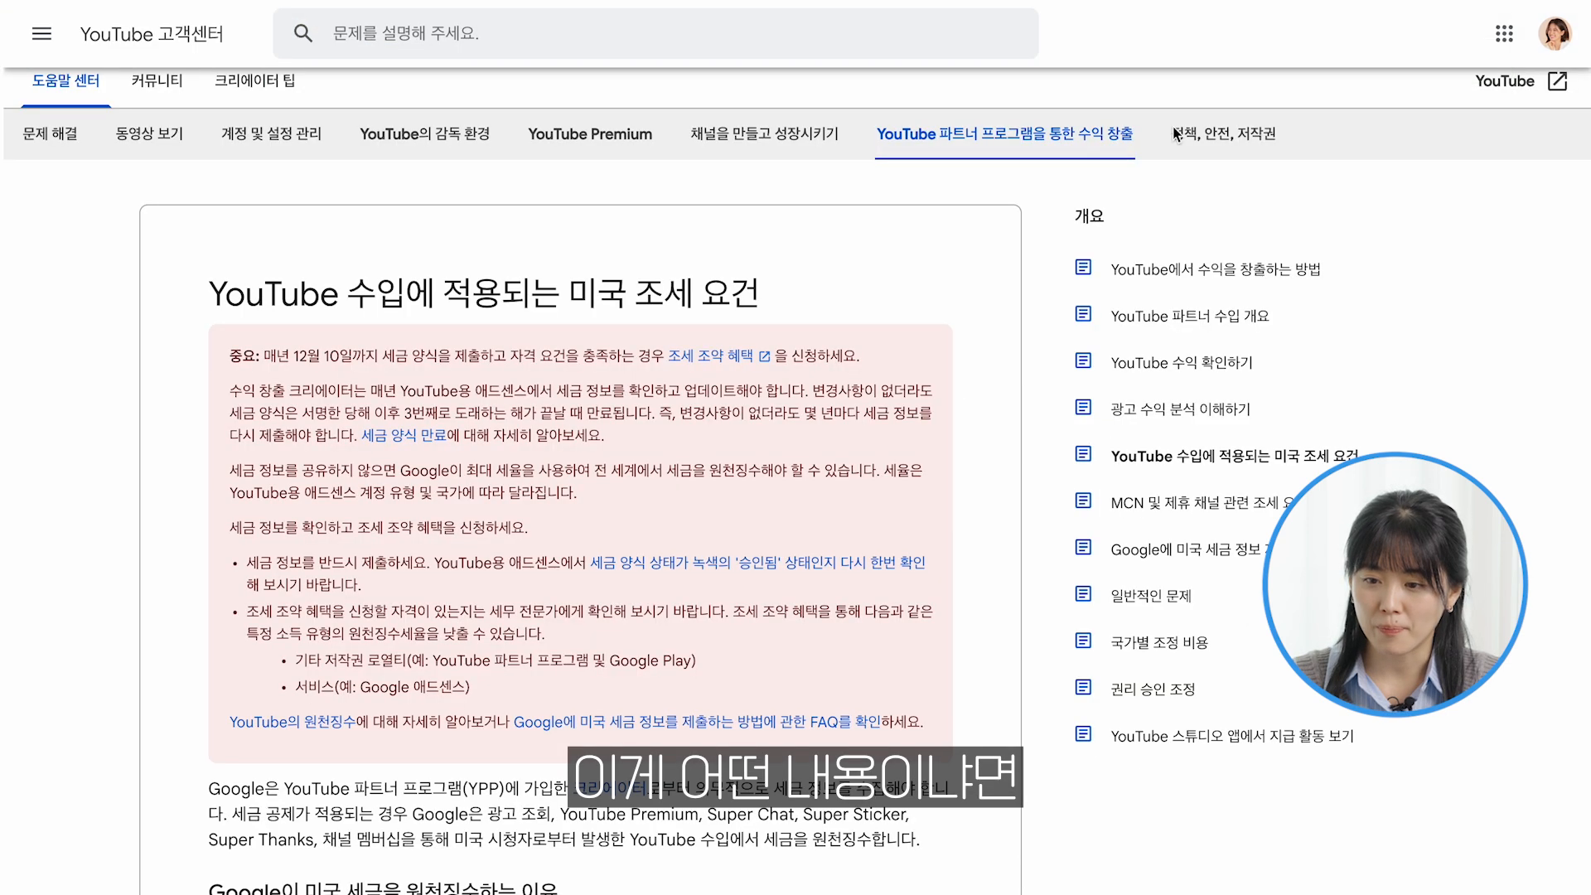
Read the YouTube help article on US tax requirements for YouTube earnings, including its notice on submitting tax information
scroll(1048, 634, "down", 4)
scroll(1048, 634, "down", 1)
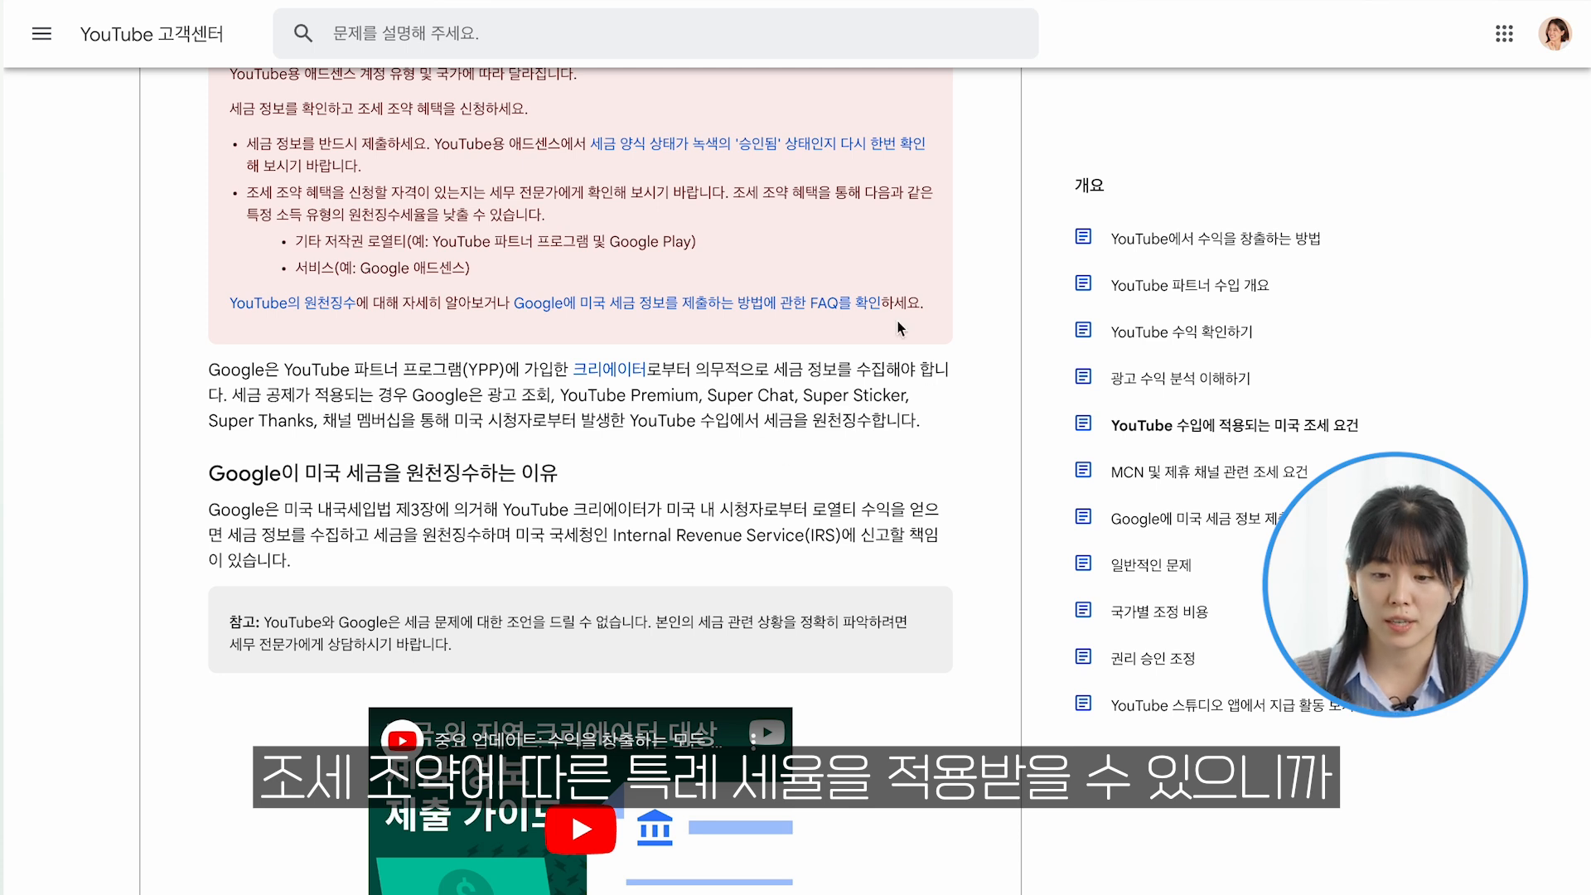
triple_click(848, 303)
left_click(618, 389)
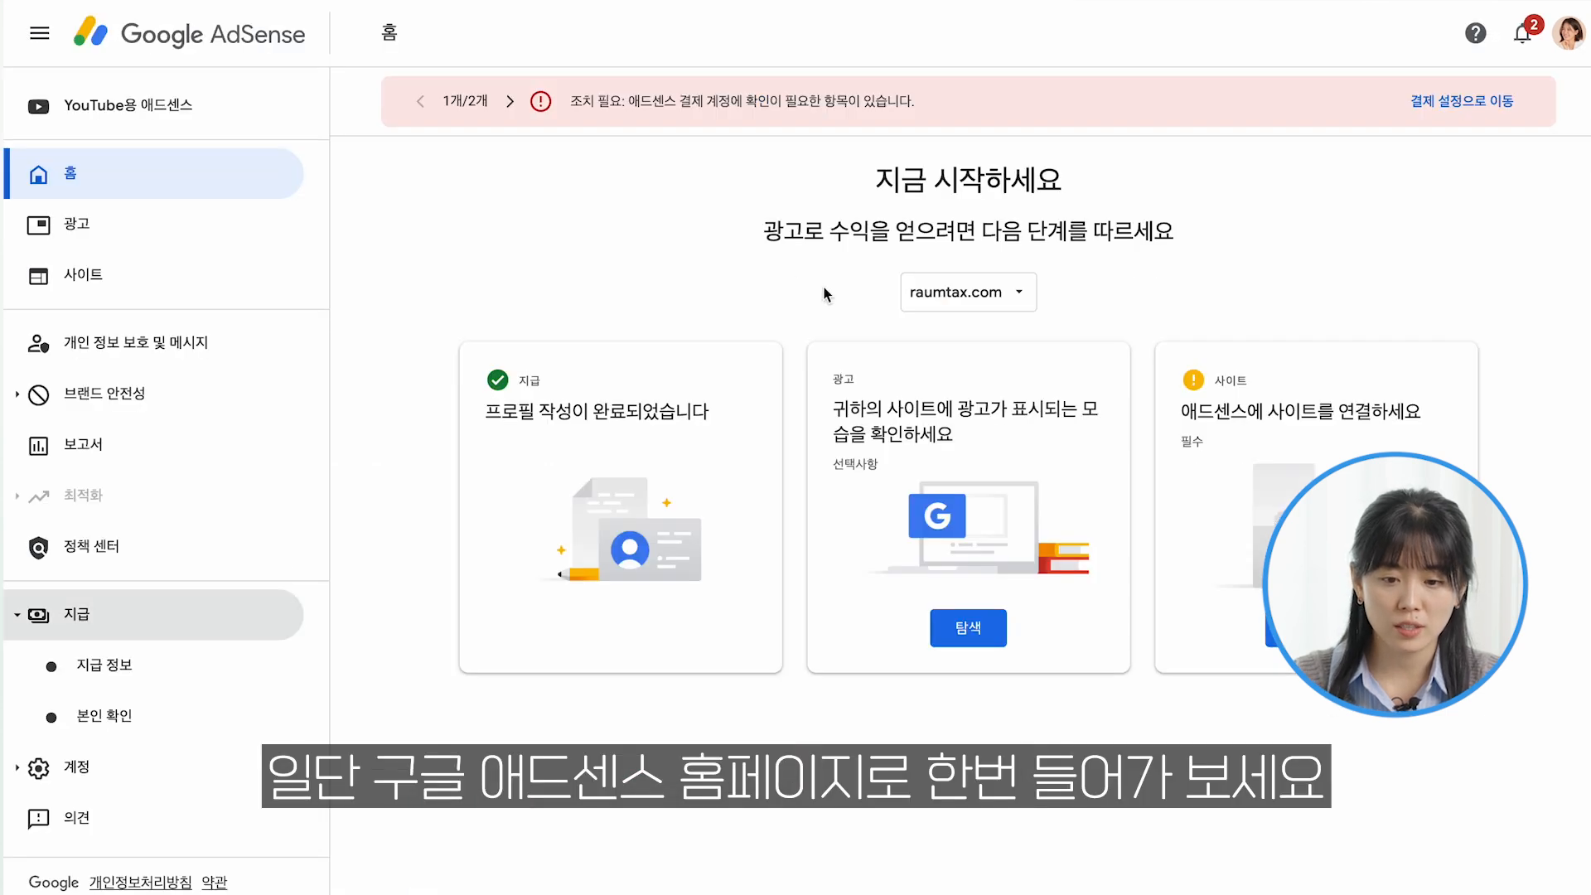
Find the Google AdSense site through a Google search for "구글 애드센스" and log in to the account
left_click(218, 46)
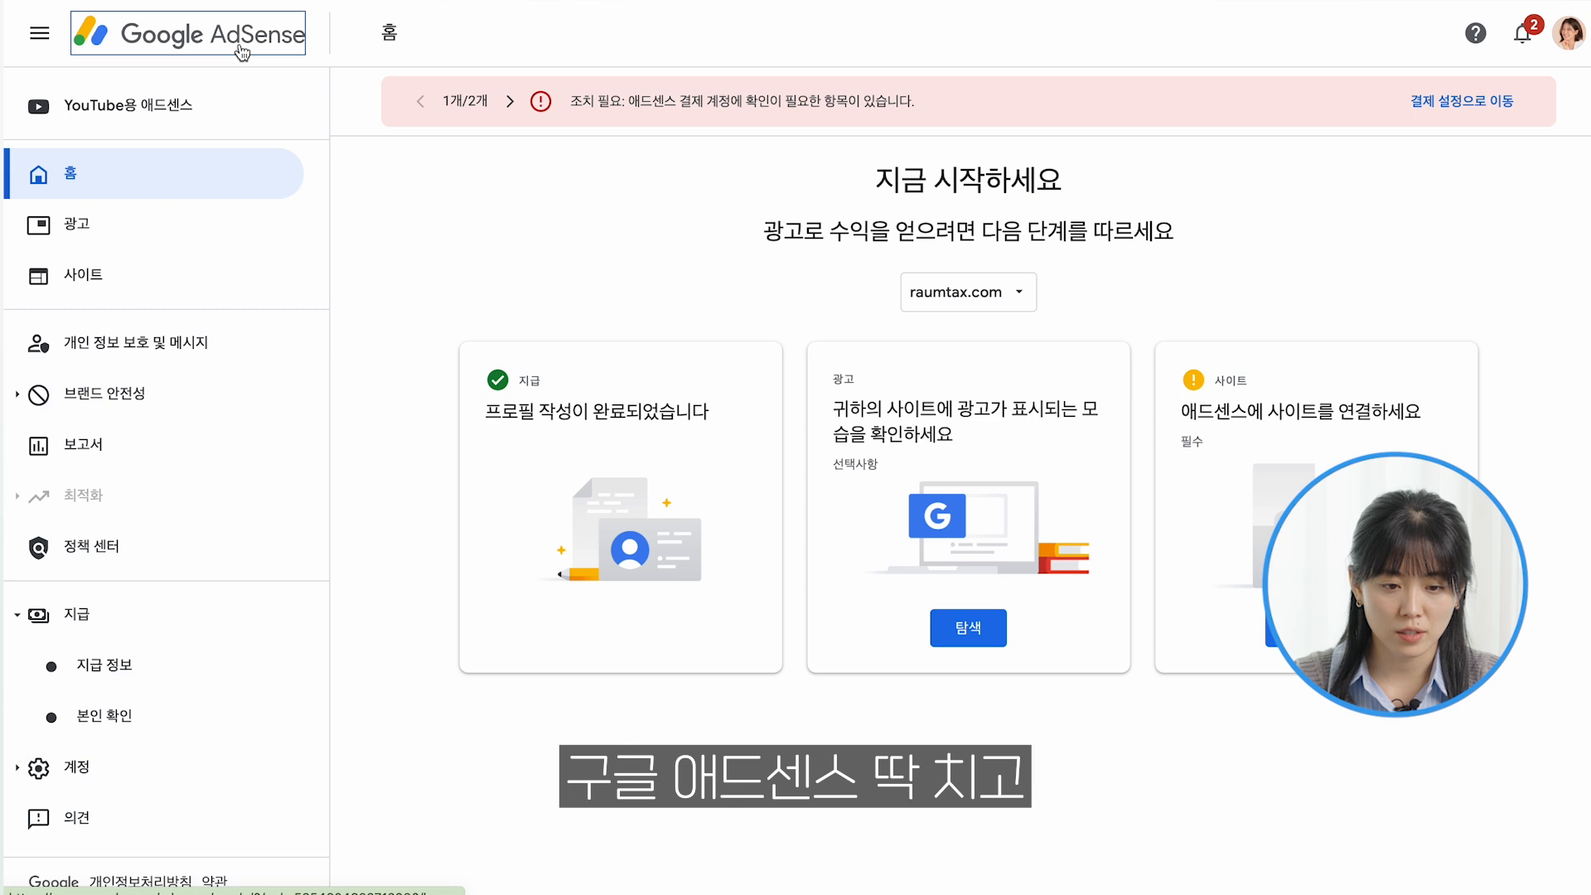
key("ctrl+l")
type("구글")
key("Down")
key("Return")
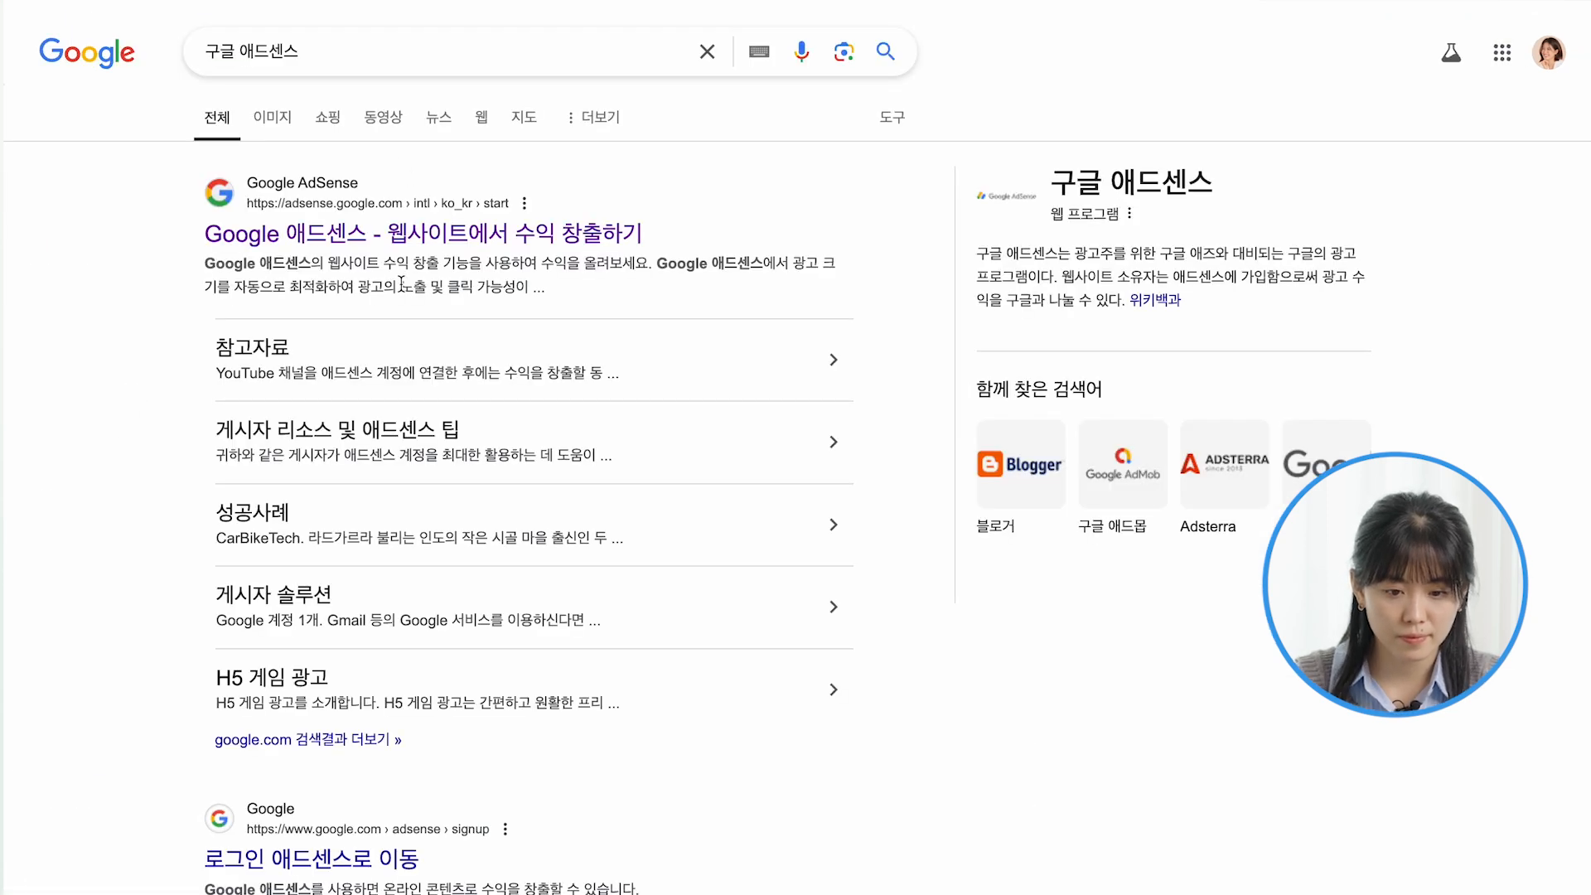
left_click(426, 239)
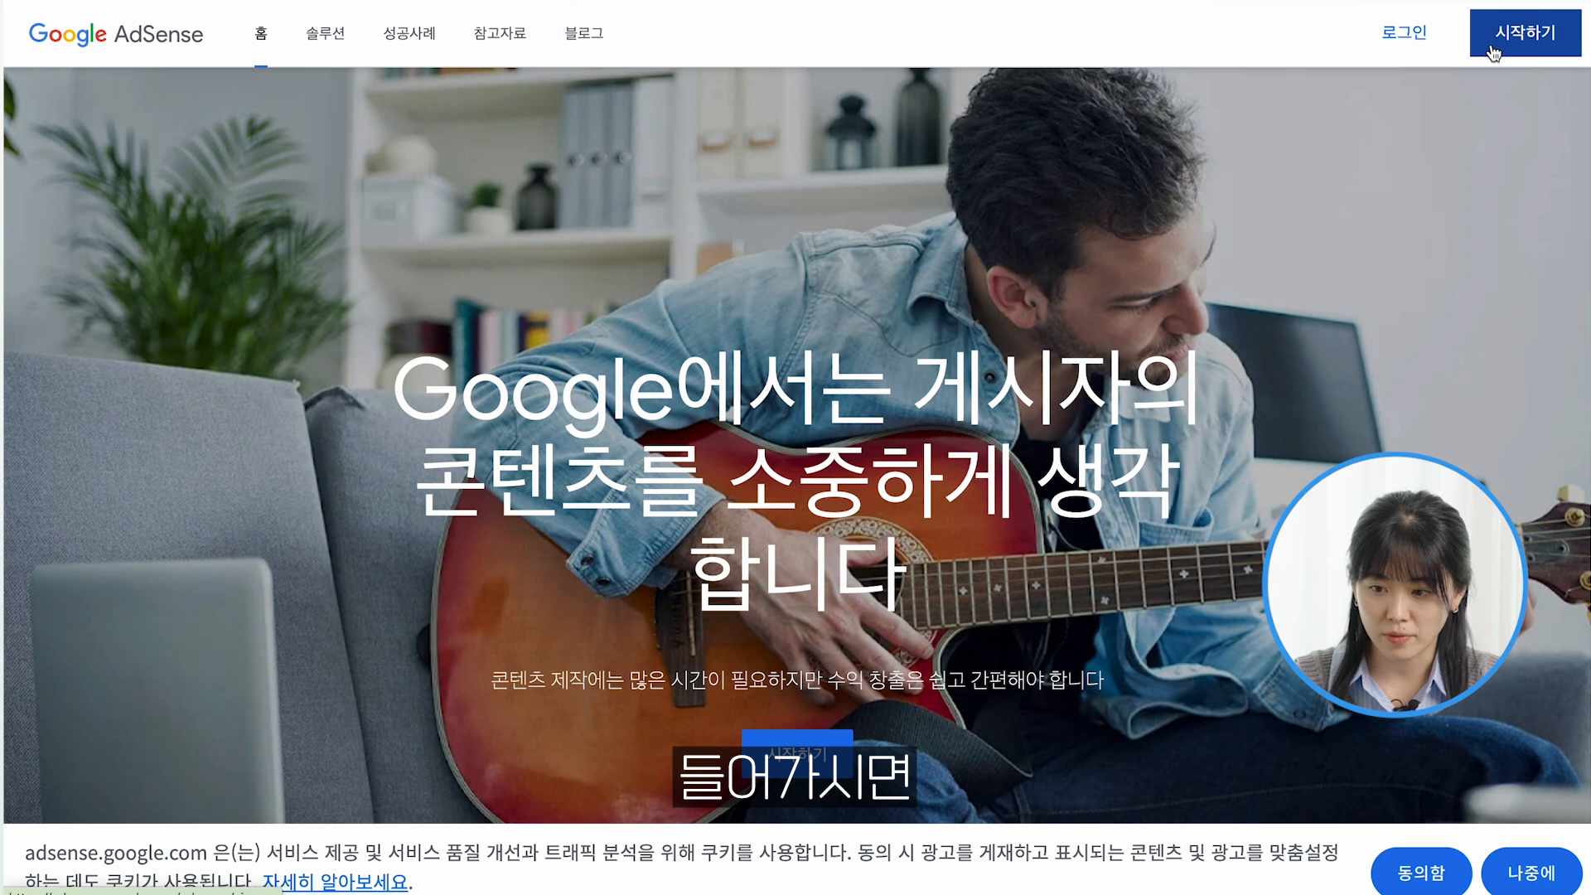
left_click(1398, 46)
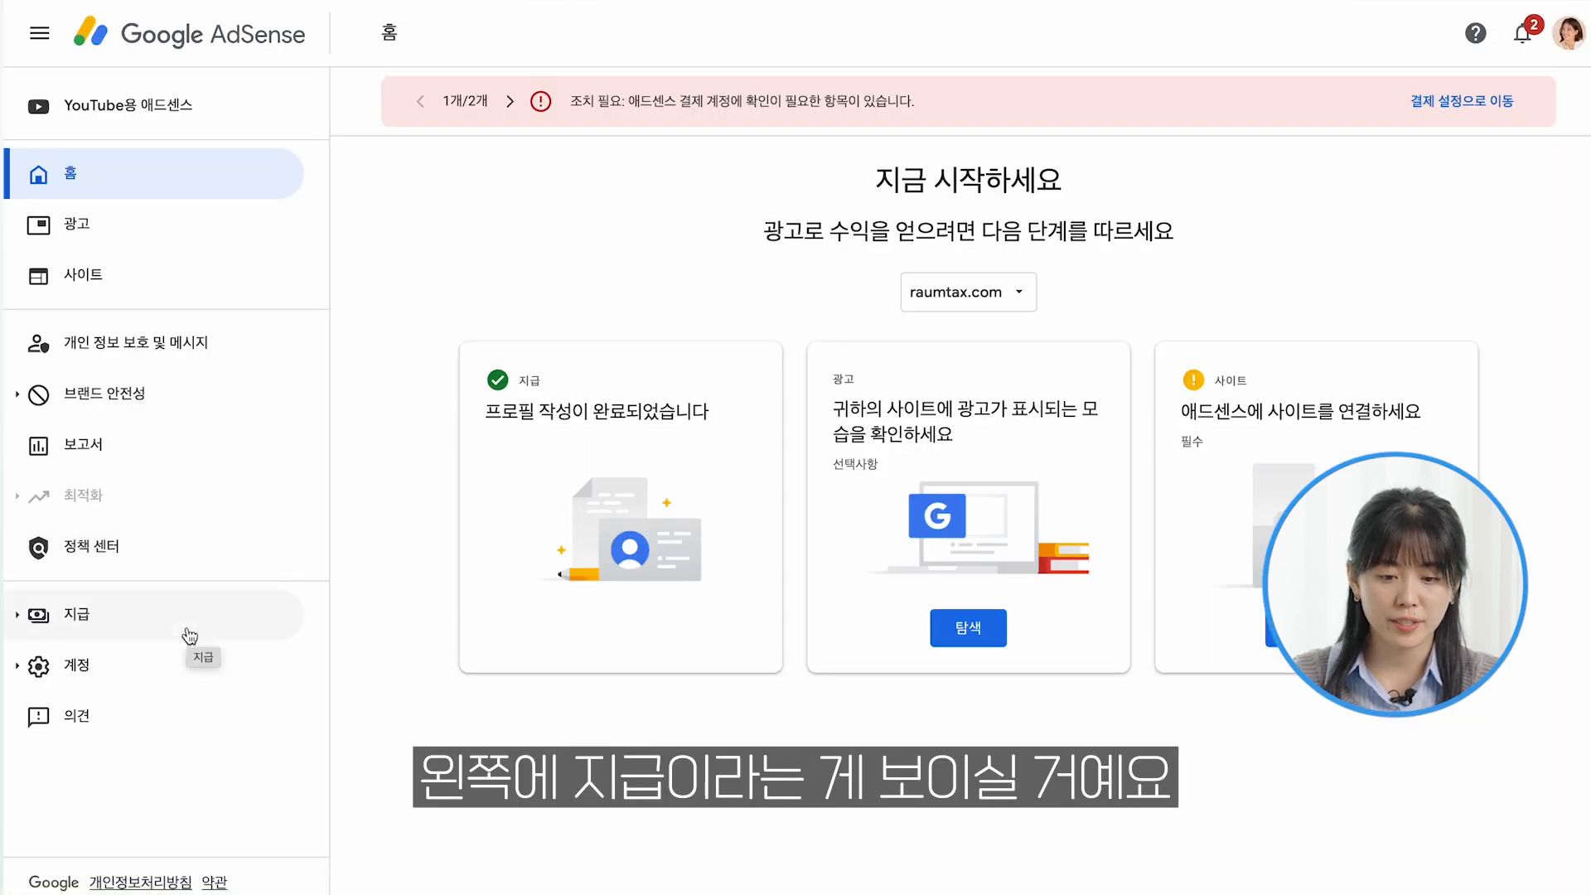
Open the payment information page (지급 정보) and review it down to its settings management (설정 관리)
left_click(190, 635)
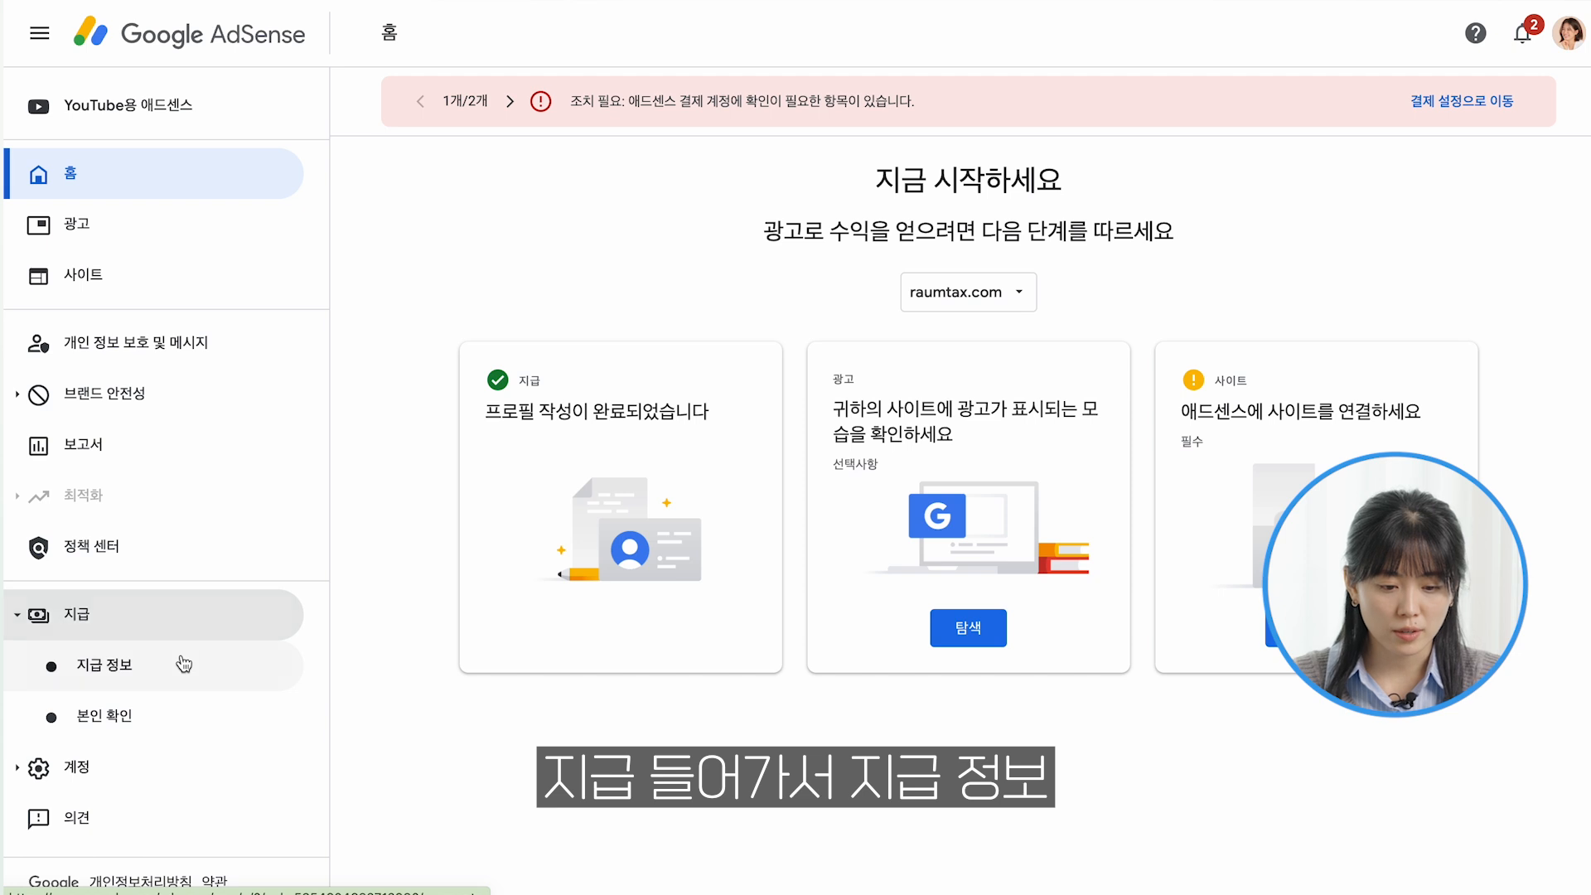
left_click(184, 663)
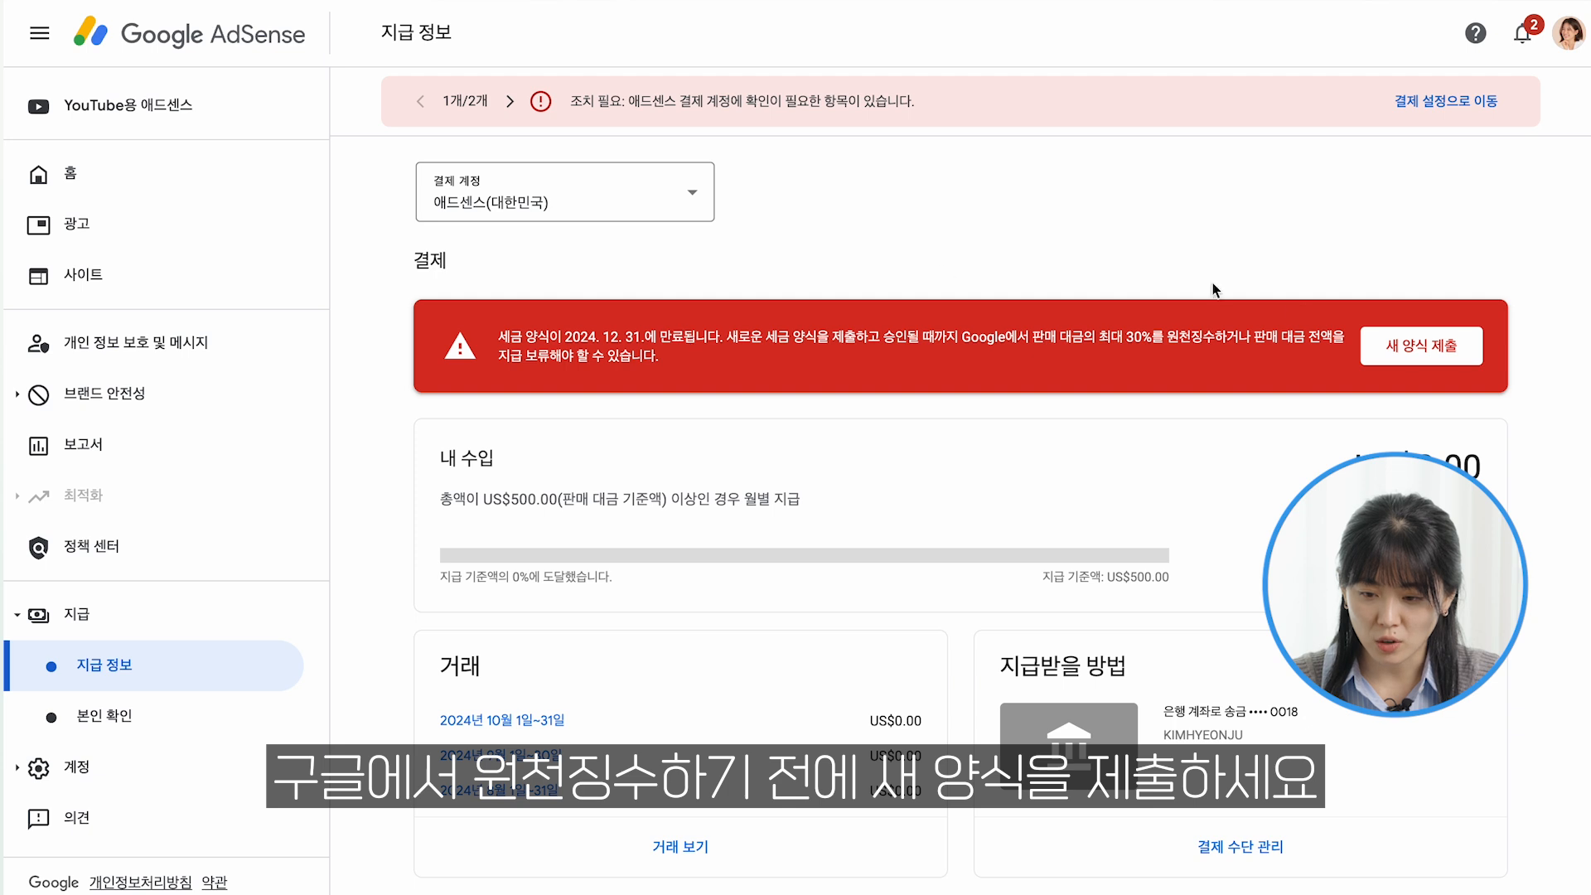
scroll(1234, 406, "down", 1)
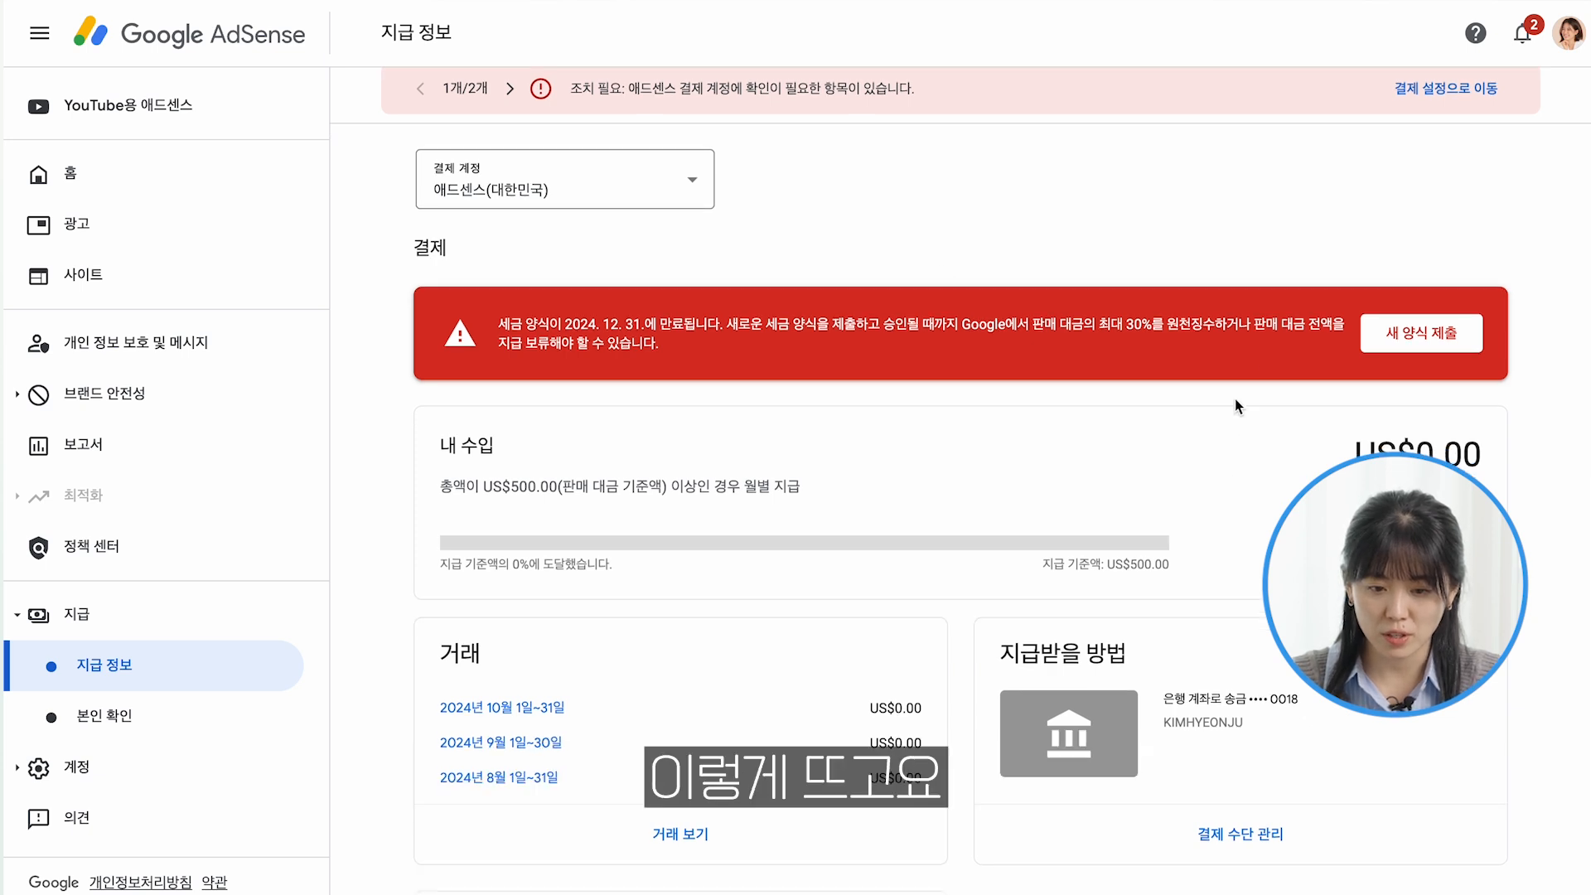
scroll(1234, 400, "down", 1)
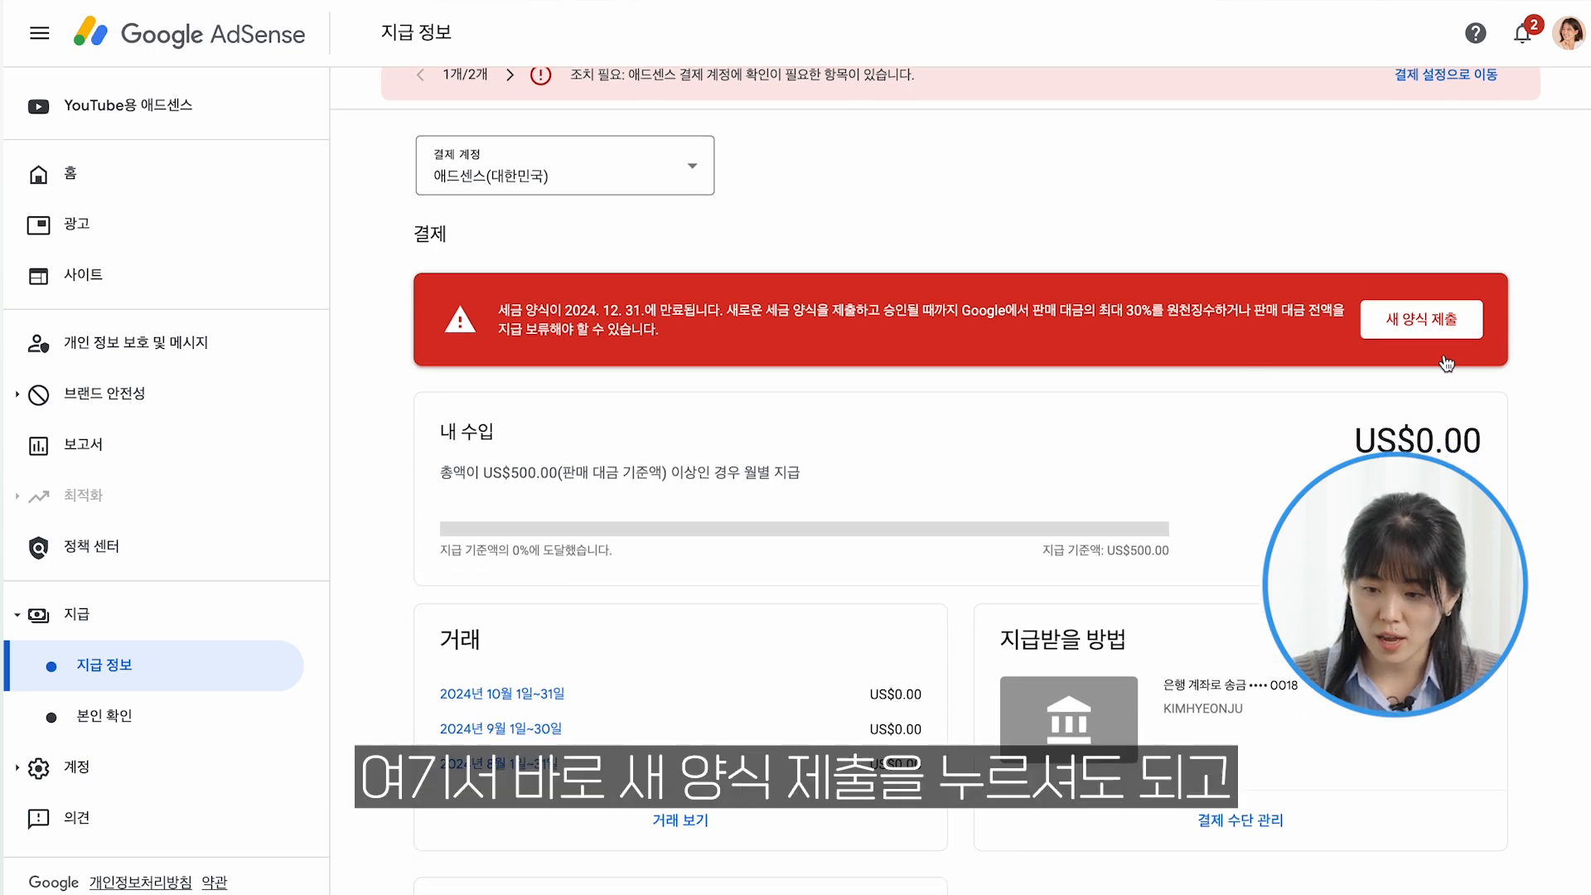
scroll(744, 371, "down", 3)
scroll(743, 373, "down", 1)
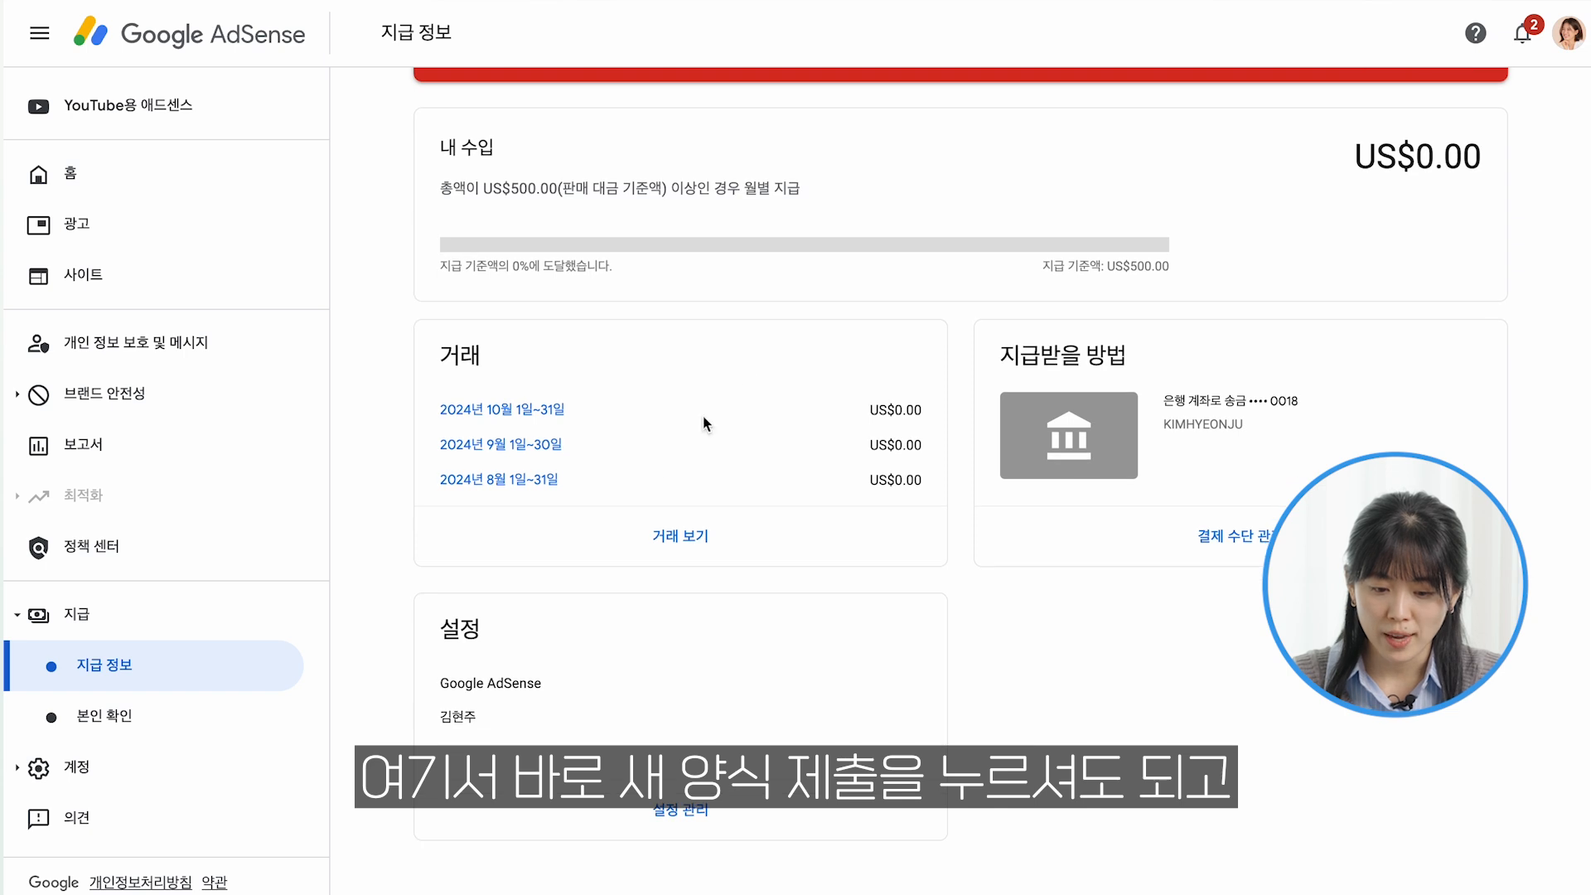
left_click(658, 811)
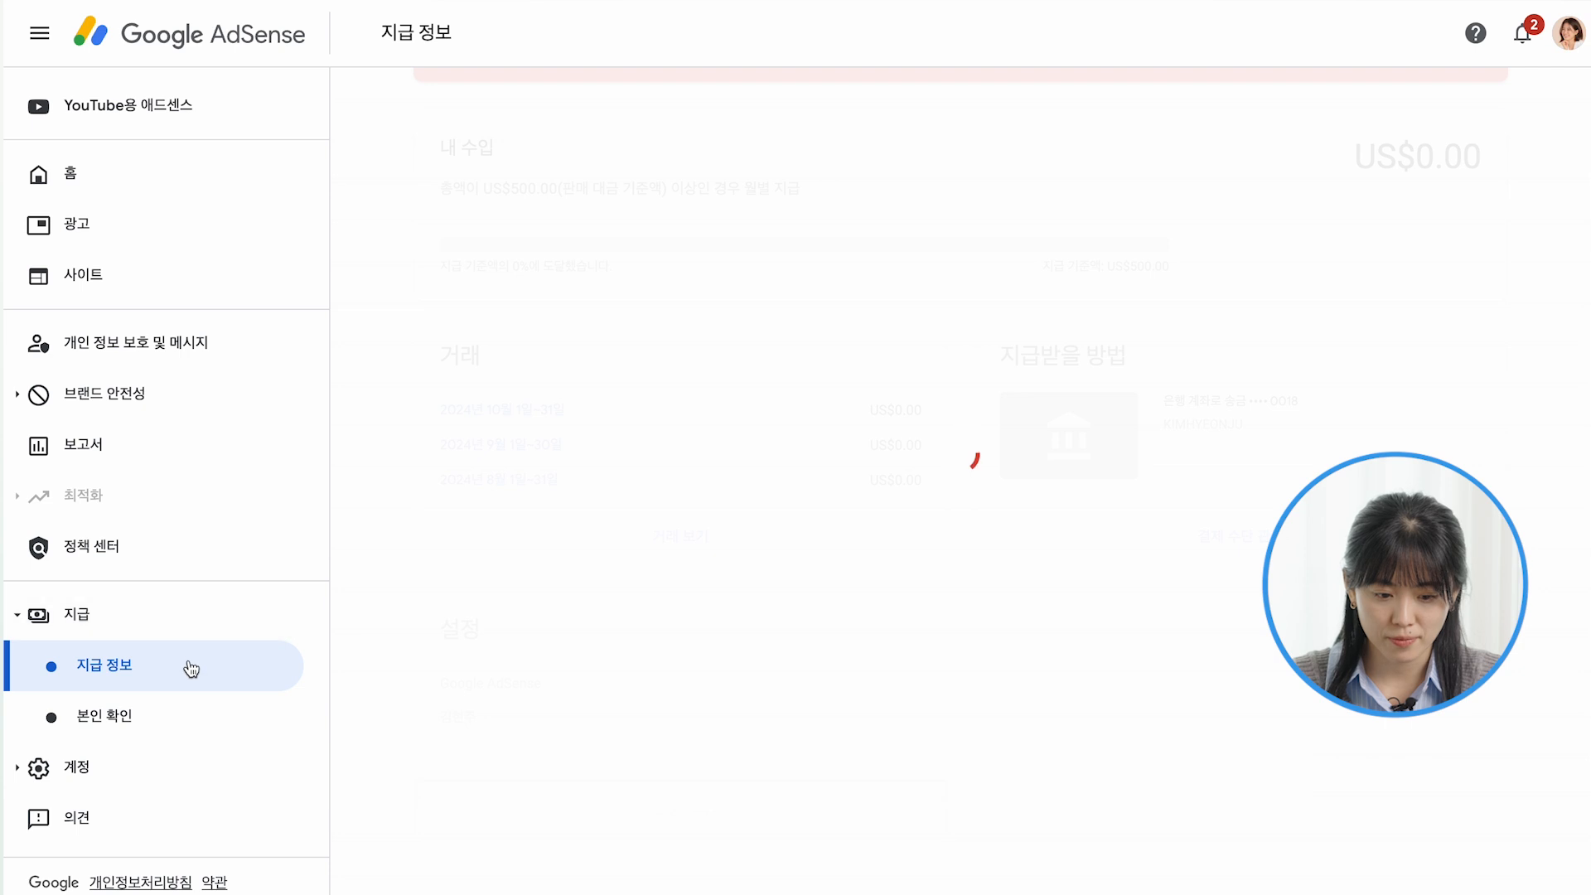
Switch the payments account (결제 계정) on the payment information page to YouTube(대한민국)
left_click(604, 135)
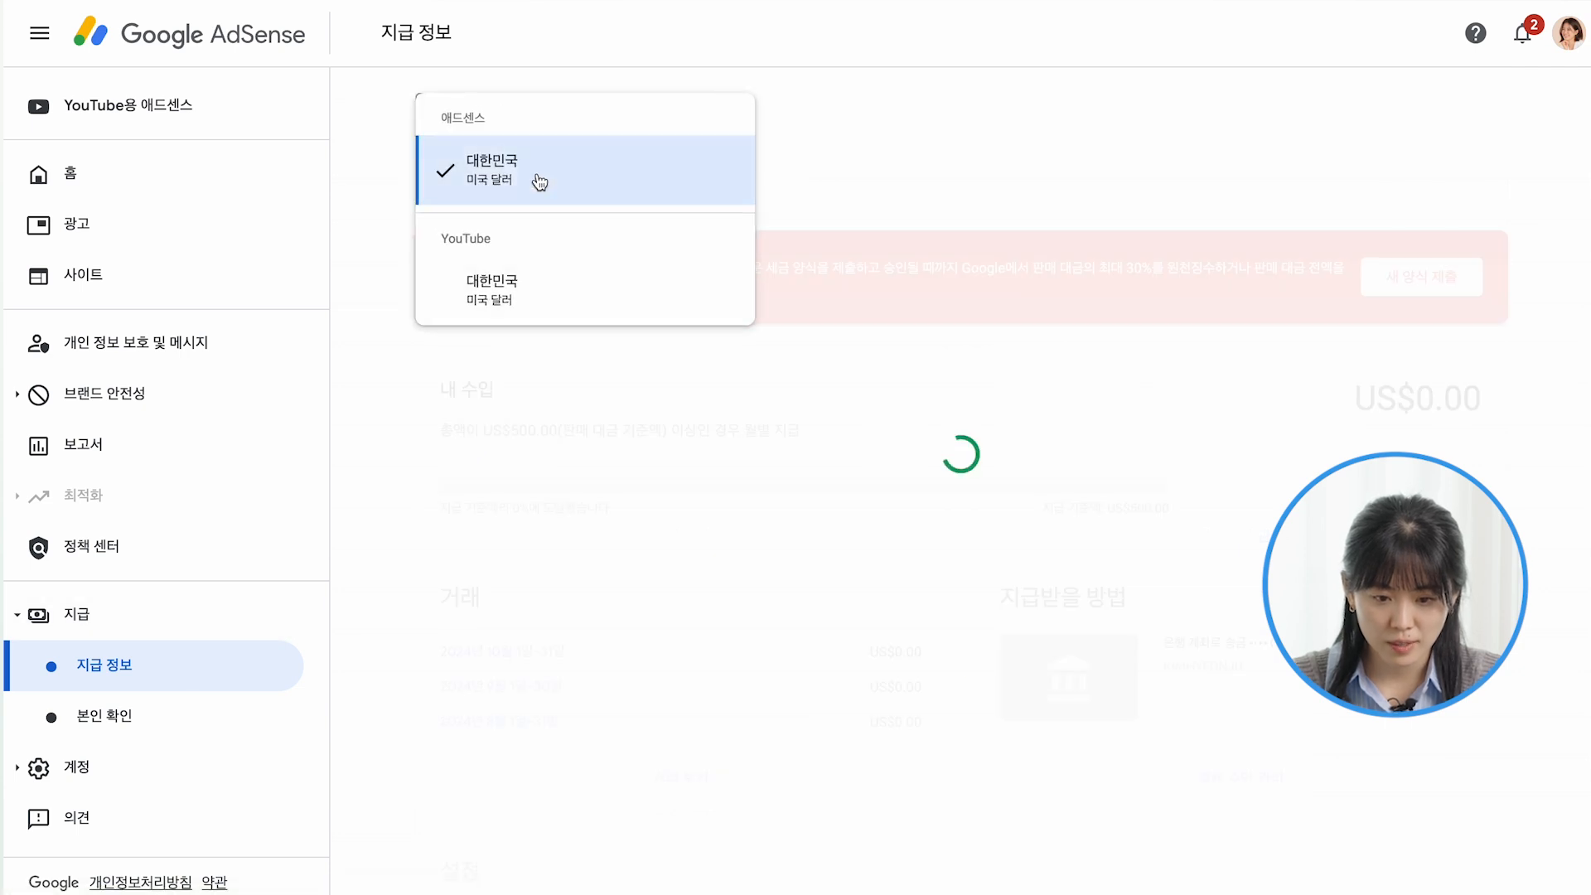
left_click(112, 691)
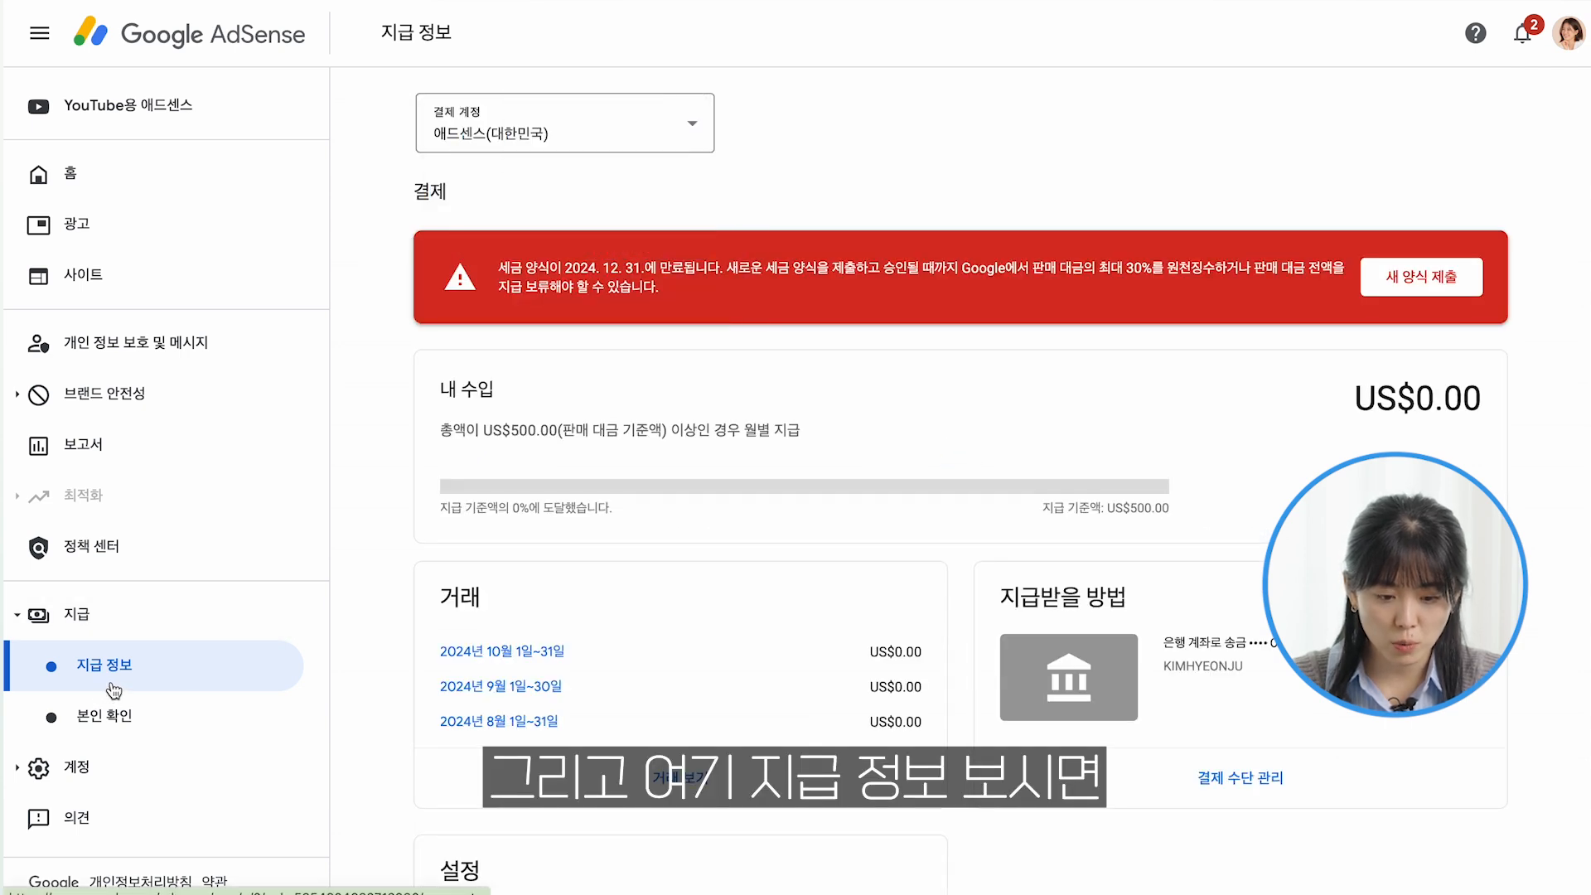
left_click(496, 125)
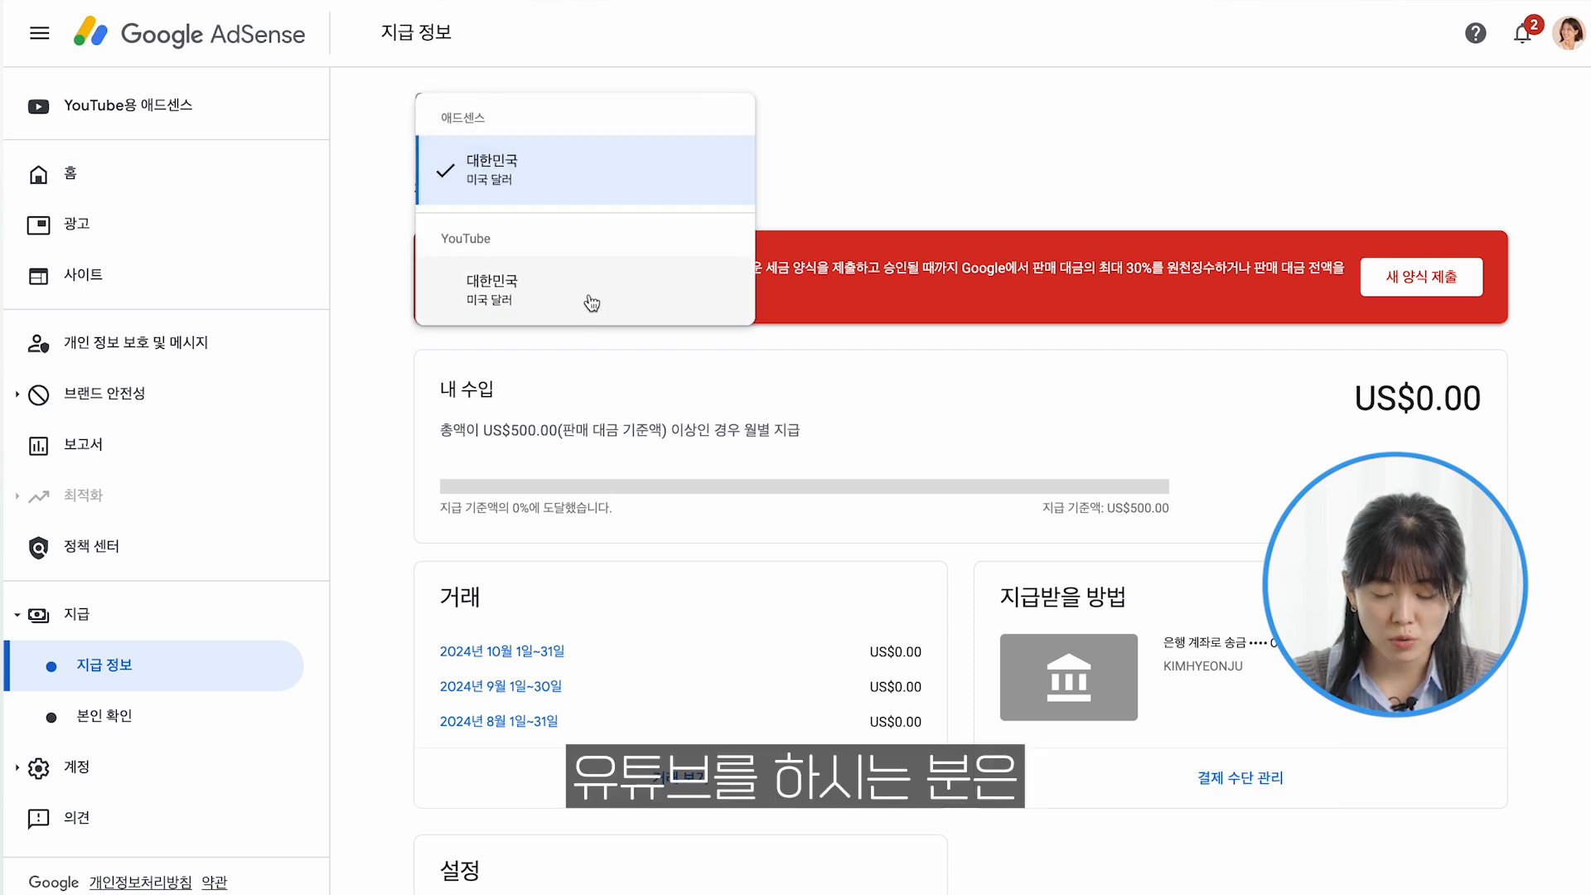
left_click(563, 293)
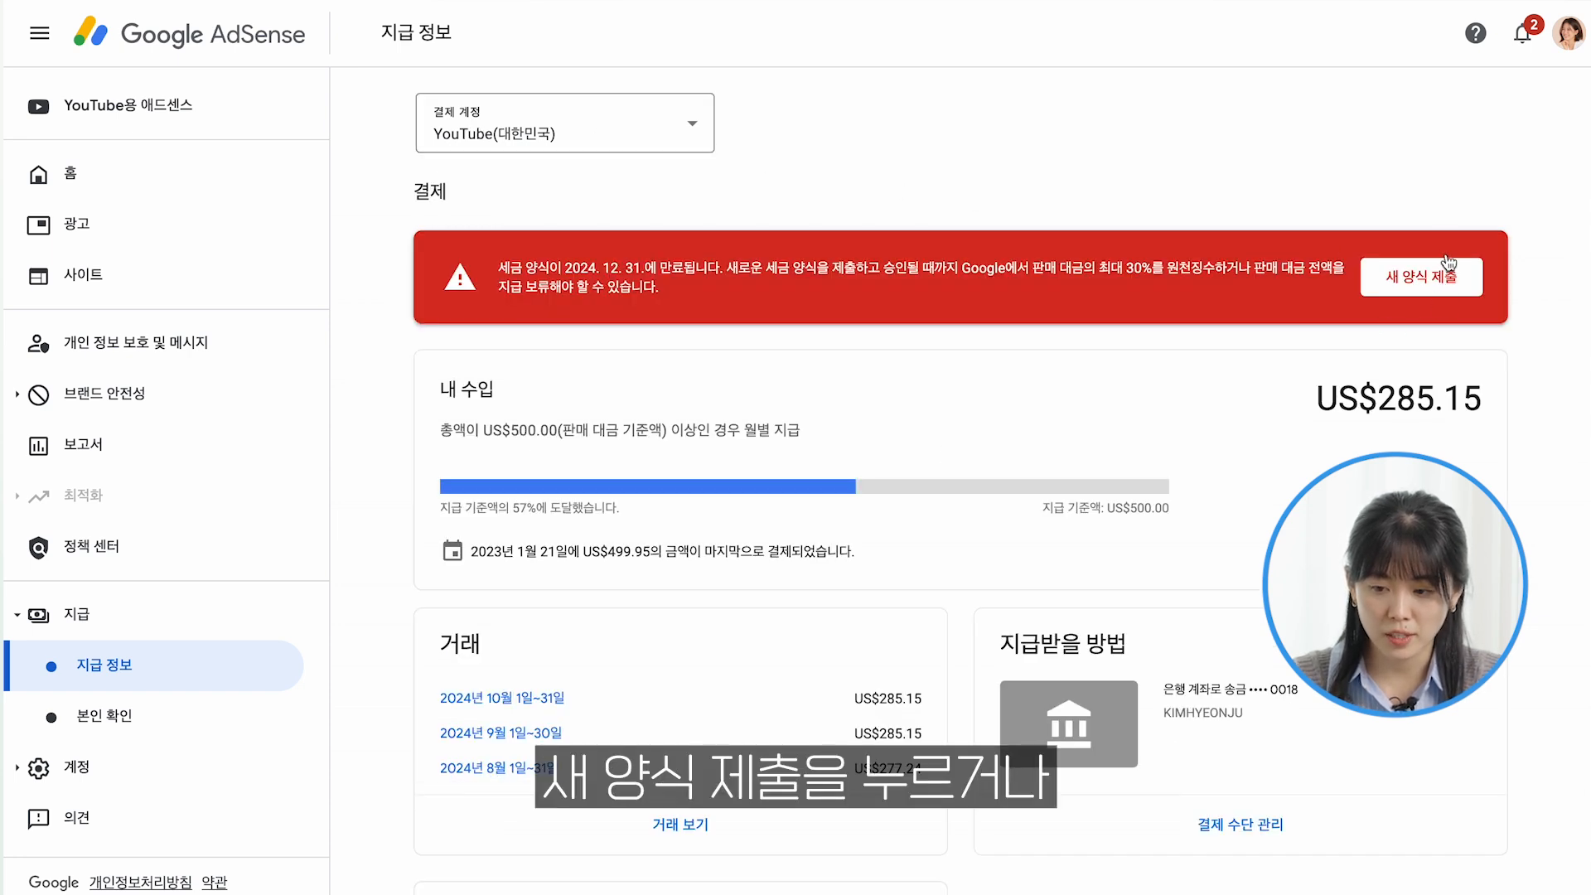
Open the YouTube payments account's settings and go from its US tax information to tax information management (세금 정보 관리)
scroll(1449, 264, "down", 4)
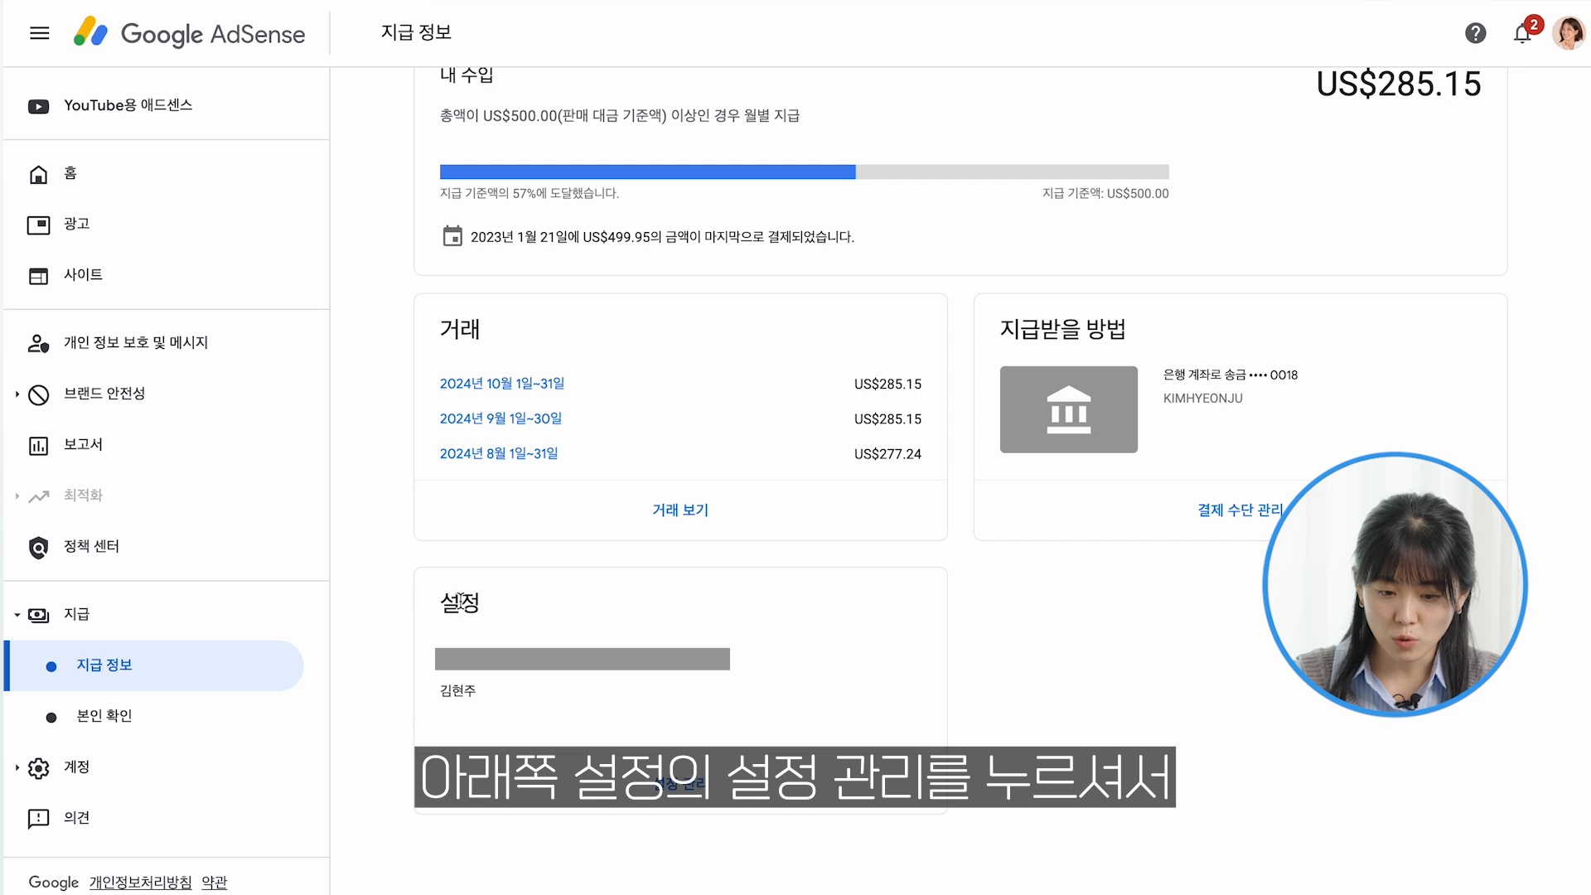
left_click(717, 797)
scroll(719, 530, "down", 3)
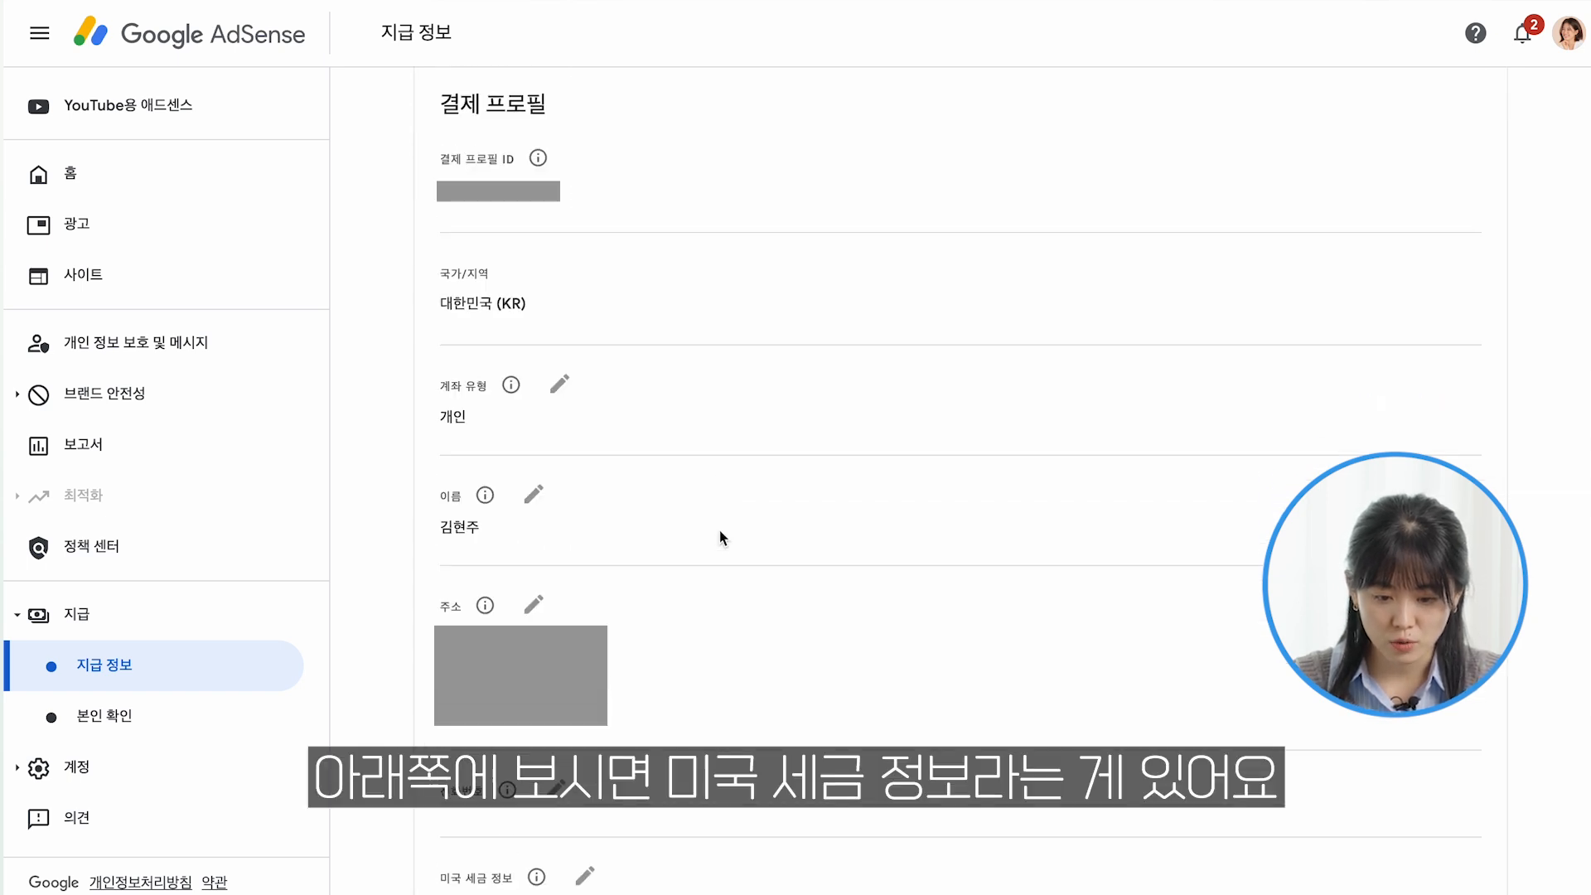
scroll(719, 530, "down", 5)
scroll(721, 538, "down", 2)
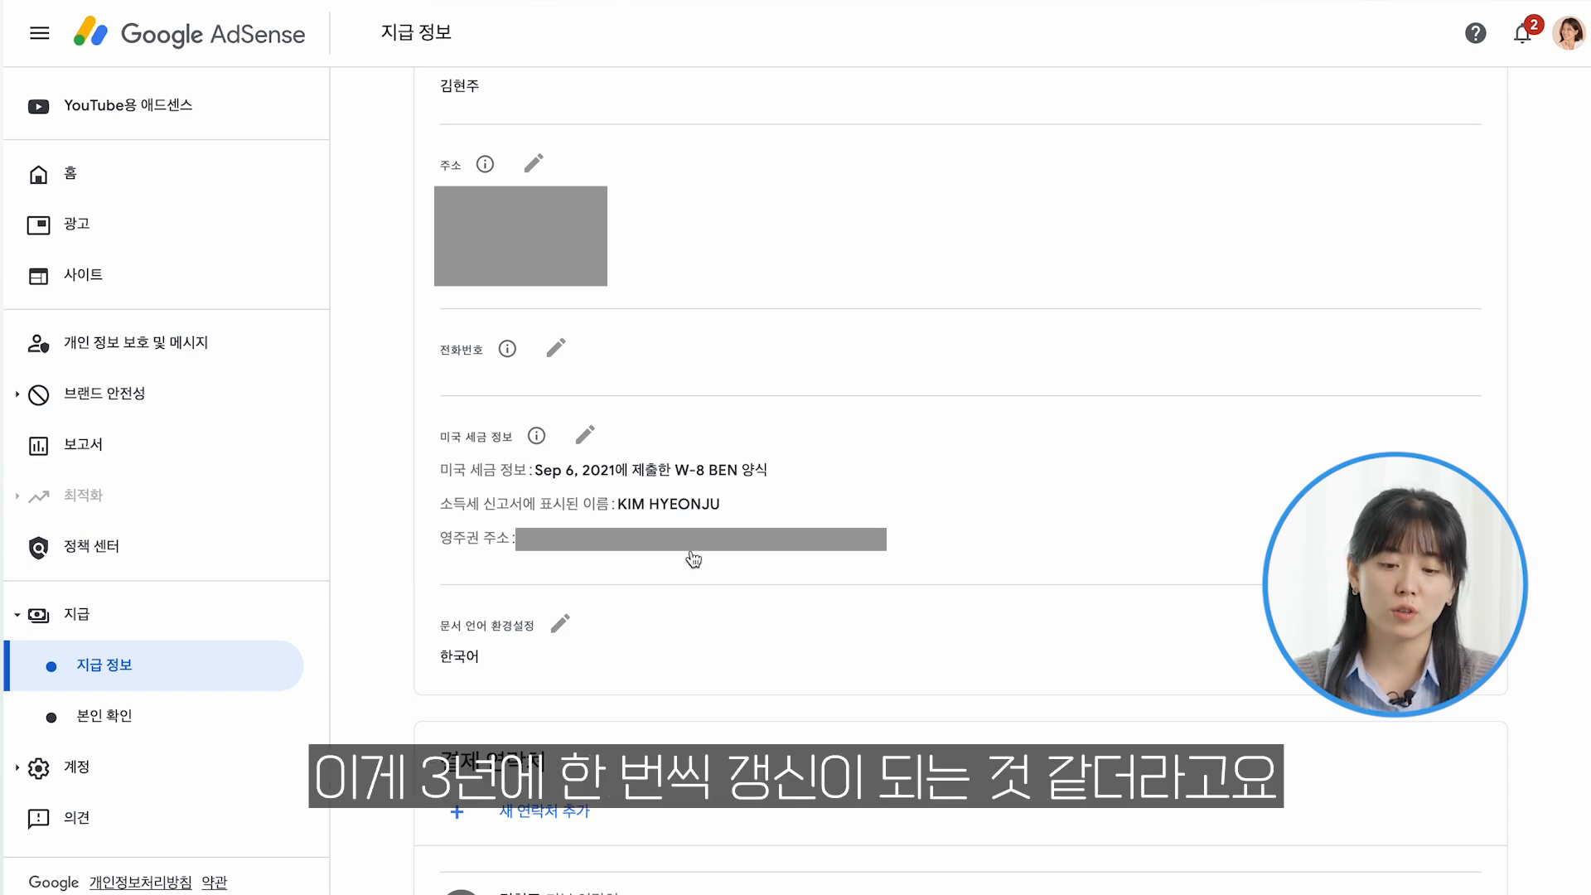
left_click(586, 436)
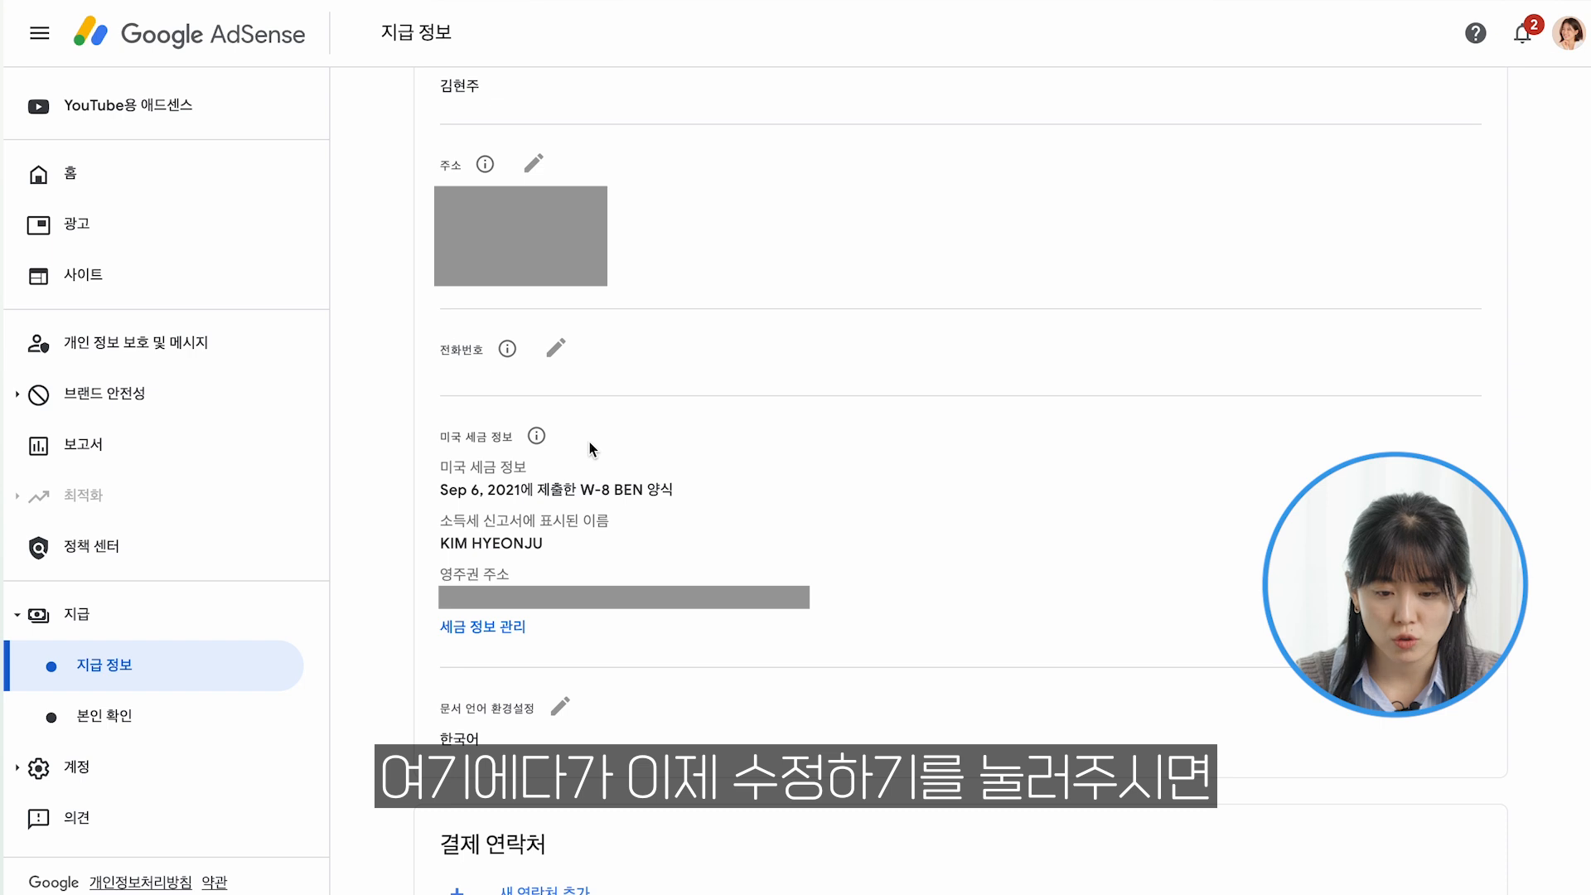
left_click(490, 632)
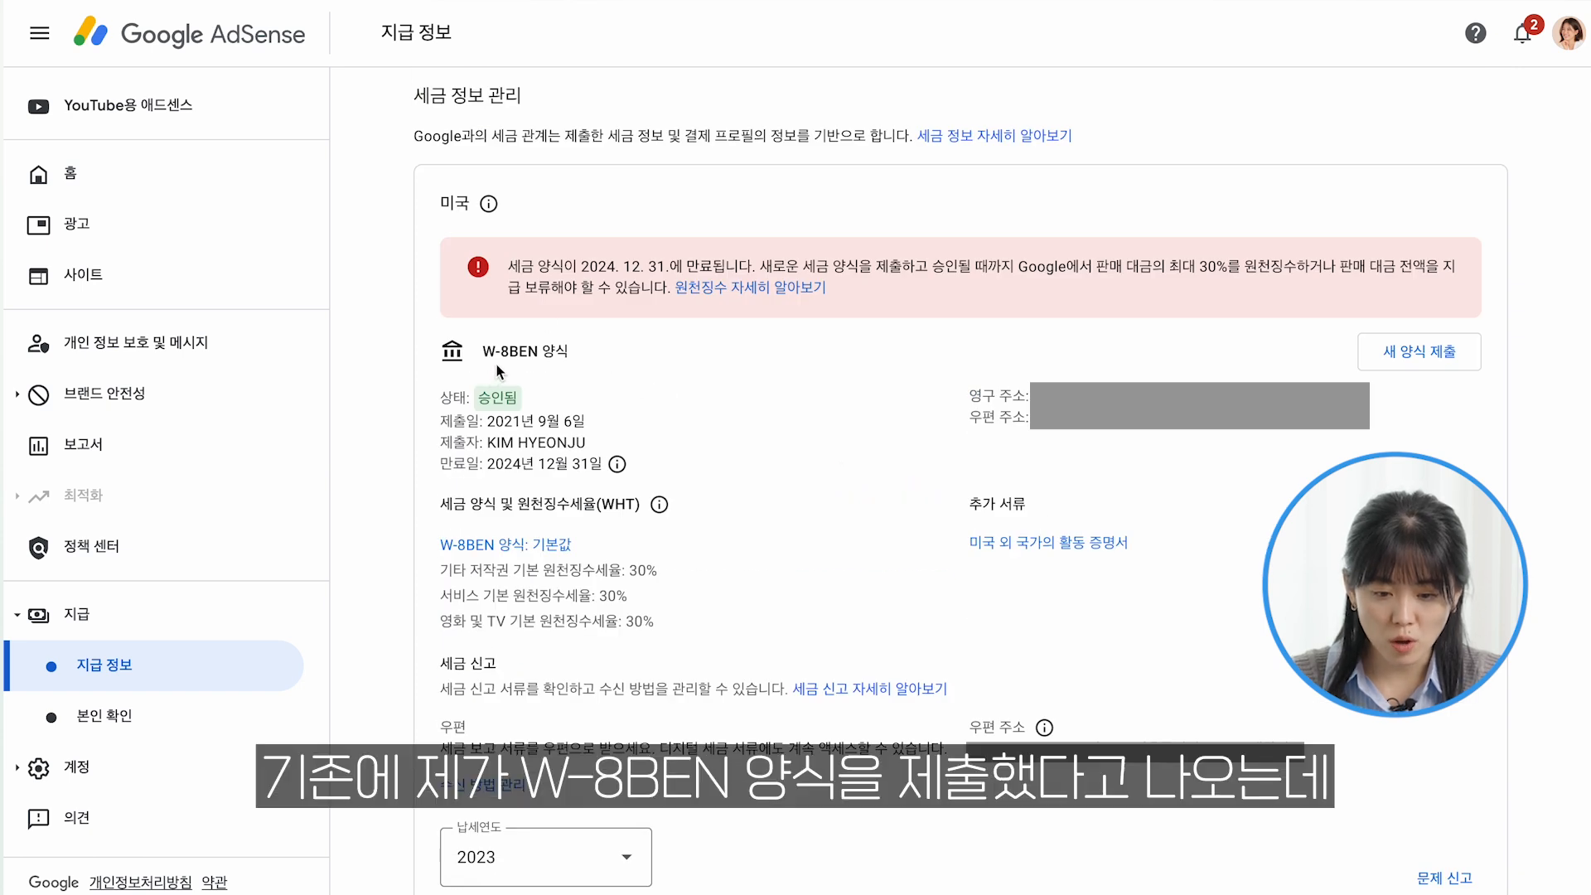
Start a new tax form to replace the existing W-8BEN and verify identity with the account password
triple_click(568, 357)
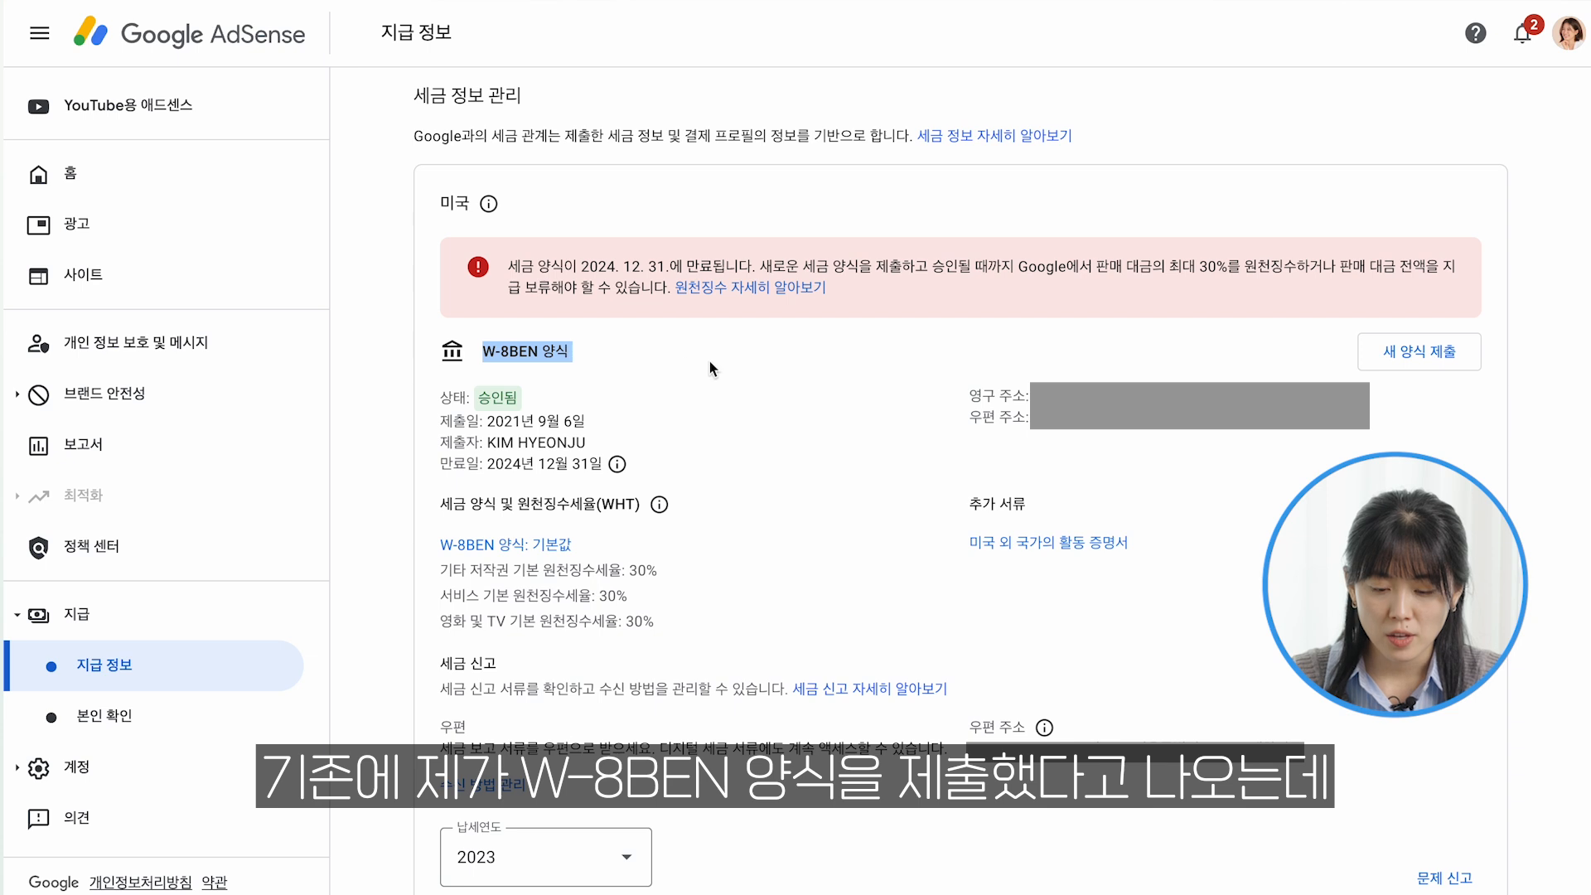
left_click(1459, 359)
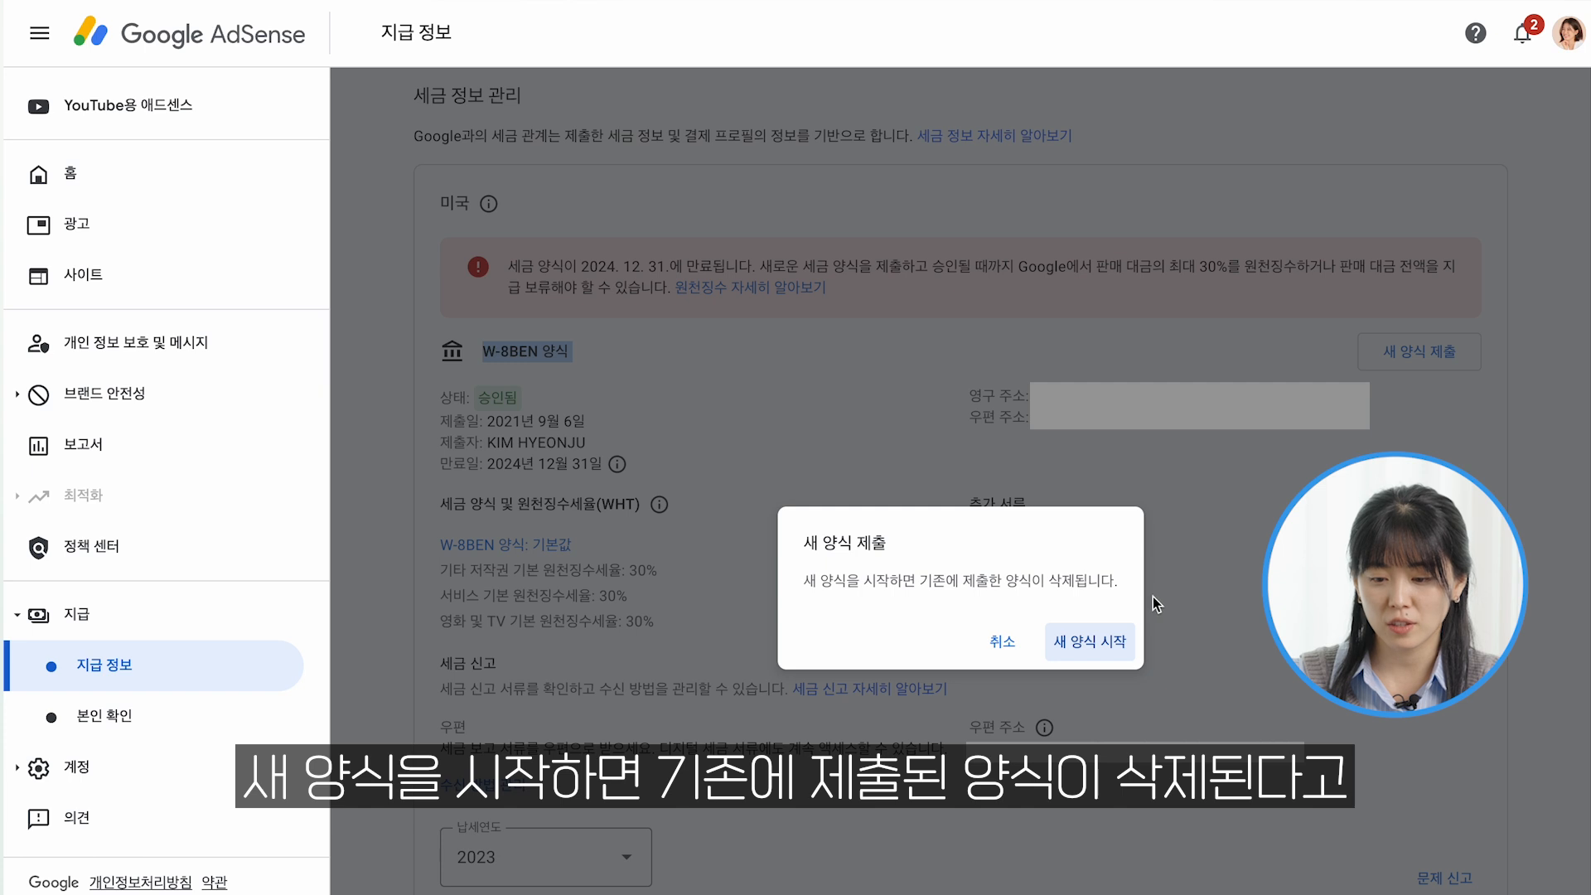
left_click(1126, 646)
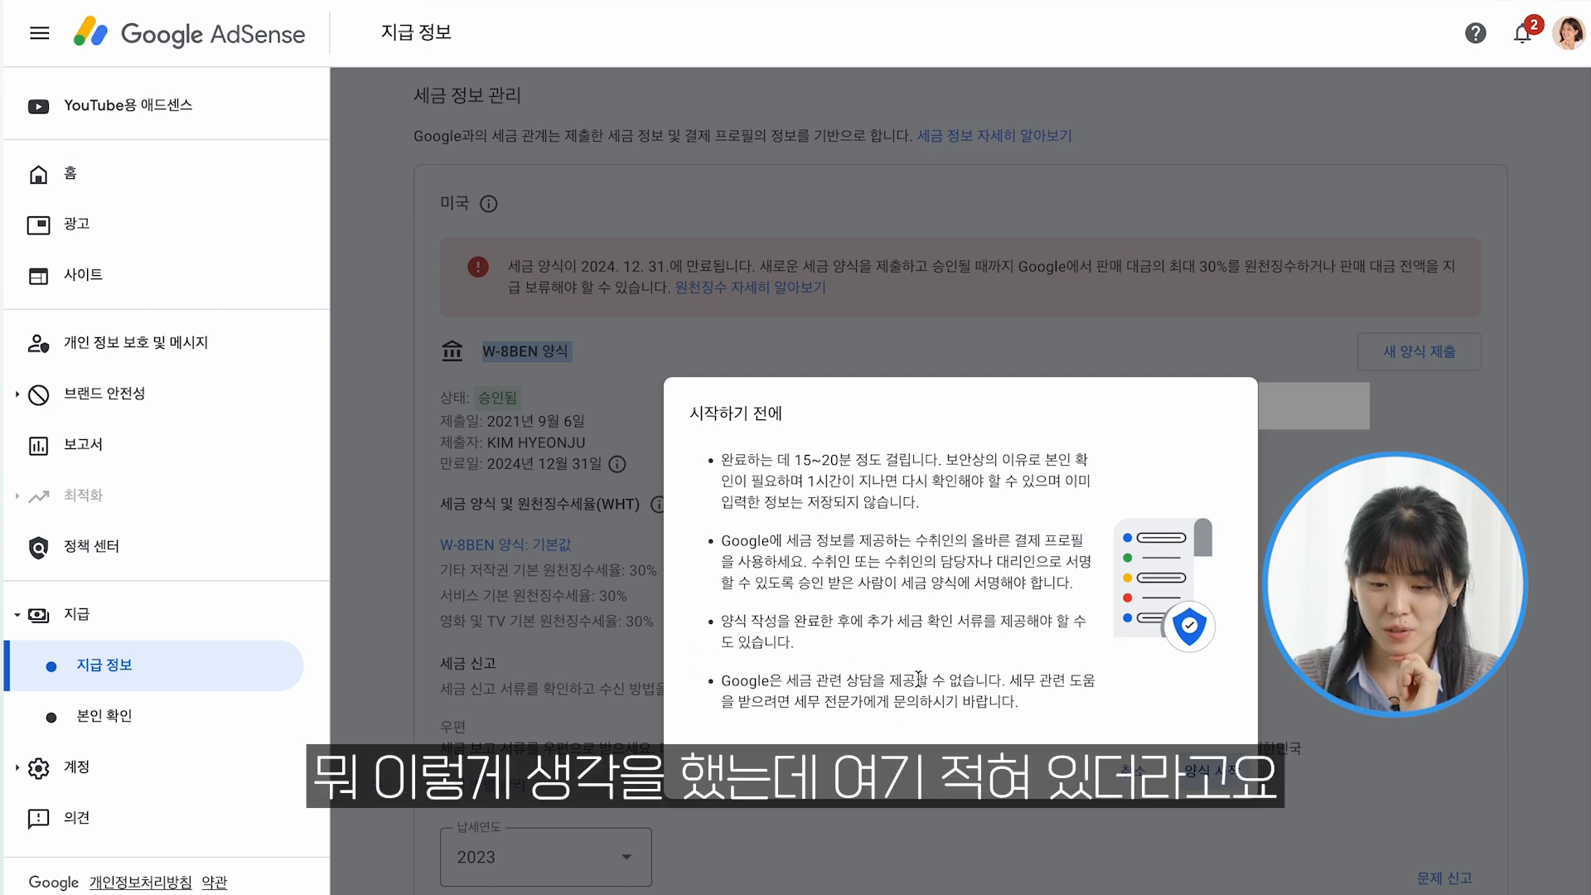
left_click_drag(722, 686, 1040, 697)
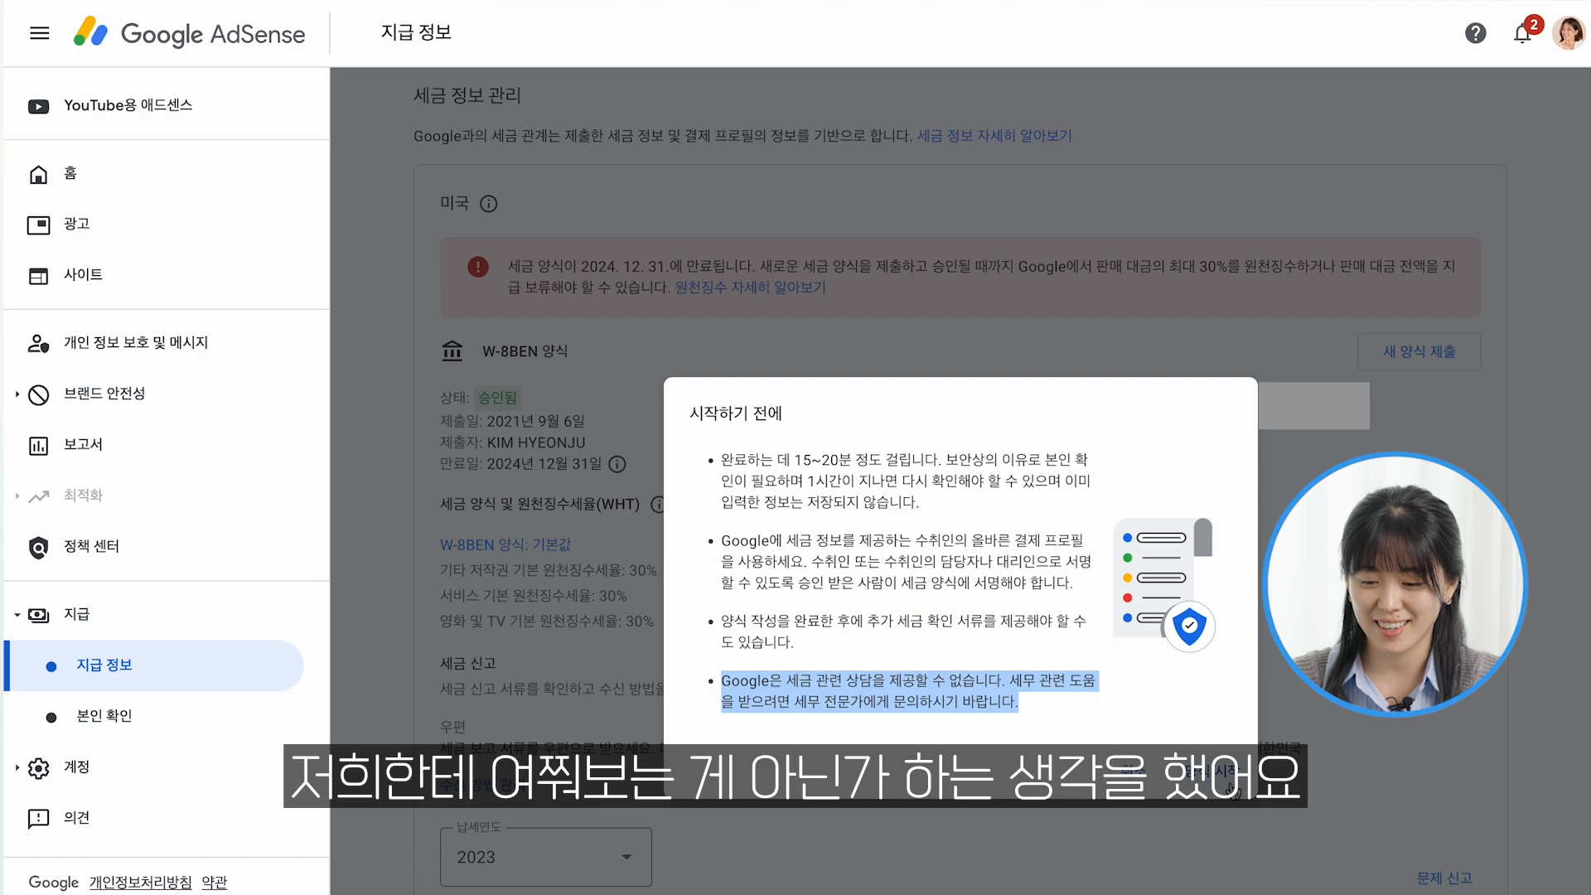
left_click(1230, 783)
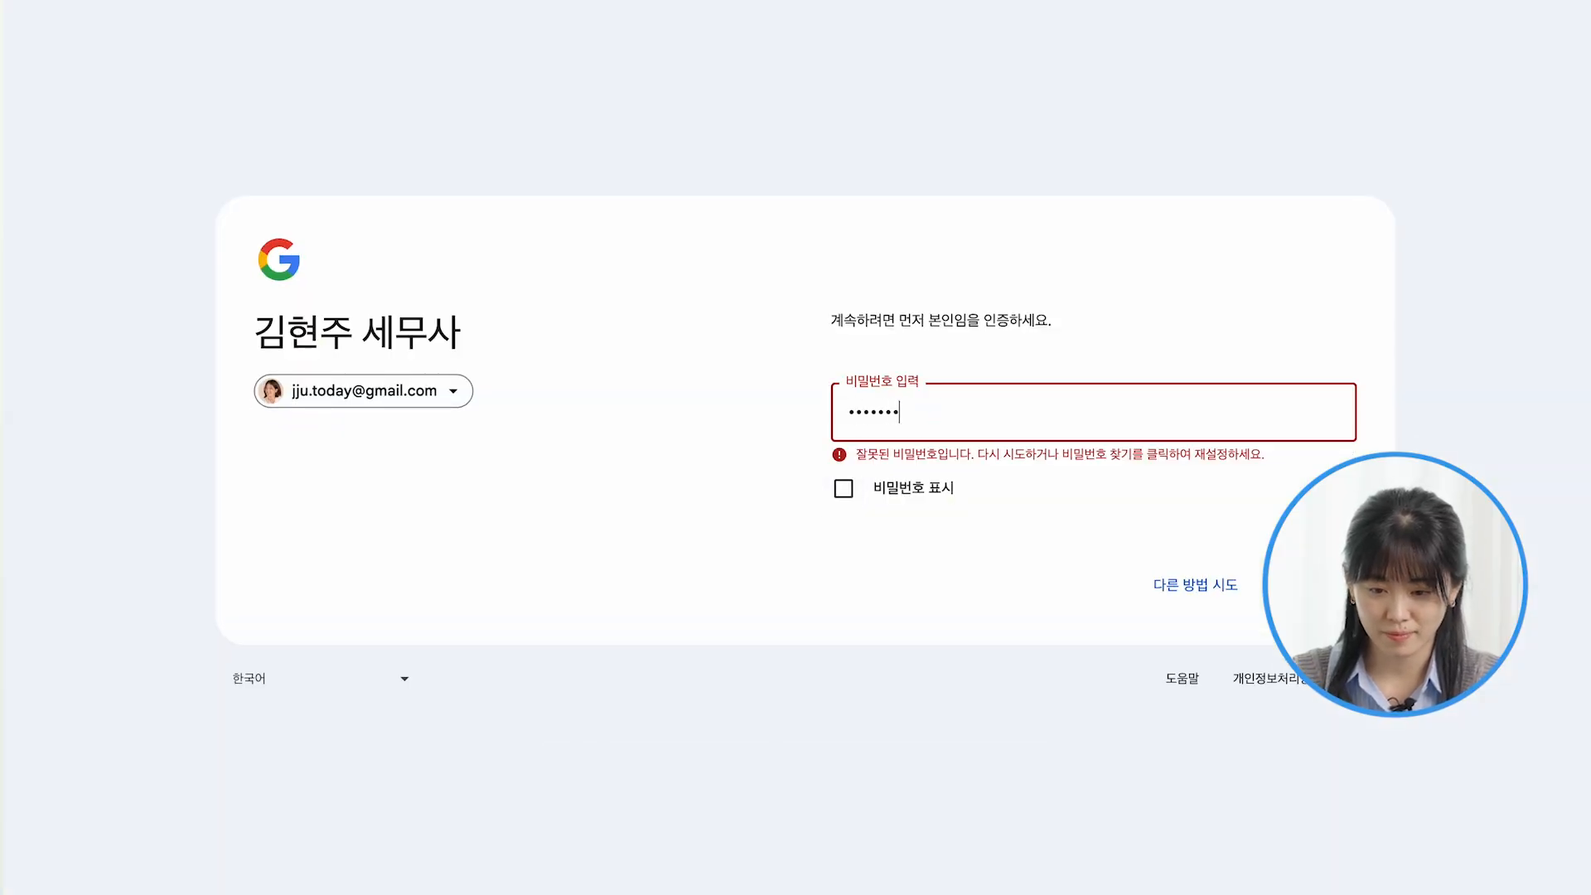
key("Return")
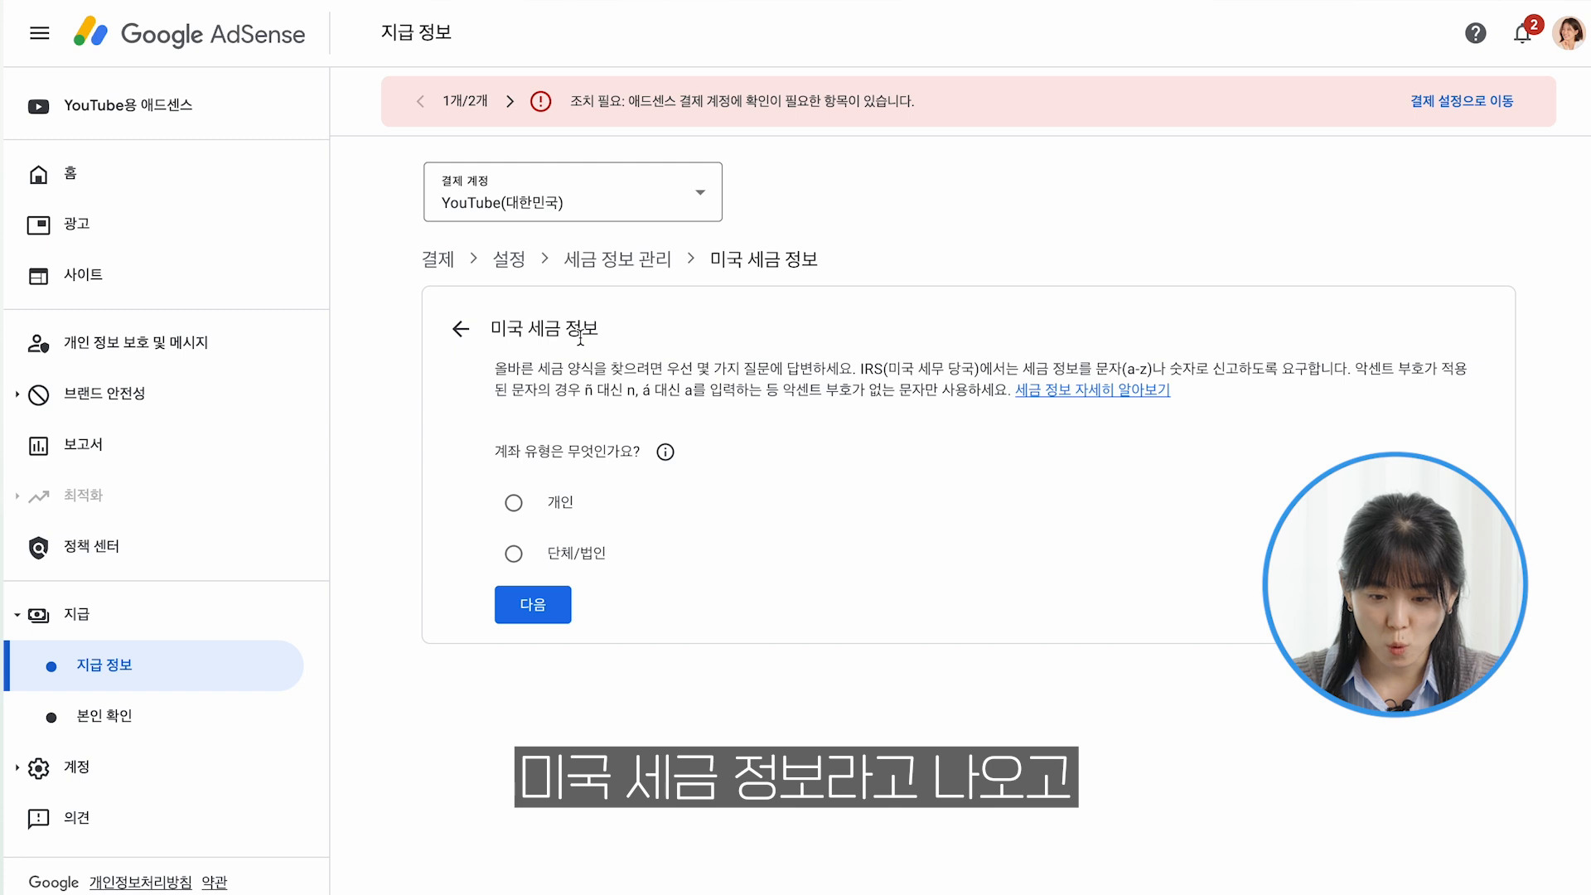
Check the explanation of account types, set the account type to individual (개인) and continue
left_click_drag(496, 451, 643, 460)
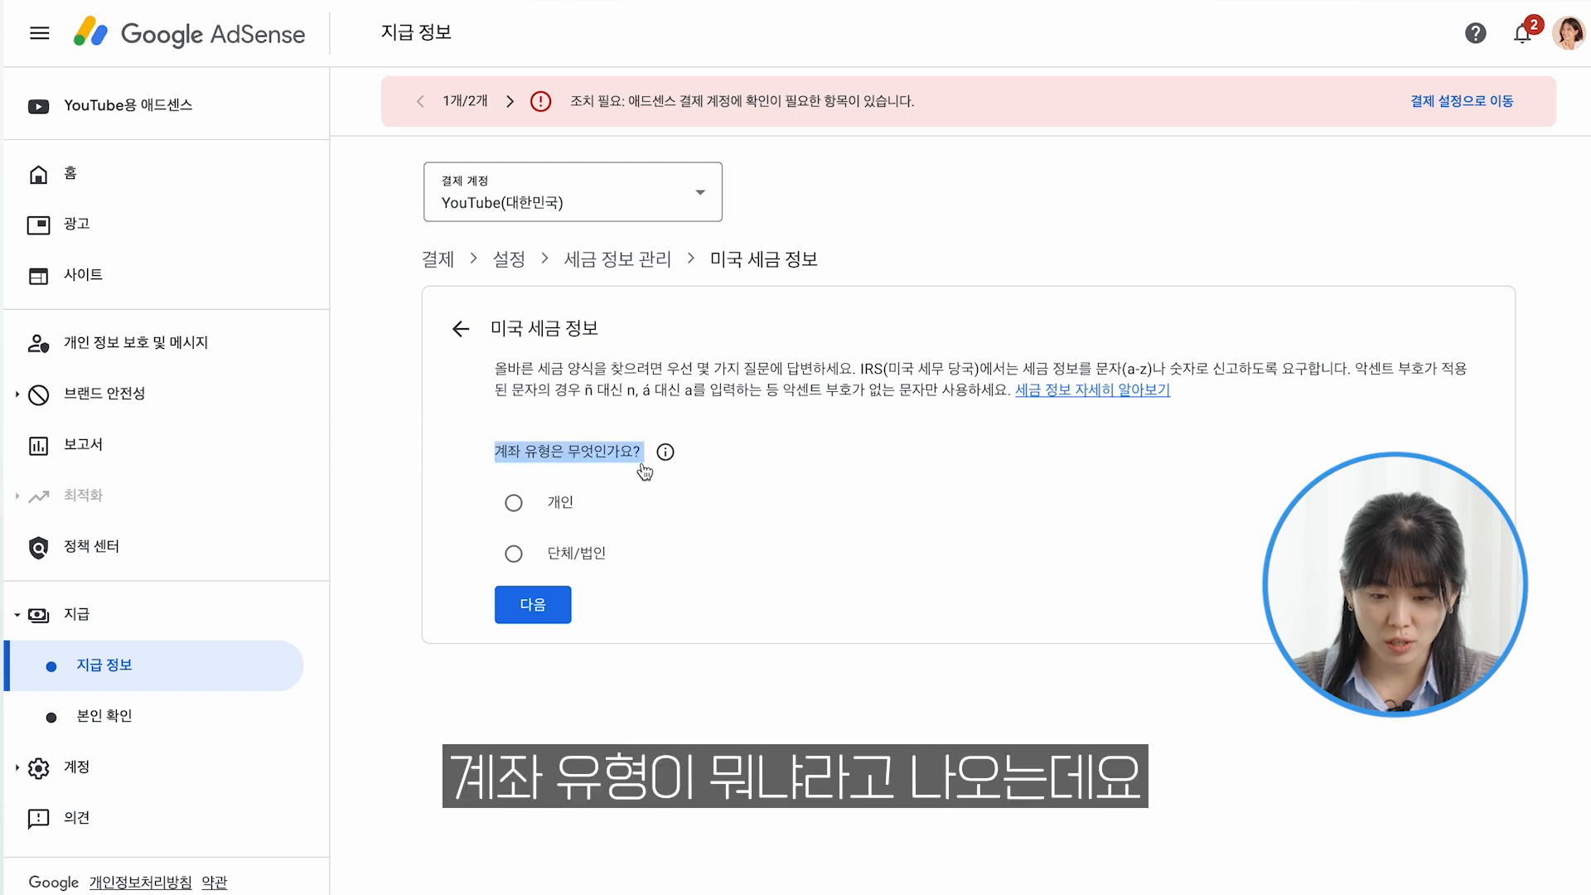
left_click(664, 453)
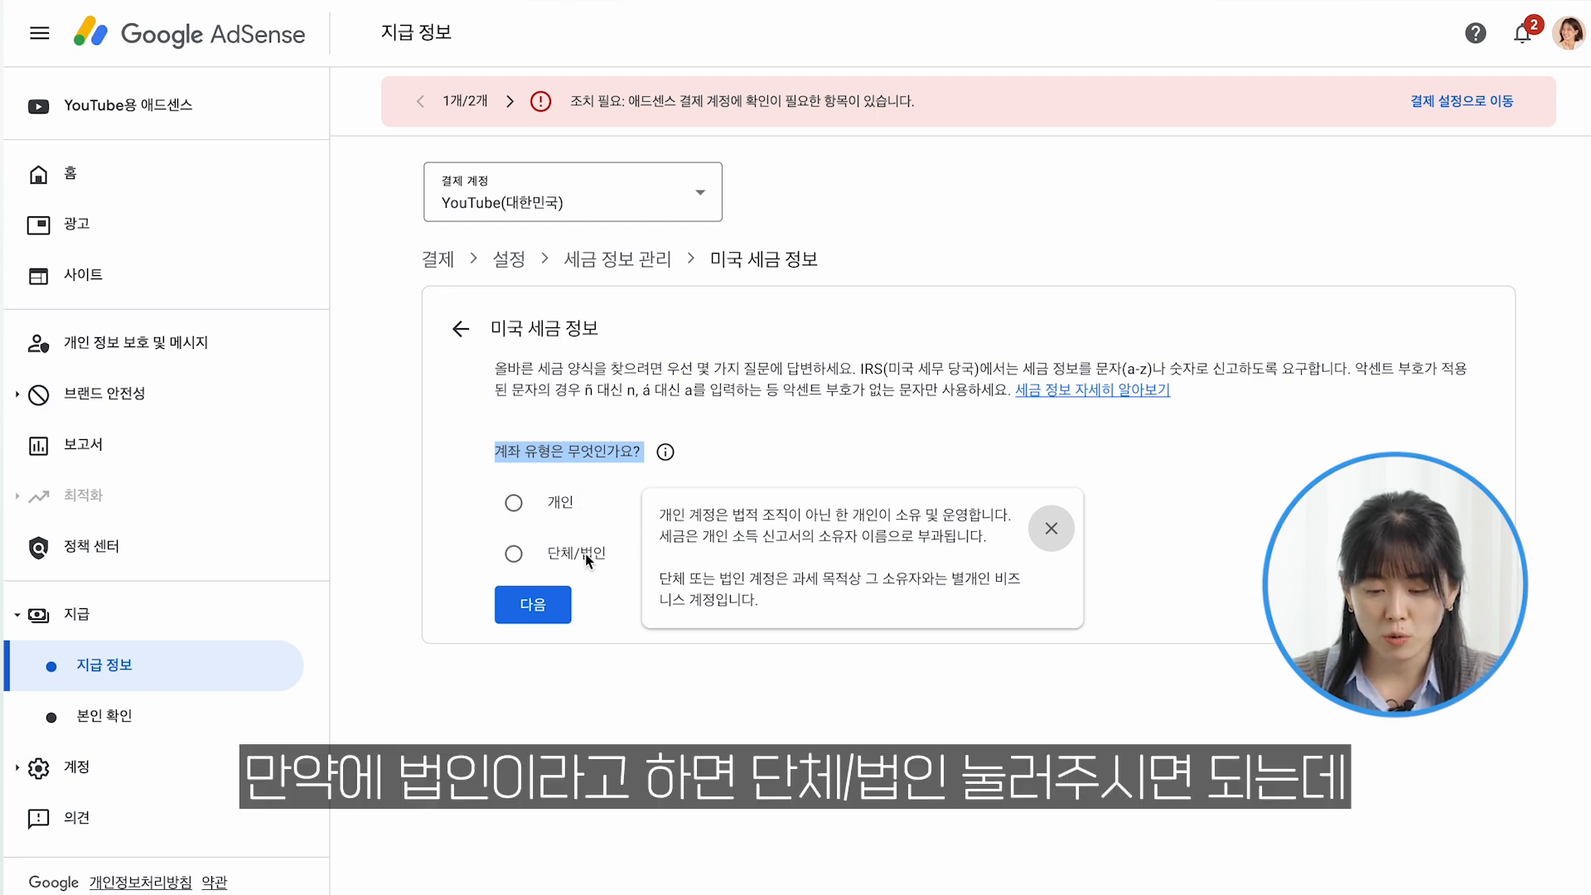
left_click(513, 511)
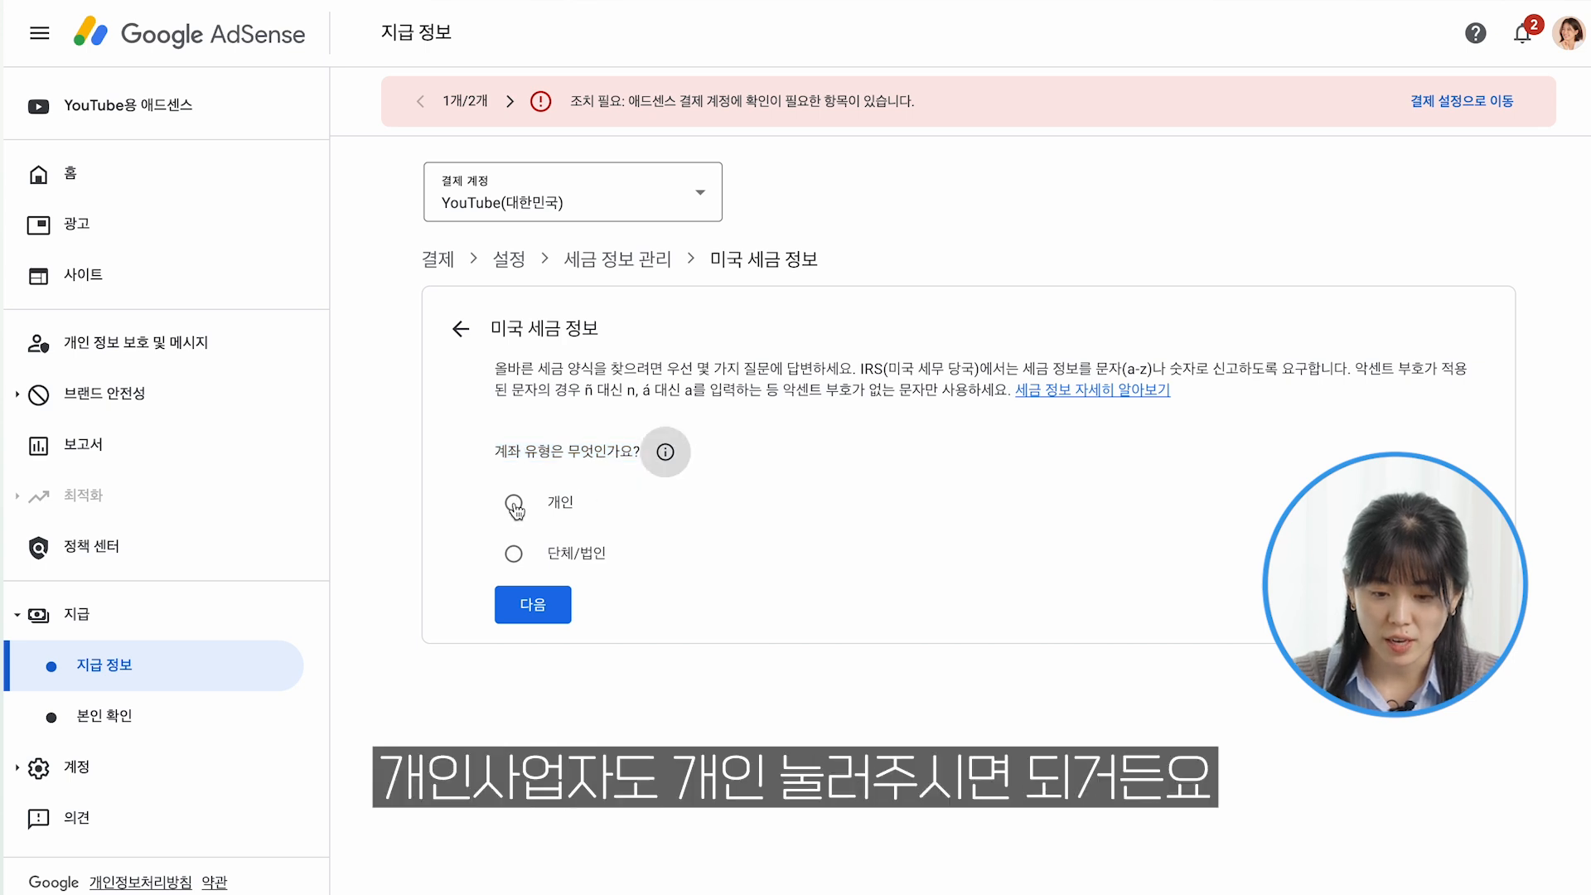
left_click(515, 512)
left_click(567, 592)
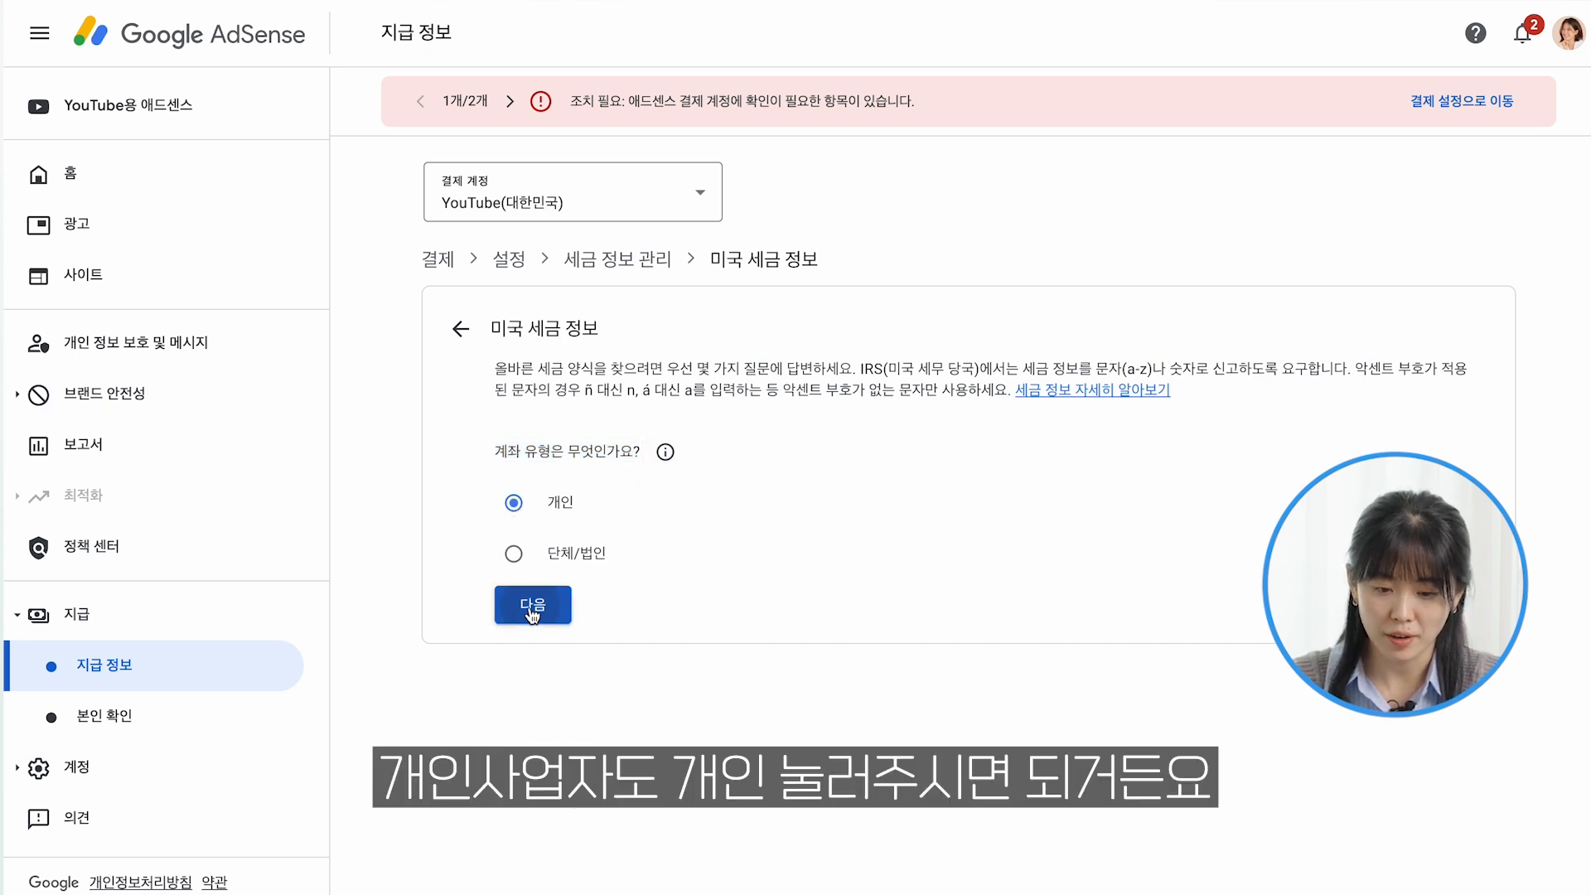
Check the US citizen or resident criteria and answer that question with no (아니요)
left_click(685, 625)
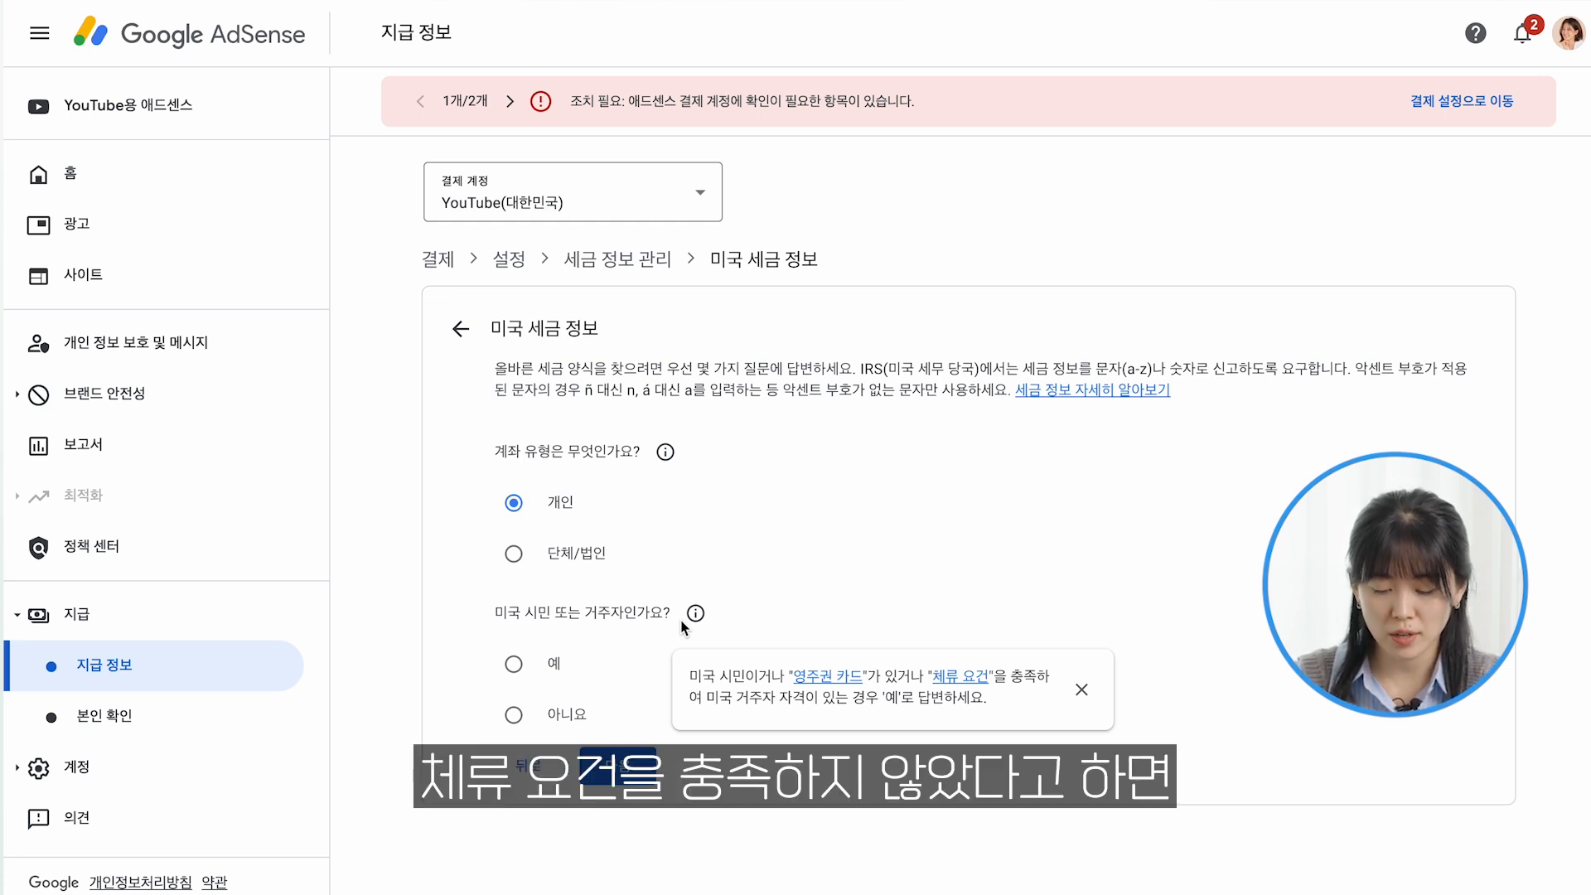
left_click(578, 724)
left_click(578, 724)
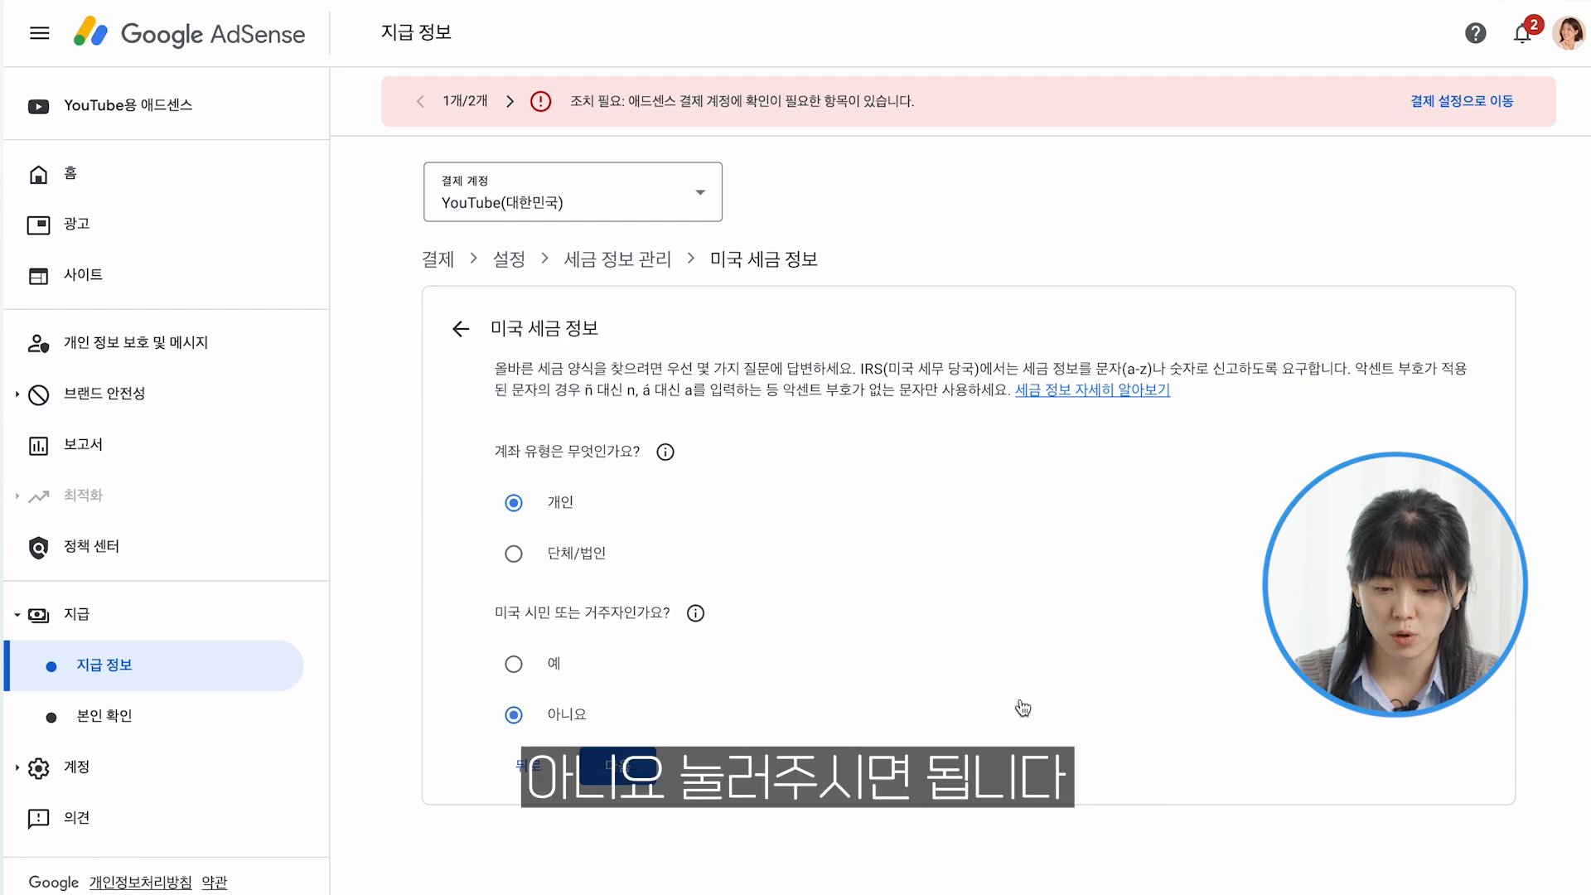
Choose W-8BEN as the W-8 tax form type
scroll(634, 708, "down", 1)
triple_click(553, 706)
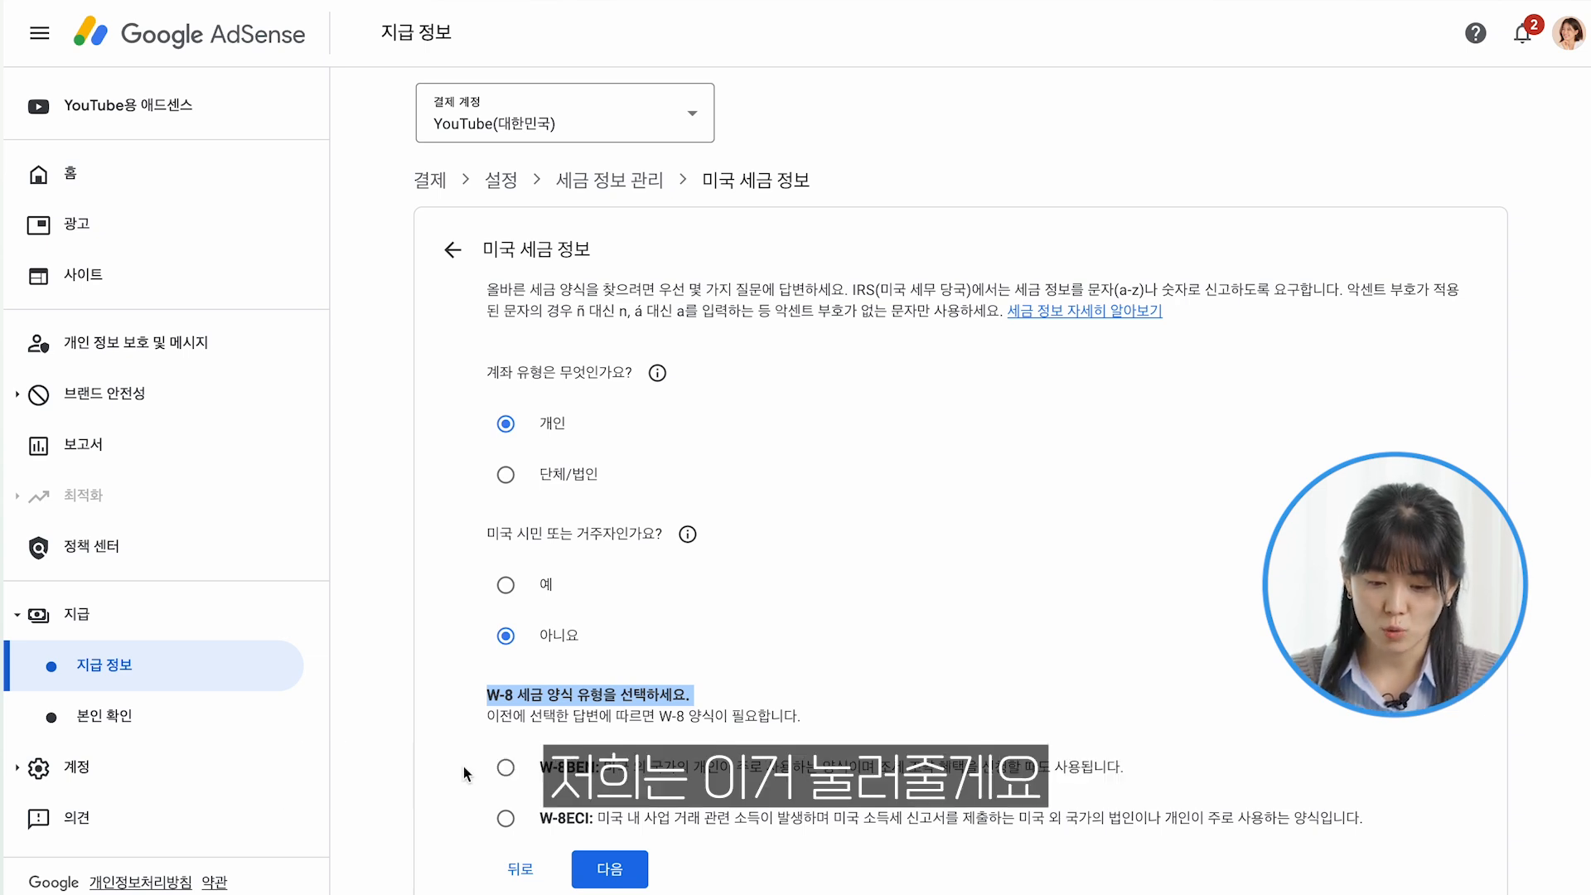
left_click(509, 776)
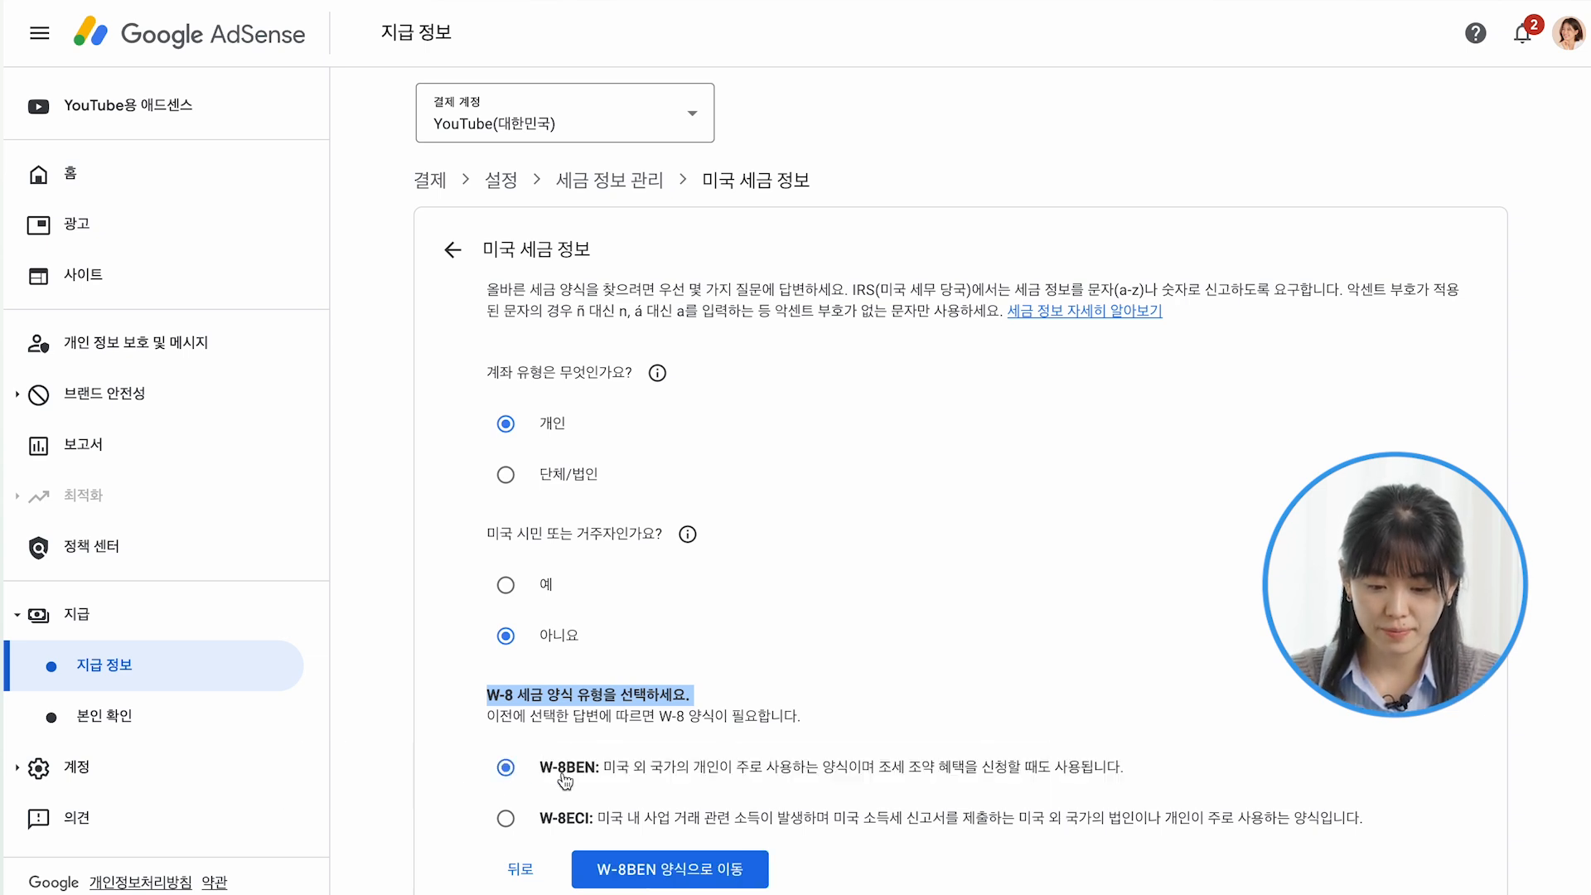
Proceed to the W-8BEN form and enter the beneficial owner's full name in English letters in the tax ID section
left_click(642, 872)
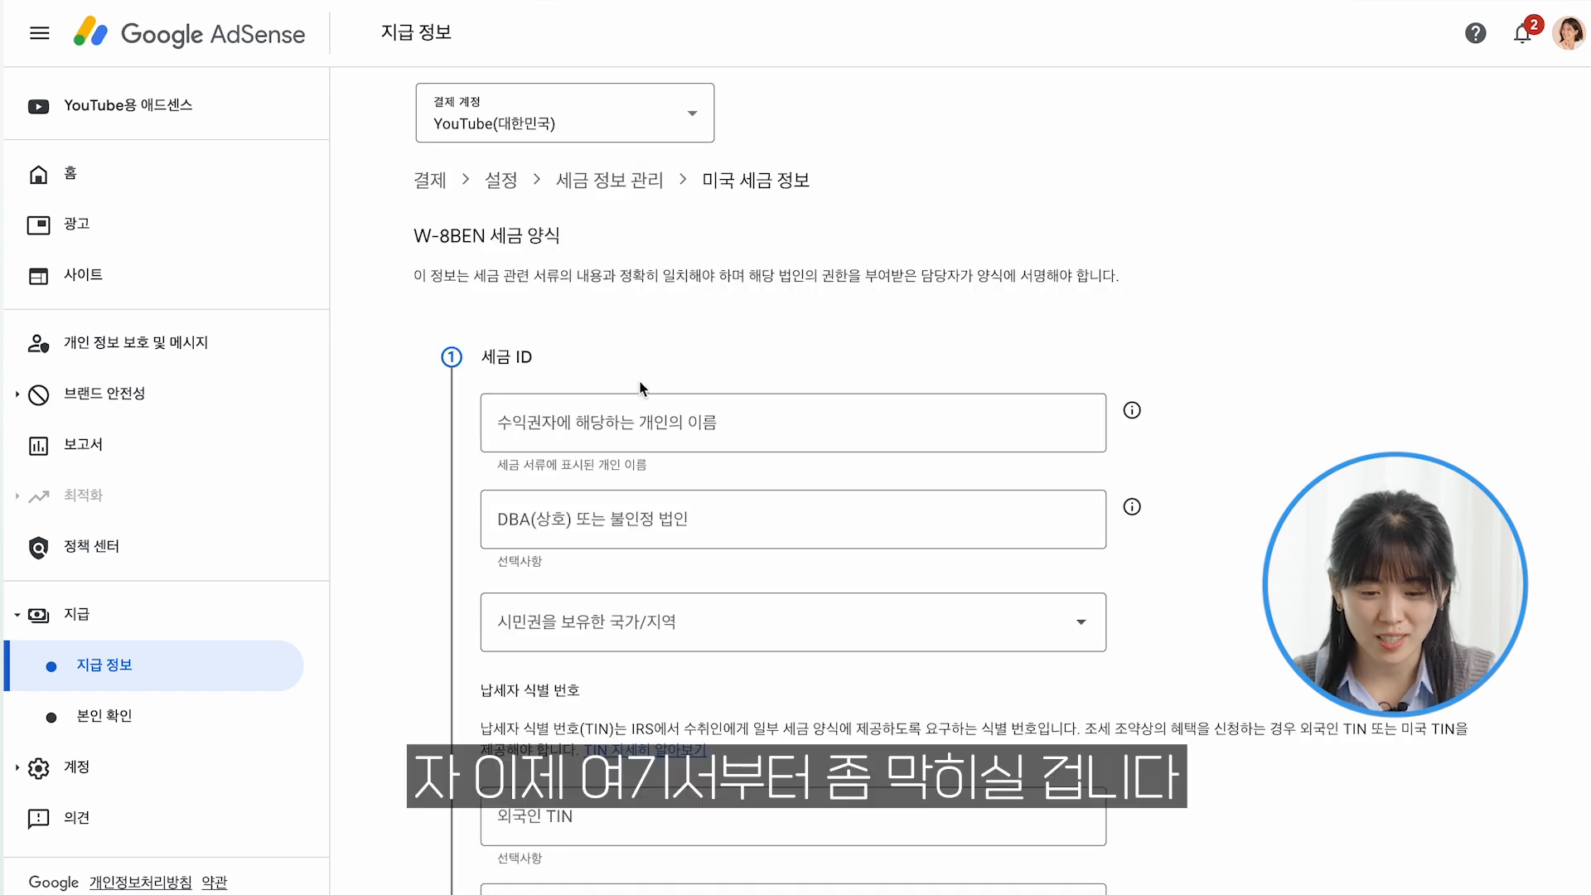
triple_click(604, 232)
left_click(584, 359)
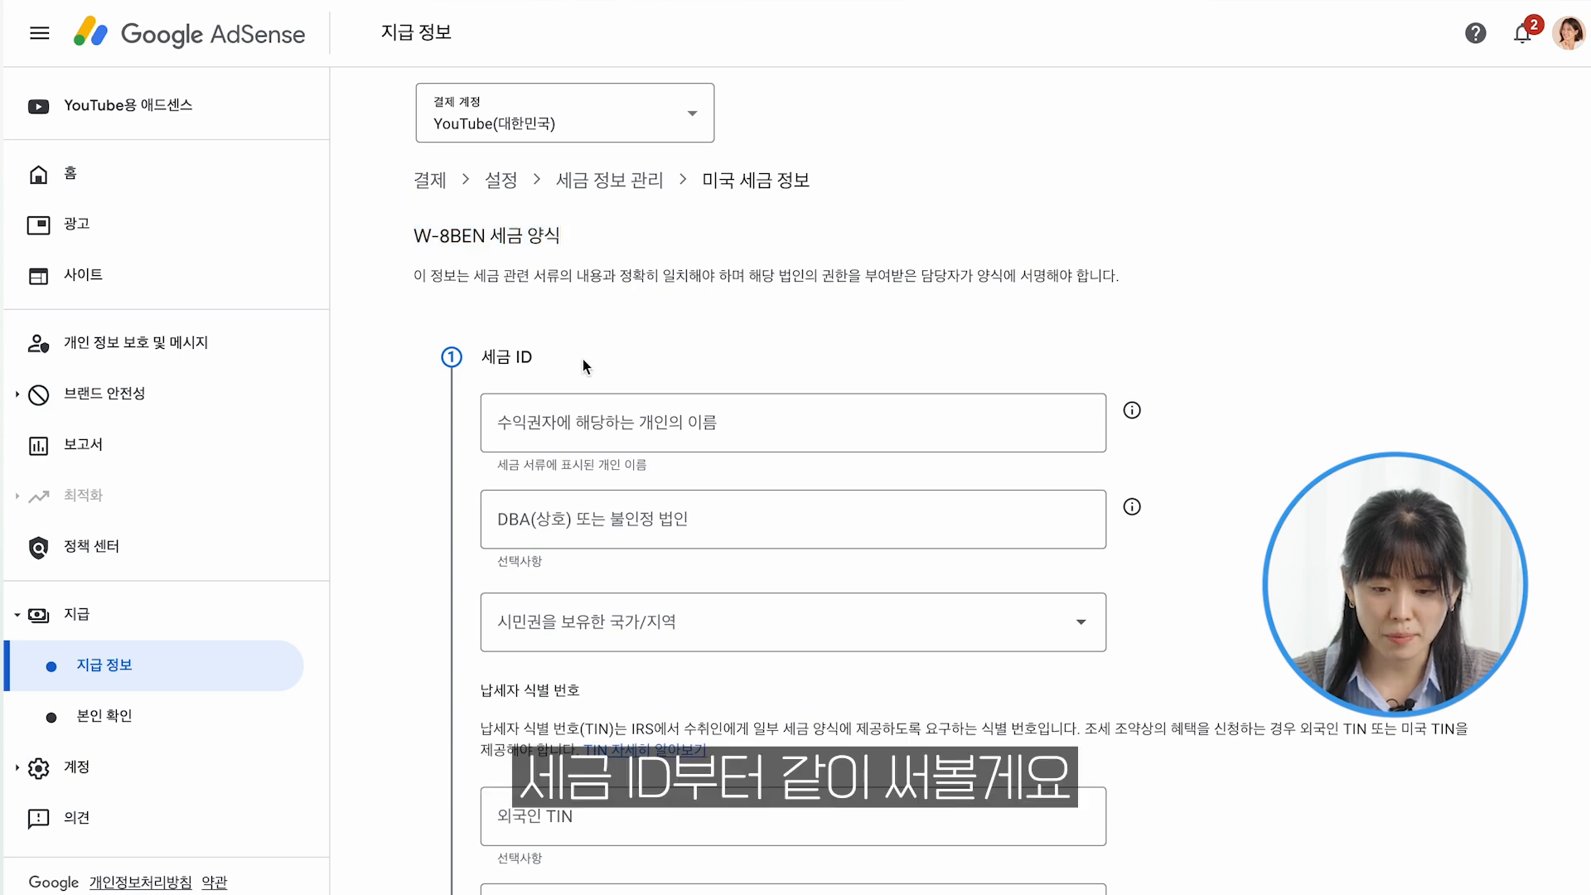
scroll(580, 354, "down", 1)
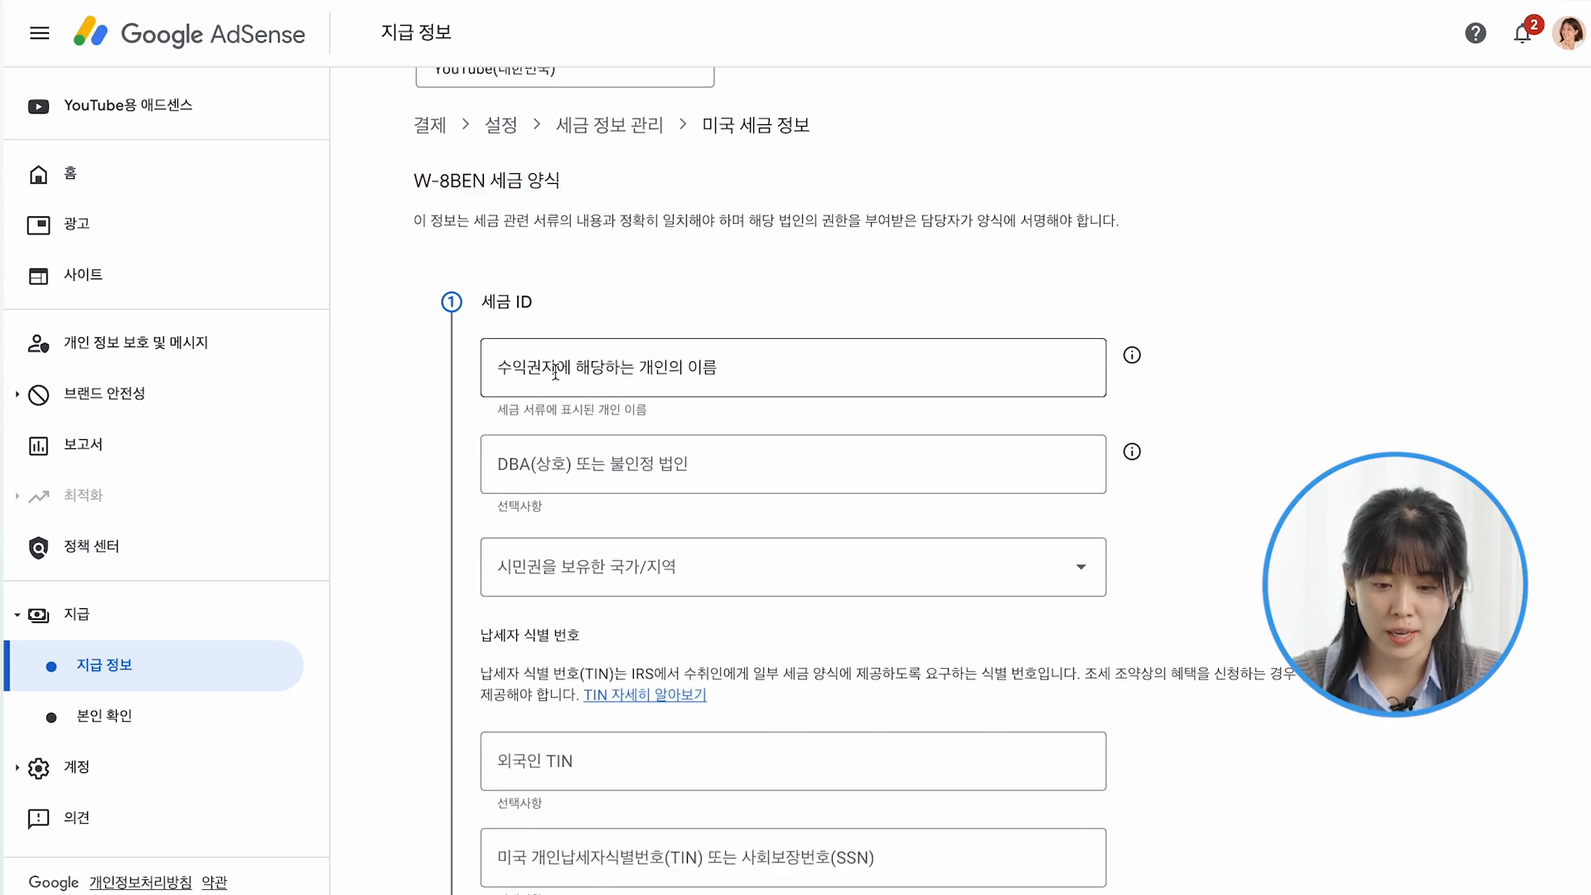
left_click(555, 372)
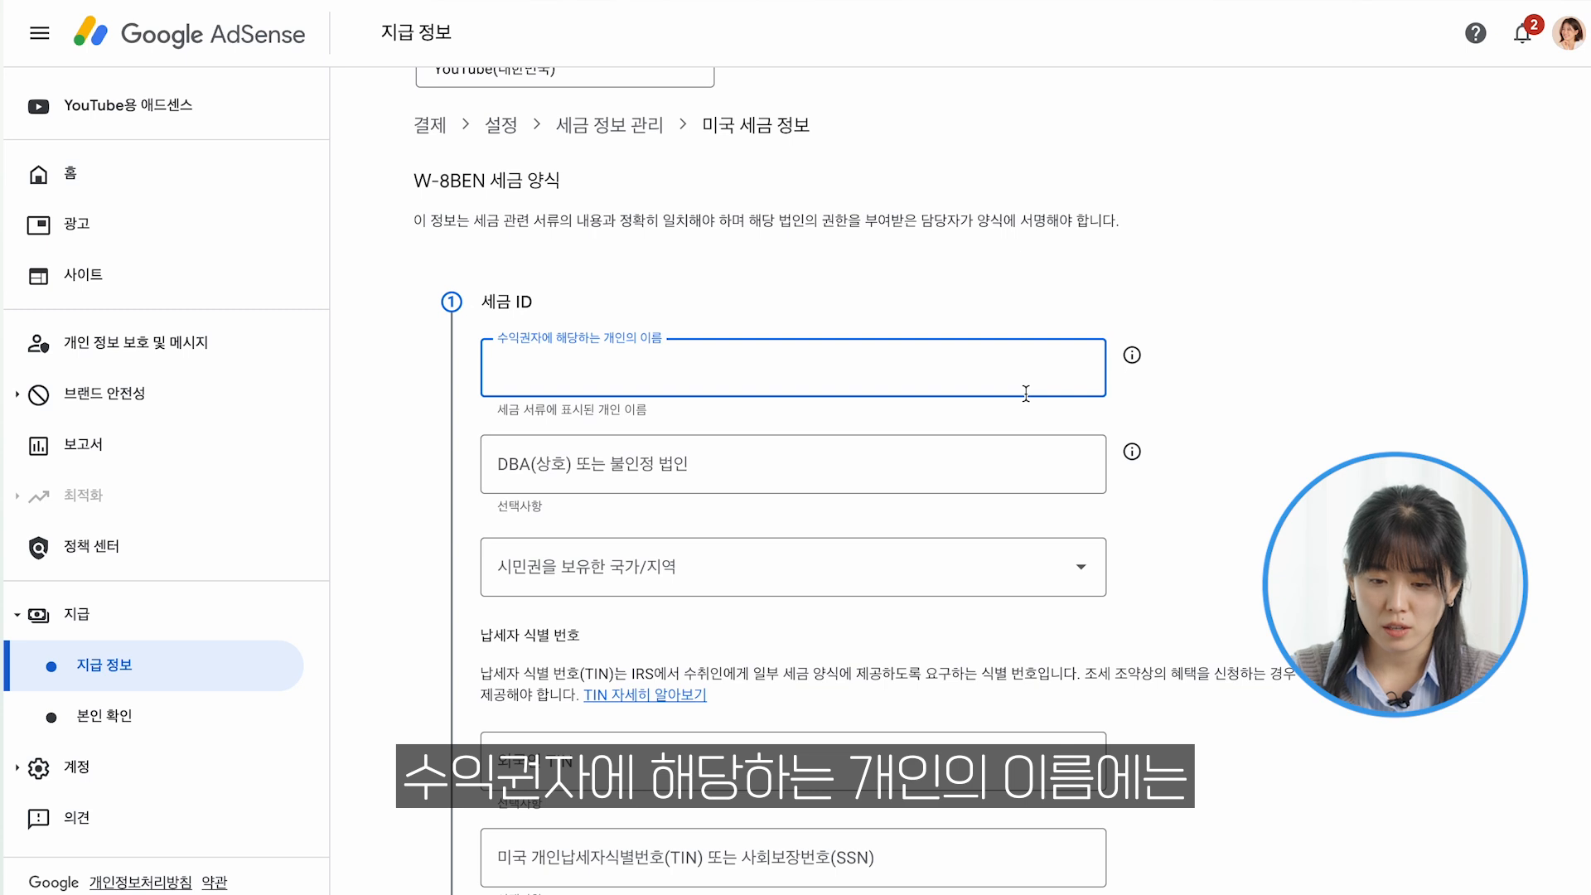
type("KIm")
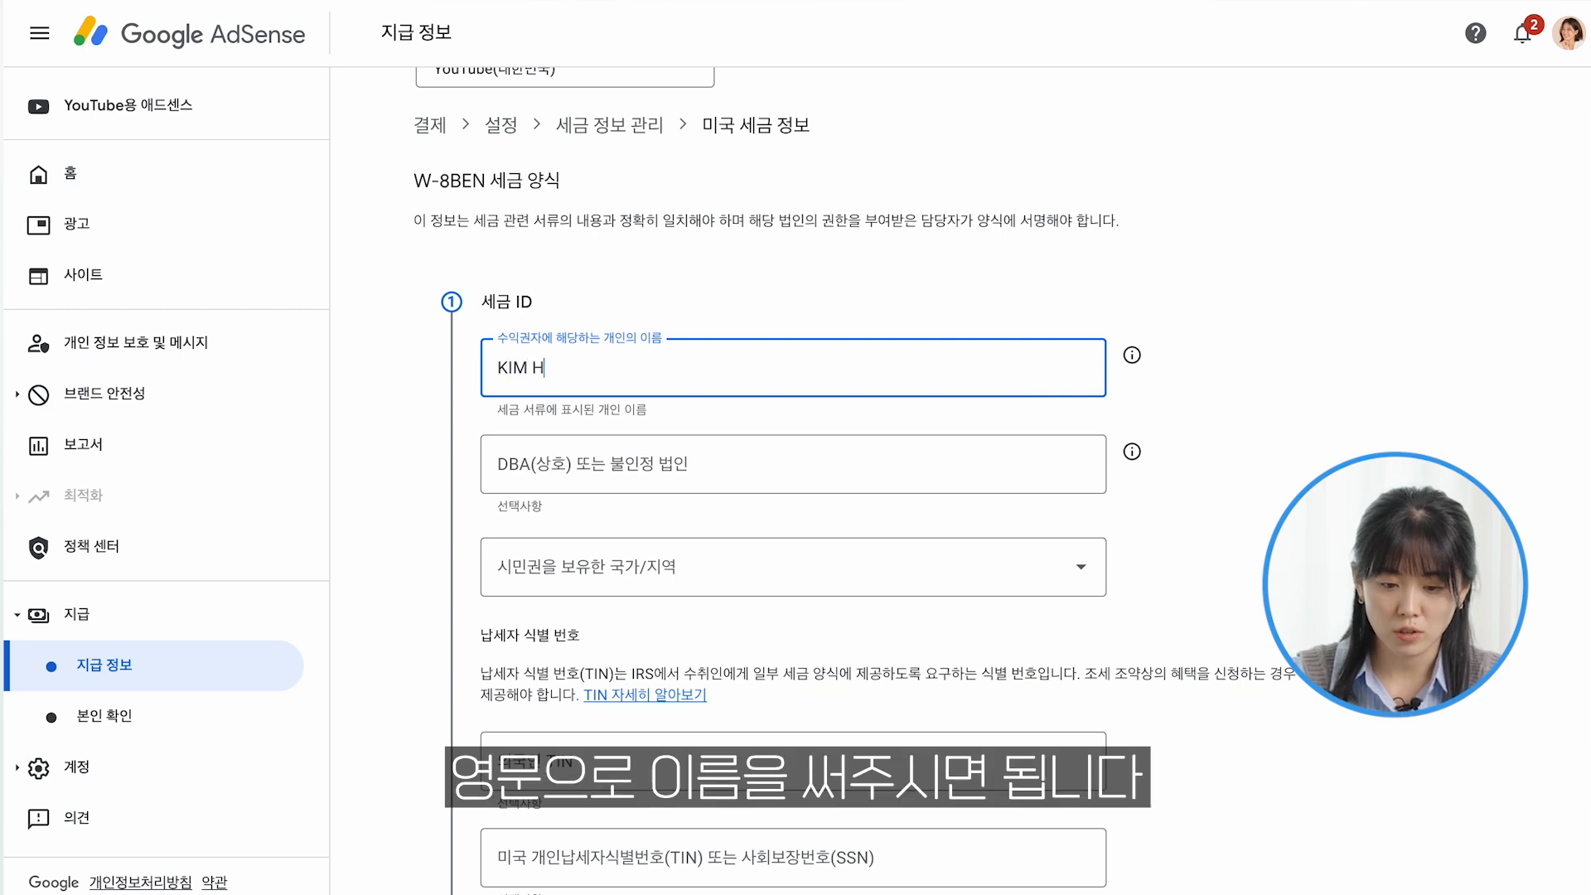
Leave the DBA name empty and set the country or region of citizenship to 대한민국
left_click(907, 459)
scroll(908, 460, "down", 2)
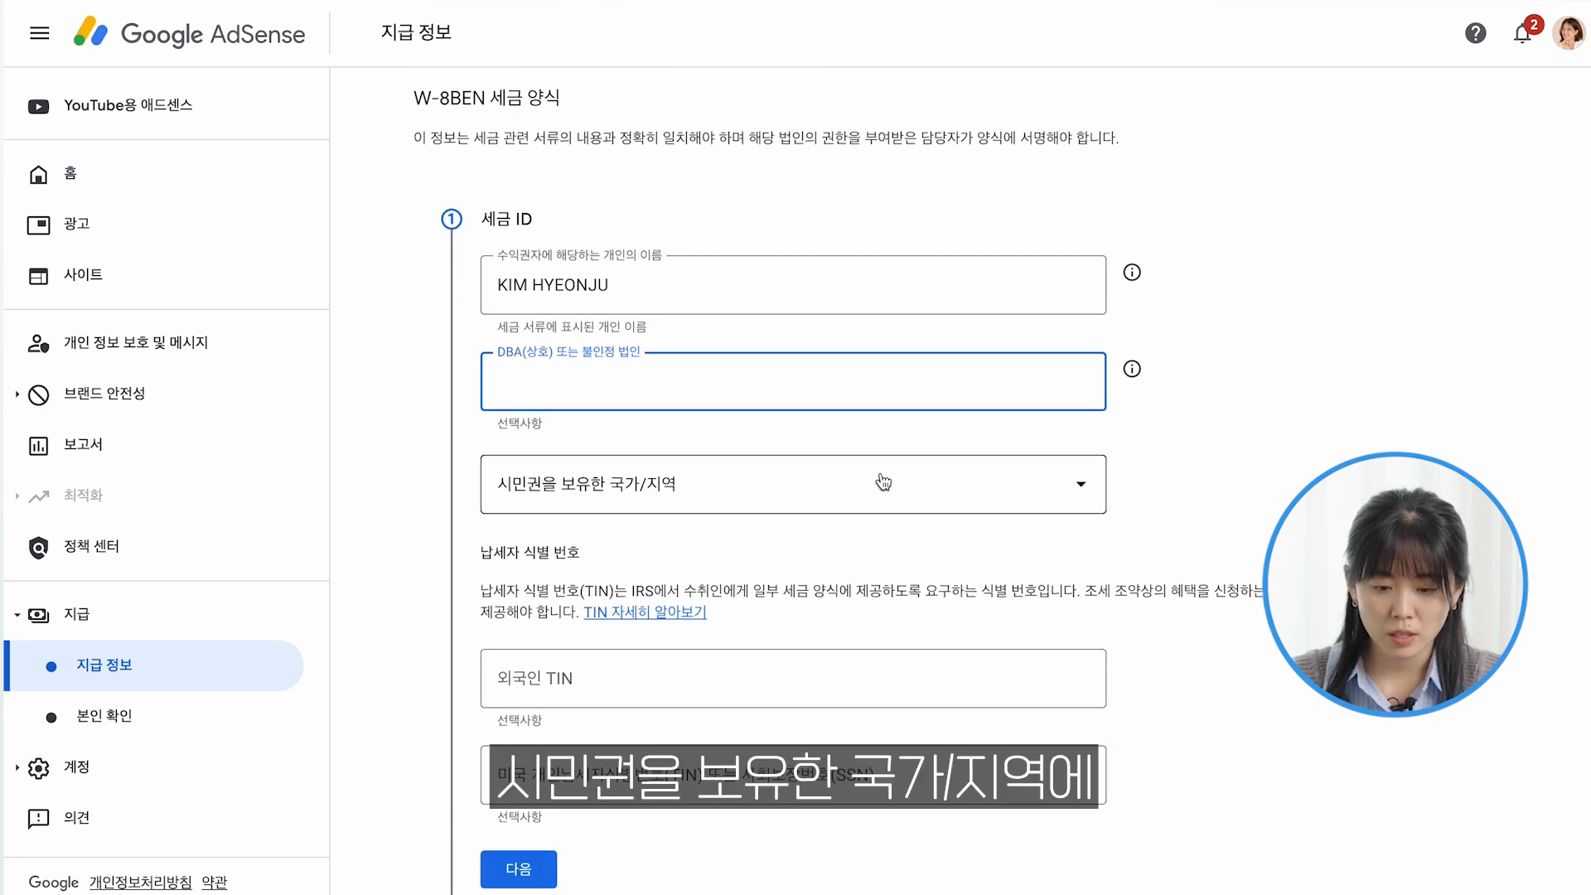
left_click(880, 483)
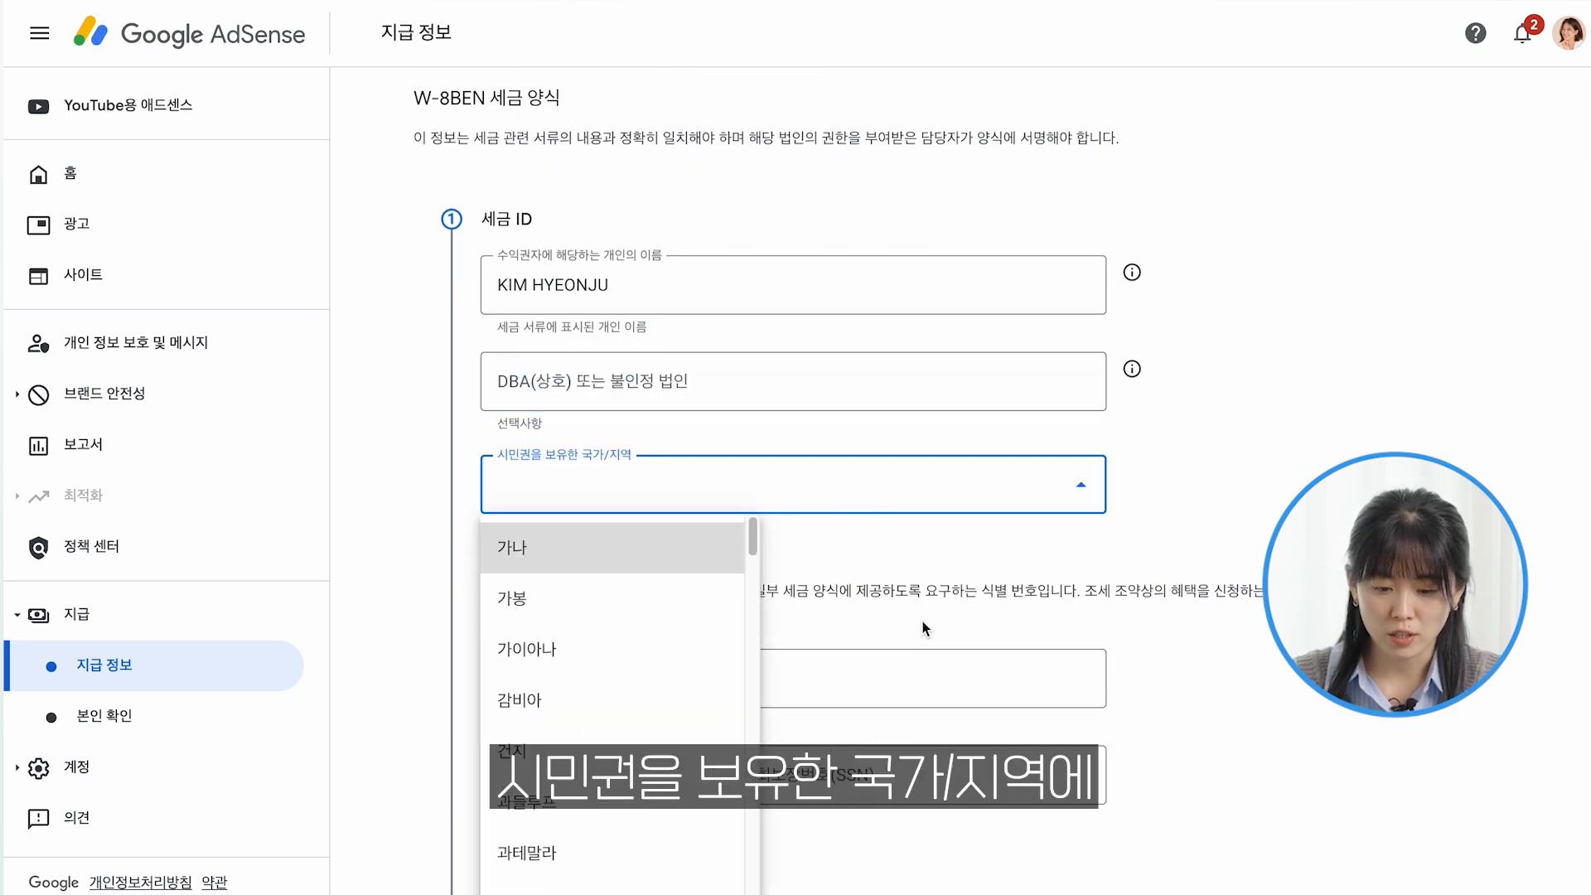
scroll(729, 808, "down", 8)
scroll(708, 821, "down", 1)
scroll(721, 730, "down", 3)
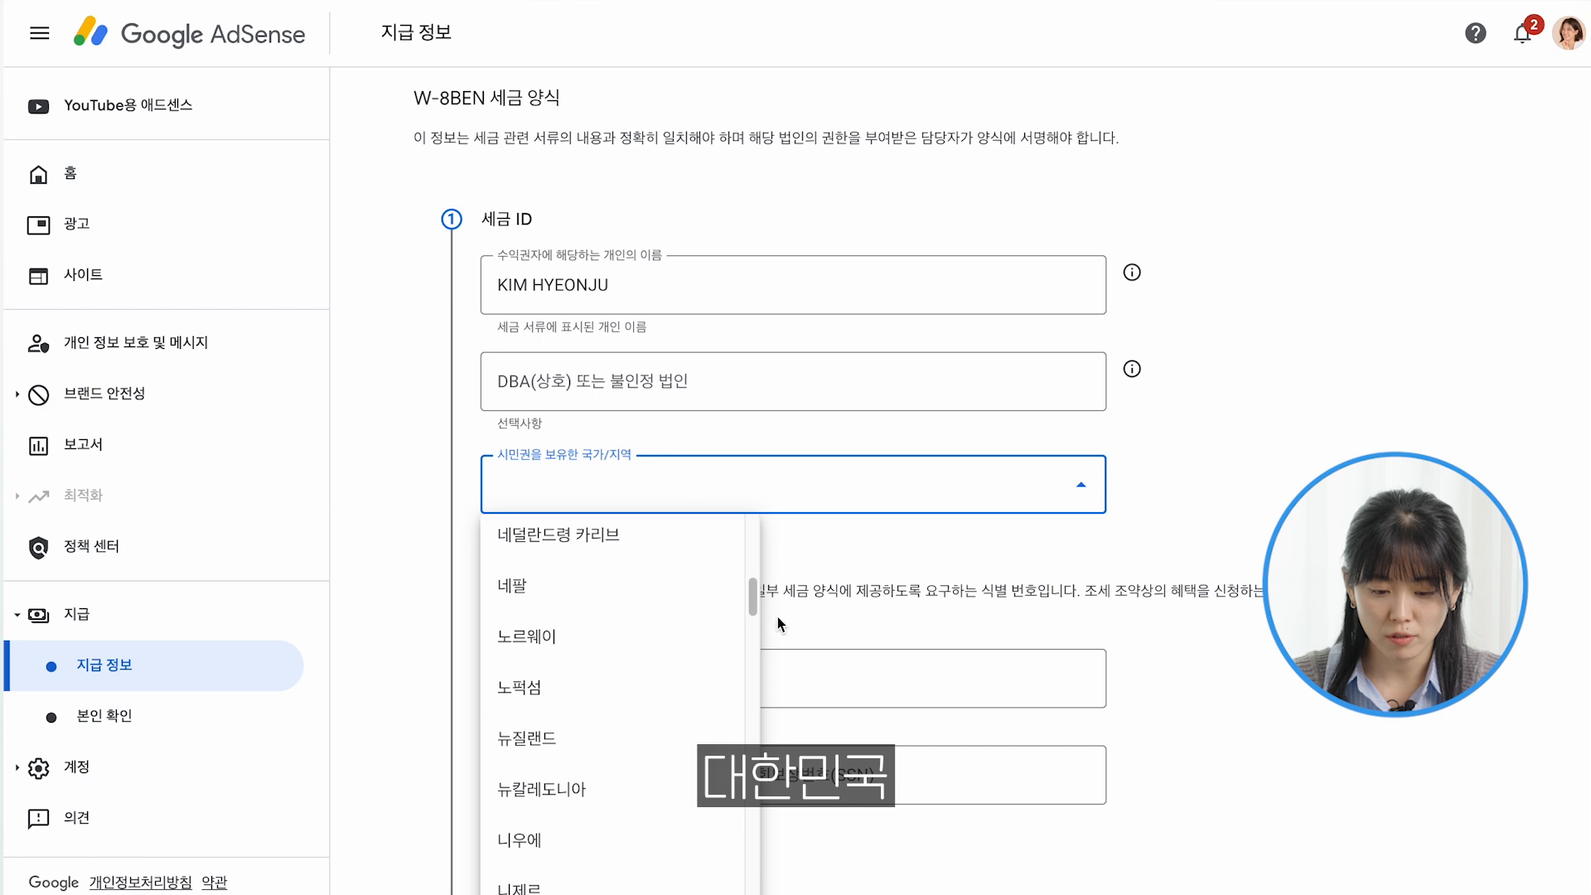
left_click_drag(750, 589, 752, 620)
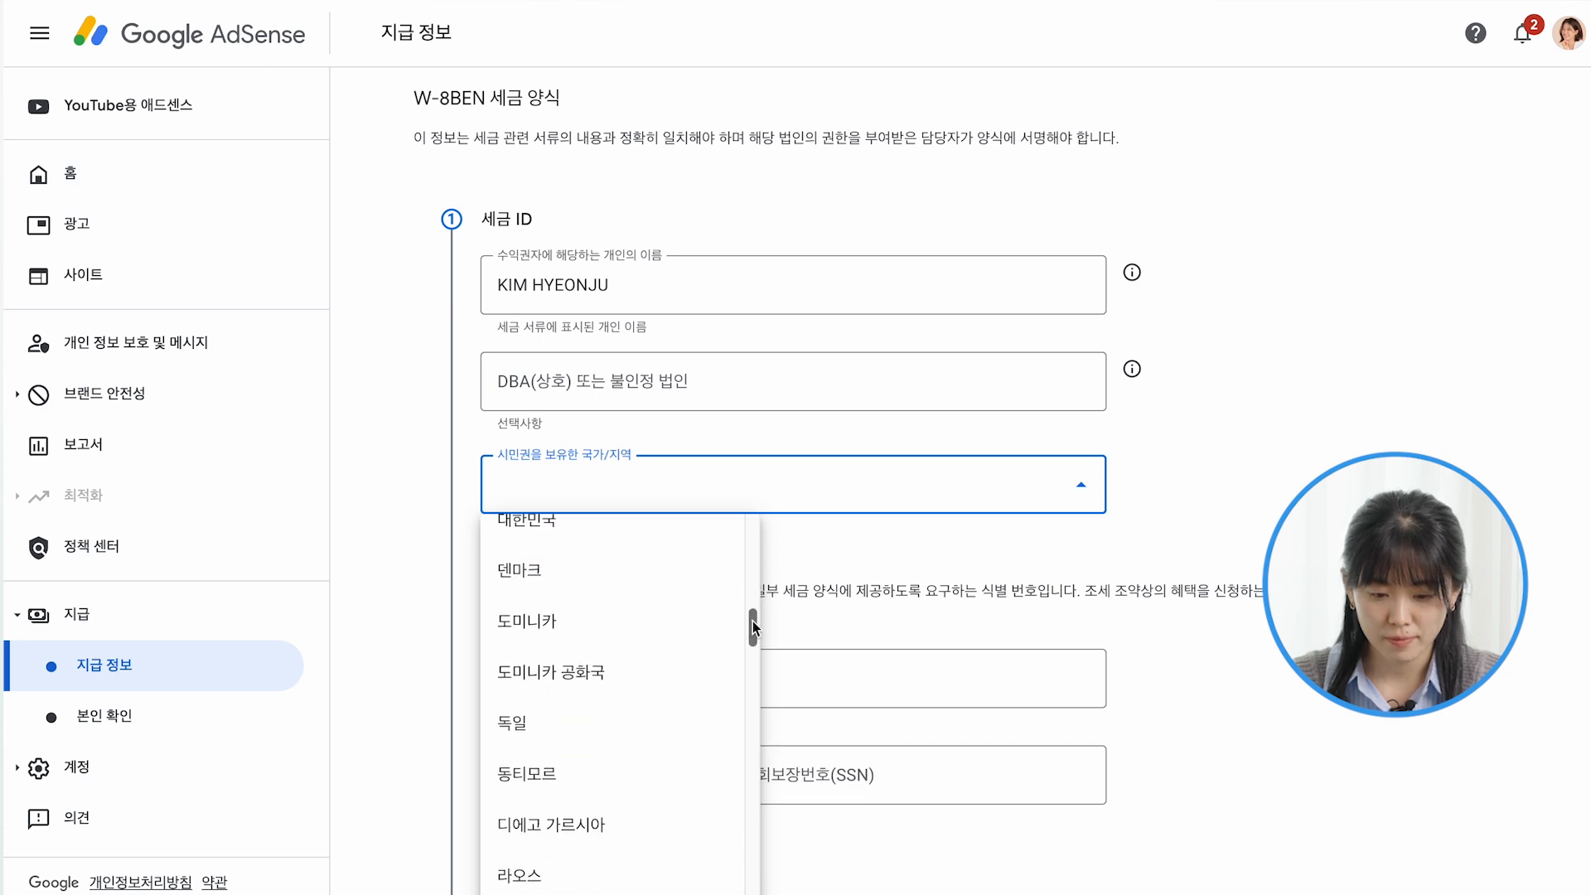
left_click(586, 525)
left_click(722, 567)
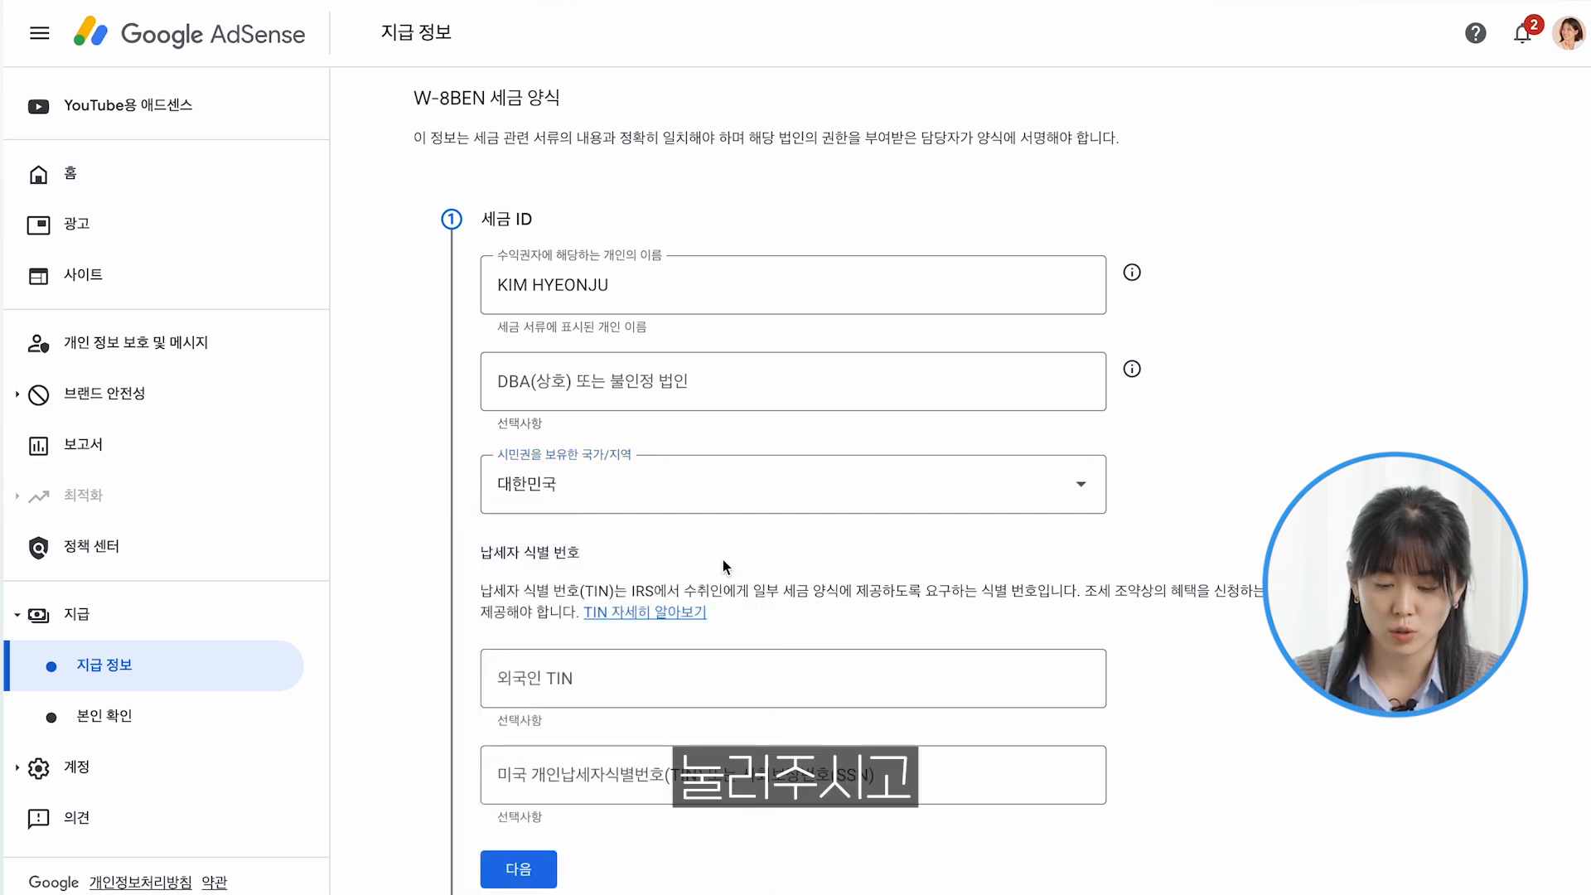
Enter the taxpayer's identification number as the foreign TIN (외국인 TIN)
scroll(723, 566, "down", 1)
scroll(723, 567, "down", 1)
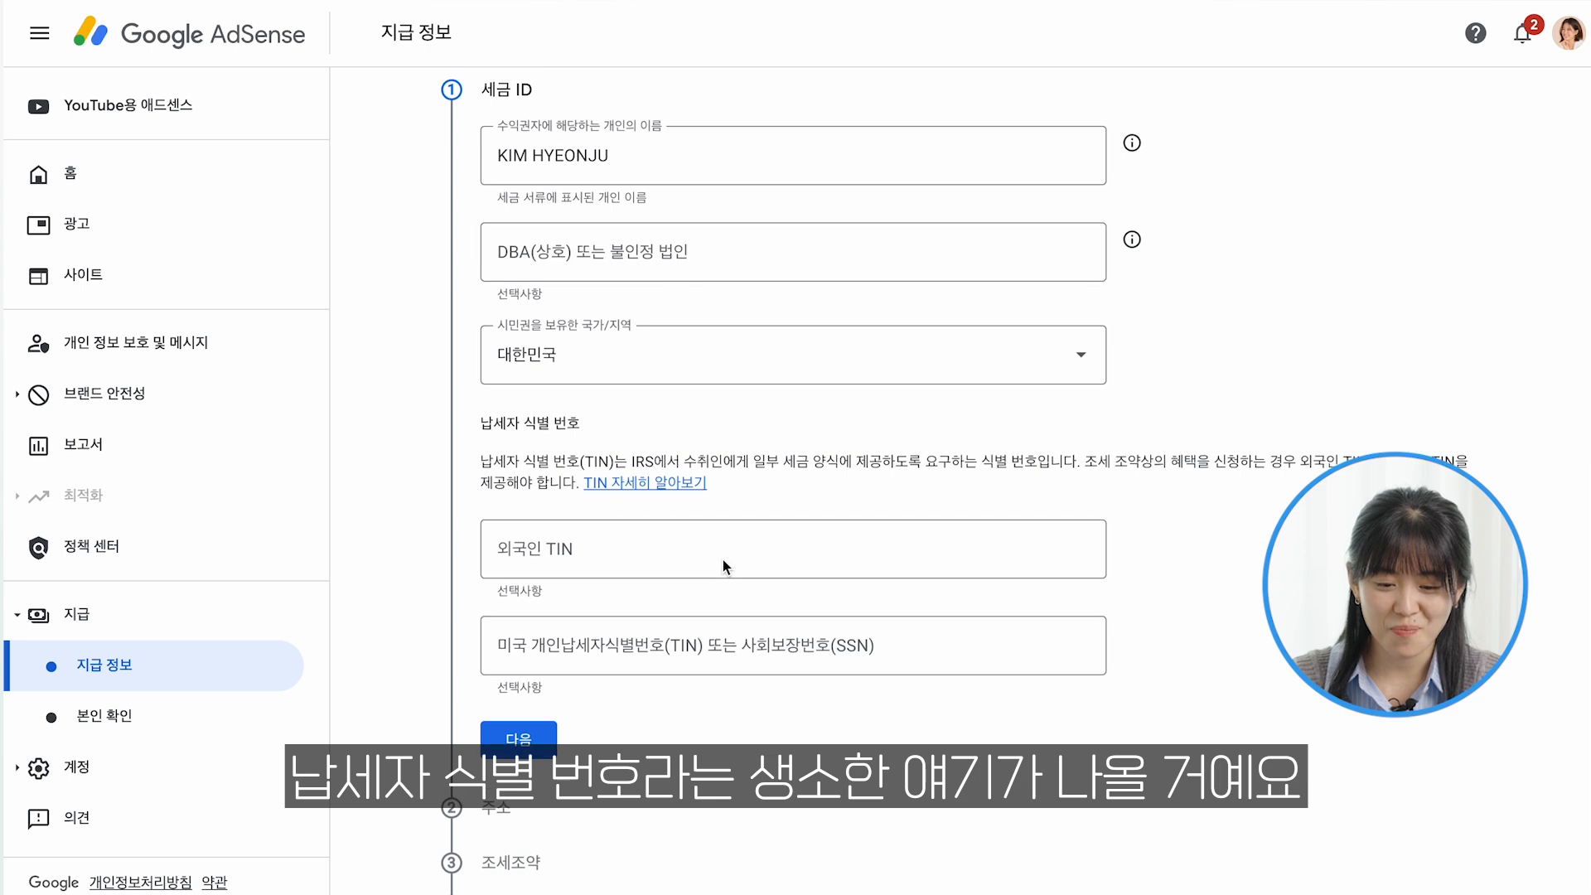
triple_click(487, 394)
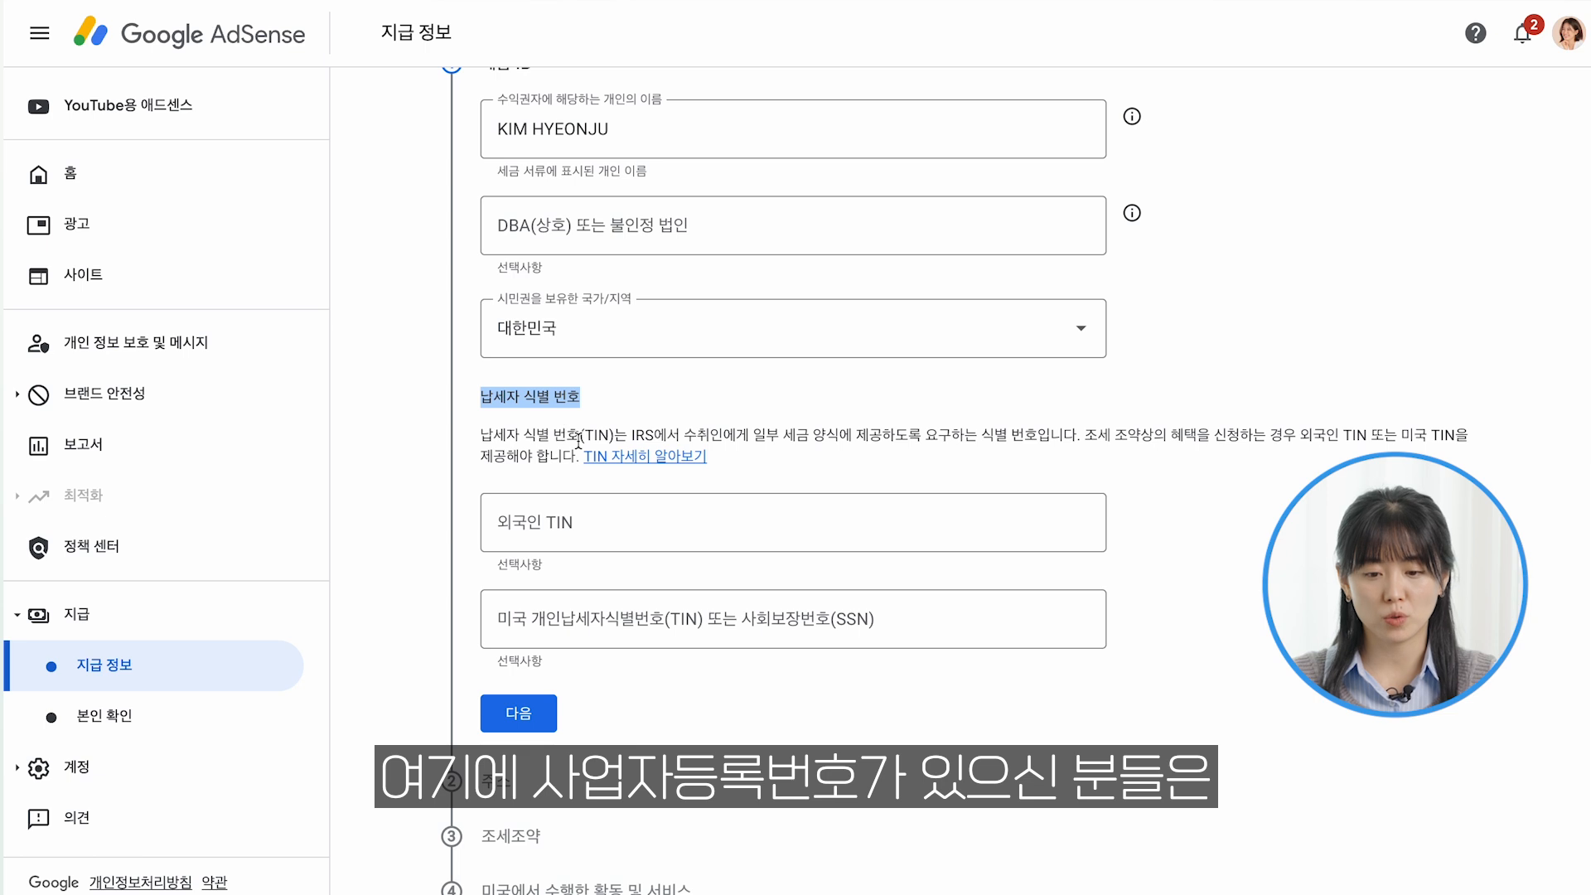
left_click(563, 512)
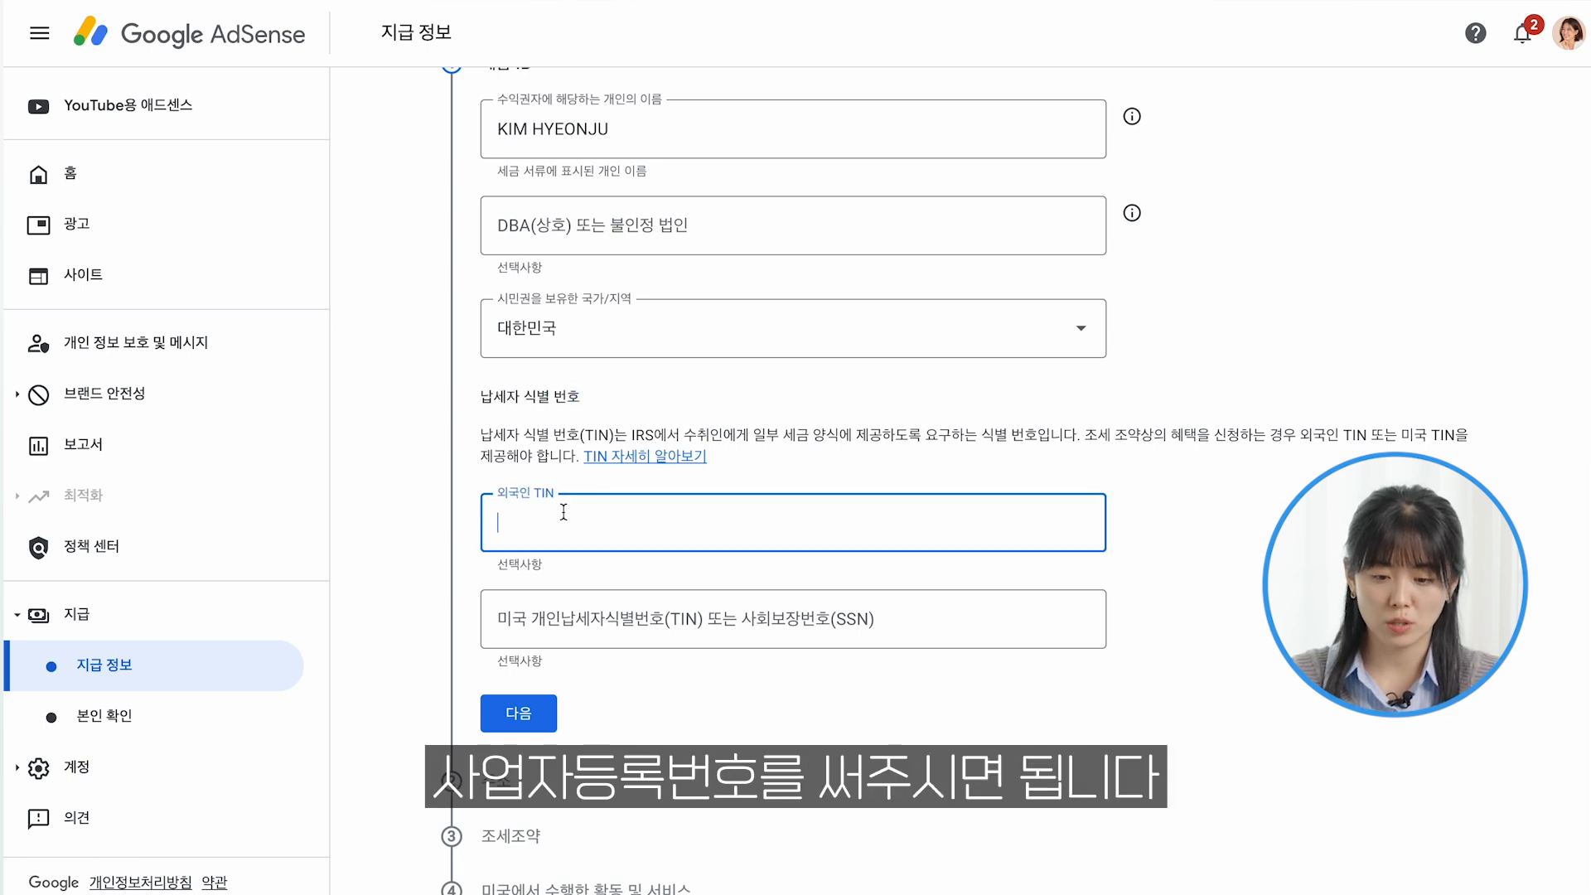
key("ctrl+v")
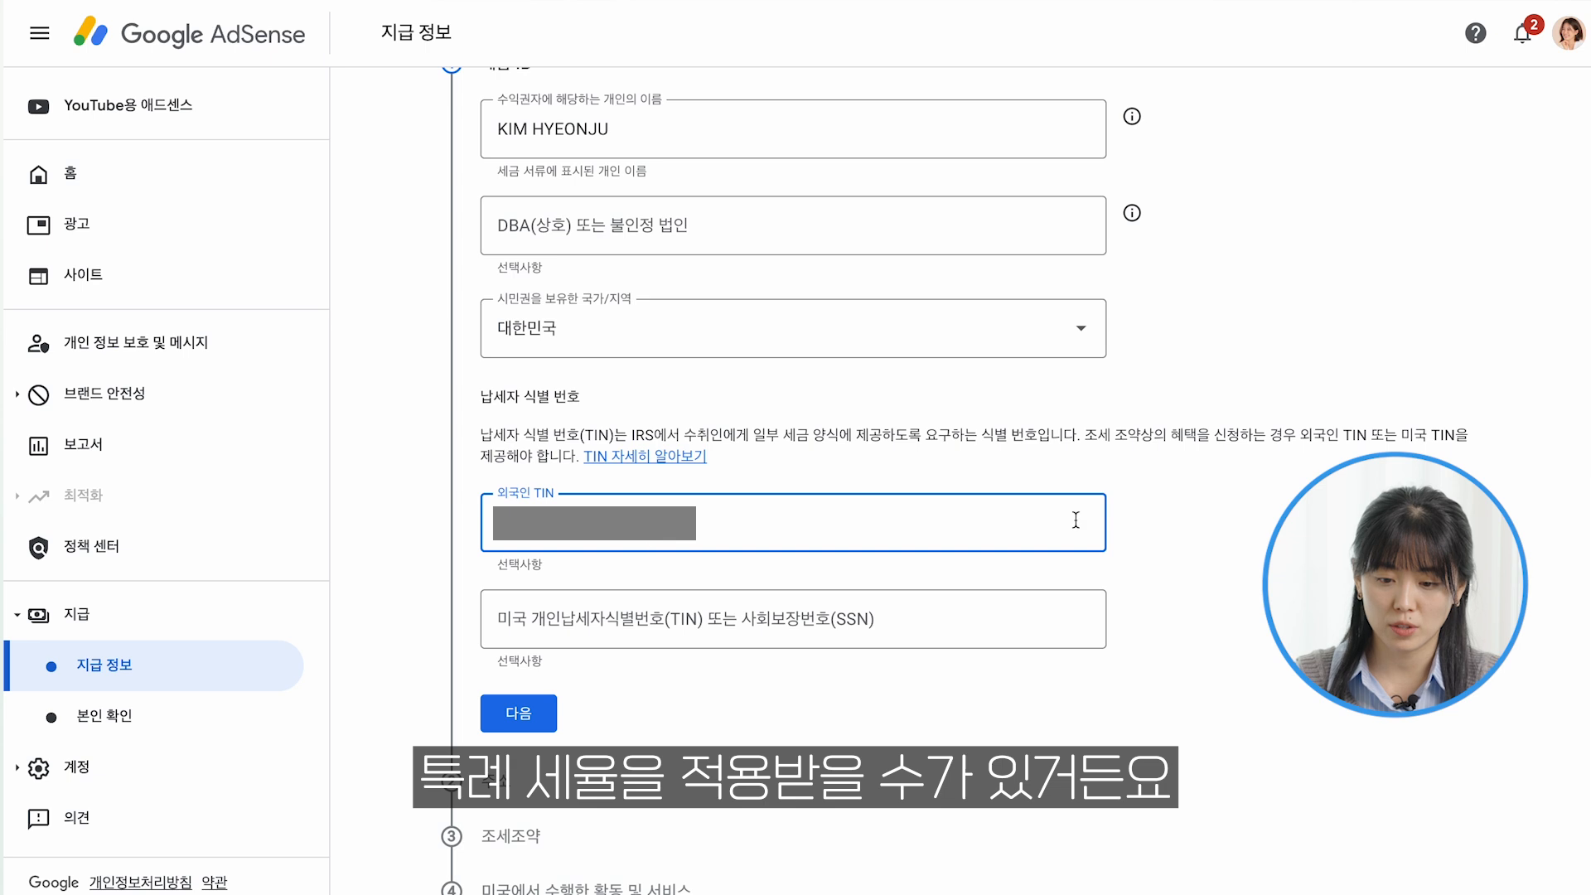
Check the note on providing a foreign or US TIN for tax treaty benefits and continue to the address section
left_click(1088, 443)
left_click_drag(1088, 444, 1284, 447)
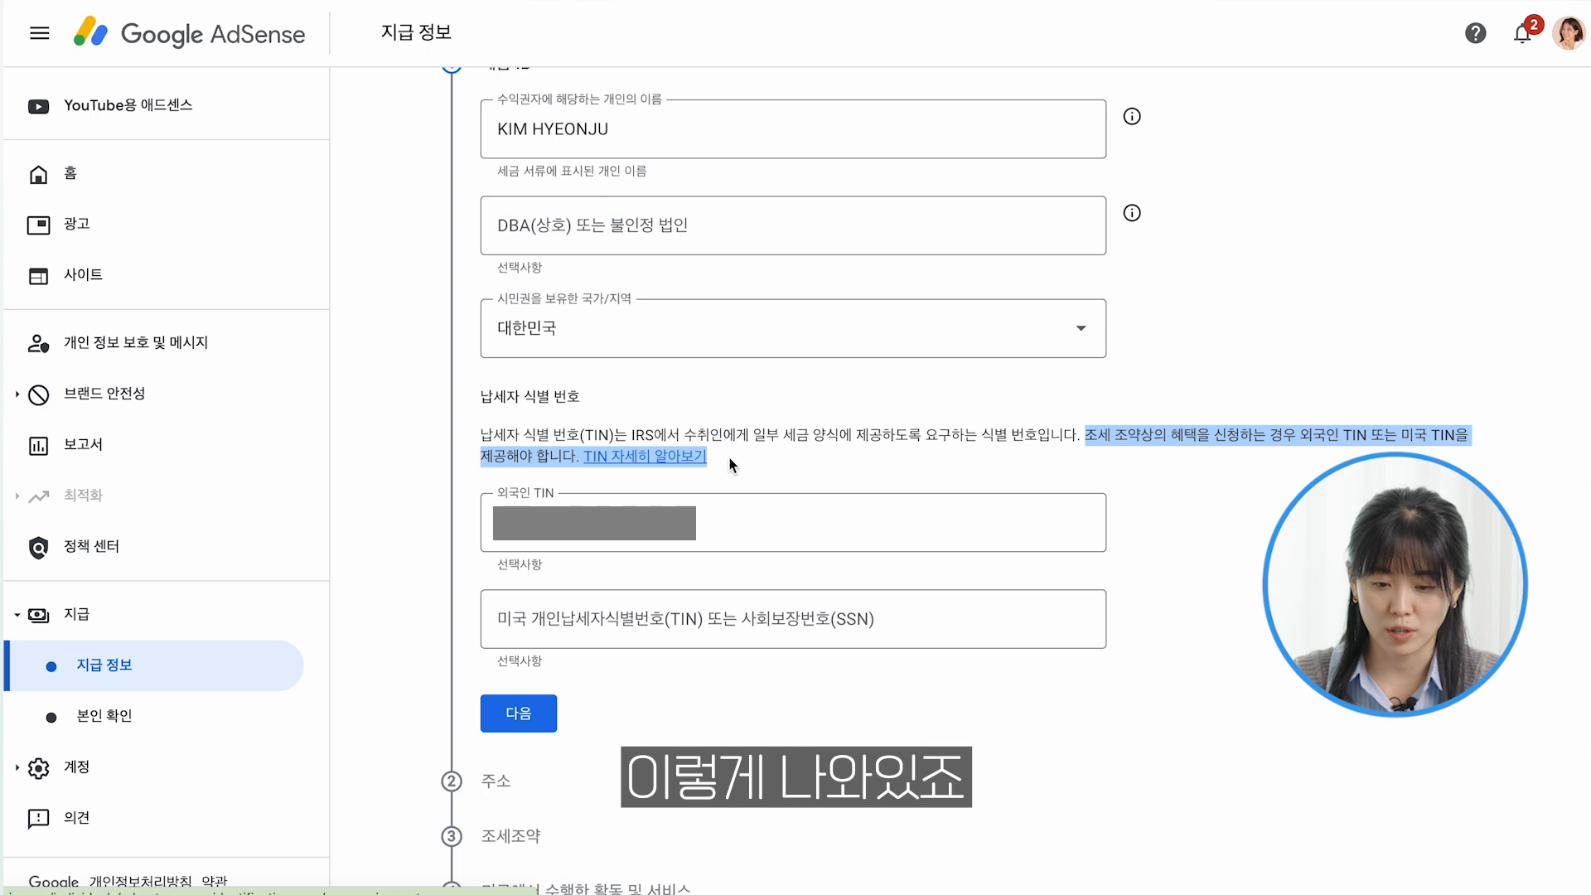
left_click(787, 464)
left_click(787, 522)
left_click(519, 714)
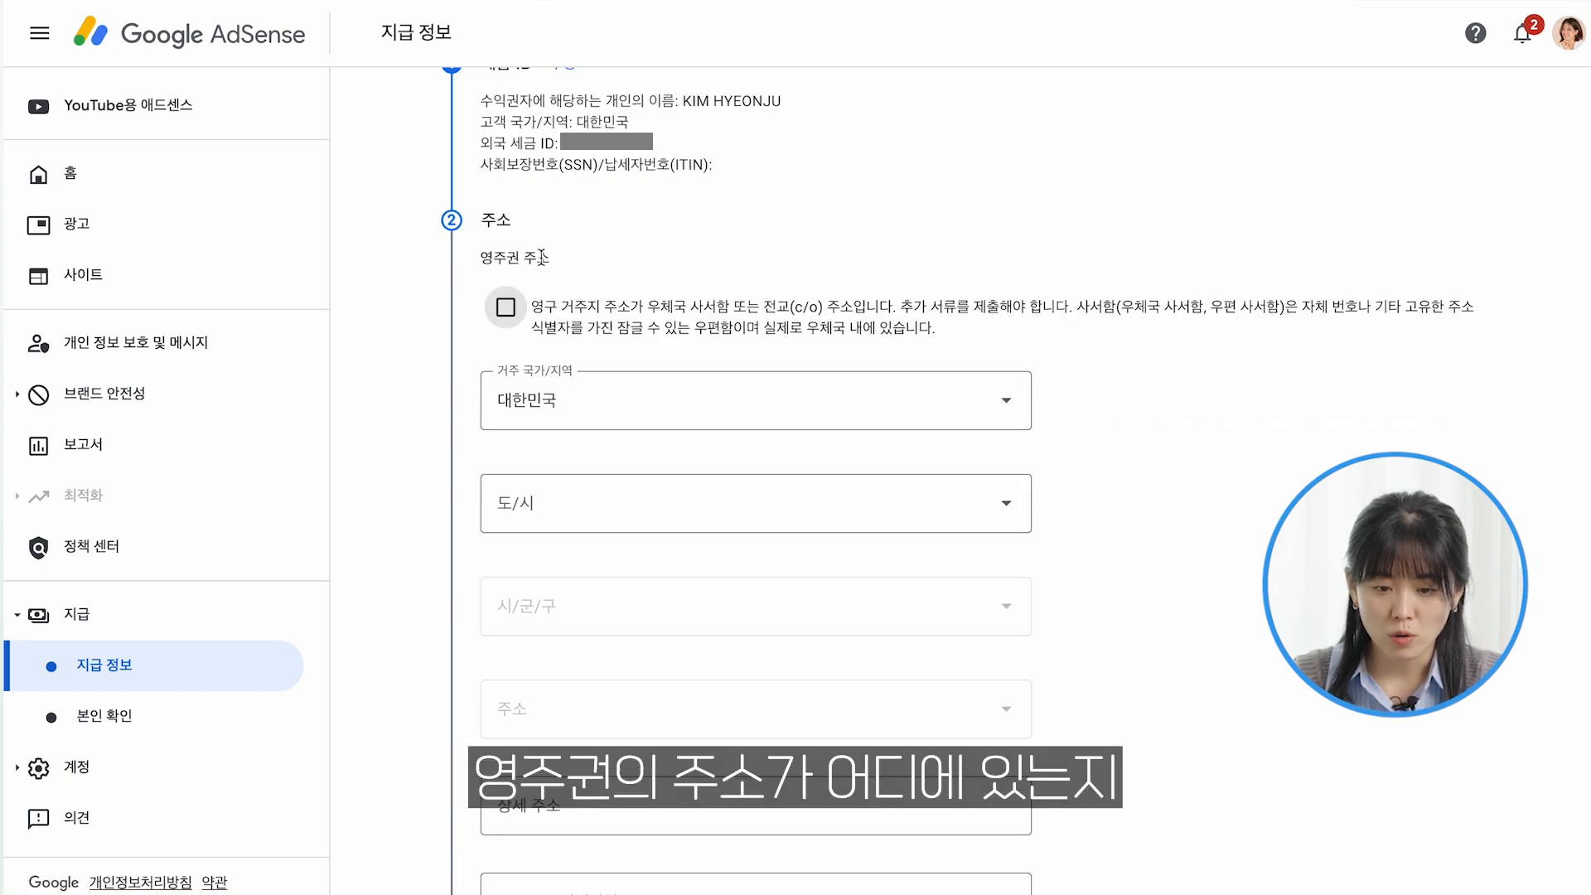
Examine the permanent address section, including the note on P.O. box or c/o addresses and the remaining address fields
left_click_drag(552, 258, 481, 258)
left_click(927, 310)
triple_click(927, 321)
left_click(674, 298)
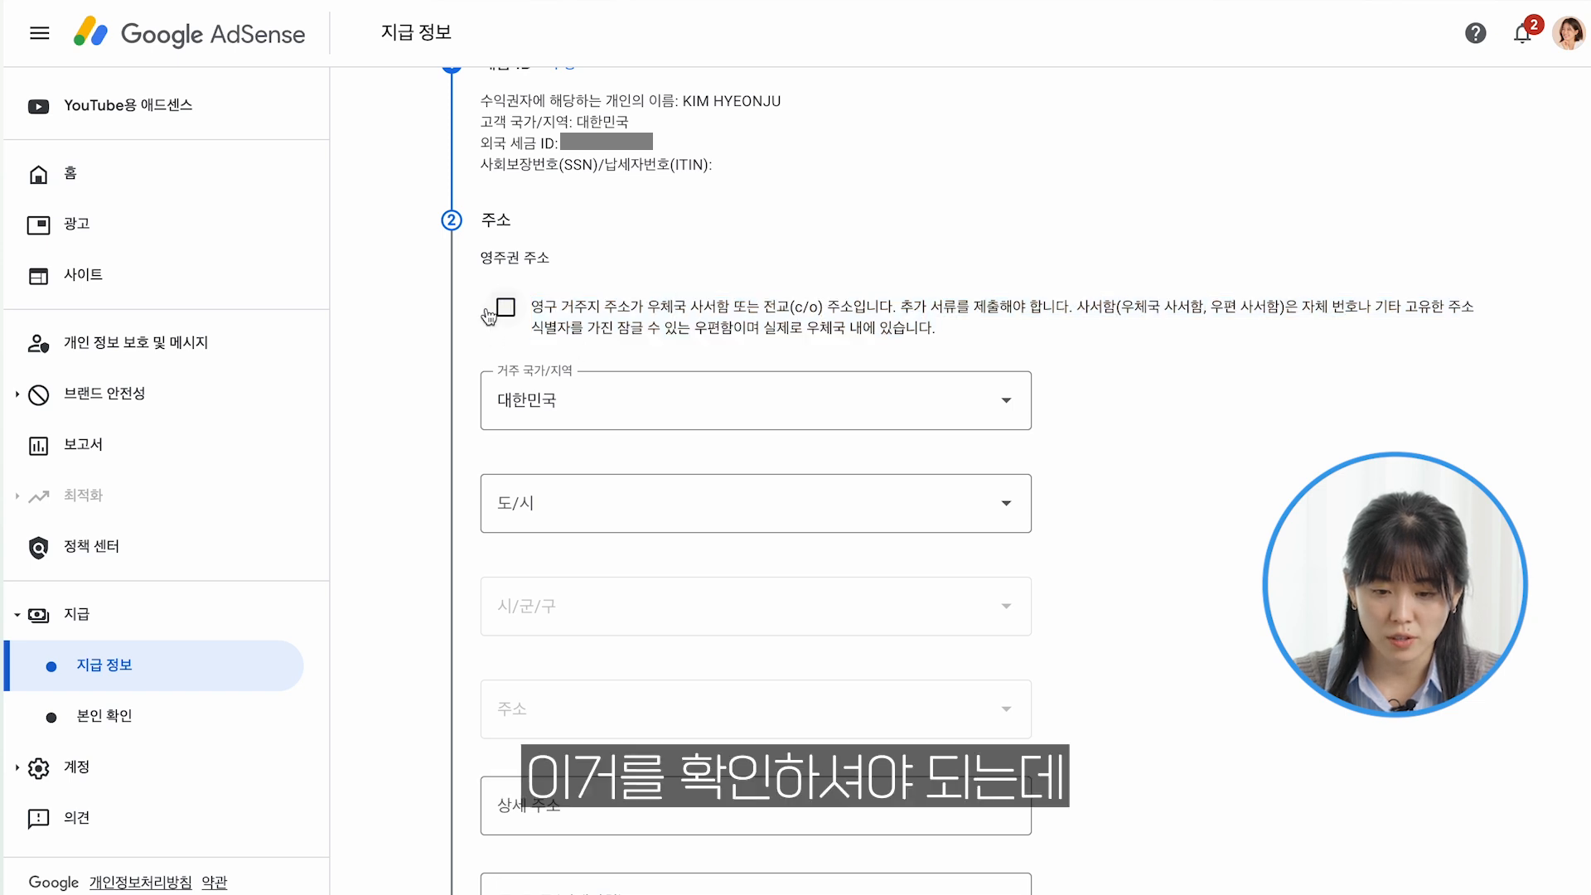
scroll(509, 315, "down", 7)
scroll(510, 313, "up", 4)
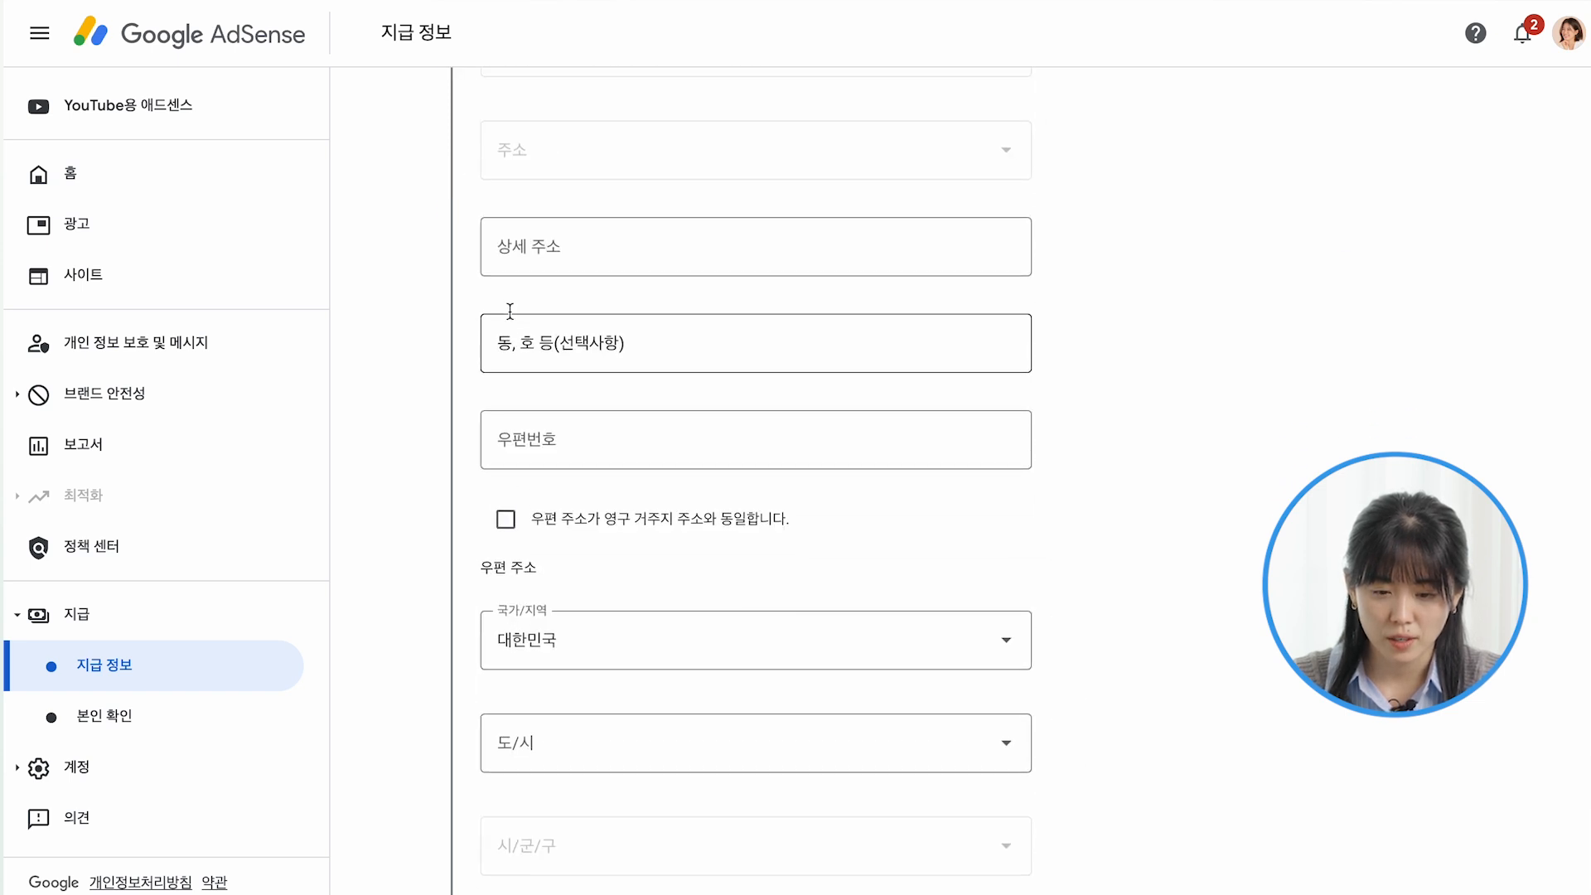
Select the province or city (도/시) and the district (시/군/구) of the permanent address
left_click(626, 229)
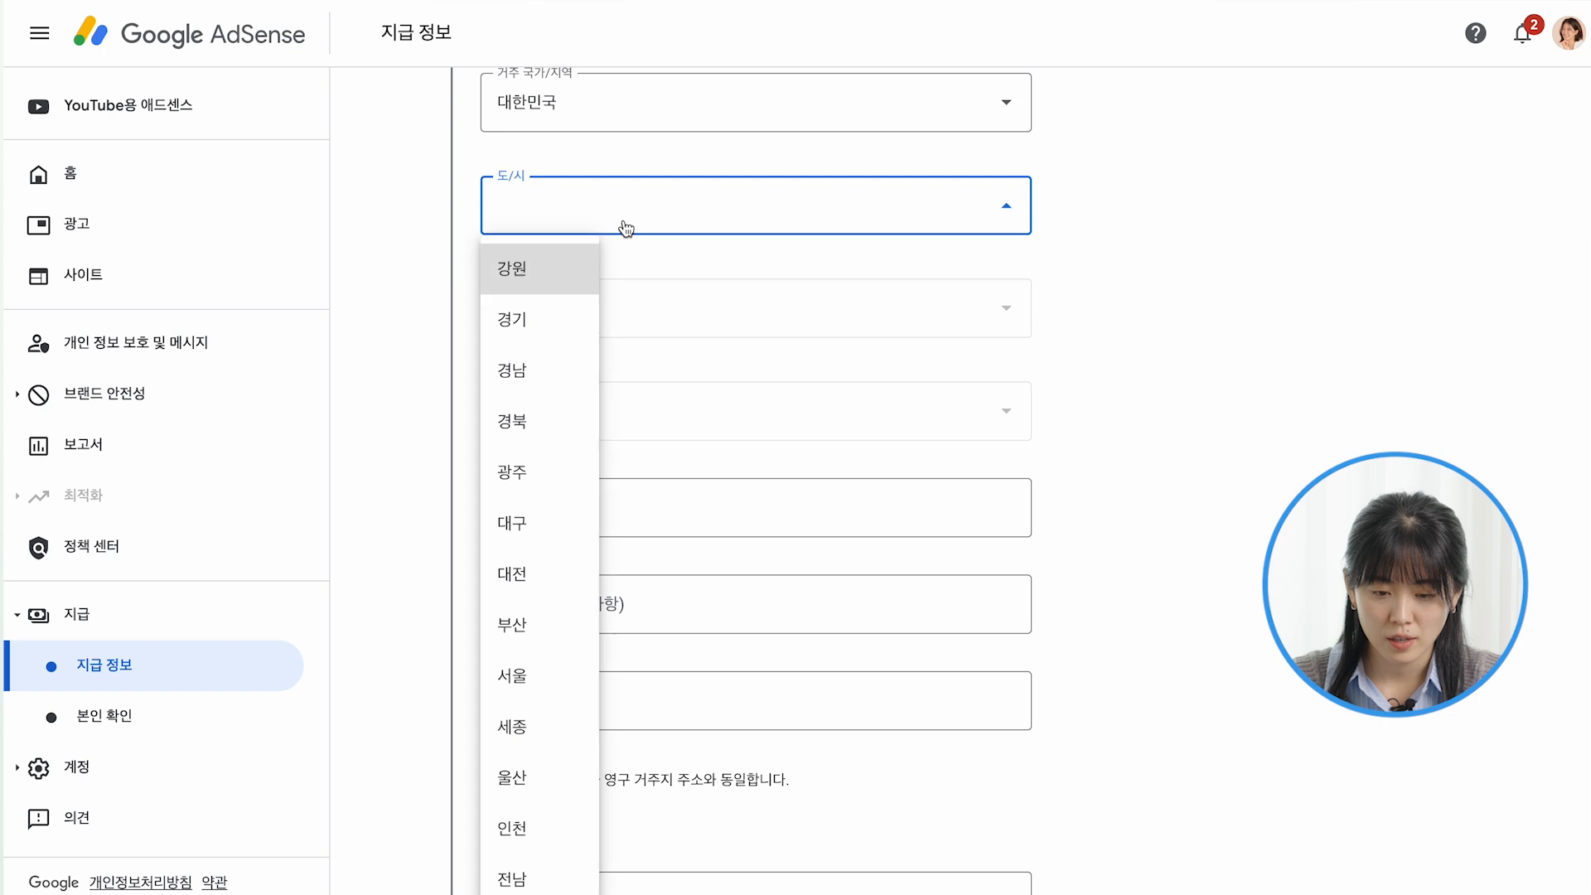
left_click(508, 680)
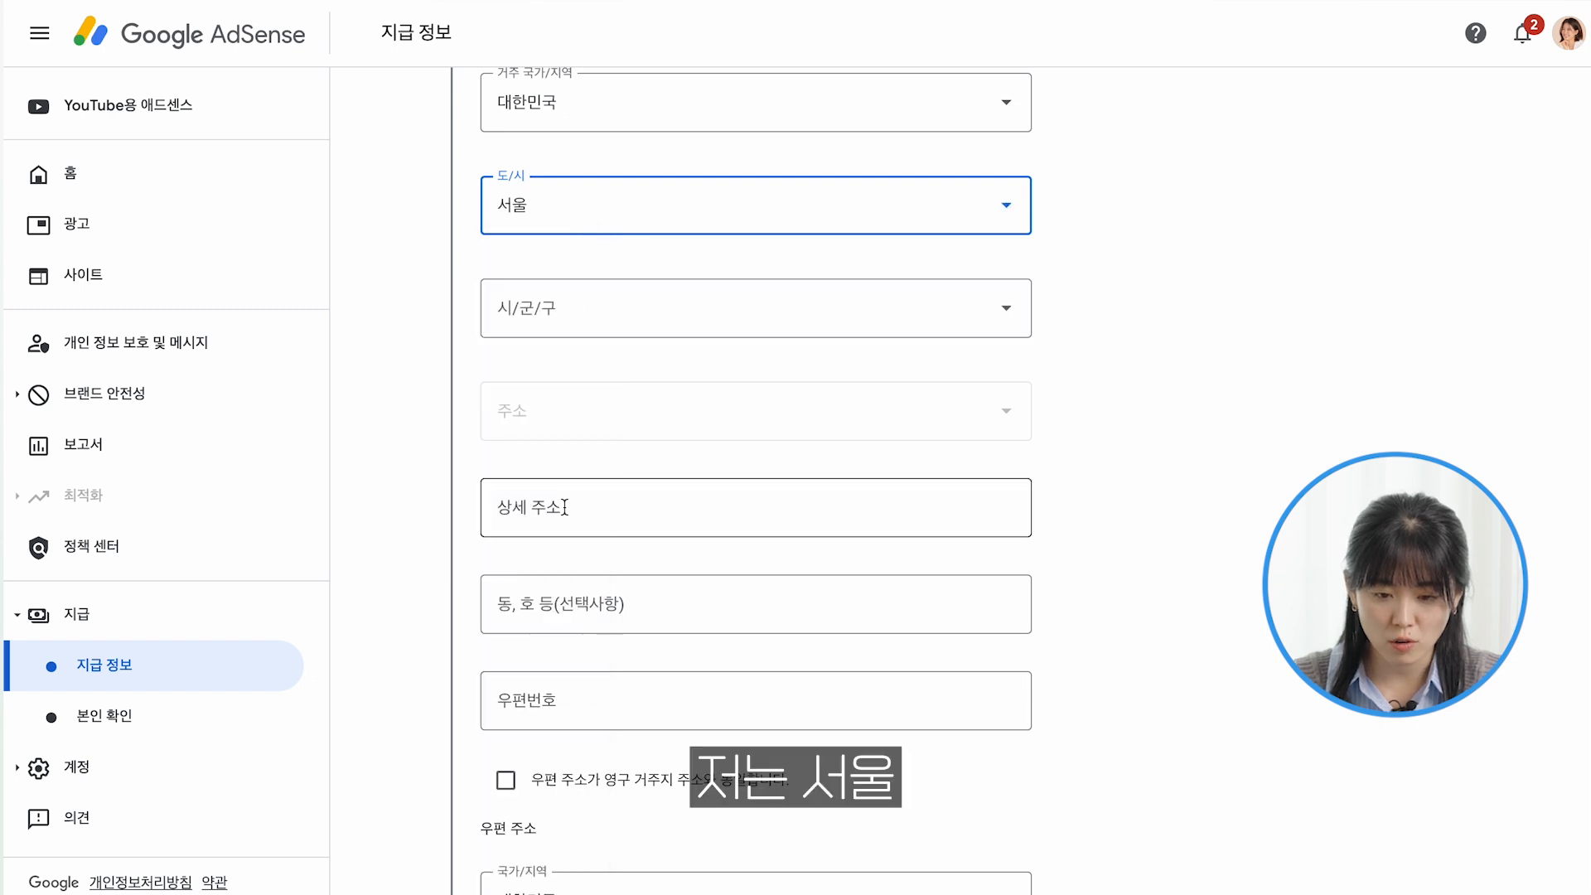
left_click(632, 308)
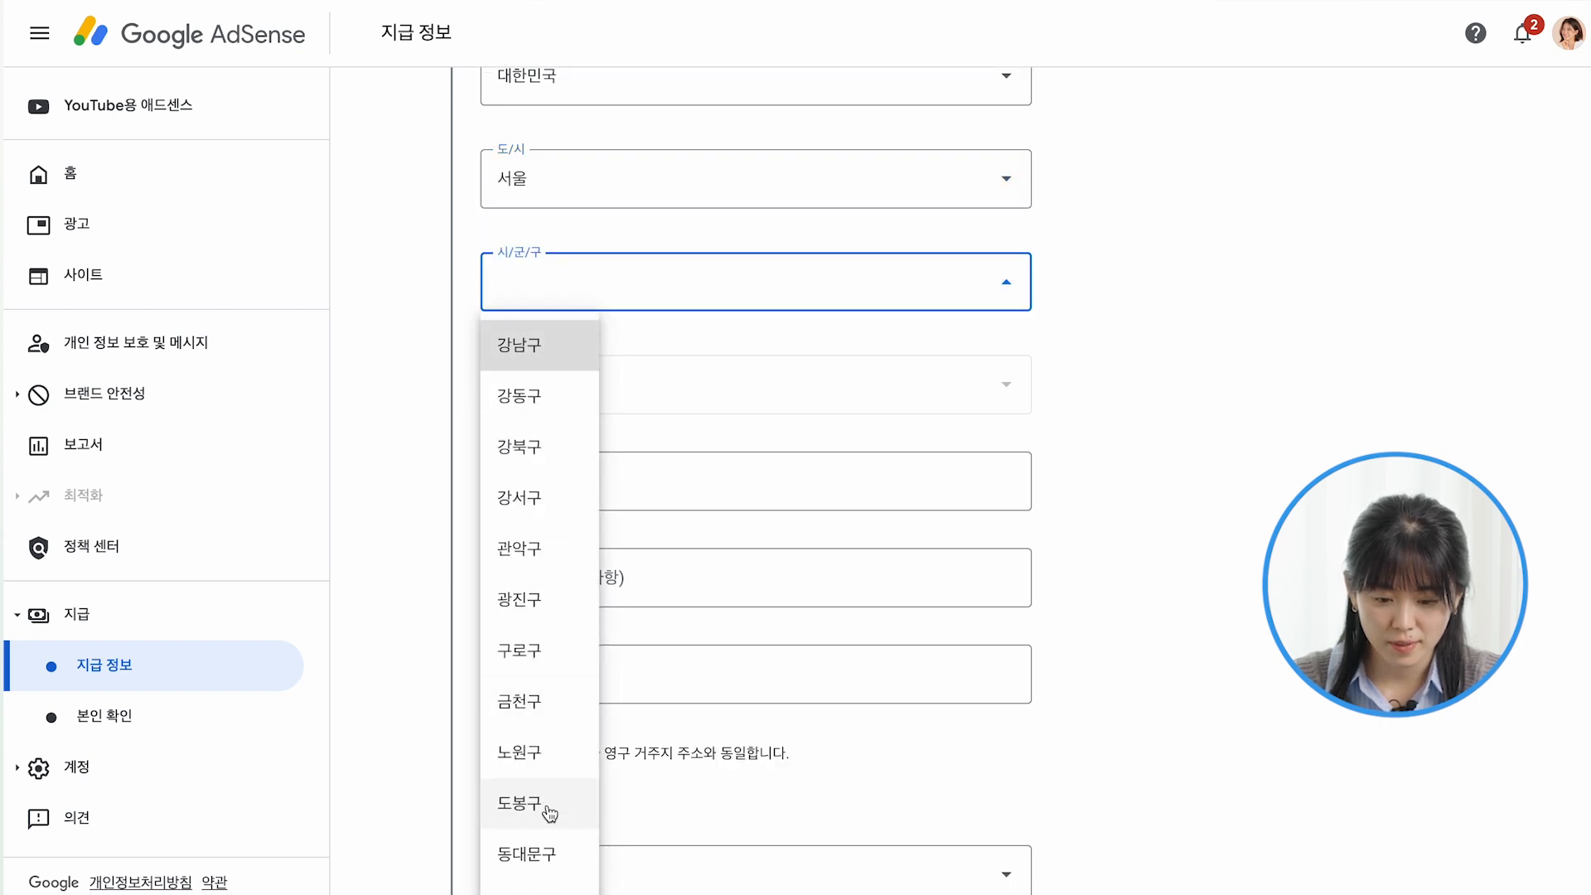
scroll(550, 813, "down", 5)
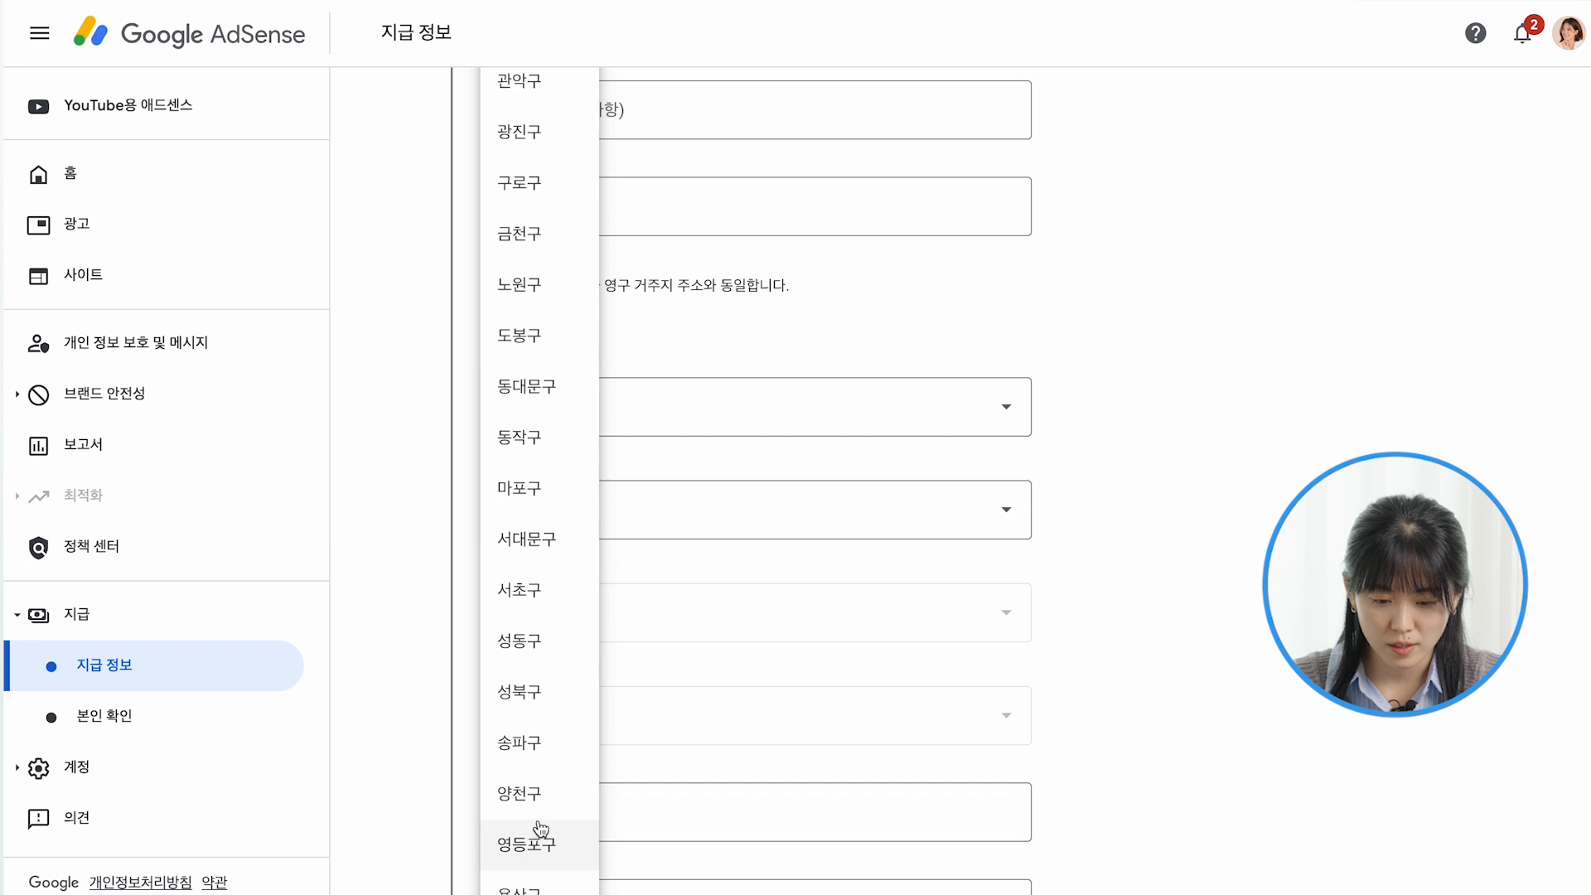
scroll(534, 837, "down", 1)
left_click(528, 854)
scroll(555, 646, "down", 2)
Look up the home address in Naver's English address search and copy the street part of its English version
left_click(546, 515)
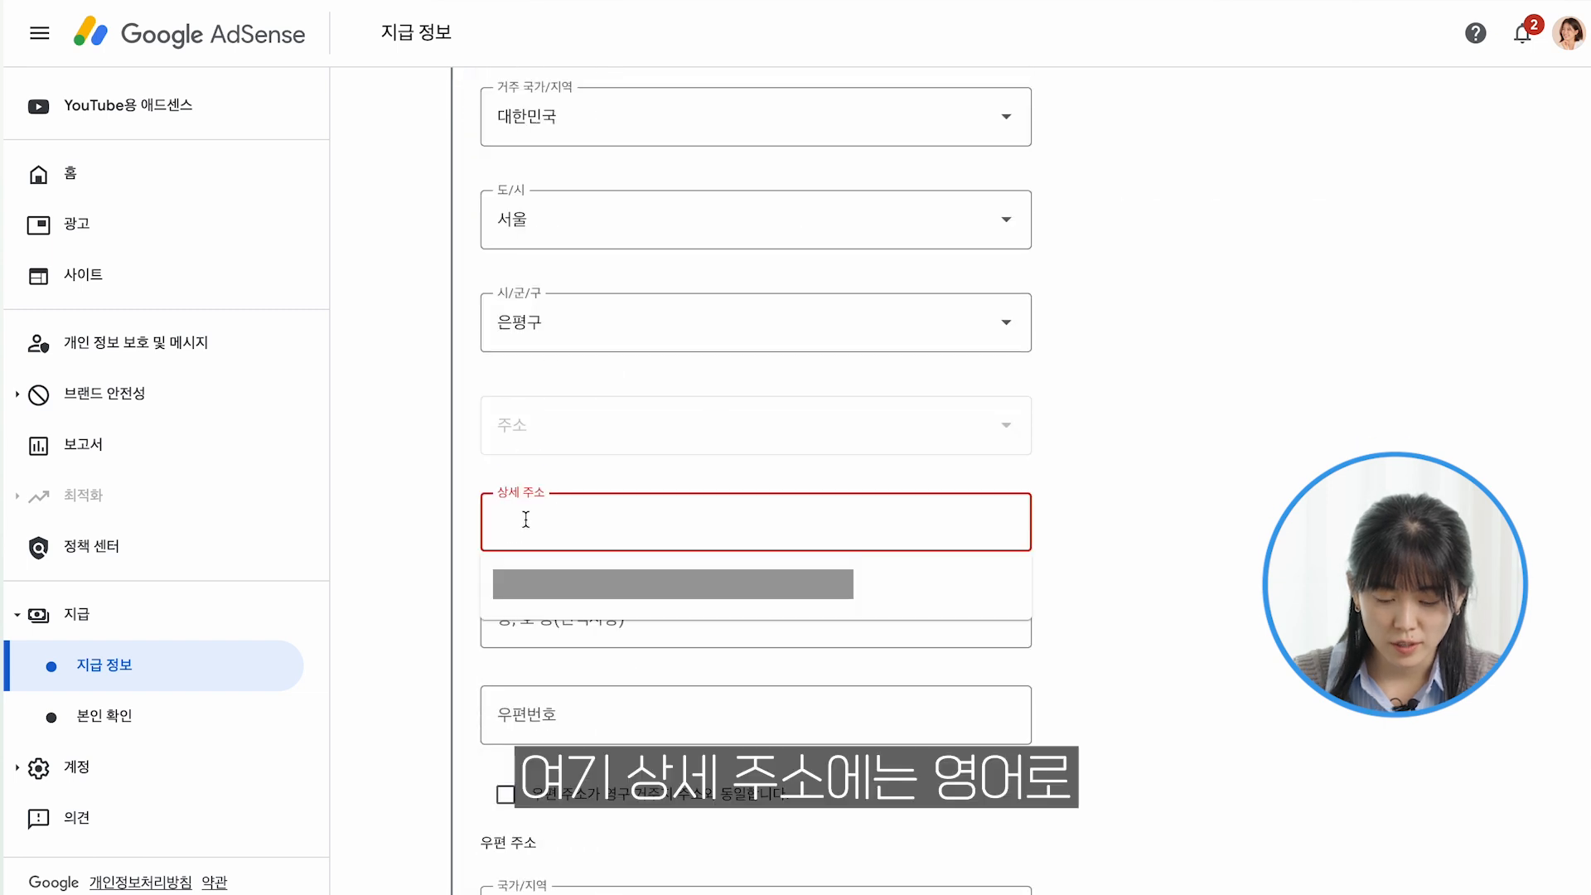
left_click(1182, 569)
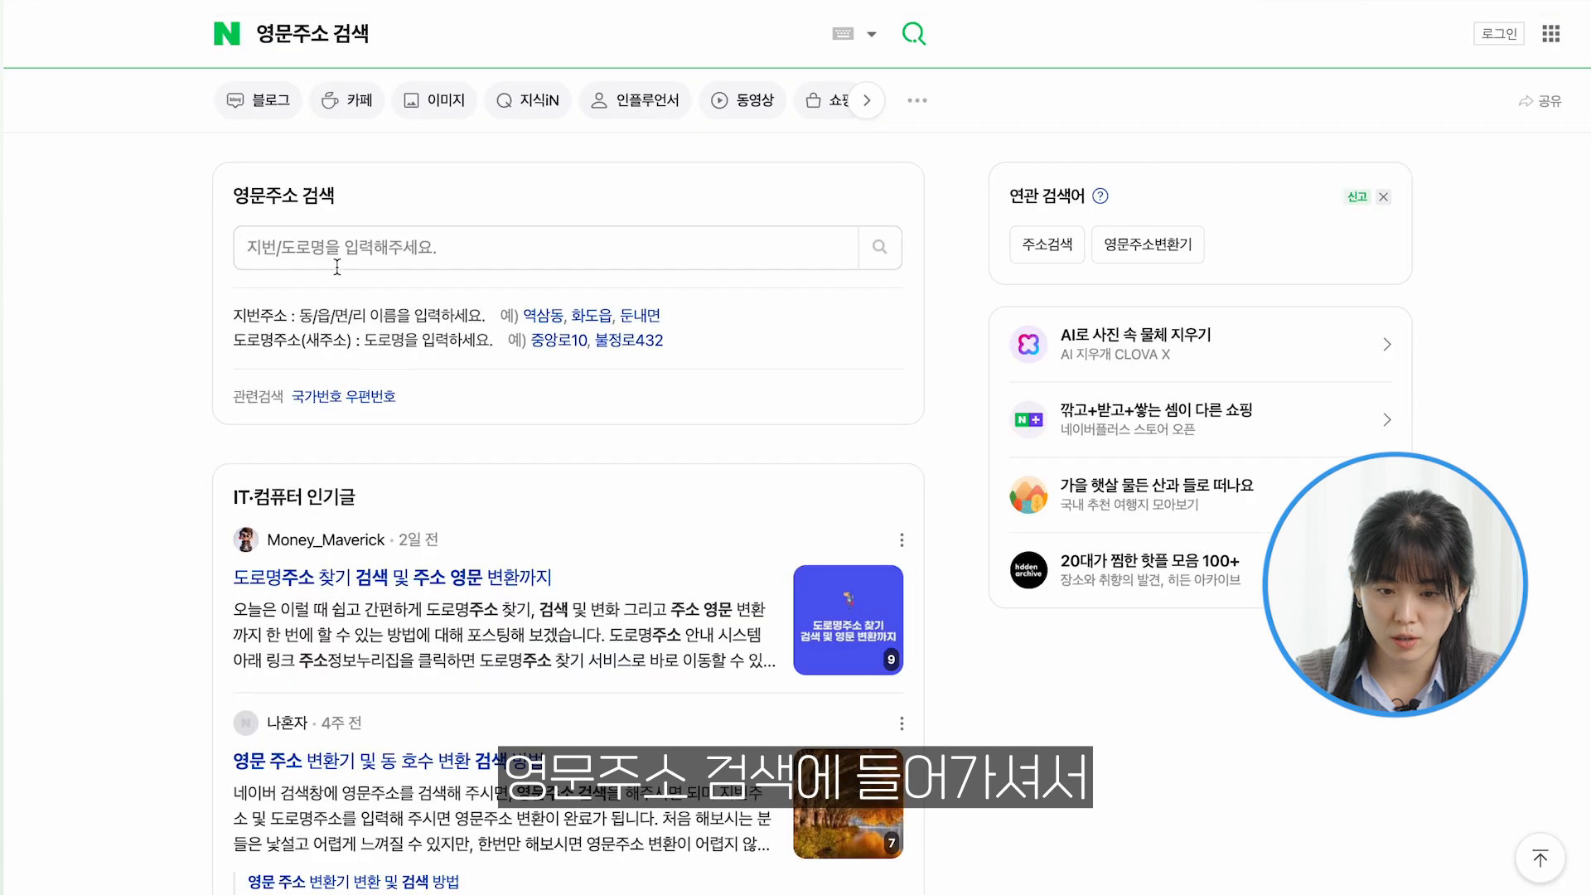
left_click(338, 264)
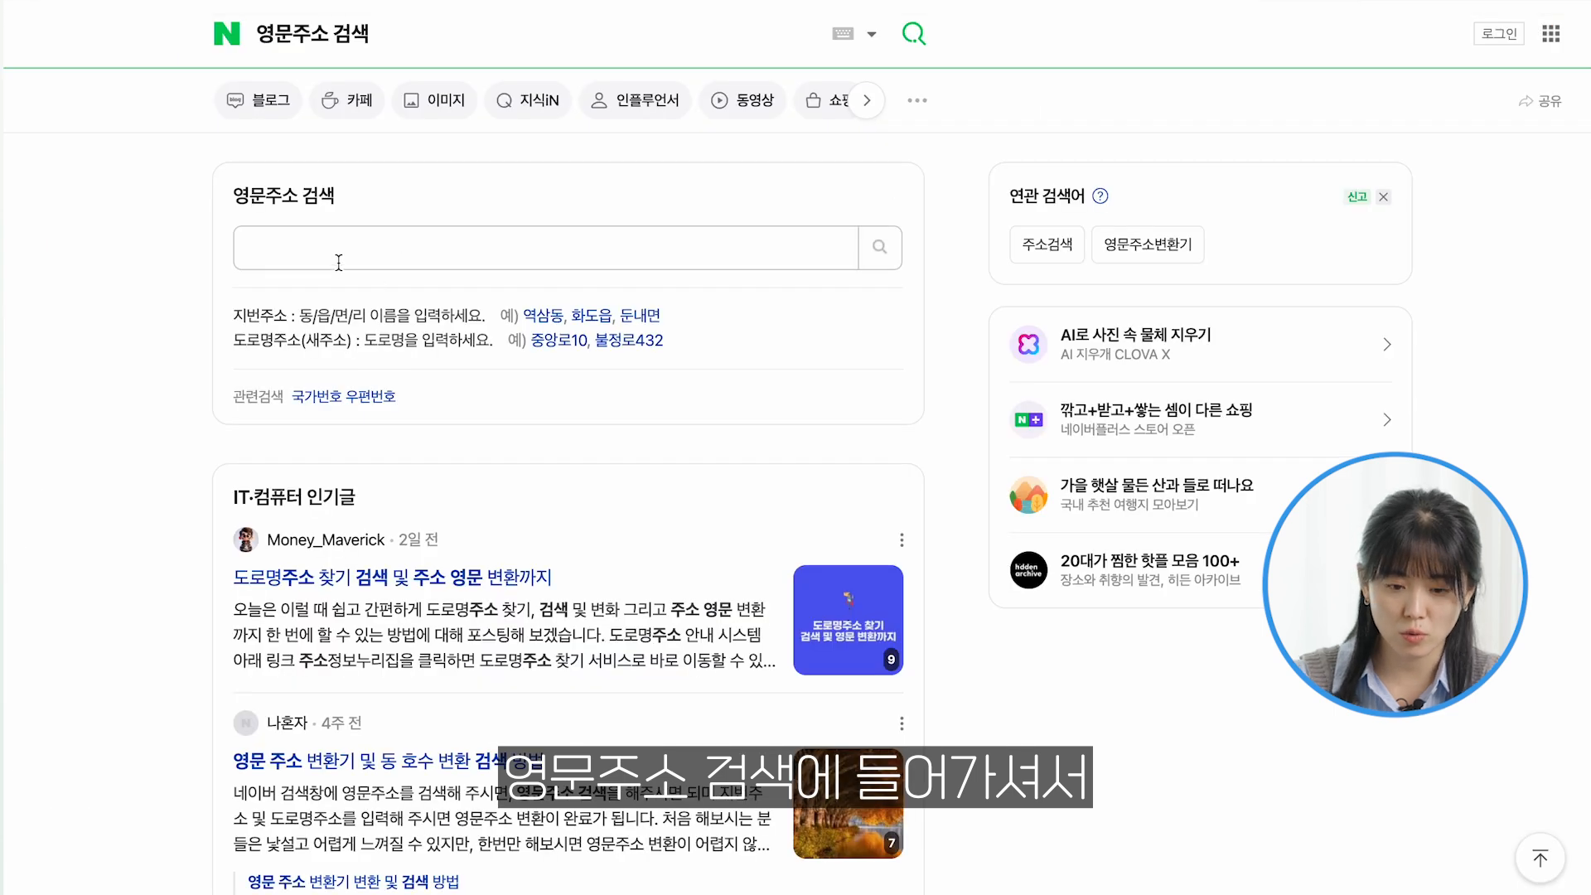
type("ㅅㅓ")
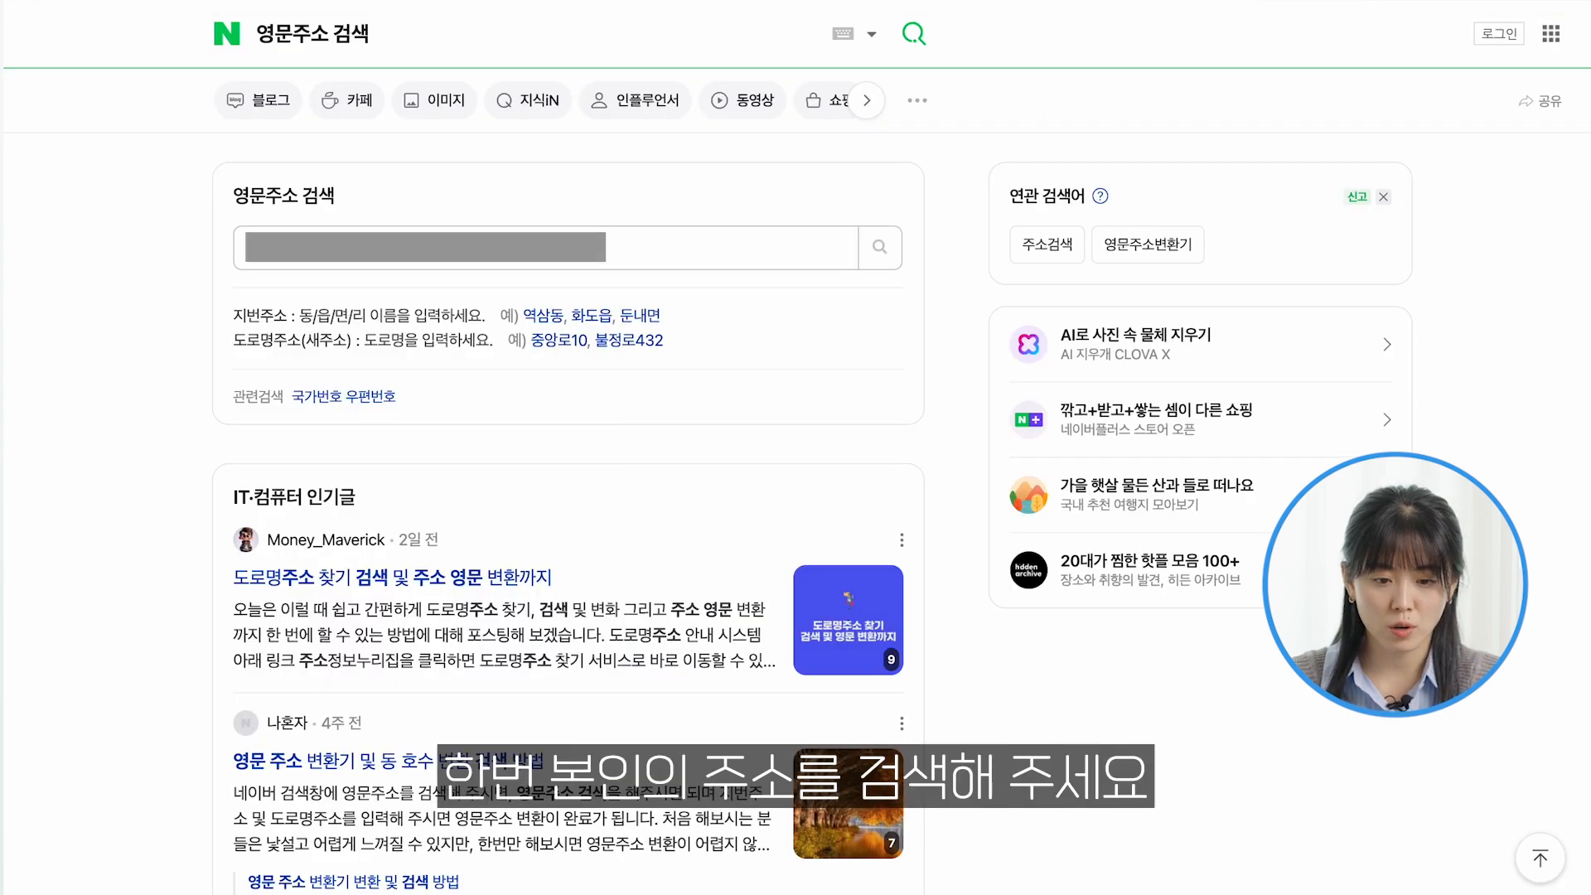
key("Return")
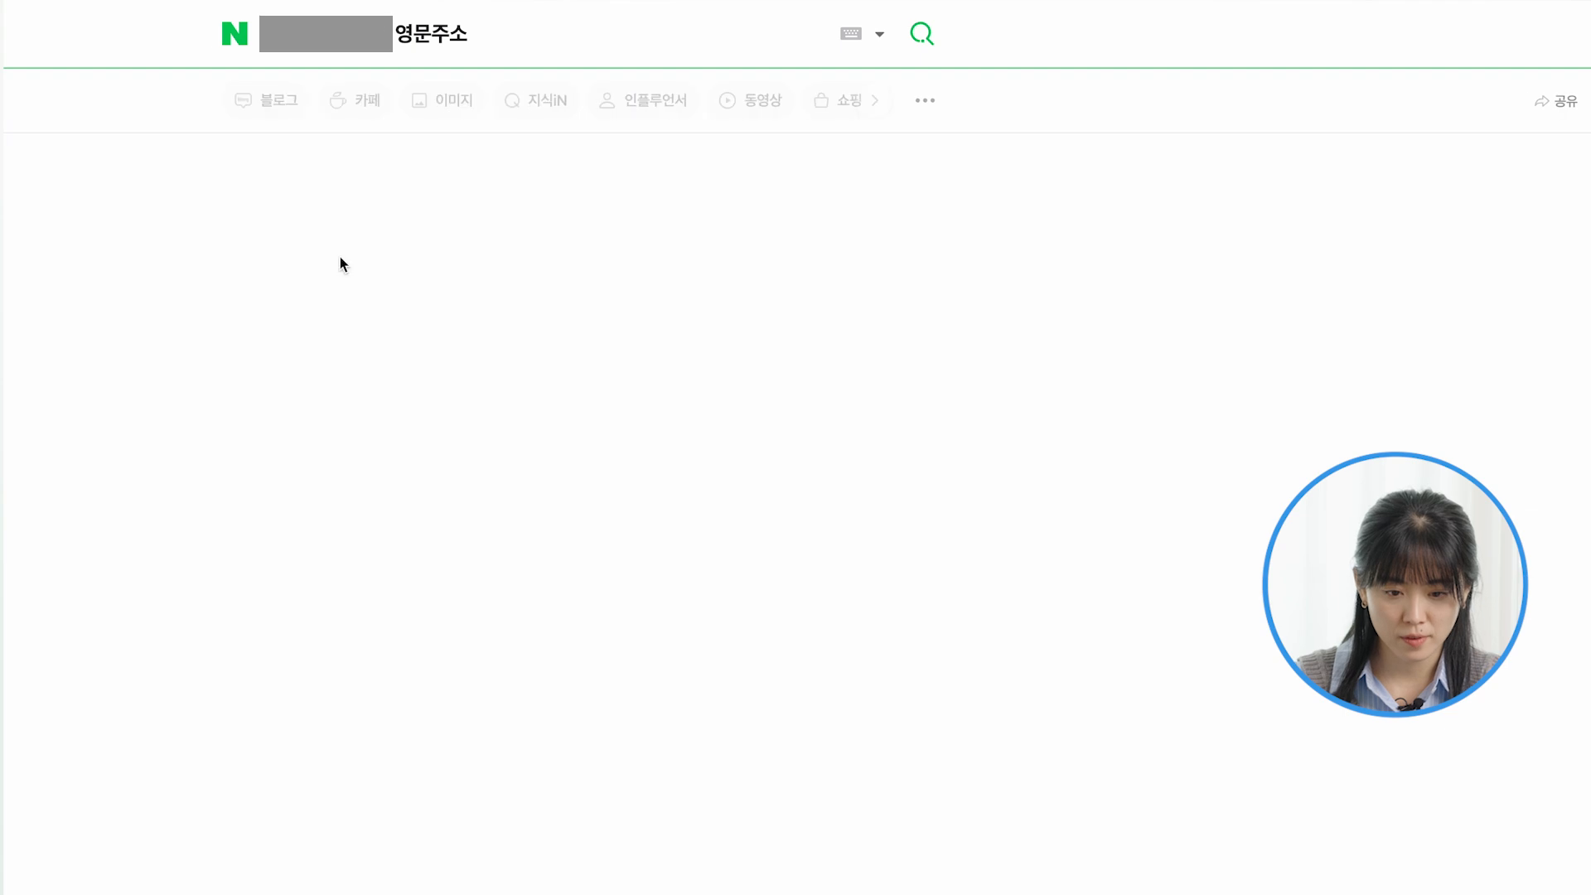
scroll(796, 497, "down", 2)
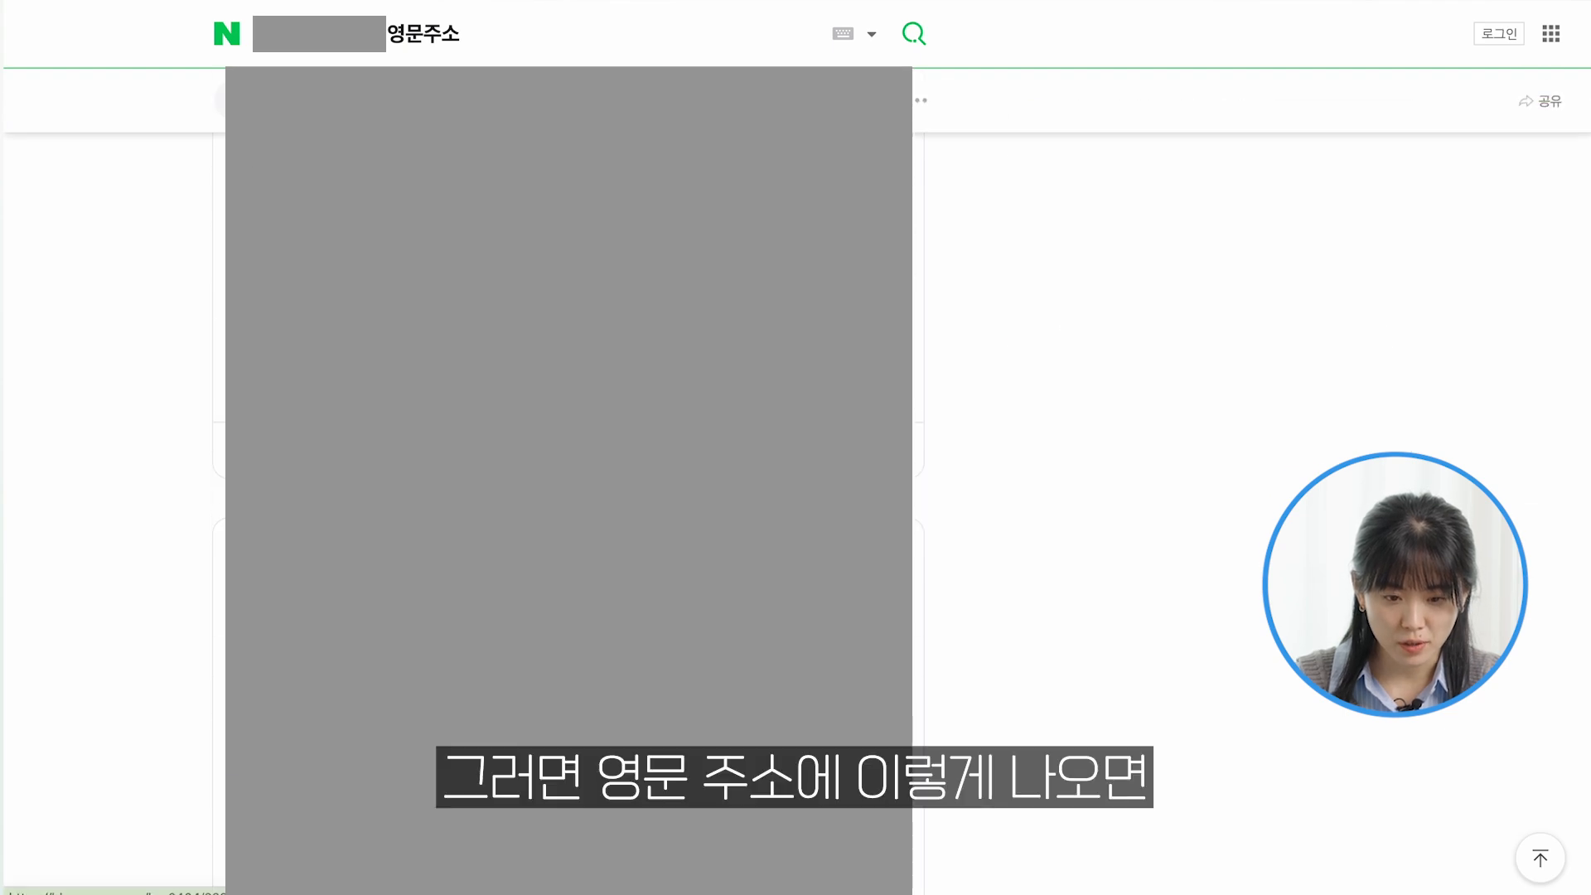
scroll(568, 497, "up", 2)
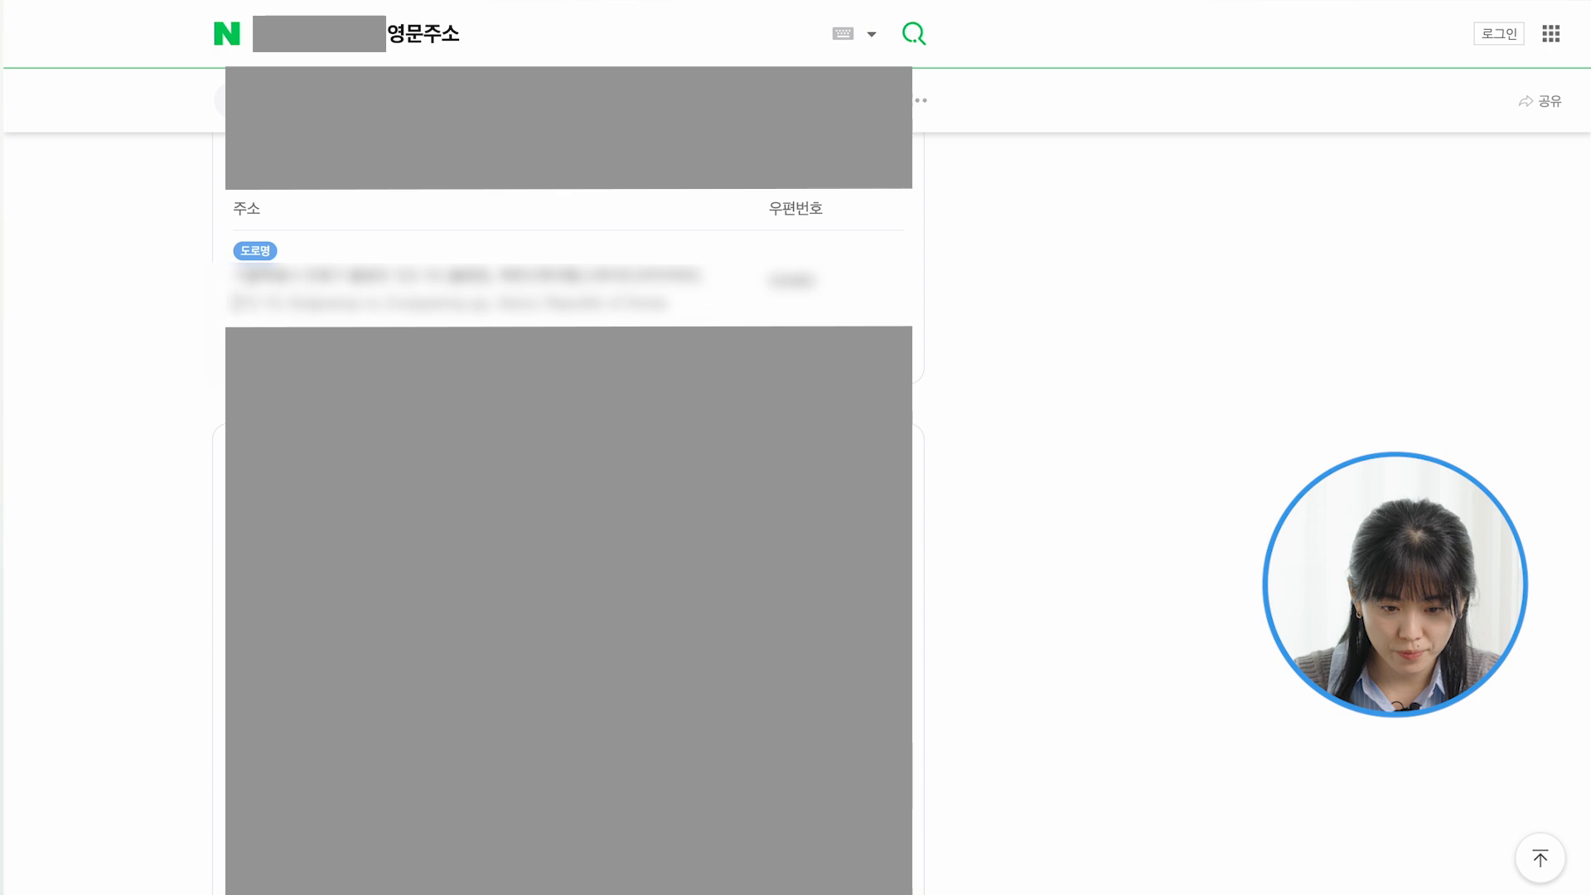
left_click_drag(234, 304, 384, 319)
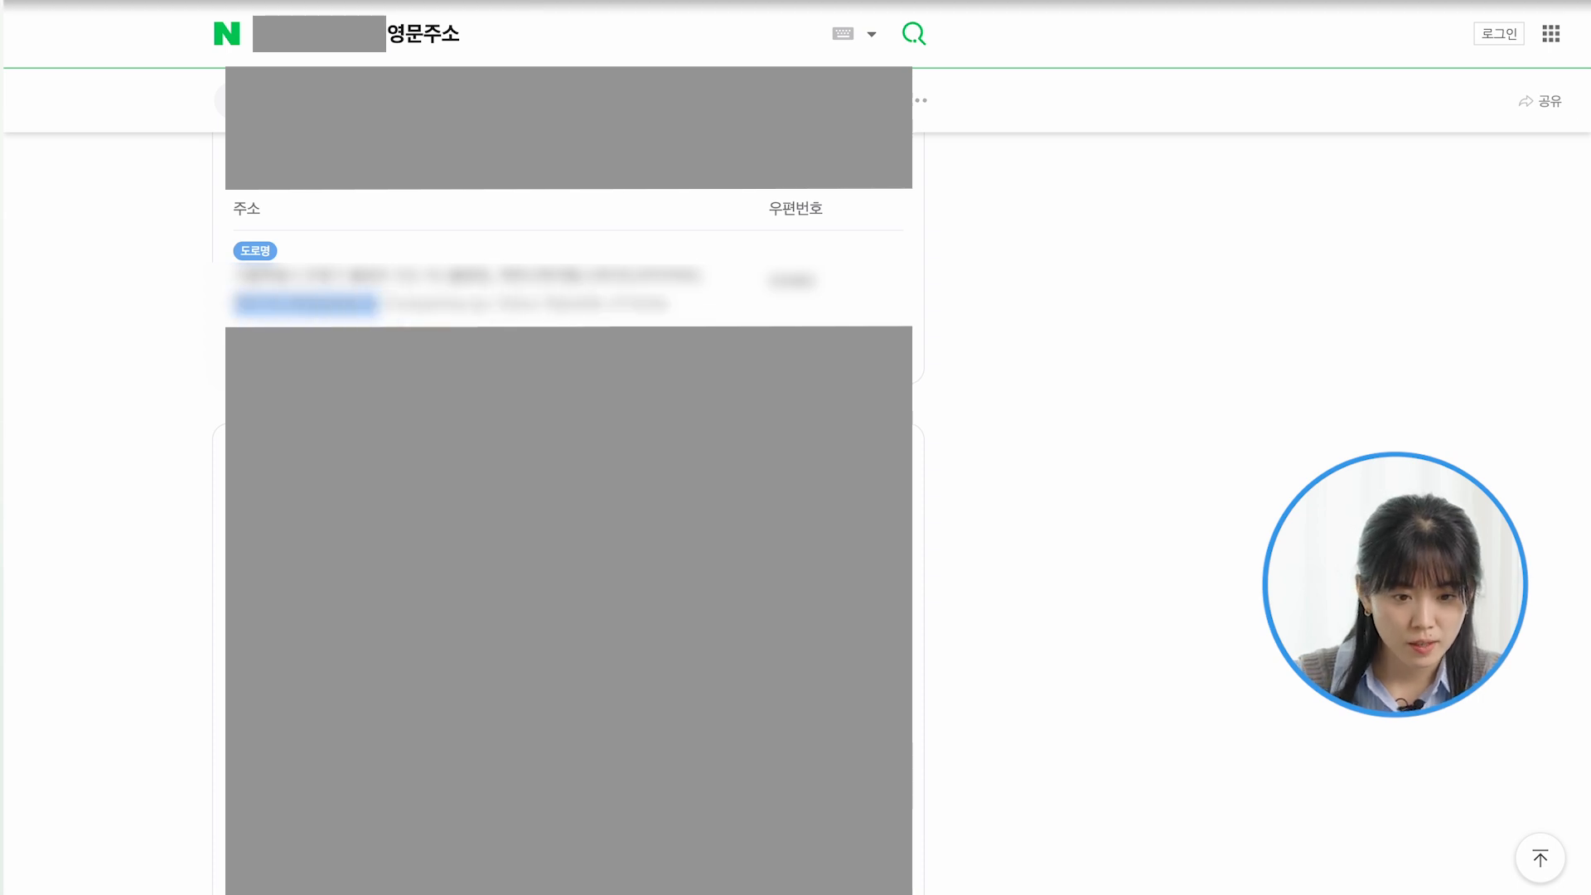
Return to the AdSense tax form and fill in the detailed address in English plus the building and unit
left_click(254, 2)
left_click(568, 525)
key("ctrl+v")
left_click(634, 618)
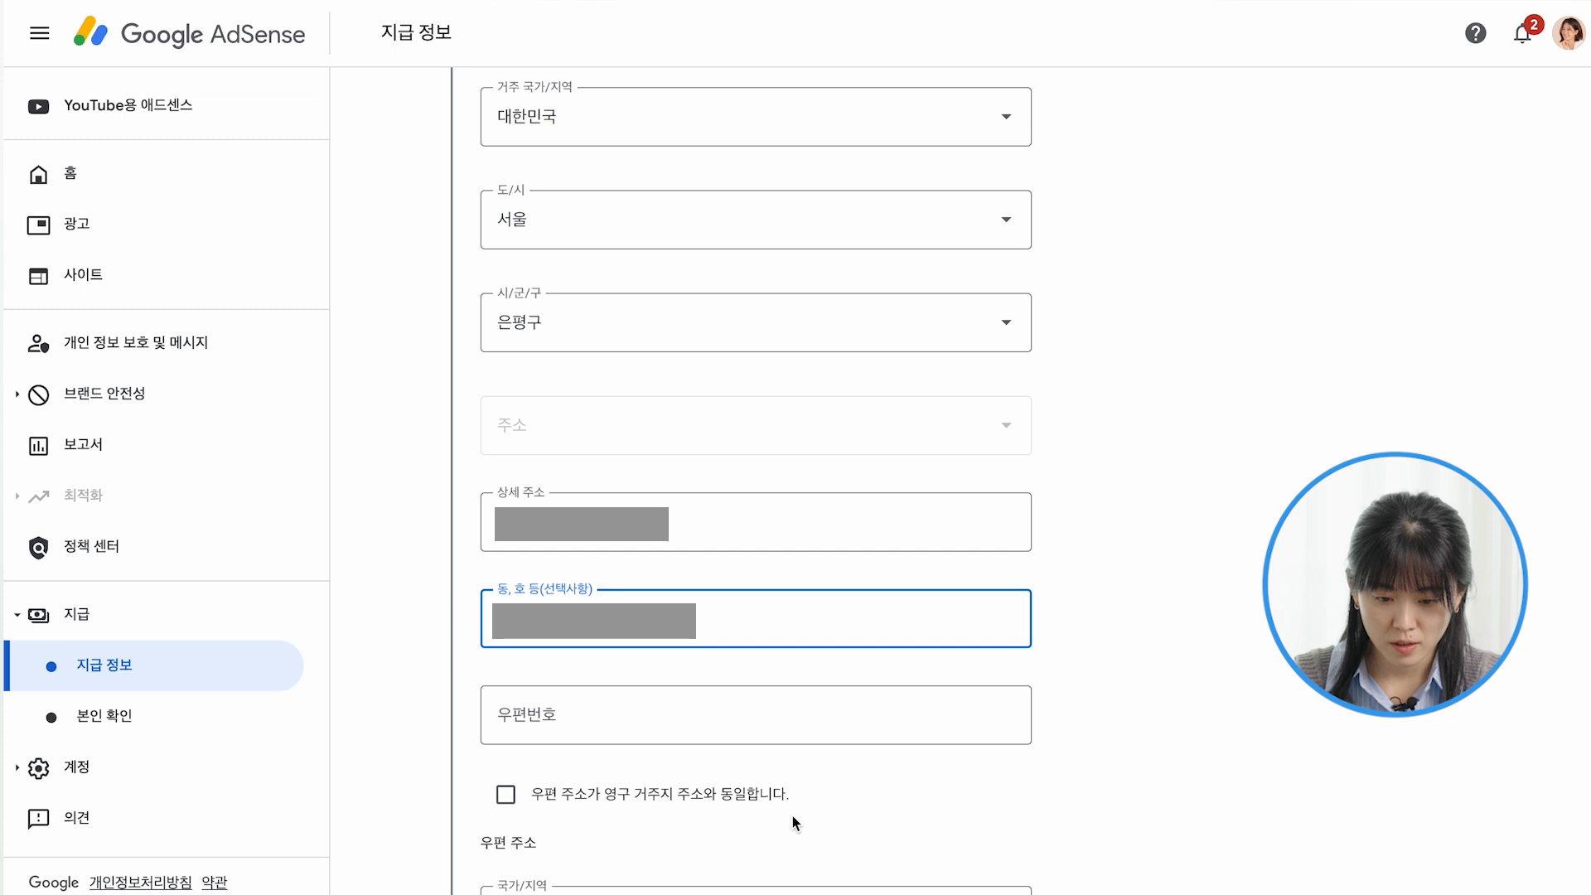
Enter the postal code and mark the mailing address as identical to the permanent residence address
left_click(747, 727)
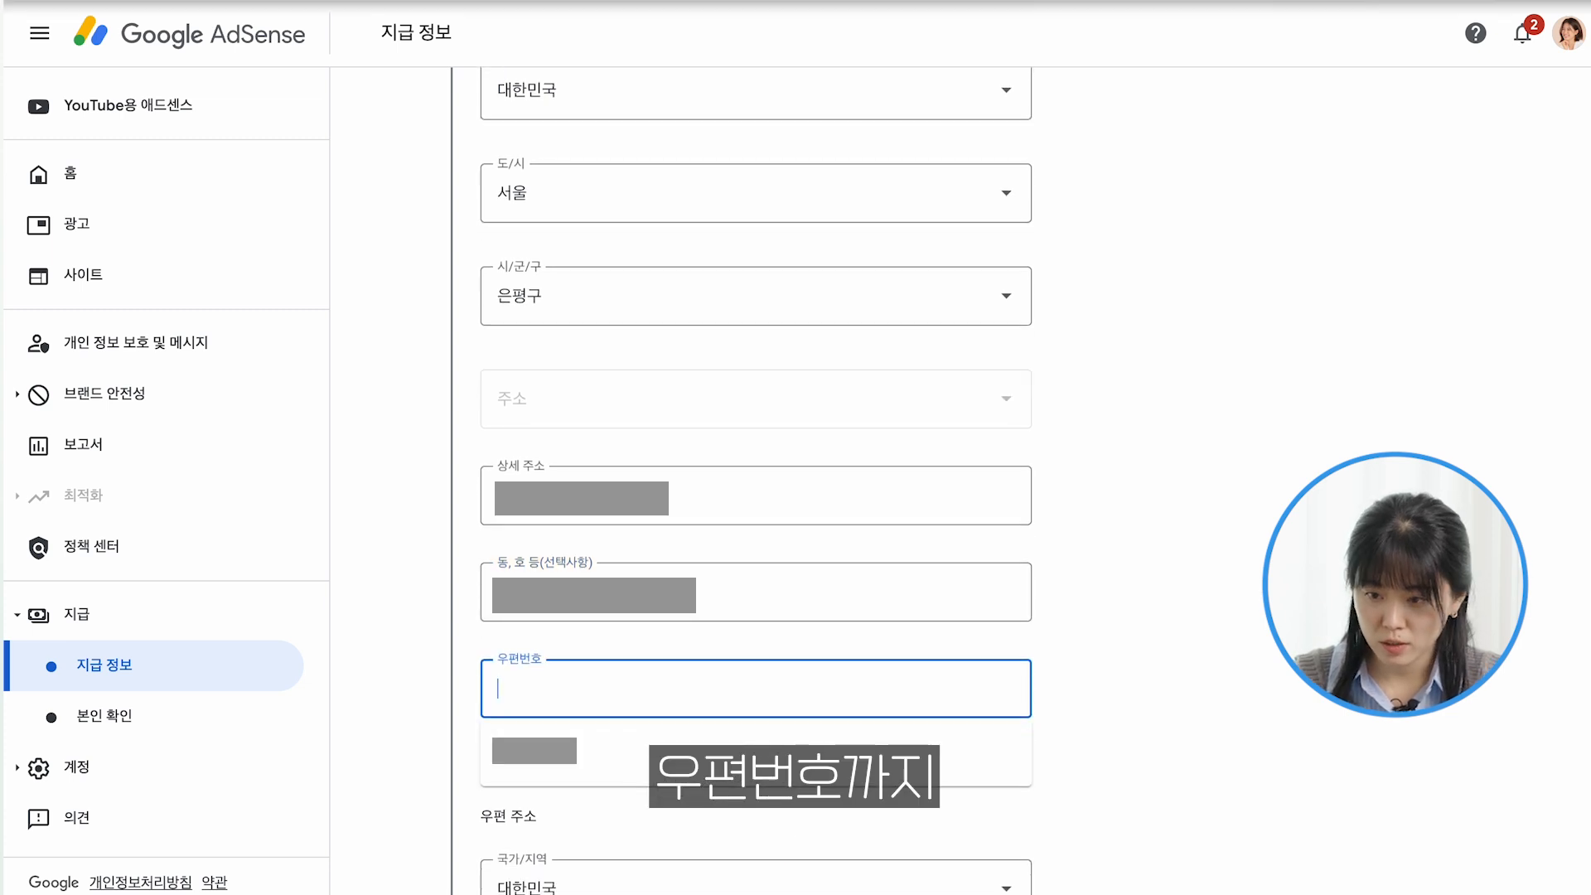
type("*****")
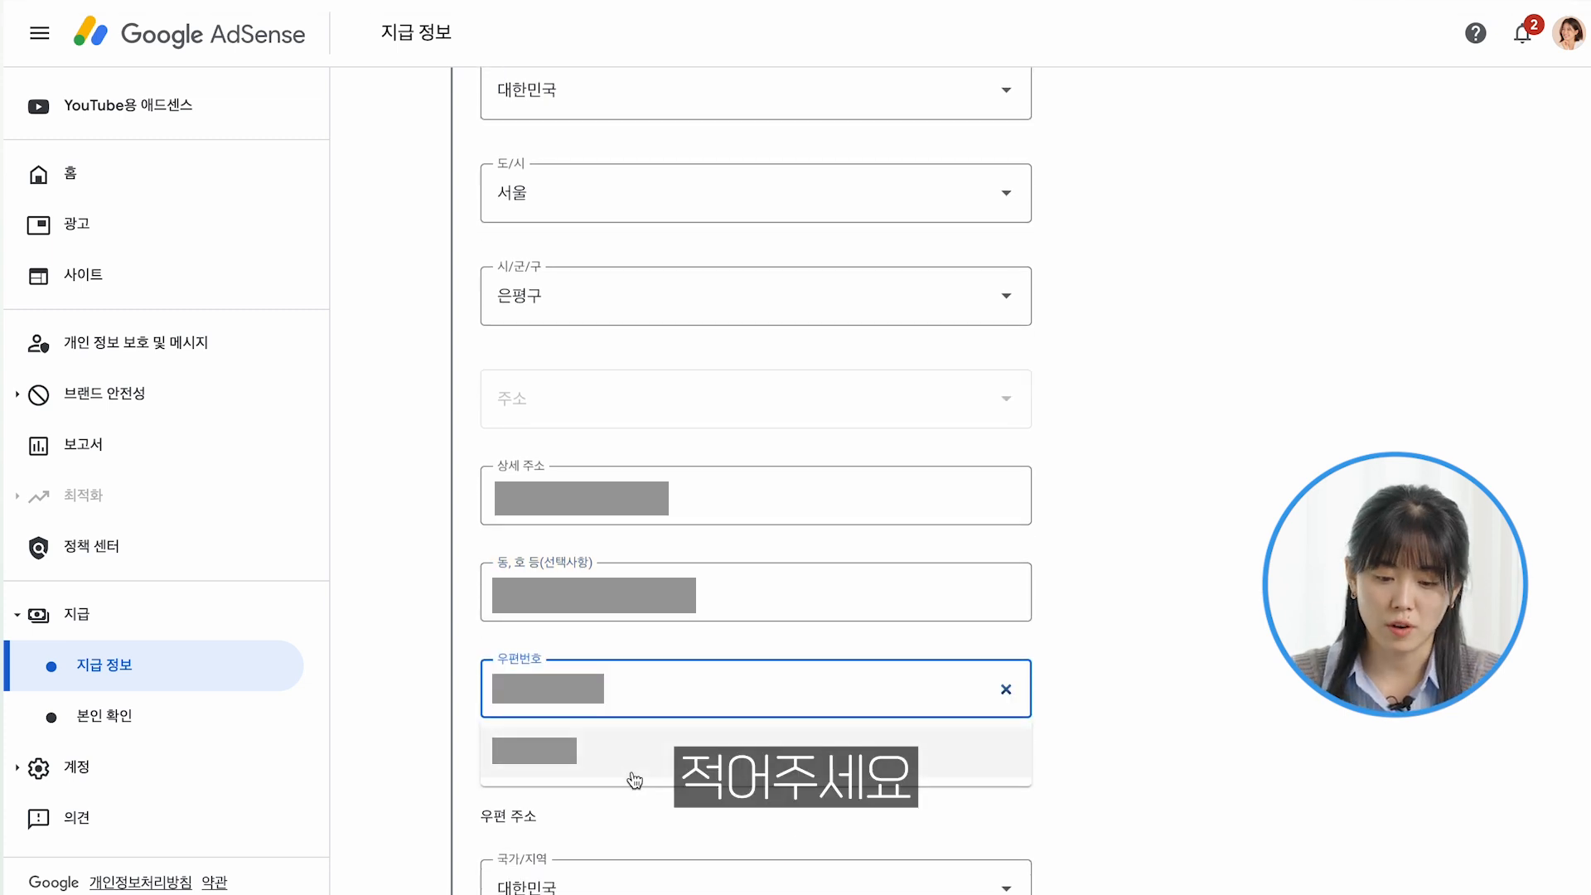
left_click(1190, 708)
scroll(1273, 722, "down", 4)
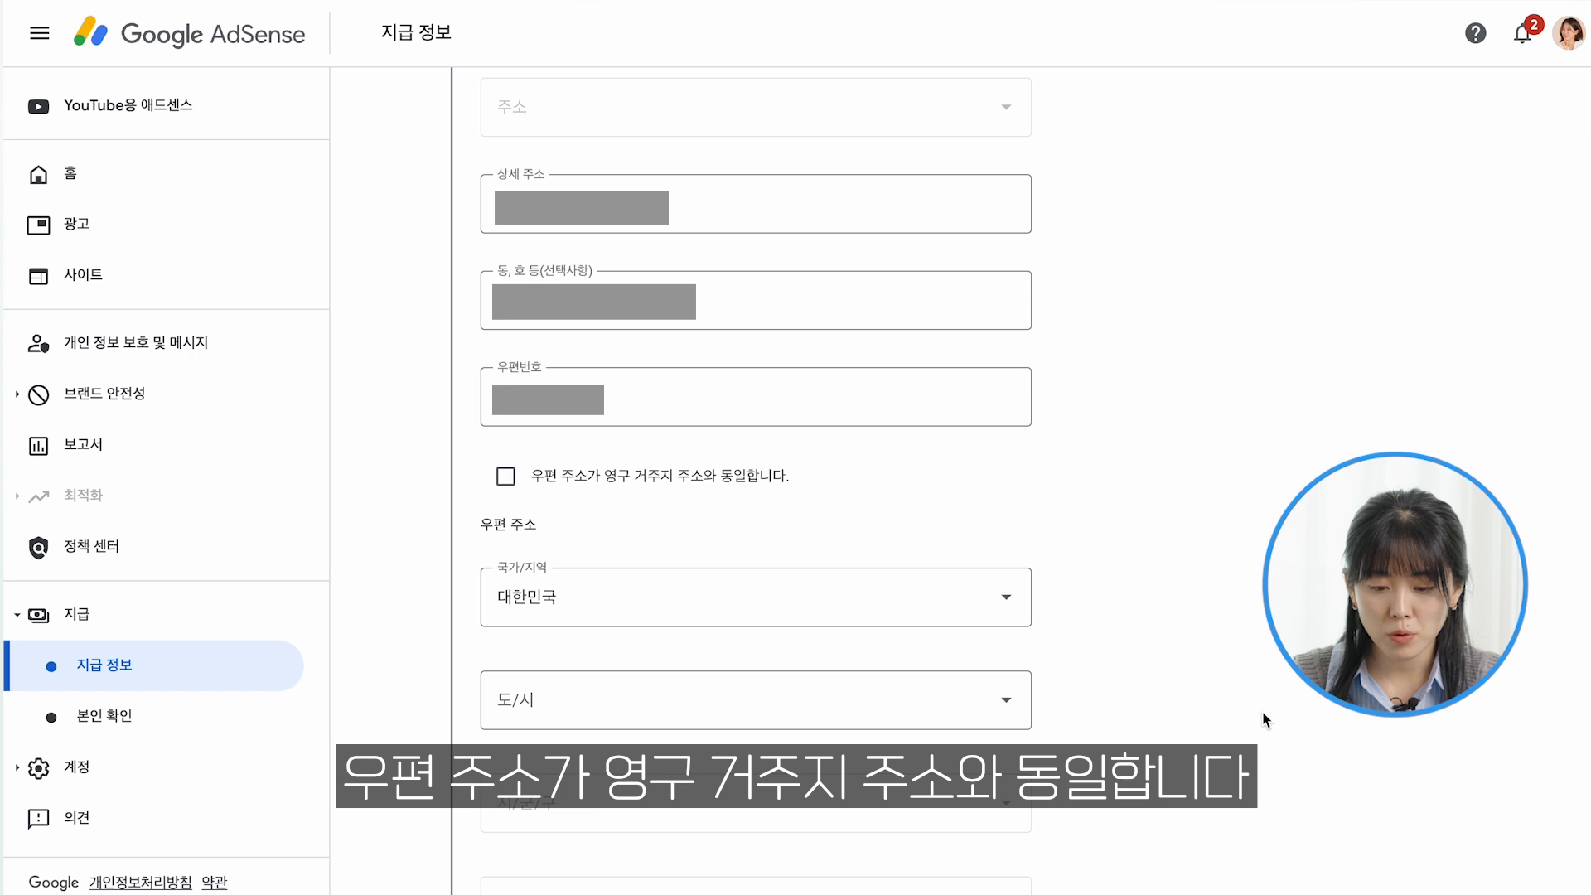
left_click(506, 478)
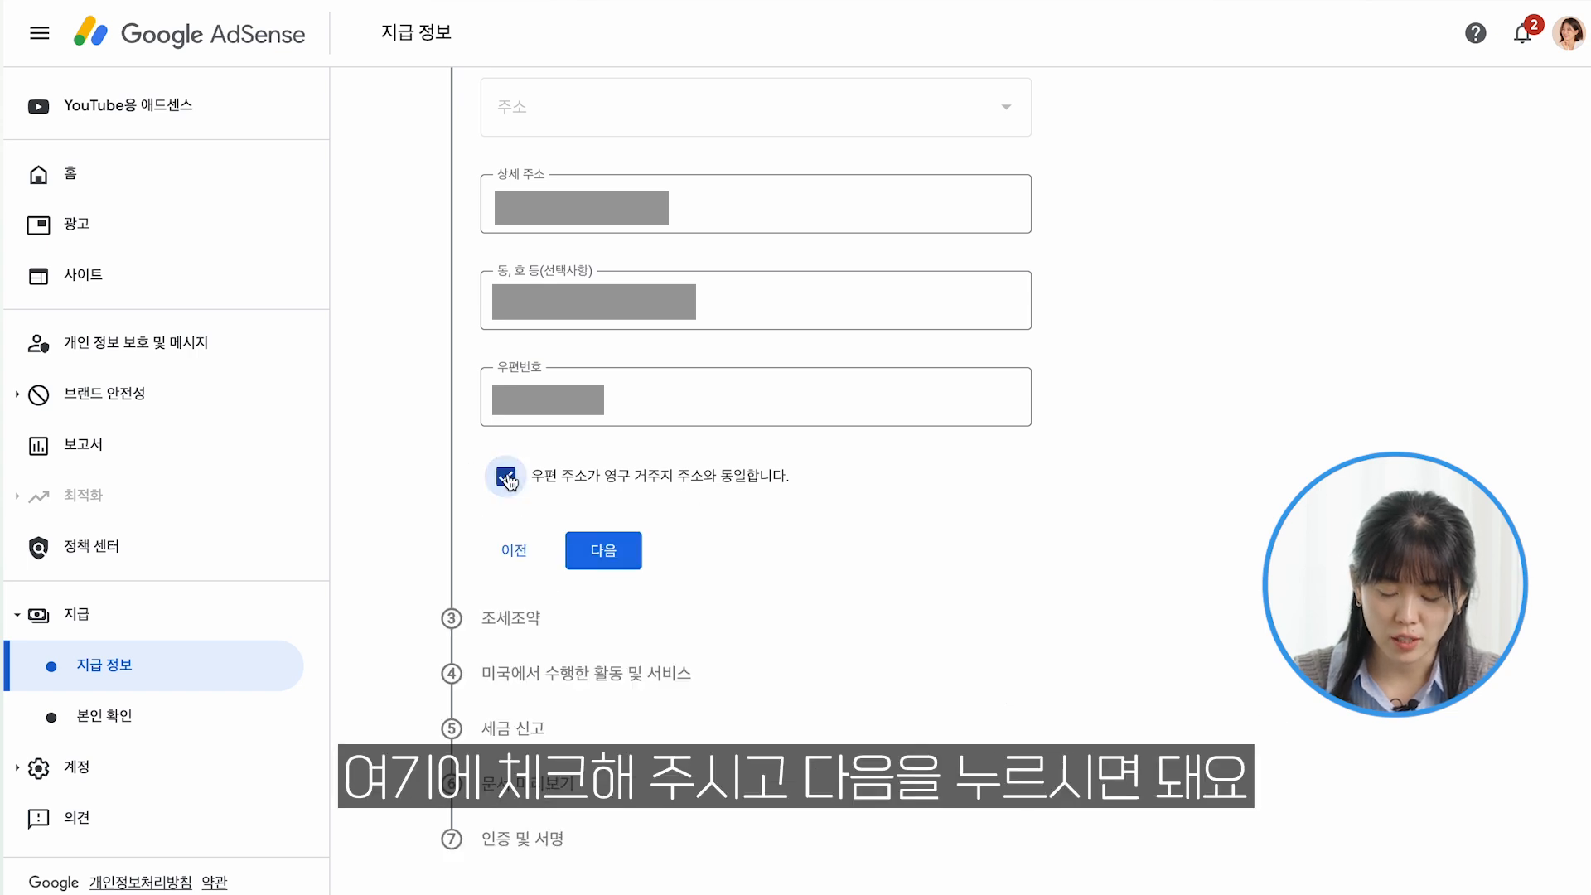
Continue to the tax treaty (조세조약) section and read its two notes on the withholding tax on US-source income and treaty relief
left_click(601, 551)
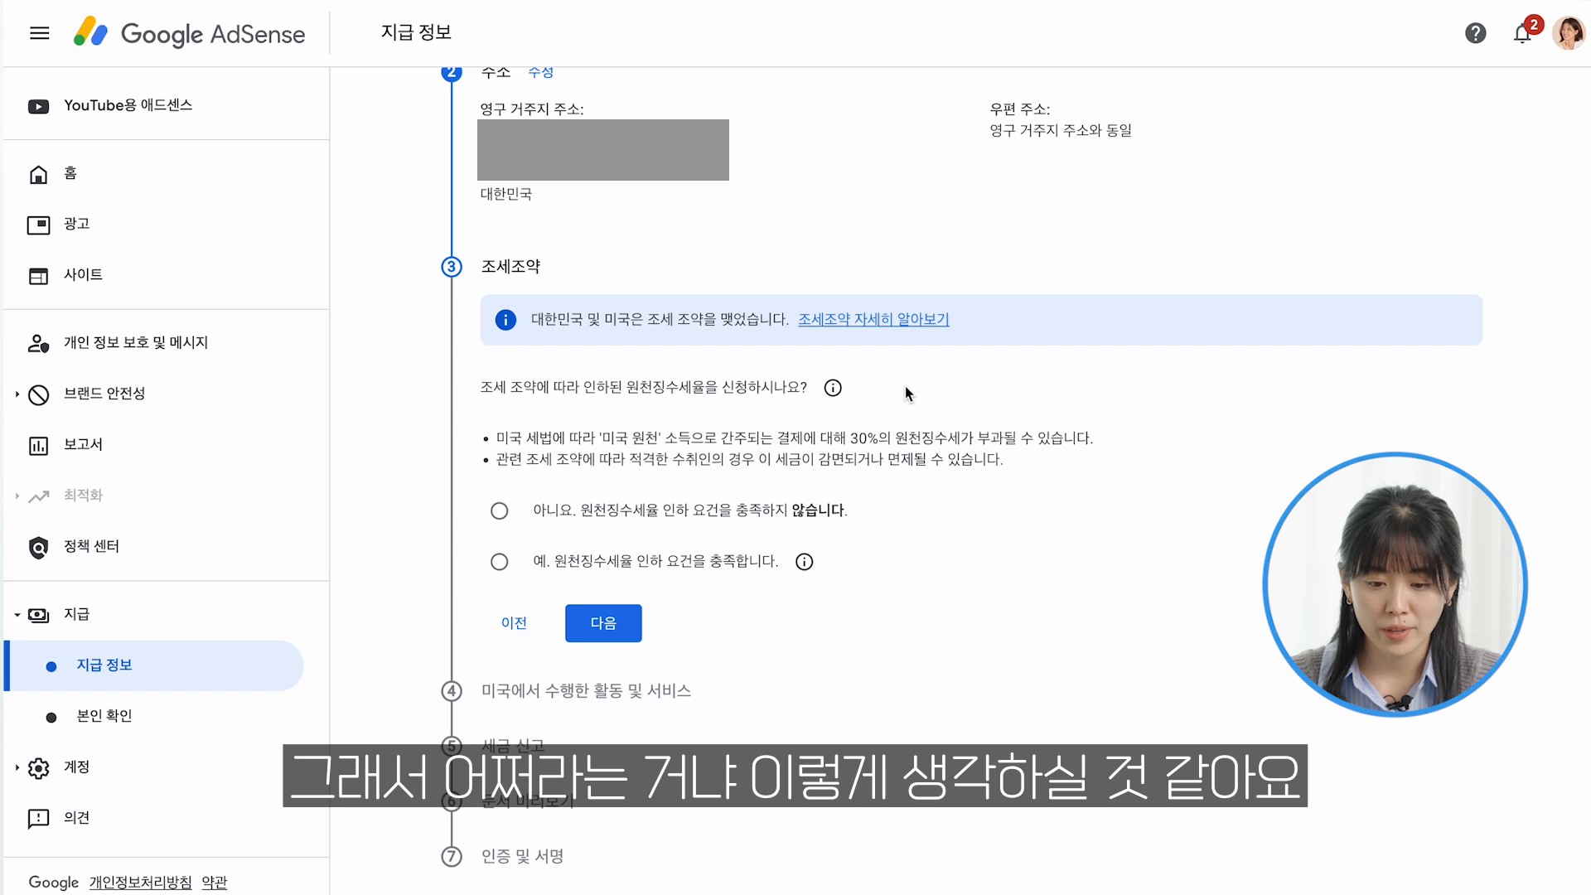
left_click_drag(504, 445, 791, 455)
left_click(815, 438)
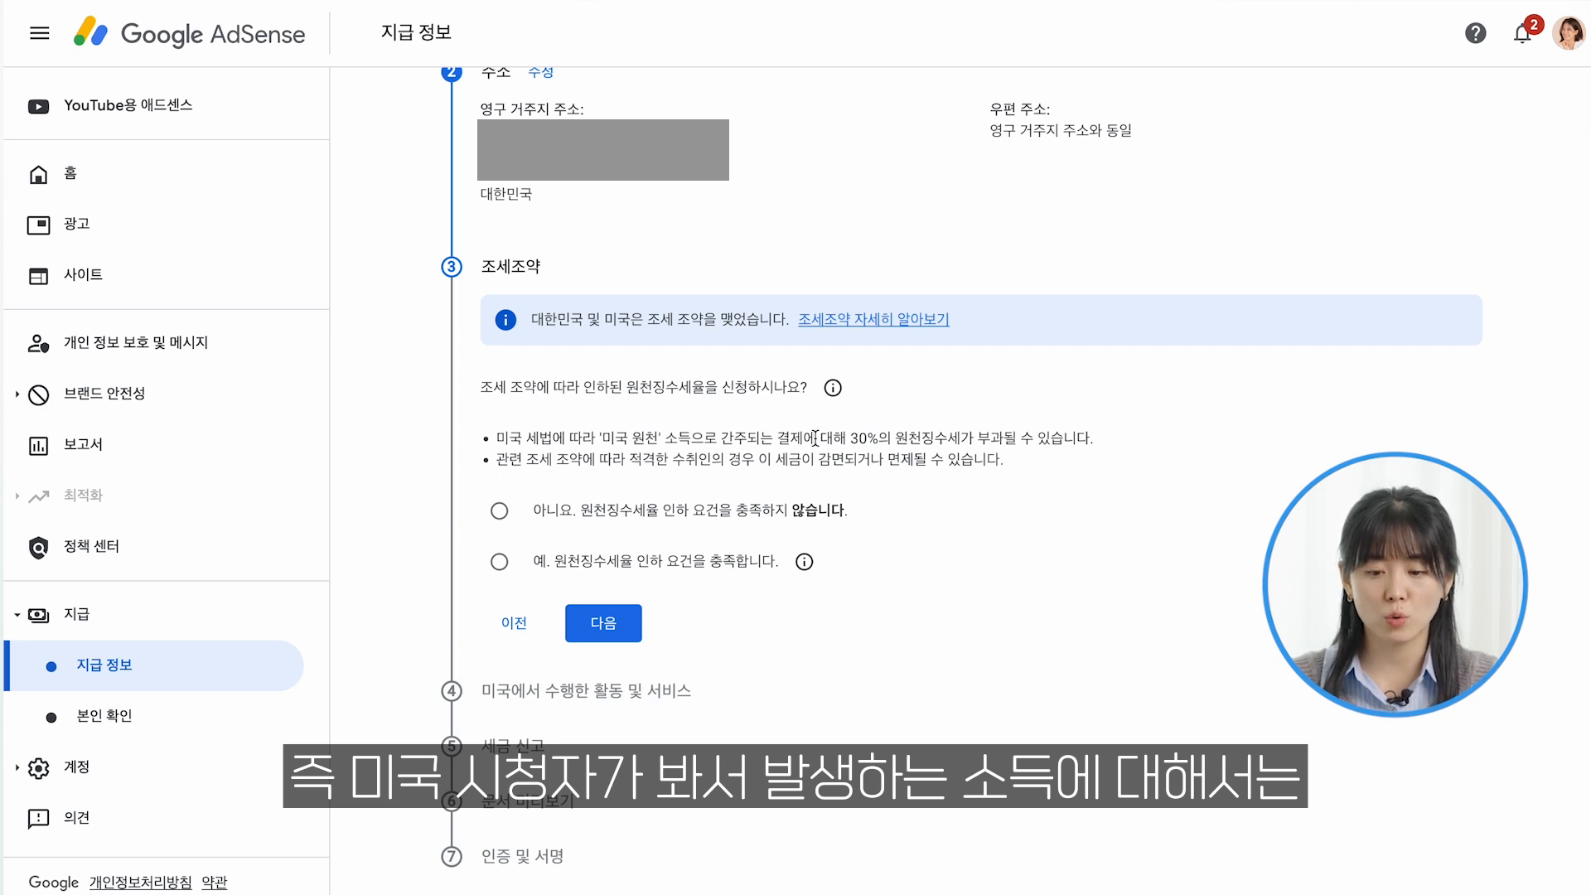
triple_click(947, 439)
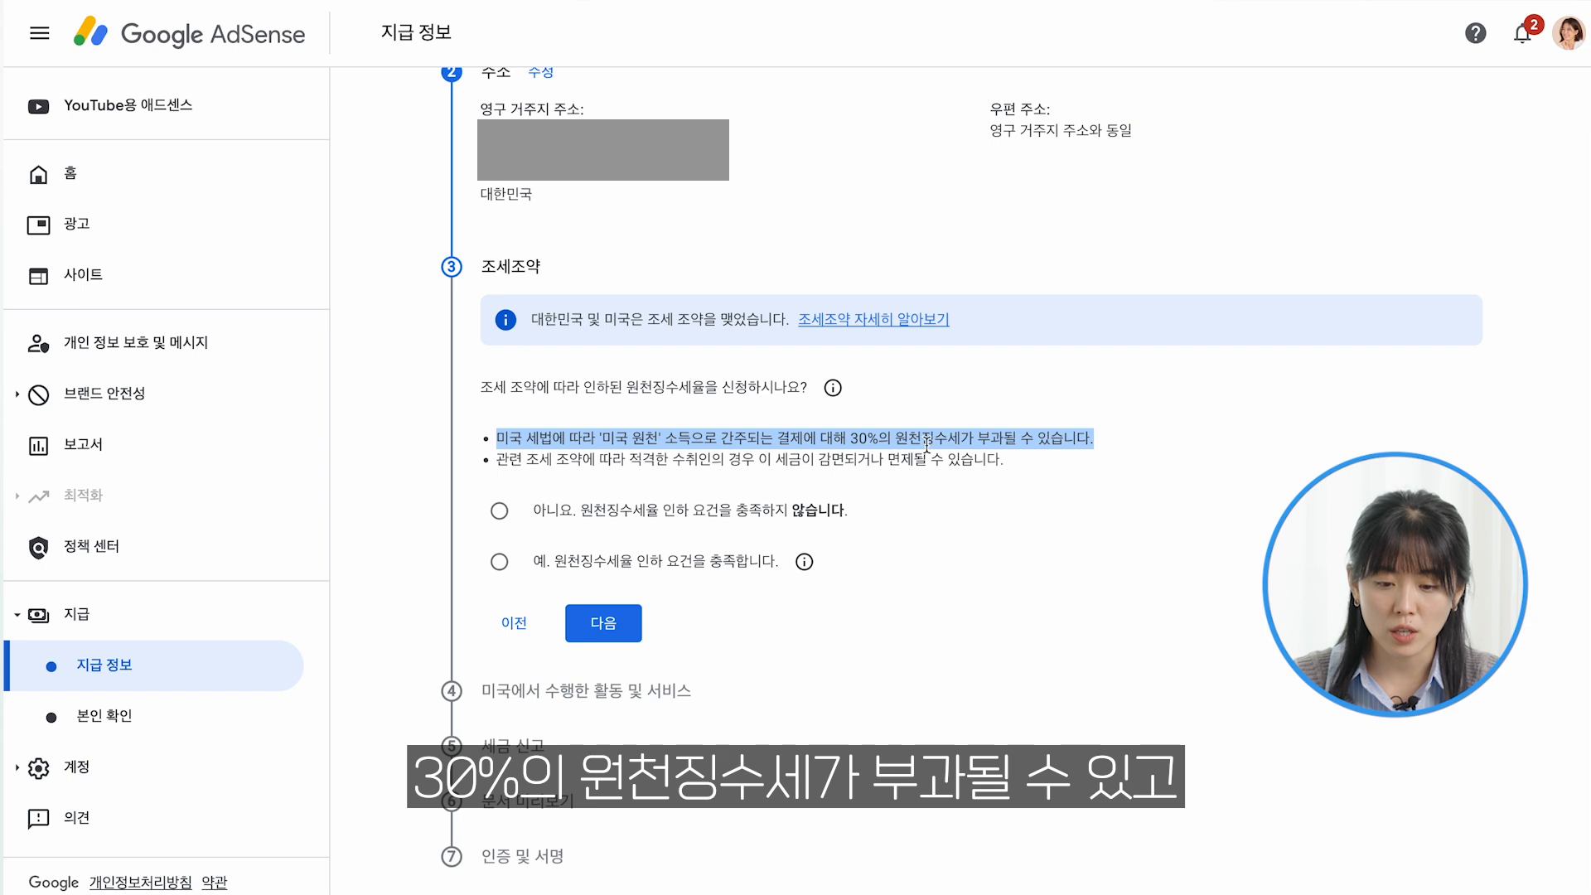
triple_click(603, 455)
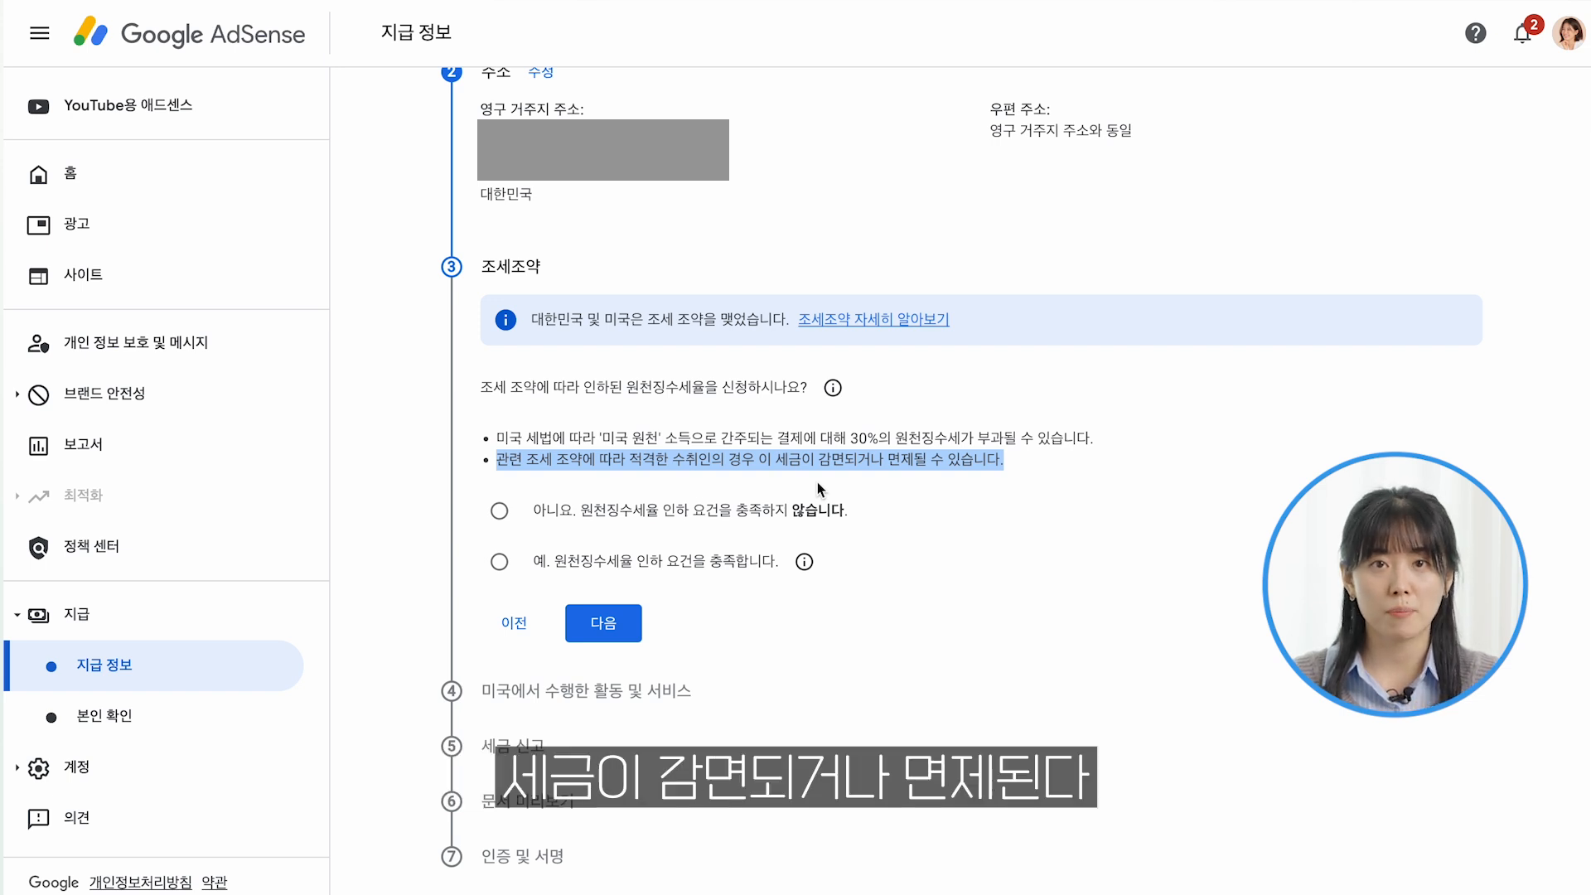
left_click(869, 466)
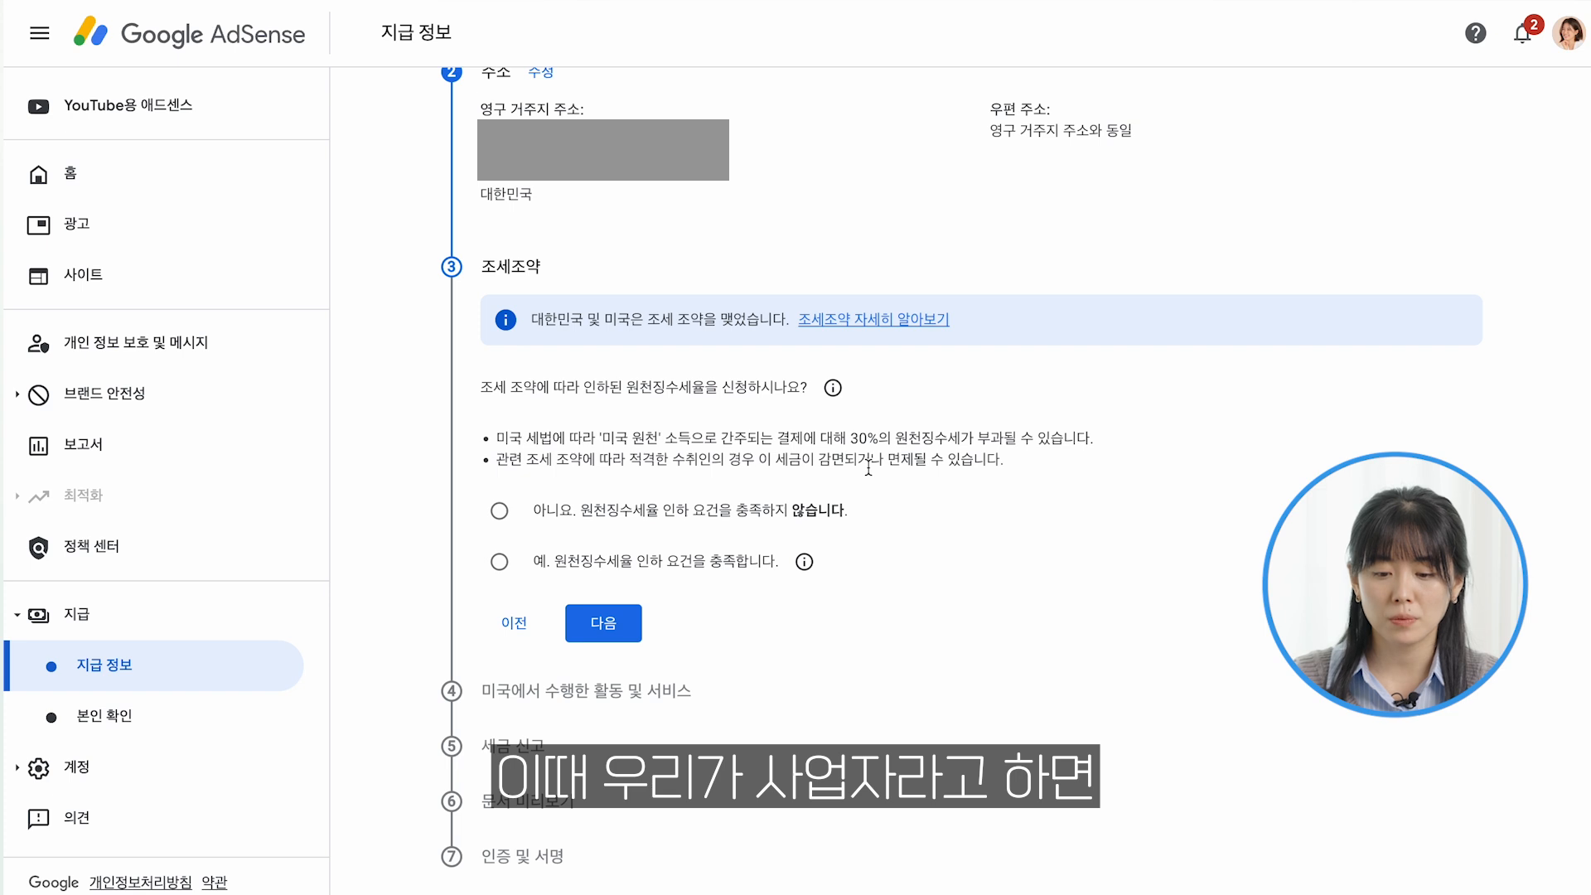
View the explanation of the reduced-rate option and answer 예 to claim a reduced withholding rate under the tax treaty
left_click(801, 563)
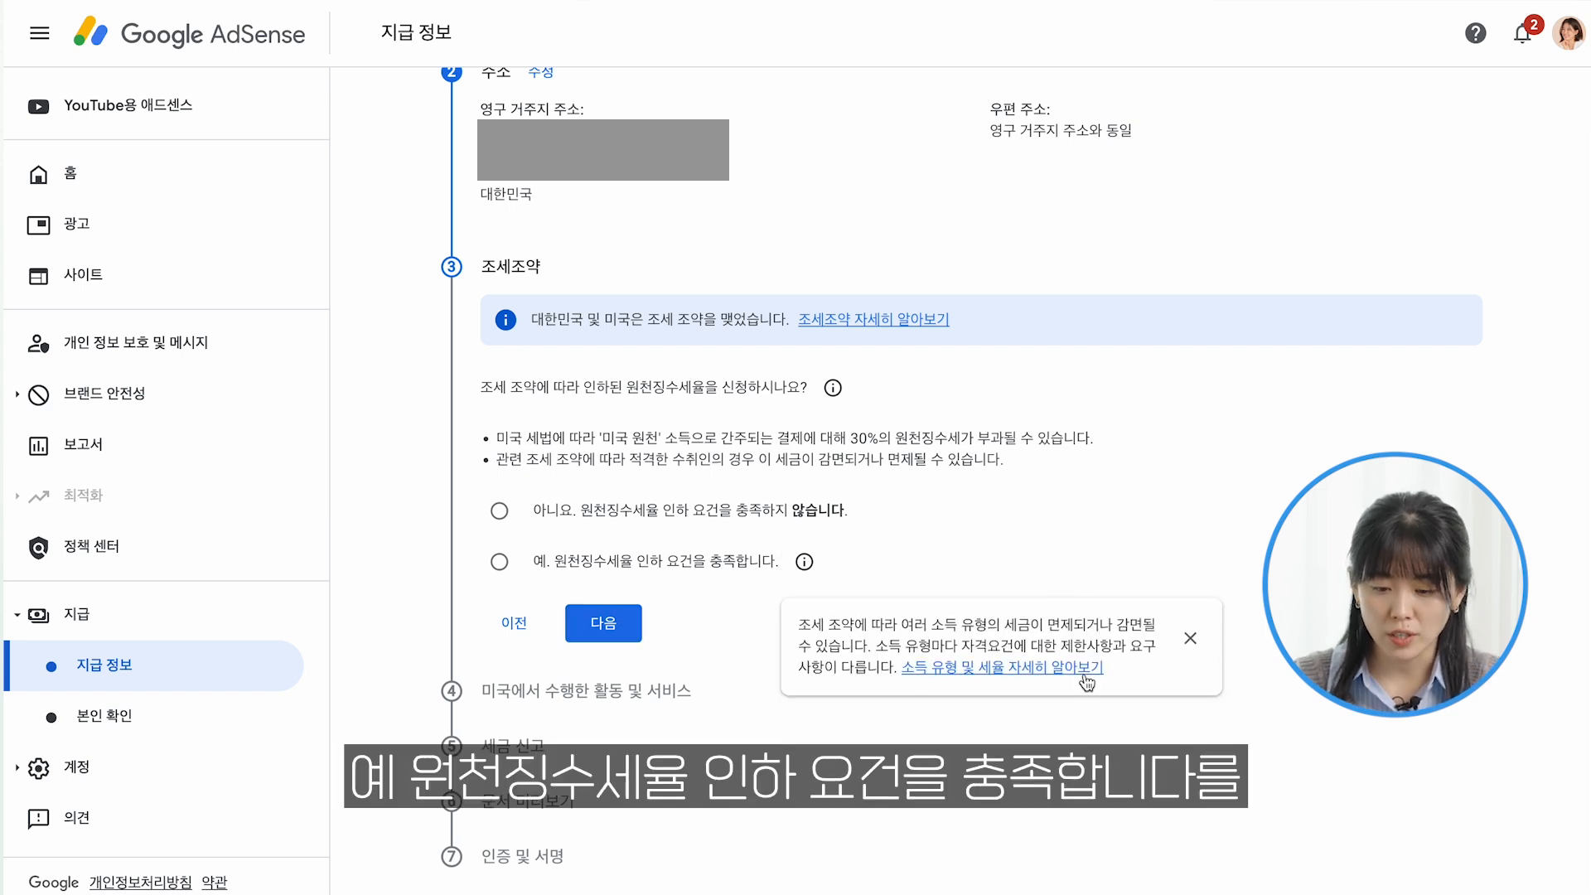
left_click(722, 560)
left_click(724, 565)
Declare residency in a country with a US income tax treaty and choose 대한민국 as the country
scroll(1196, 633, "down", 5)
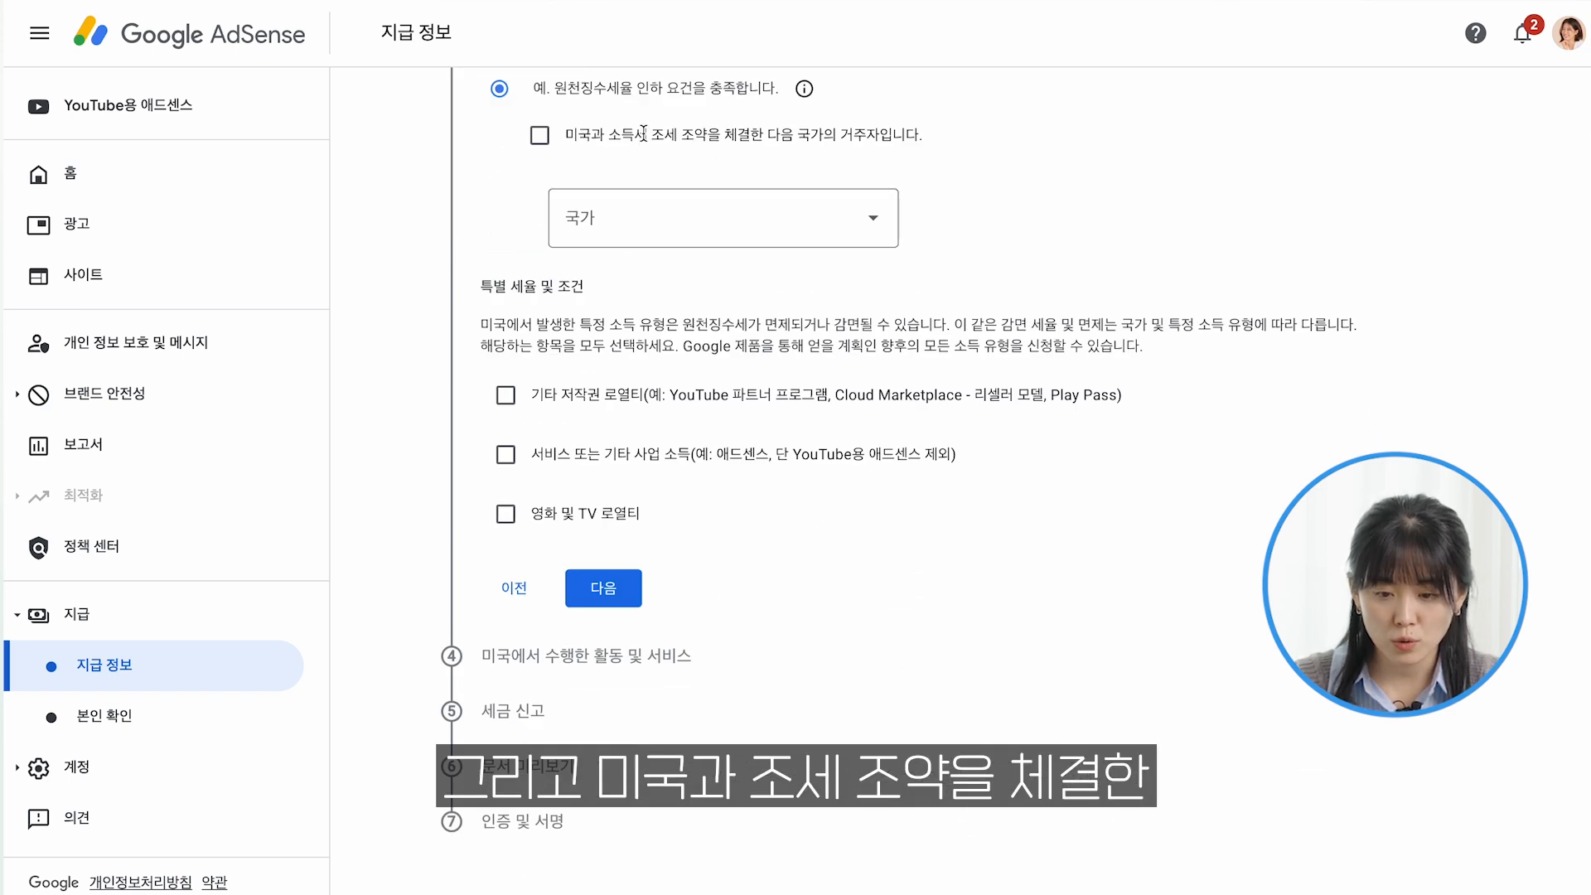
left_click(572, 145)
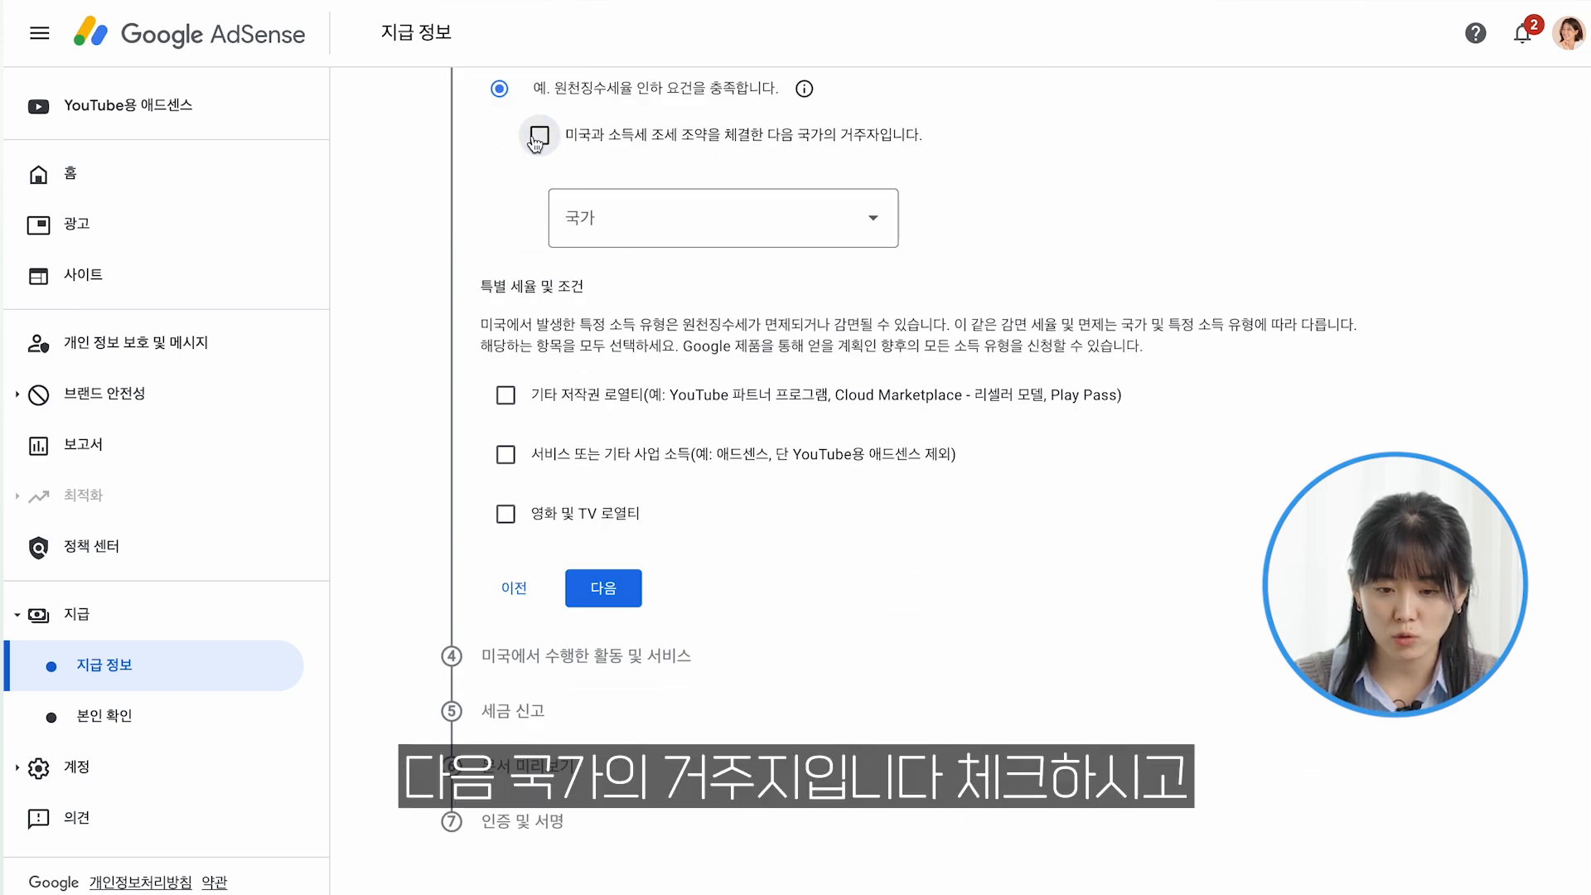
left_click(676, 232)
scroll(789, 286, "up", 5)
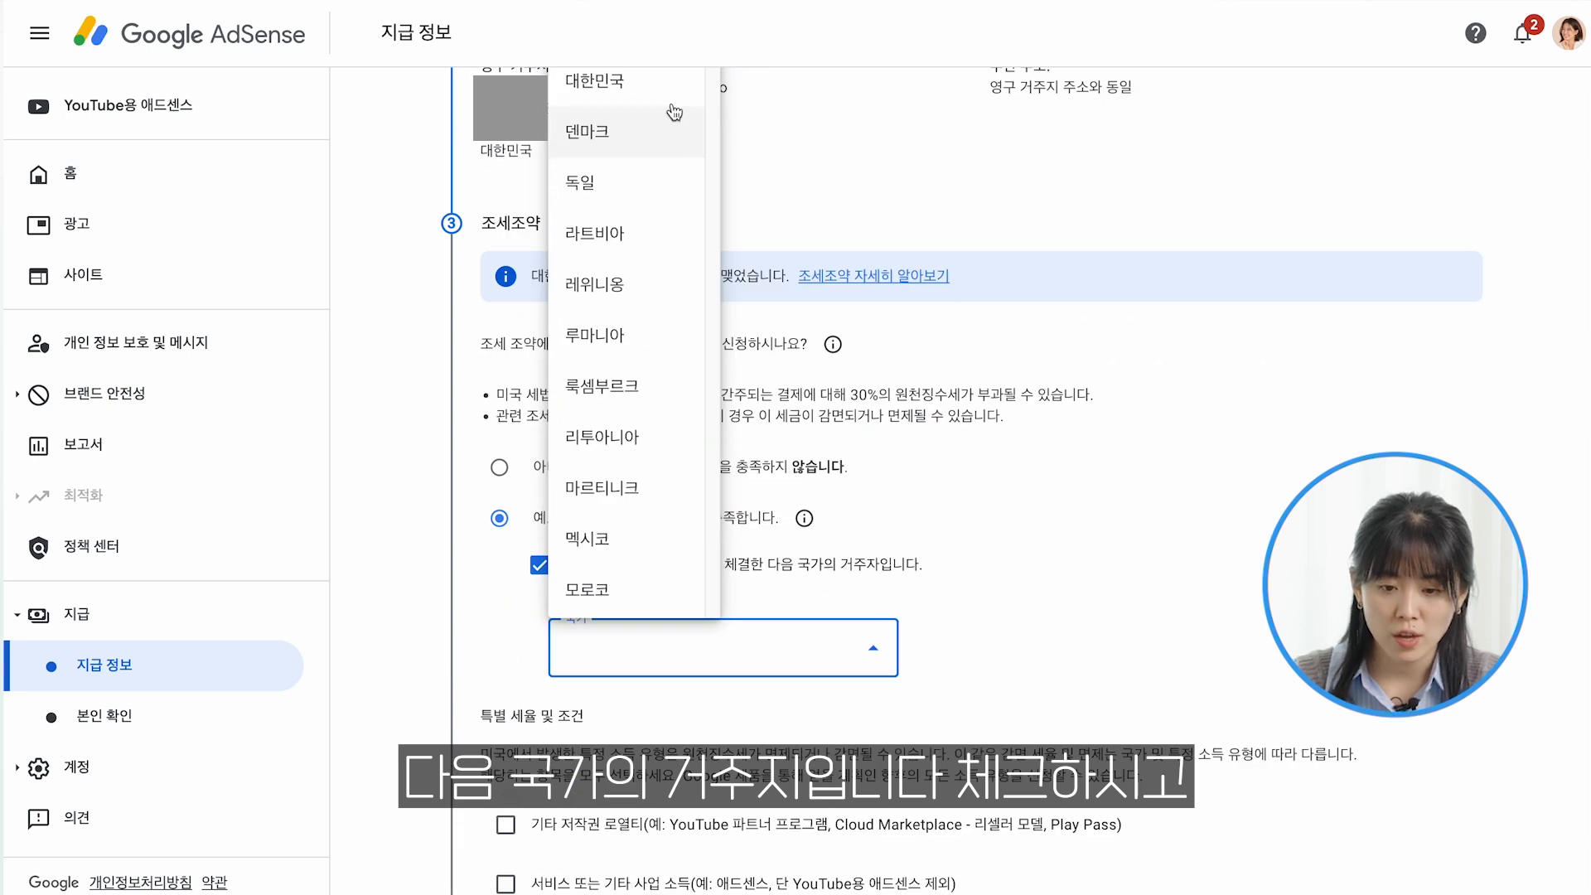
left_click(655, 84)
scroll(1056, 619, "down", 2)
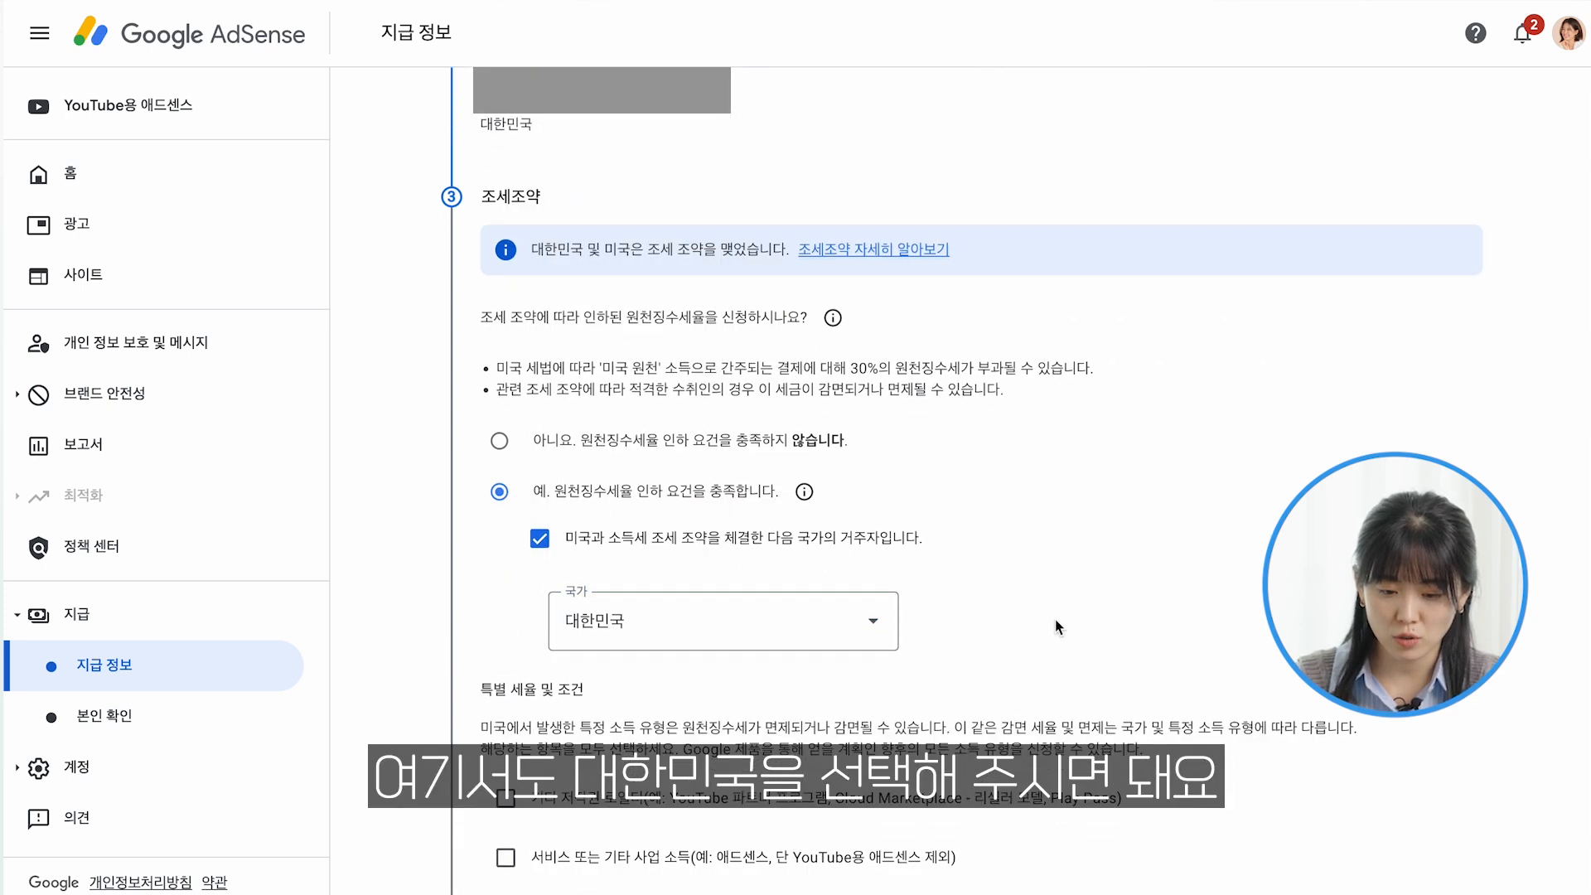
Under the special rates and conditions, select all three income types: other copyright royalties, services or other business income, and film and TV royalties
scroll(1056, 619, "down", 3)
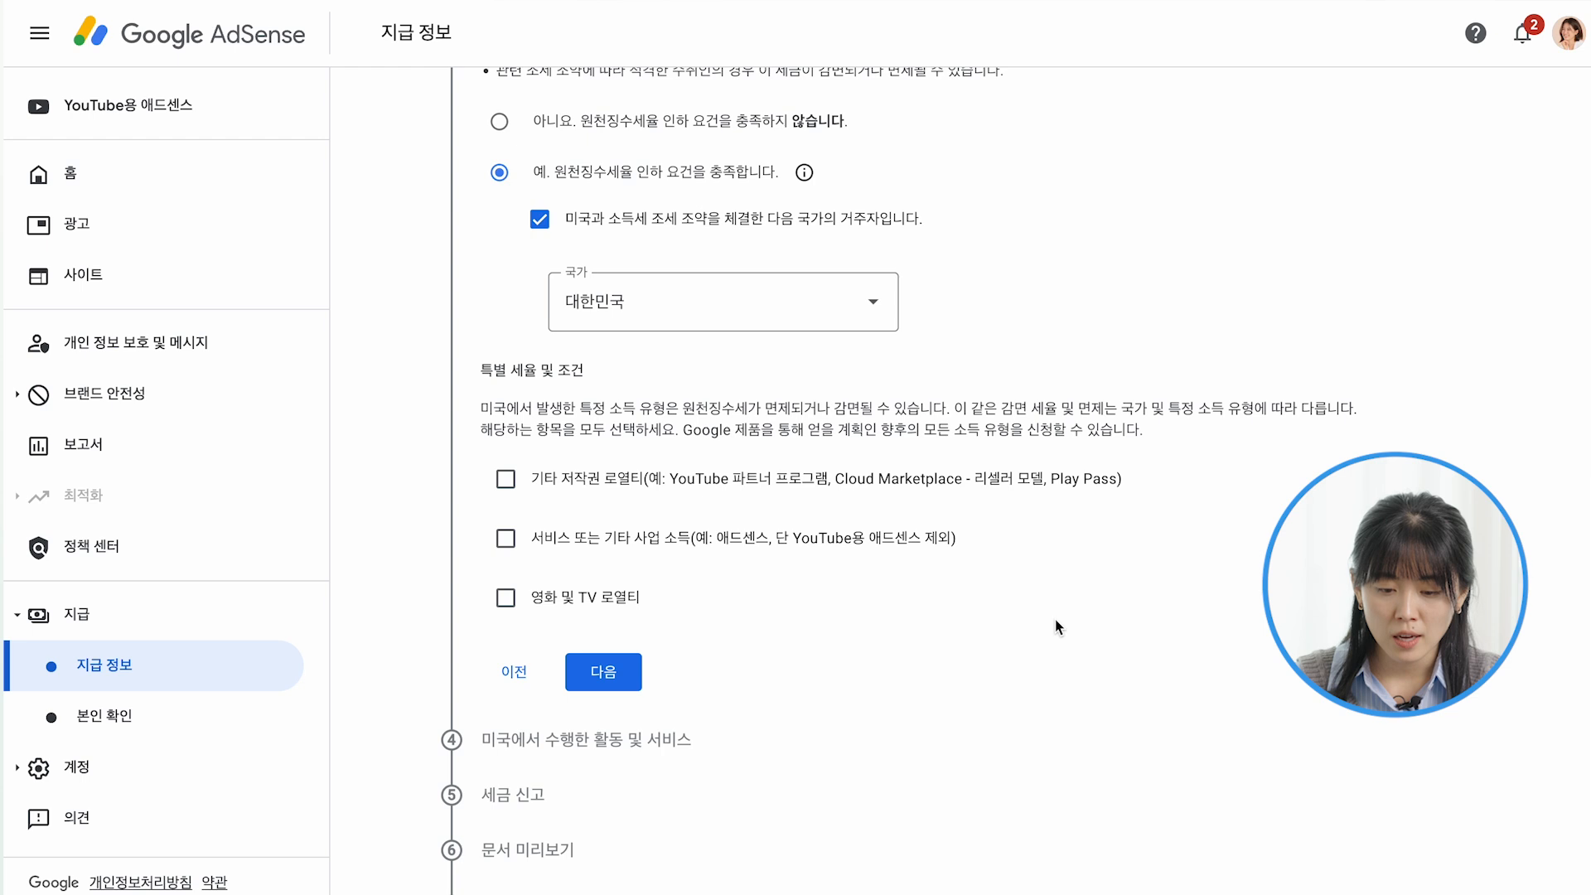
triple_click(528, 382)
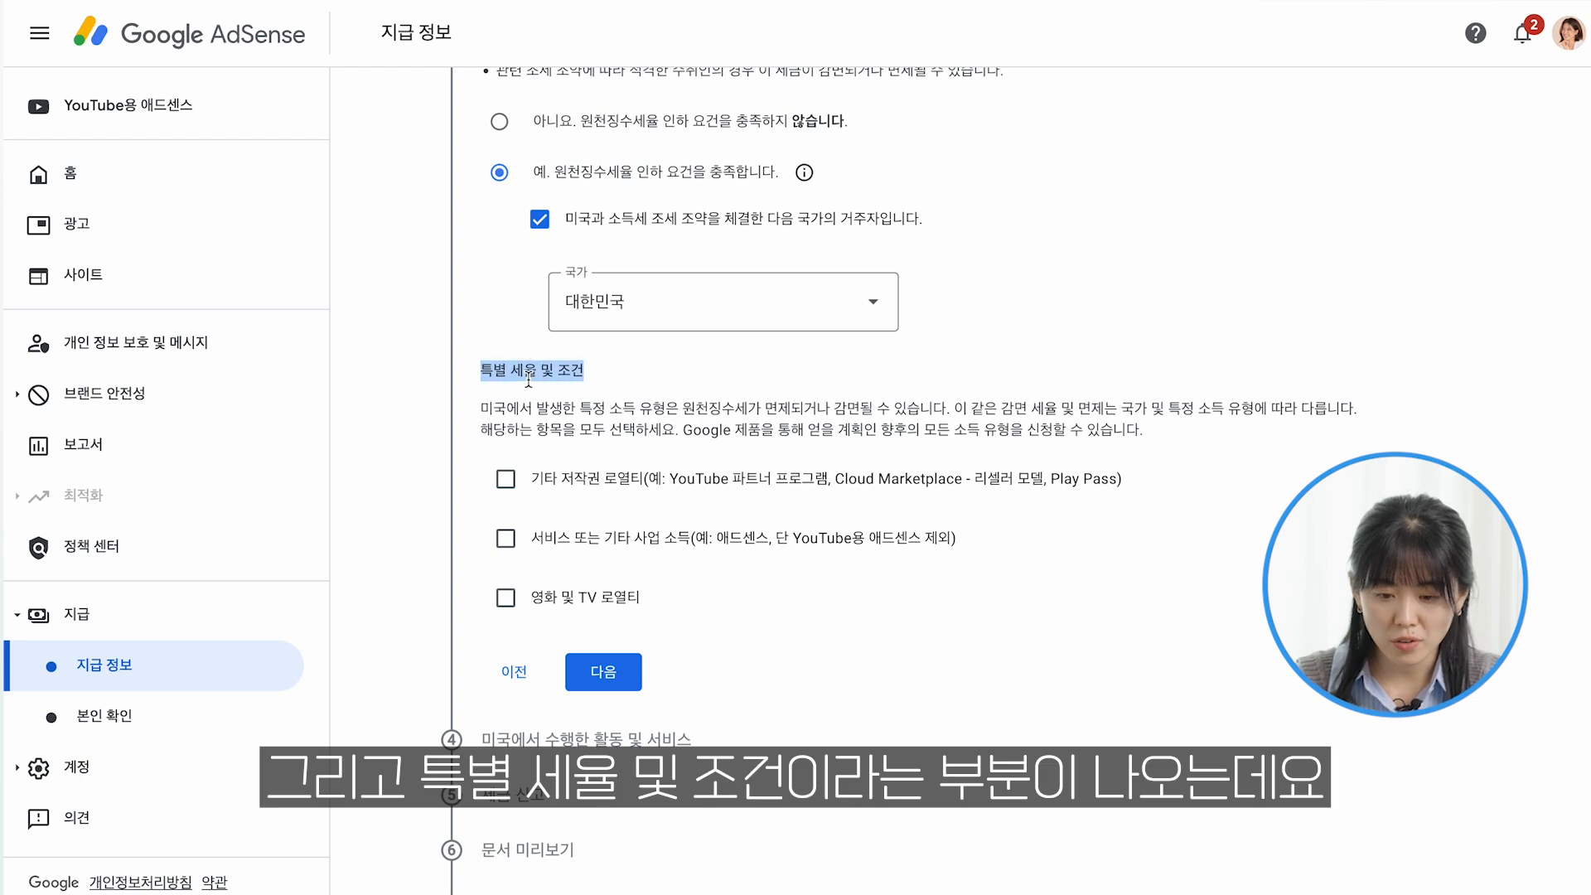
left_click(532, 383)
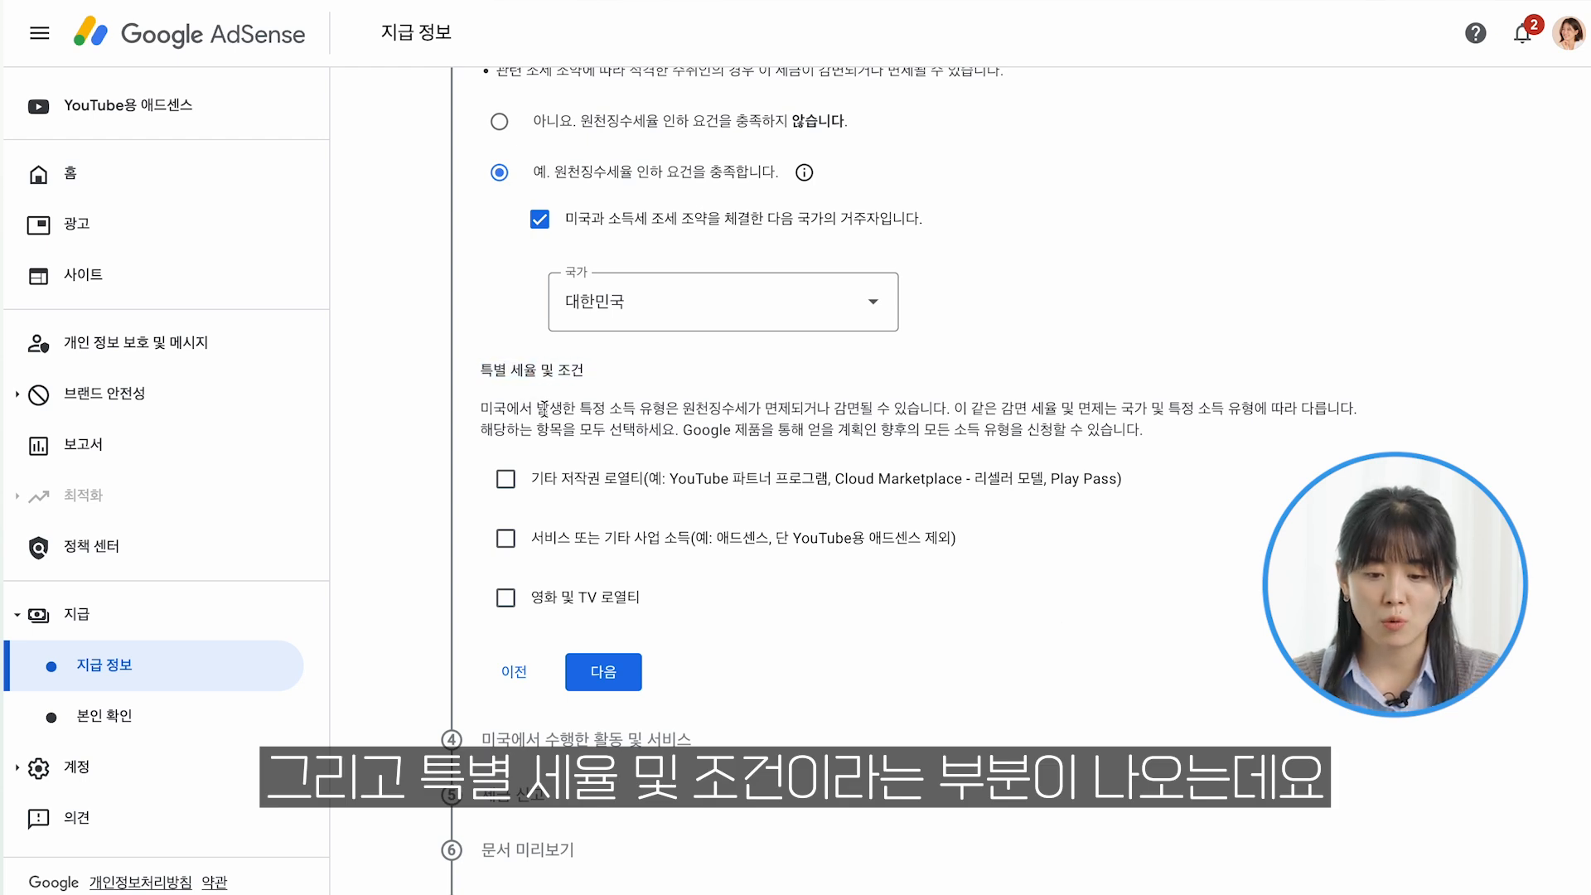
left_click(505, 481)
scroll(505, 481, "down", 1)
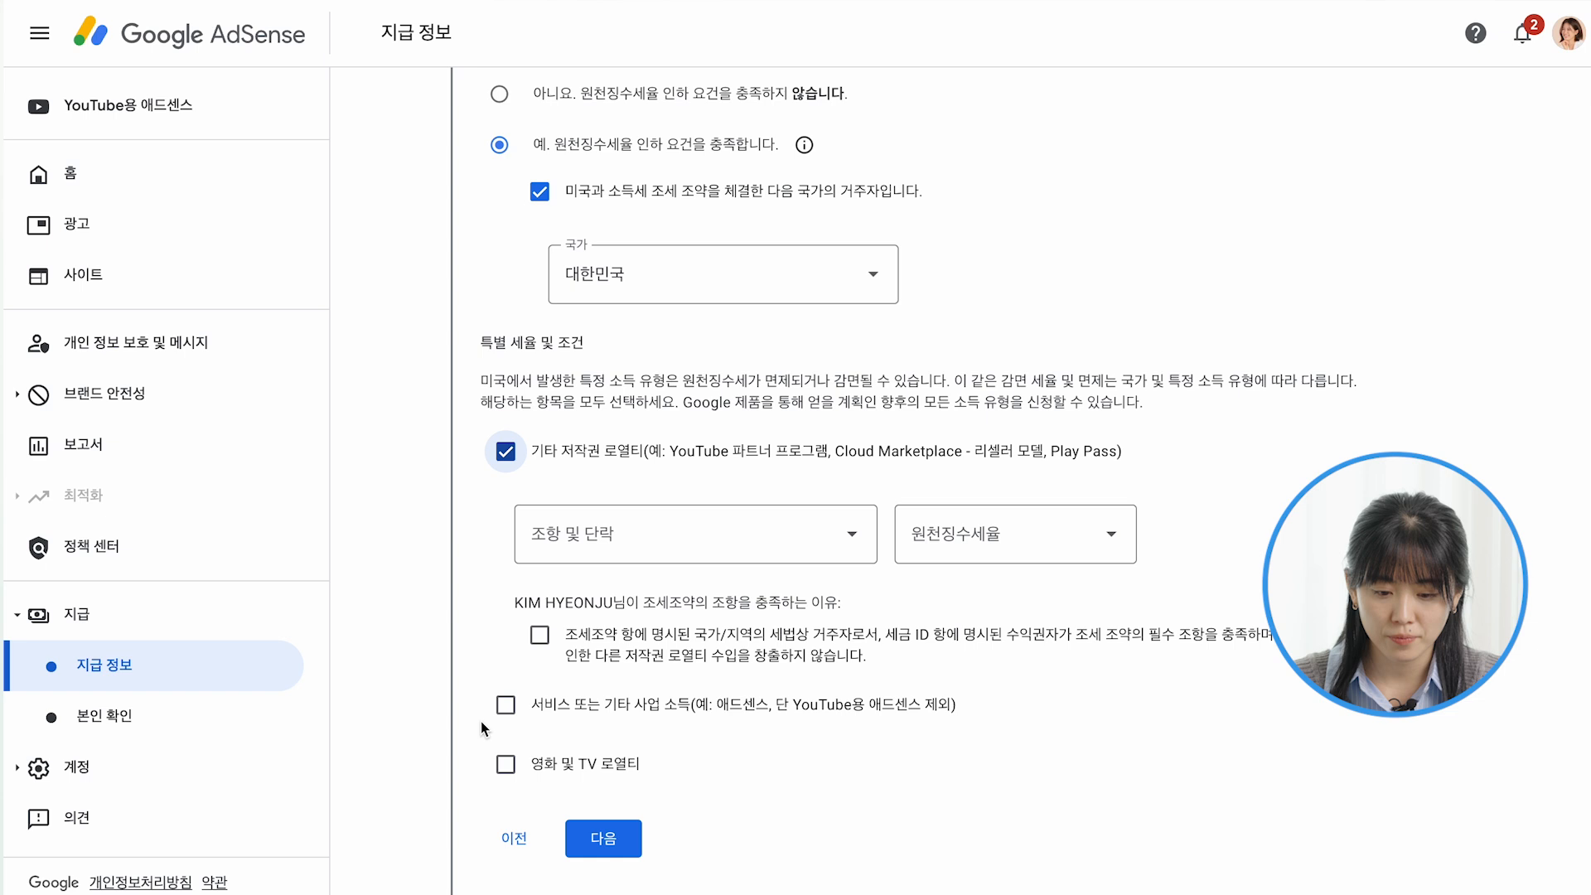
left_click(505, 704)
scroll(893, 658, "down", 5)
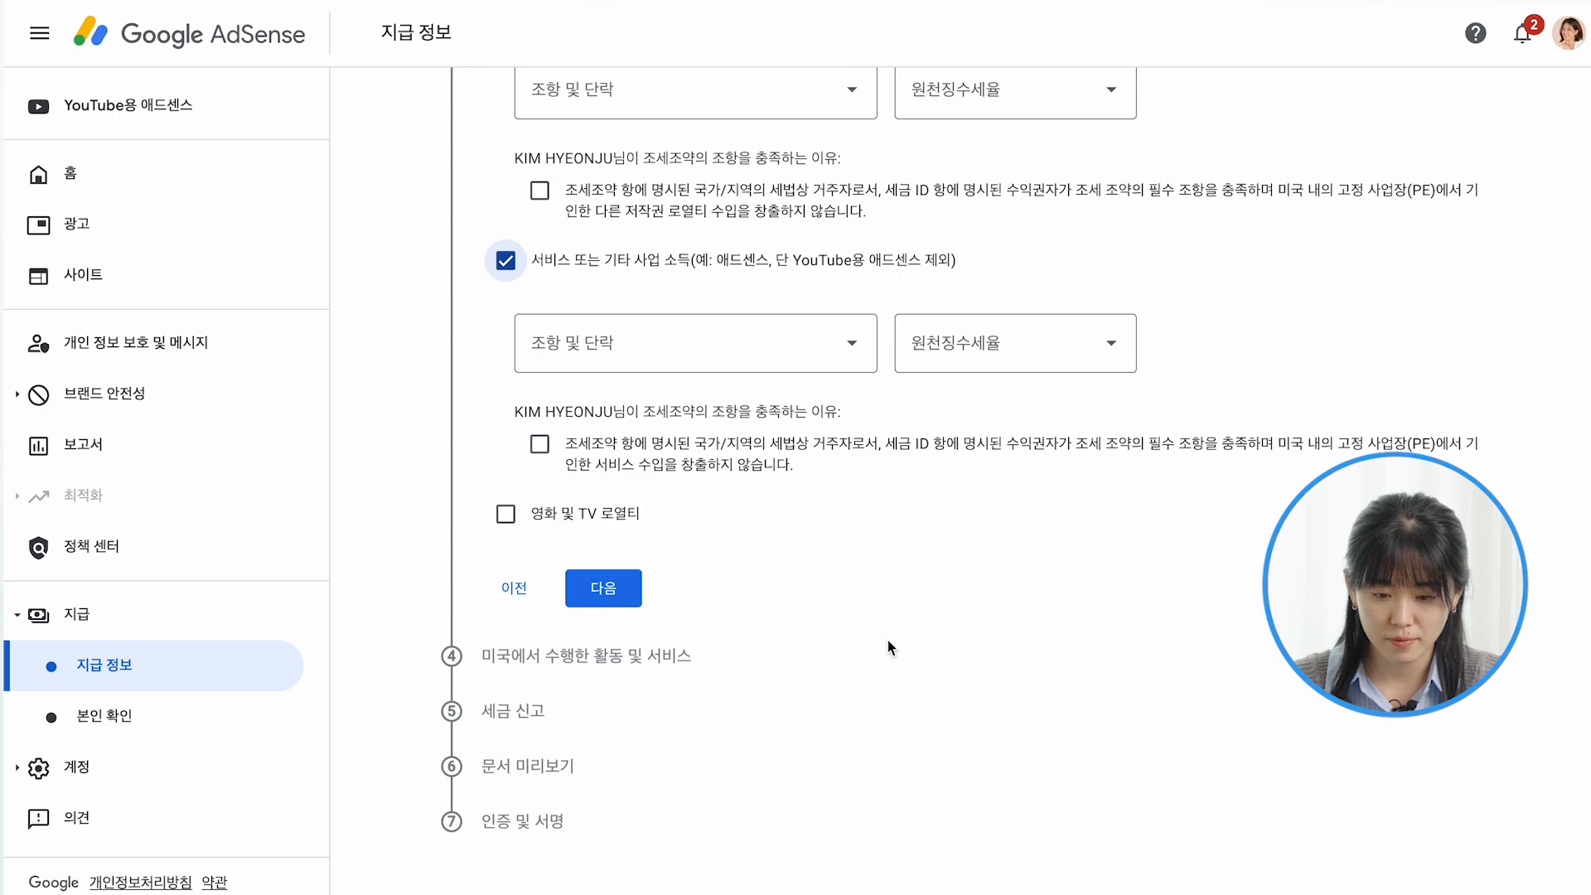
scroll(769, 569, "up", 1)
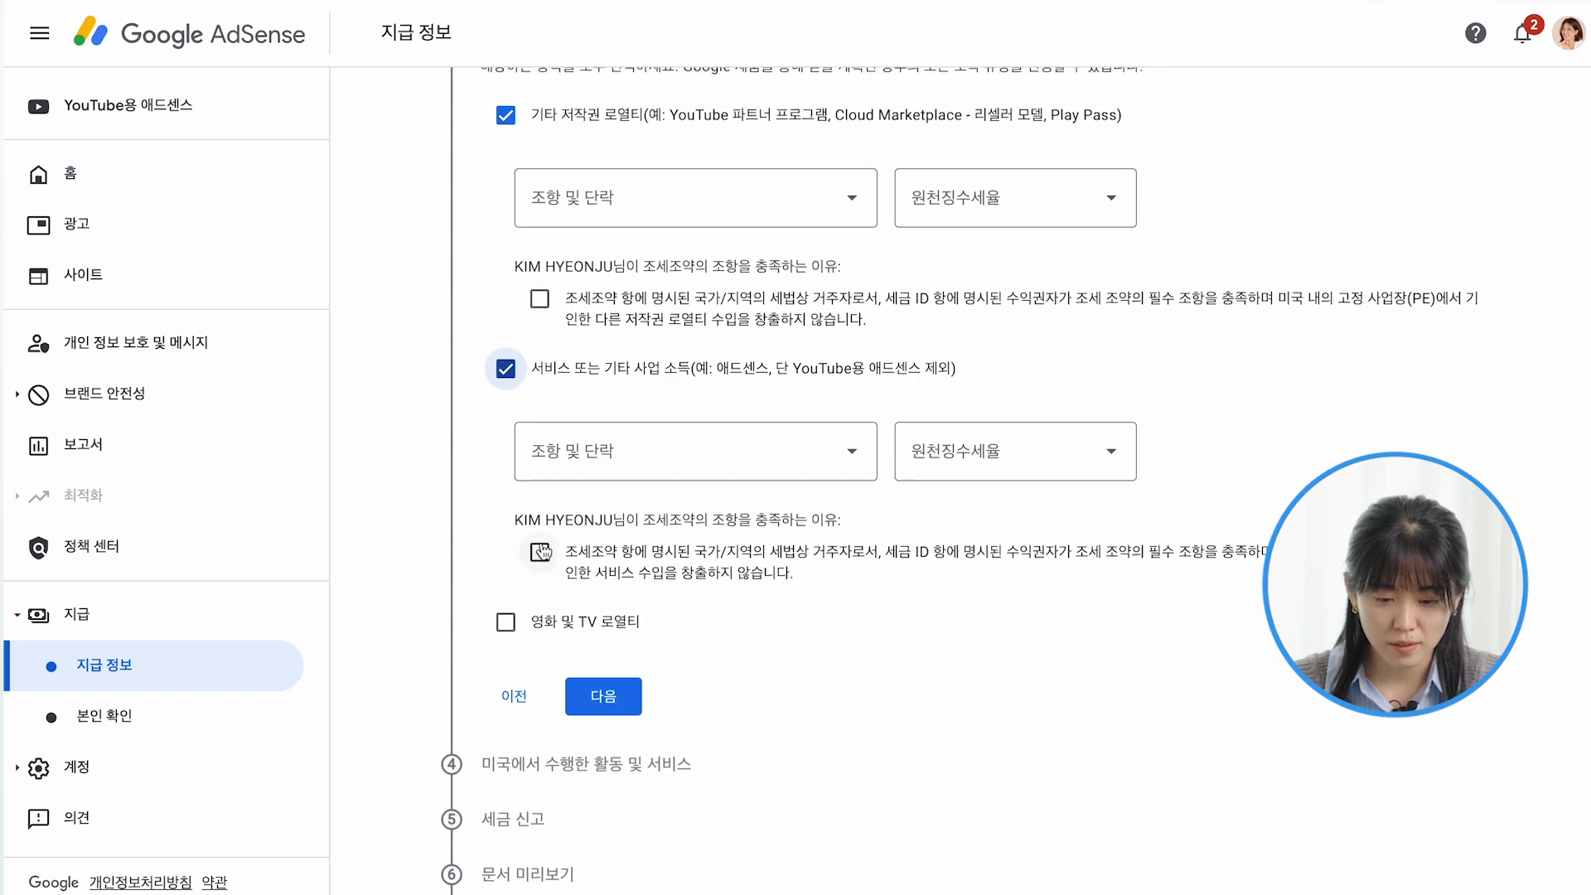
left_click(506, 622)
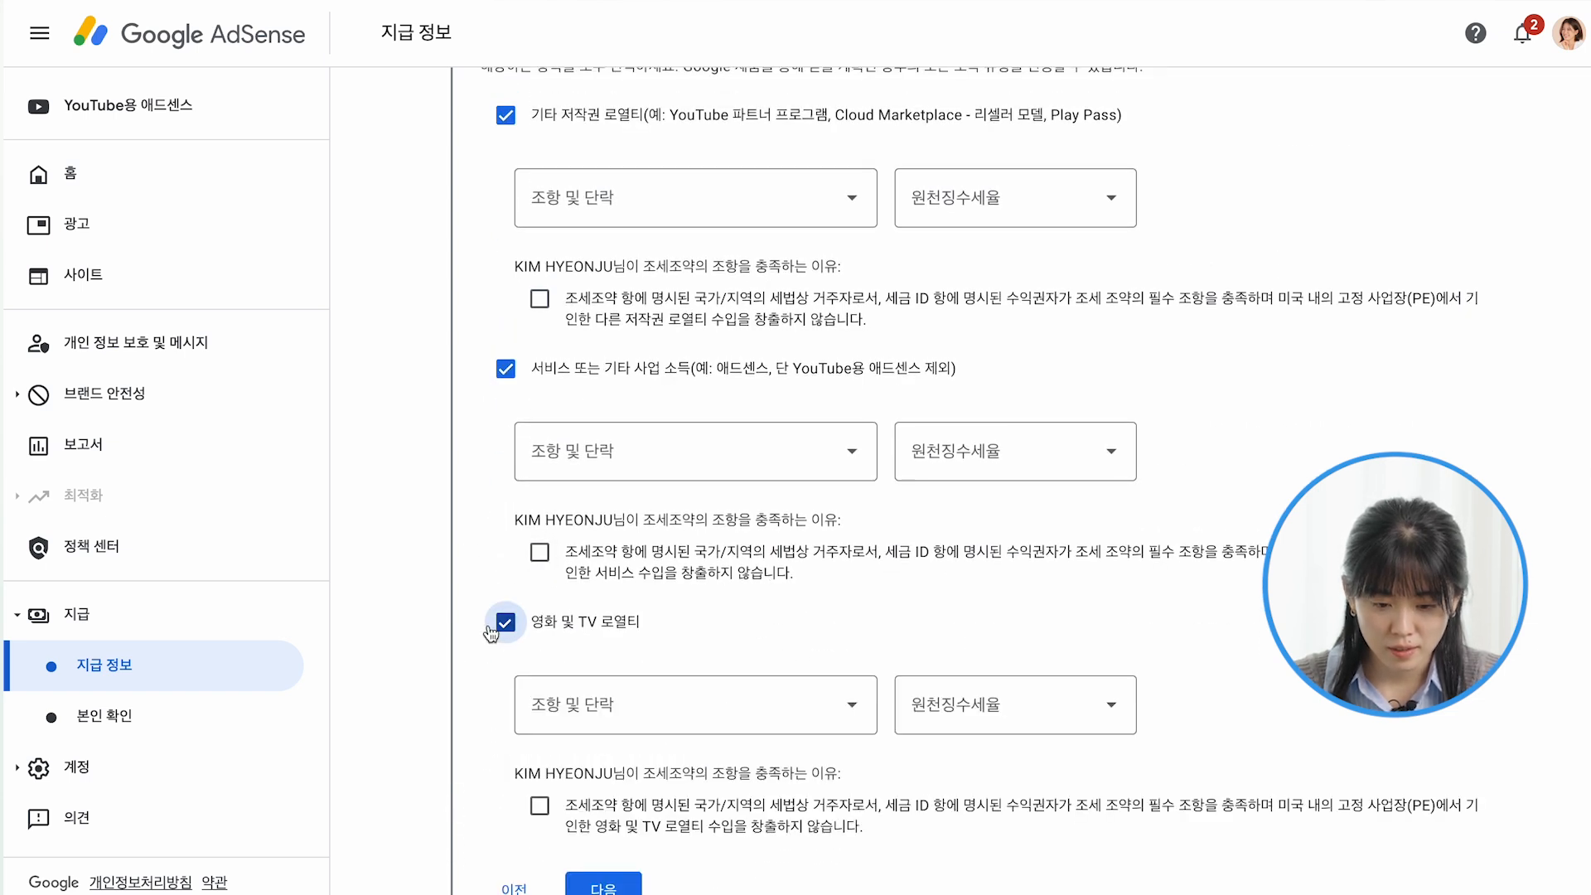
Set the treaty article to 14조 2절 for other copyright royalties, 8조 1절 for services income, and 14조 2절 for film and TV royalties
left_click(867, 199)
left_click(579, 263)
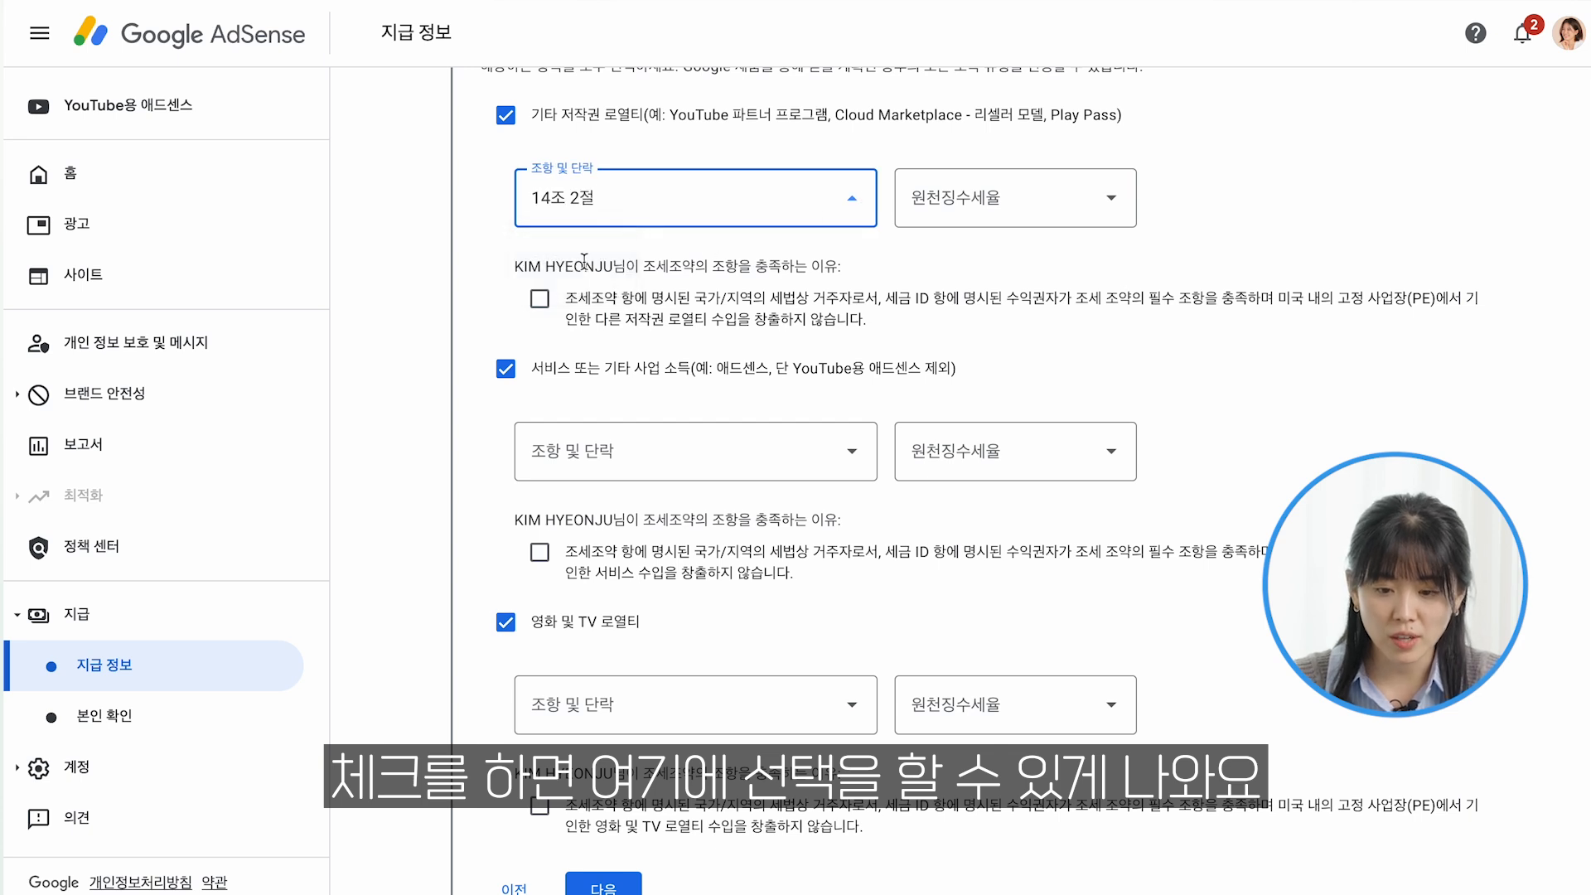
left_click(667, 459)
left_click(598, 518)
left_click(643, 702)
left_click(572, 761)
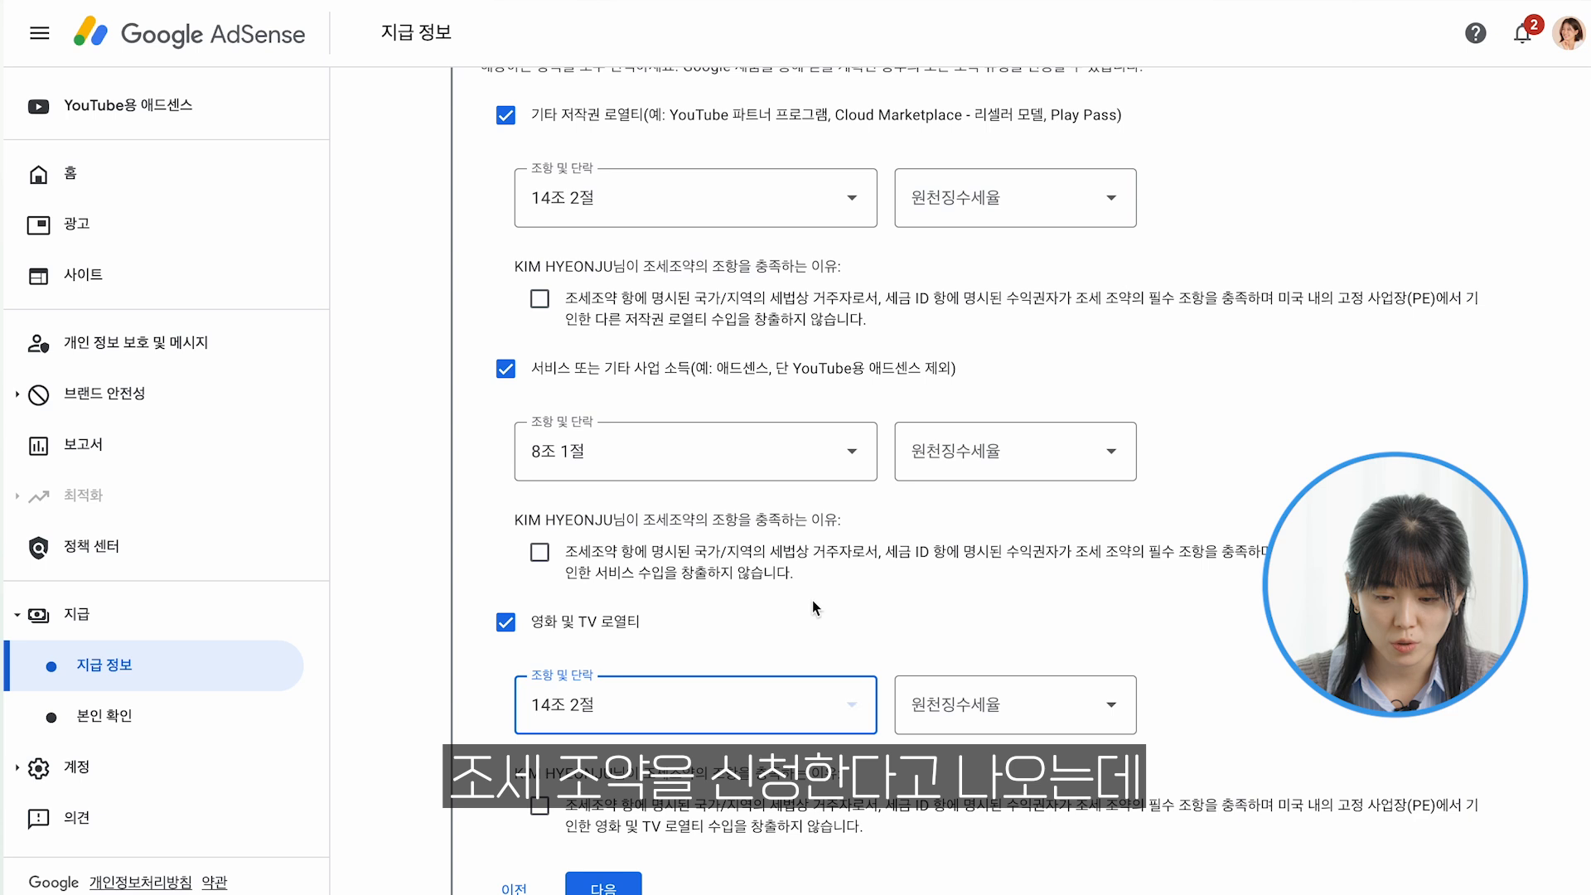
Set the reduced treaty withholding rate to 10% for other copyright royalties, 0% for services income, and 10% for film and TV royalties
scroll(840, 613, "up", 1)
left_click(1002, 214)
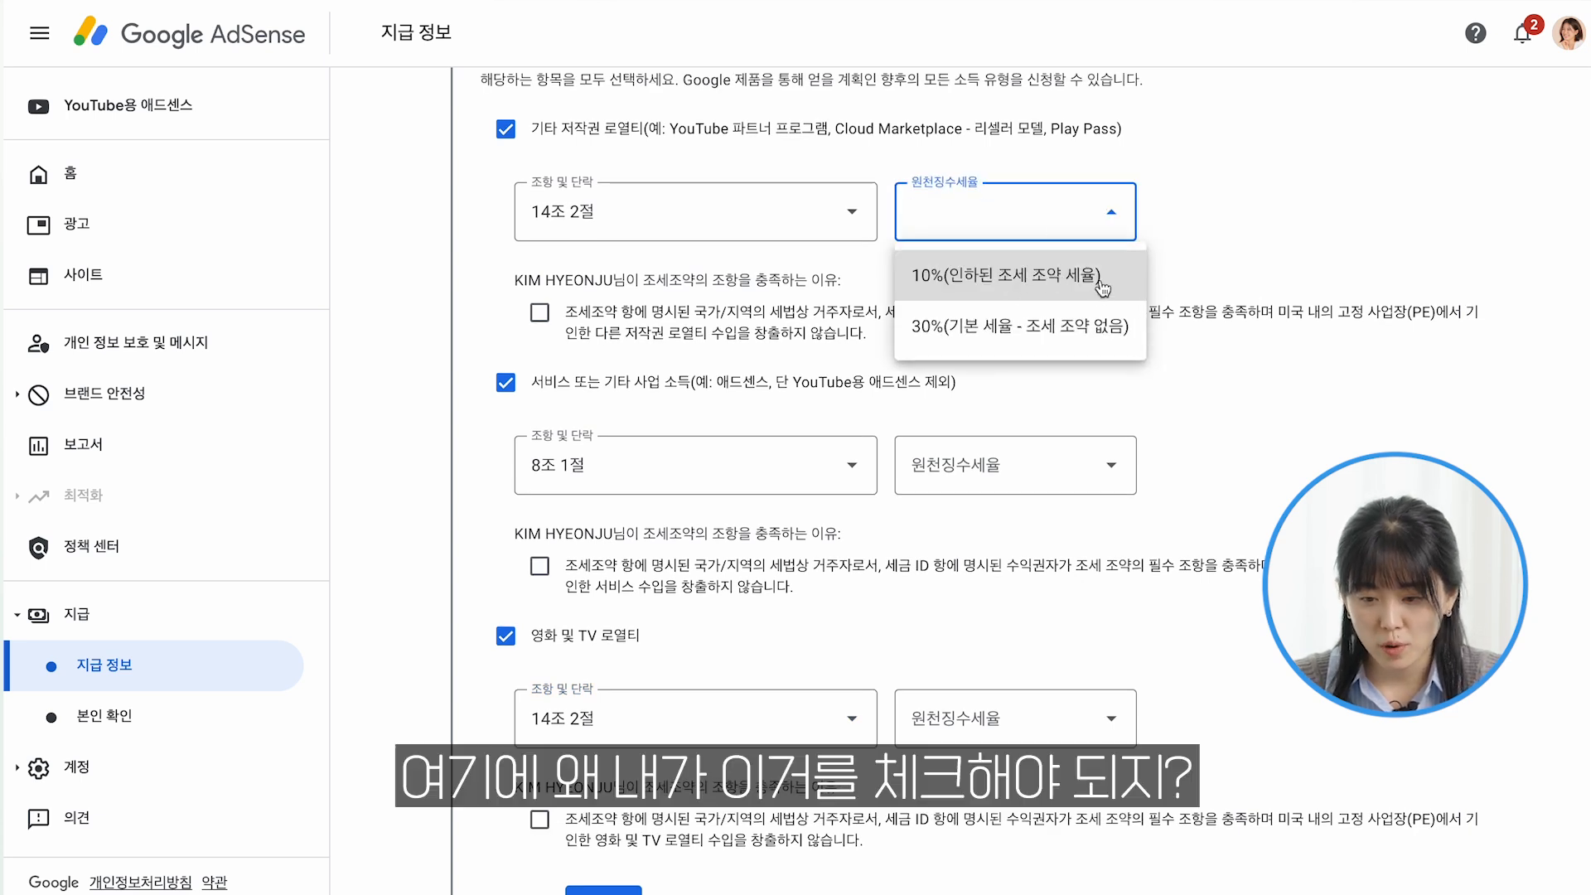
left_click(1108, 290)
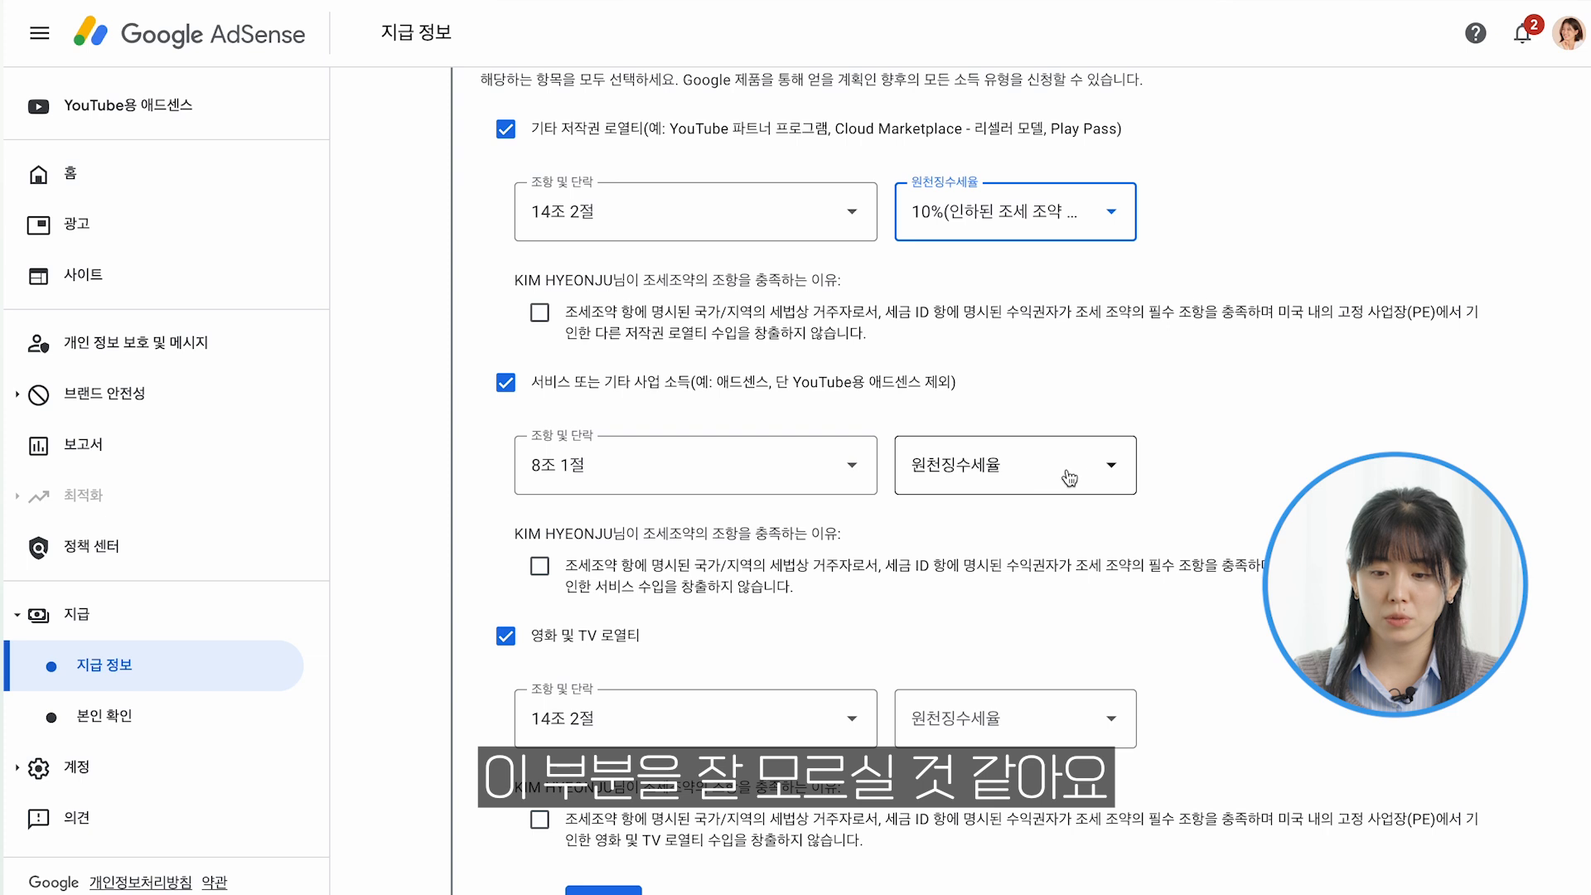
left_click(1069, 479)
left_click(1077, 528)
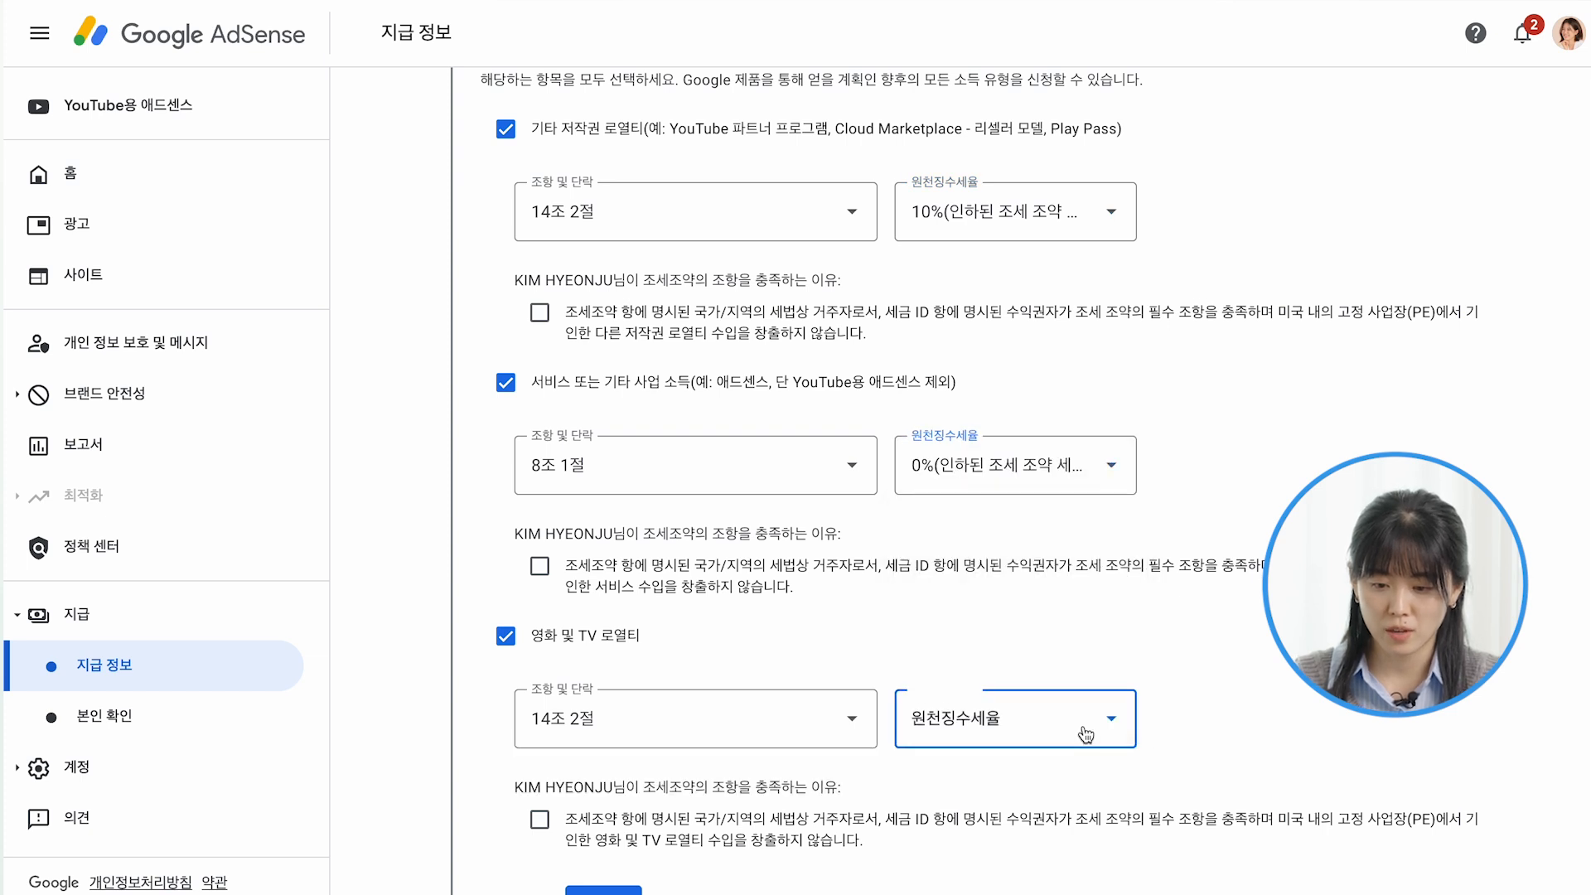
left_click(1077, 718)
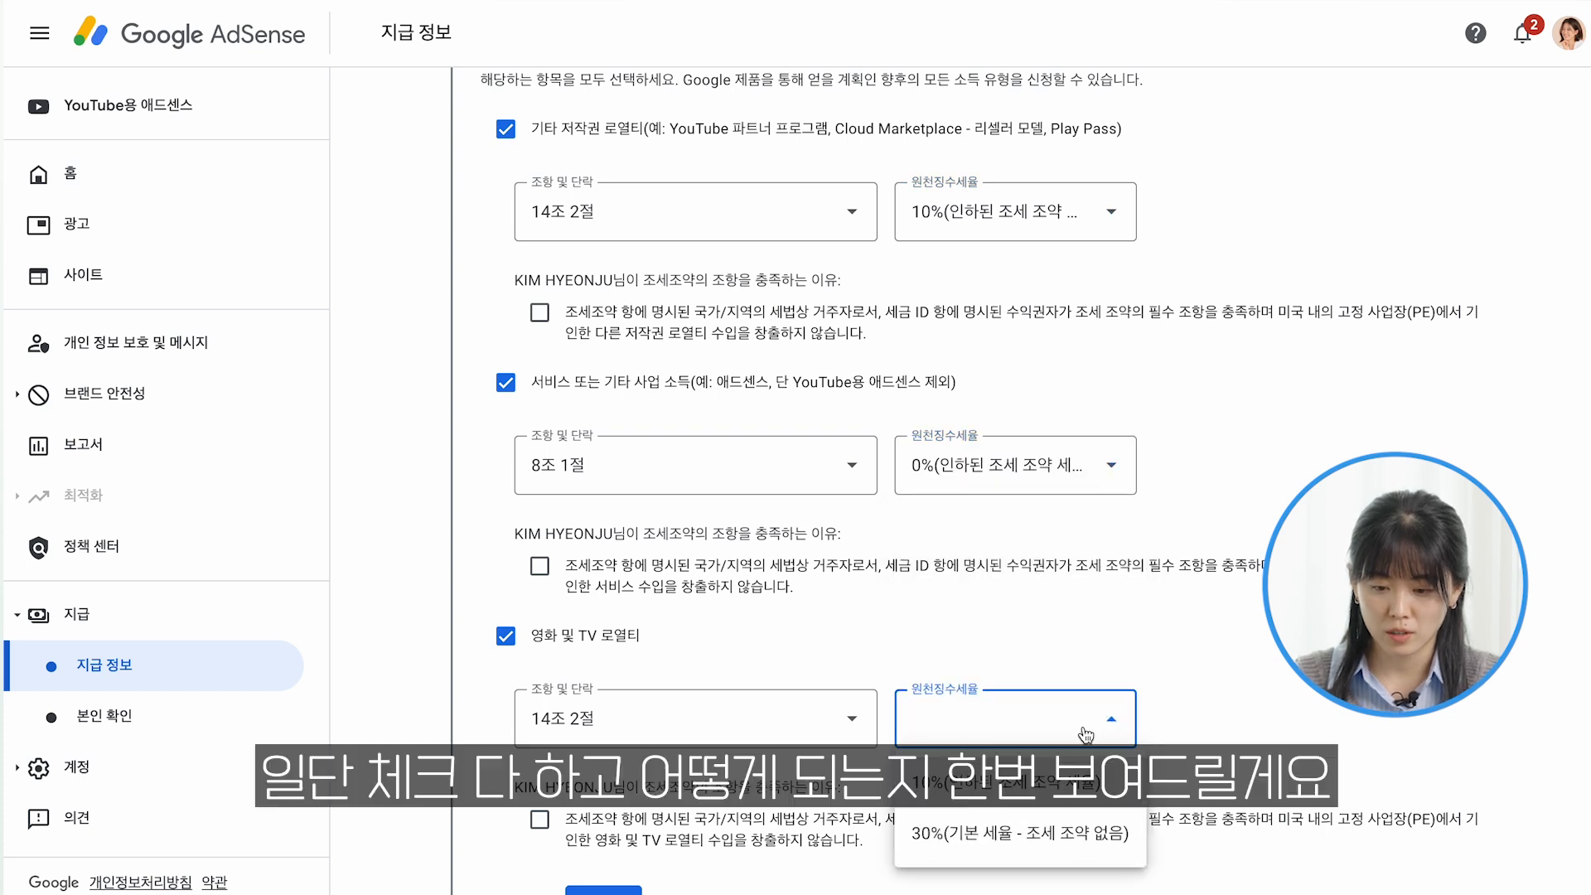
left_click(1088, 795)
scroll(1037, 449, "up", 1)
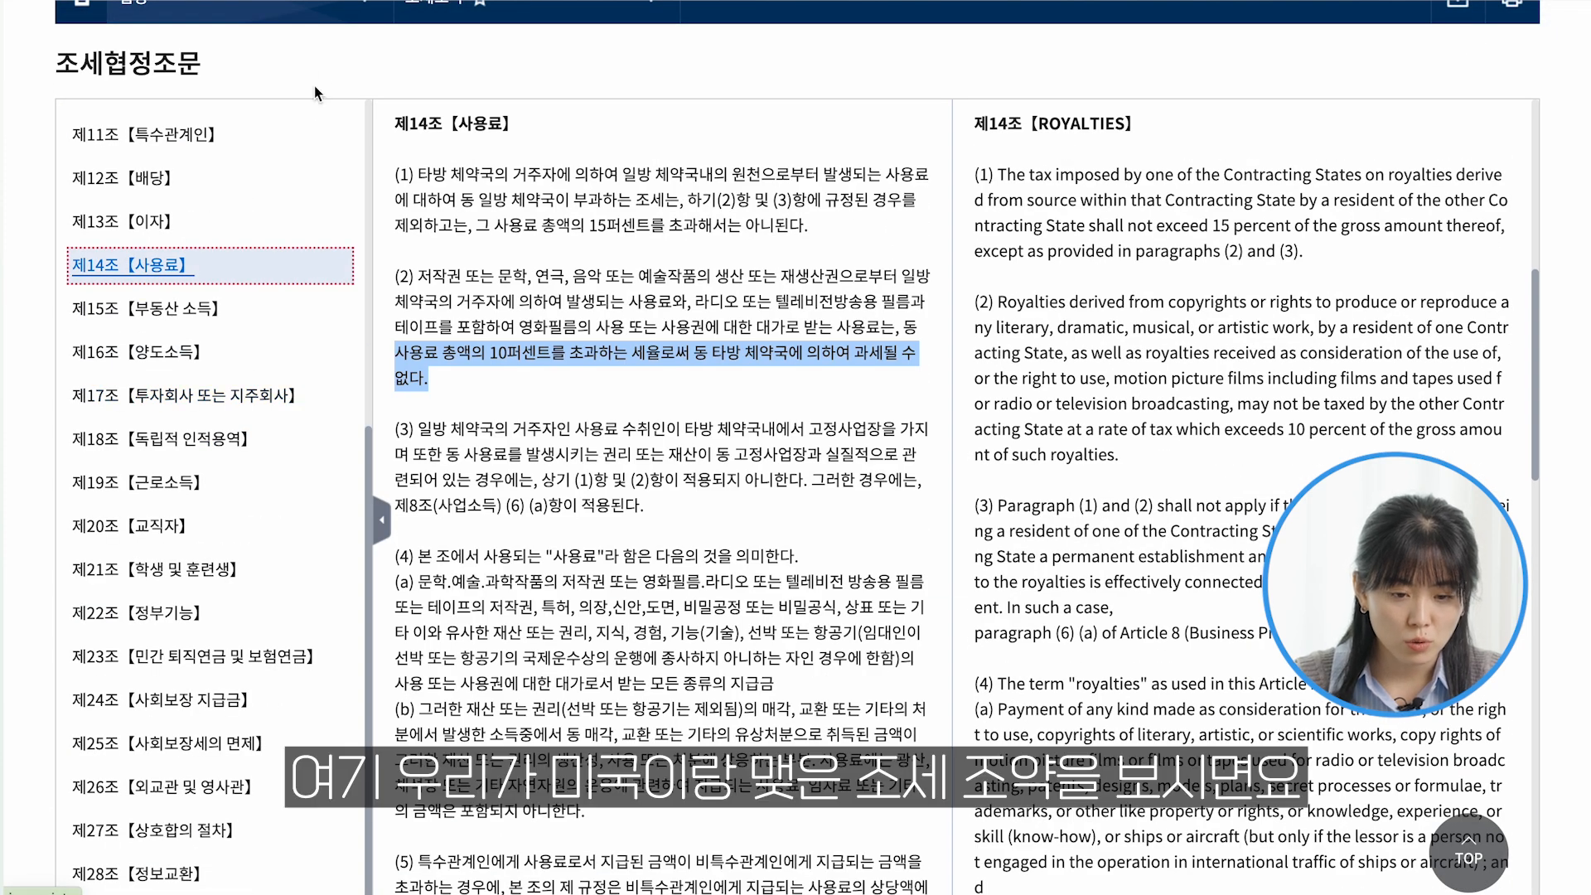
Read paragraph 2 of Article 14 (사용료) in the Korea–US tax treaty text to examine how copyright and film royalties are taxed
left_click(314, 86)
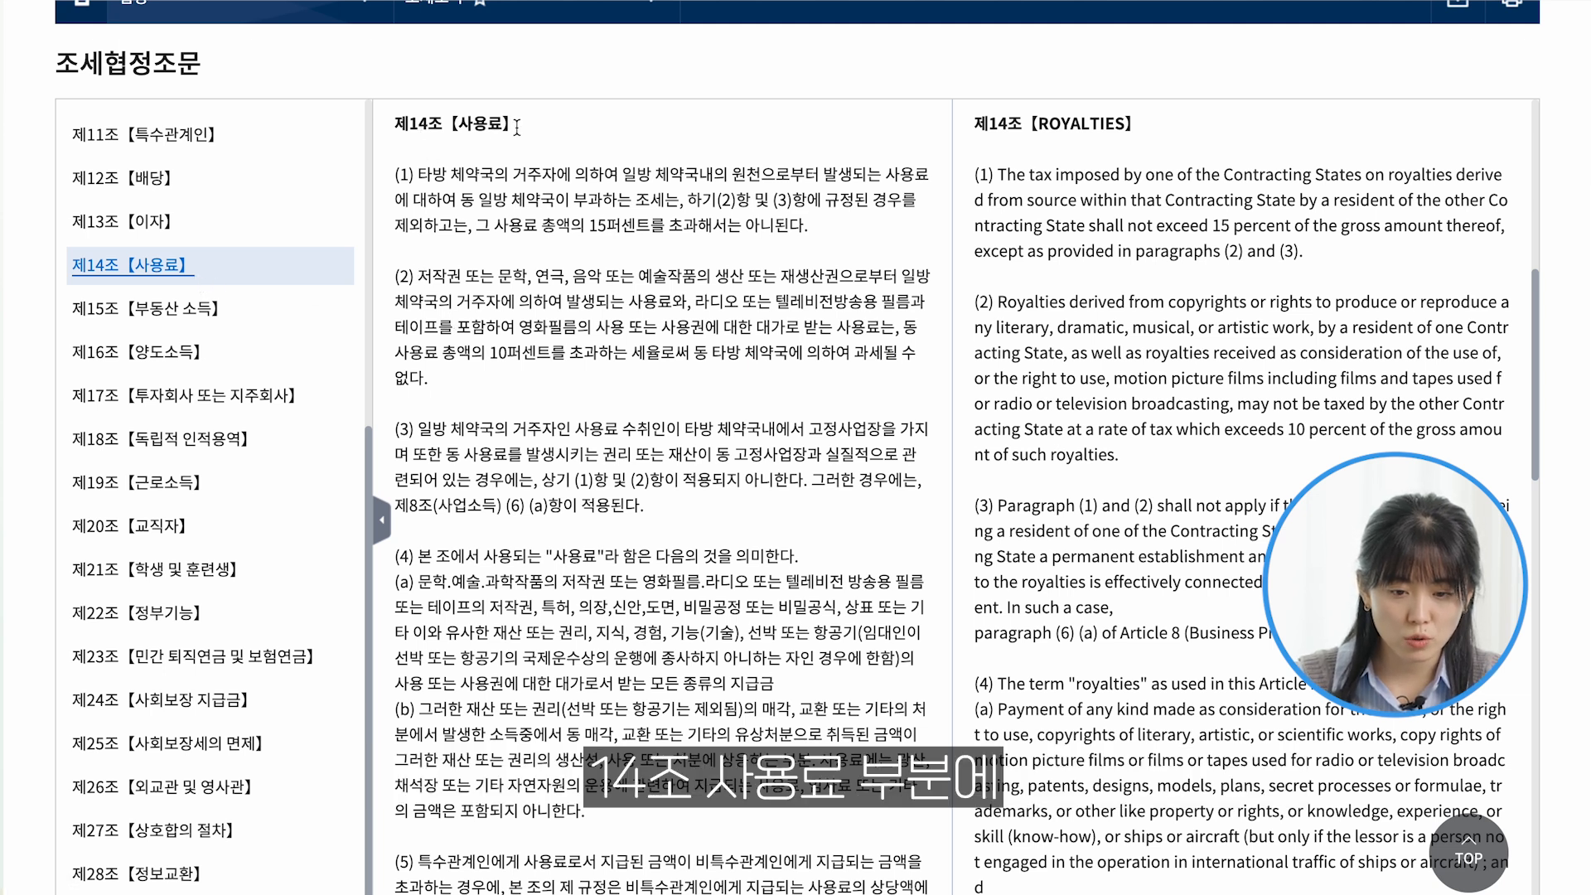
left_click_drag(421, 278, 927, 297)
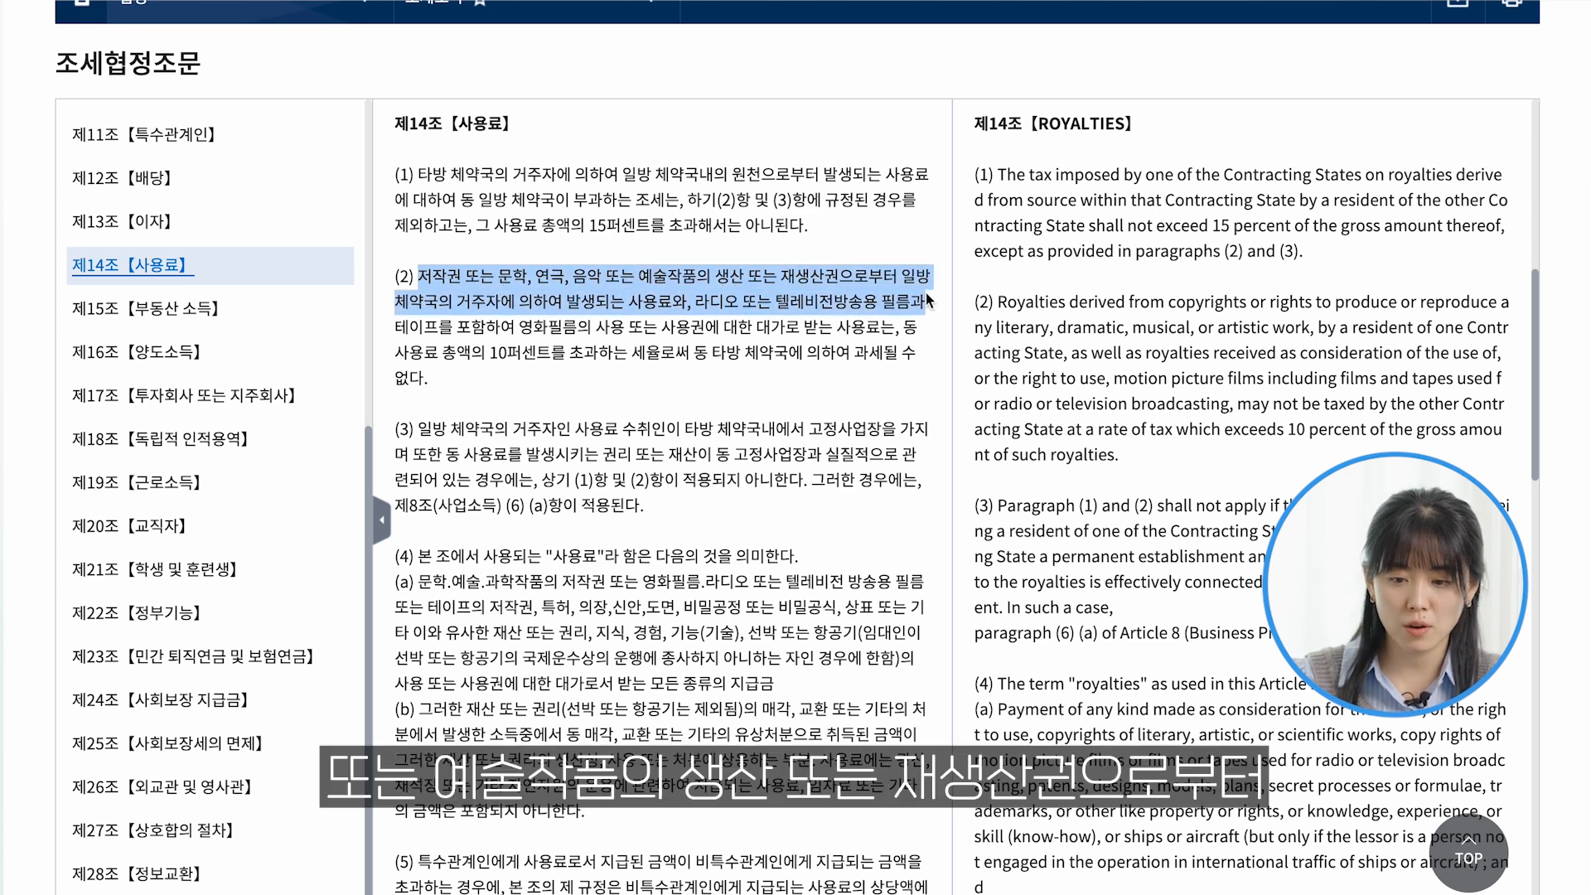
left_click_drag(927, 292, 788, 380)
left_click(906, 334)
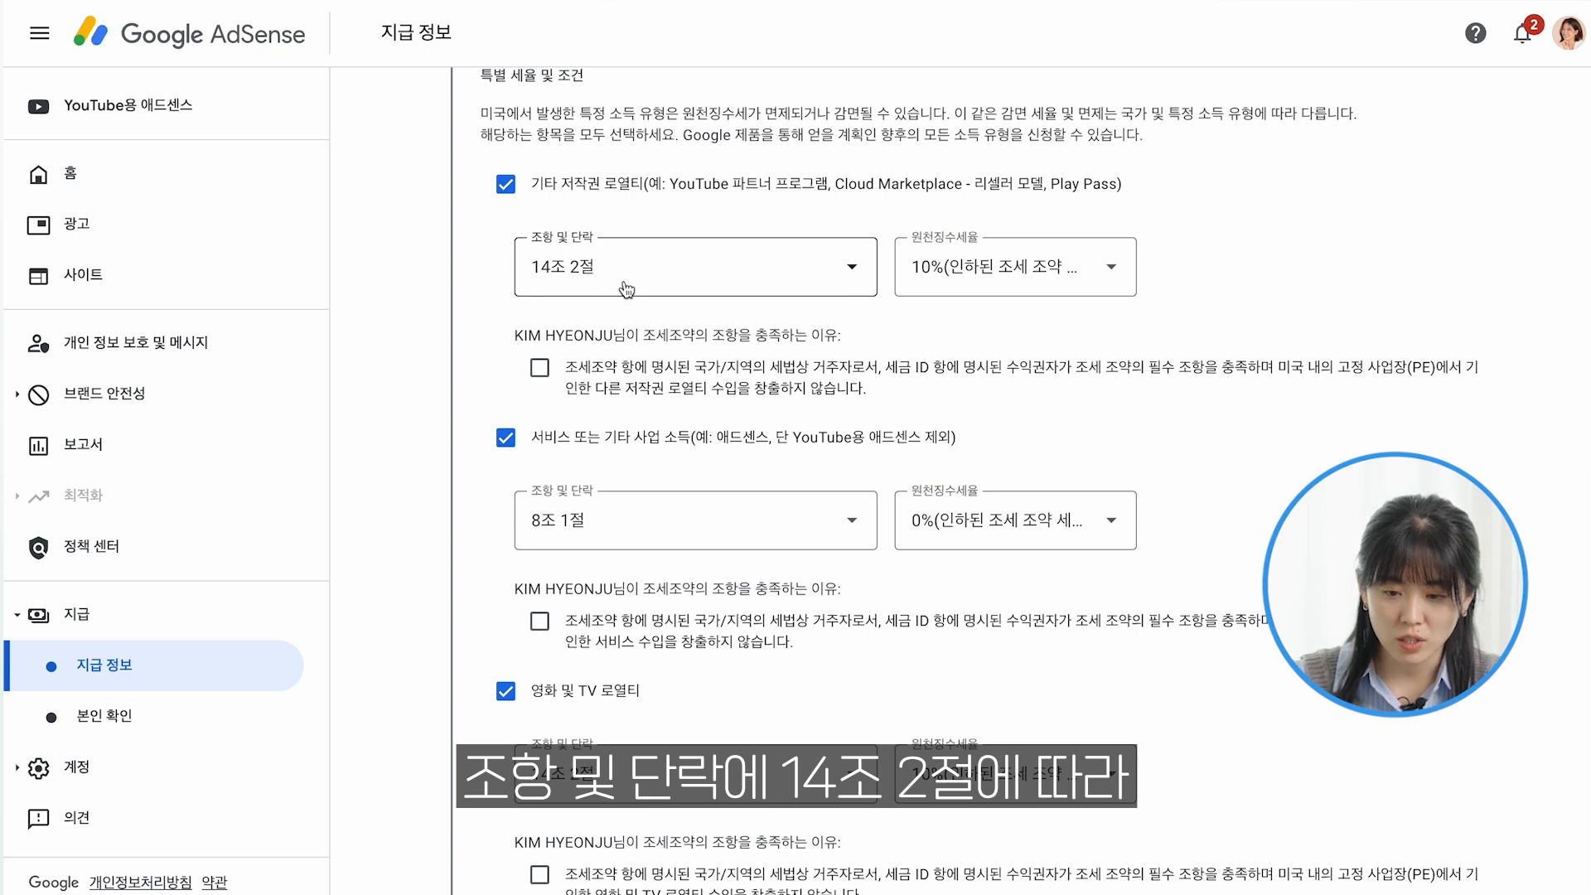
Back in the AdSense tax form, recheck the 10% reduced treaty rate for other copyright royalties and for film and TV royalties
left_click(983, 267)
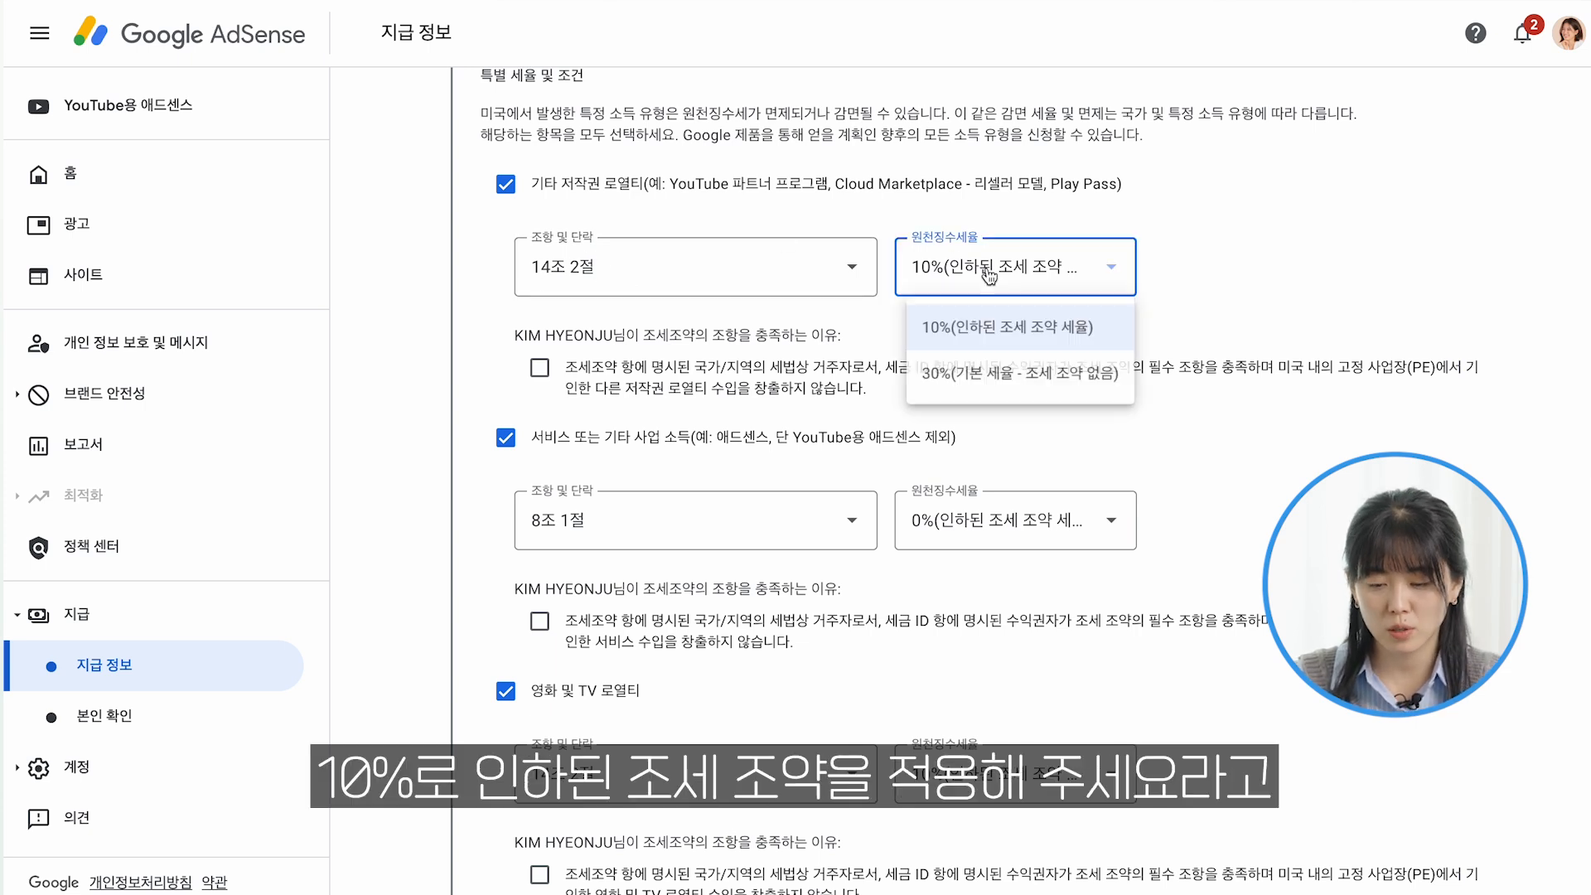
left_click(1010, 340)
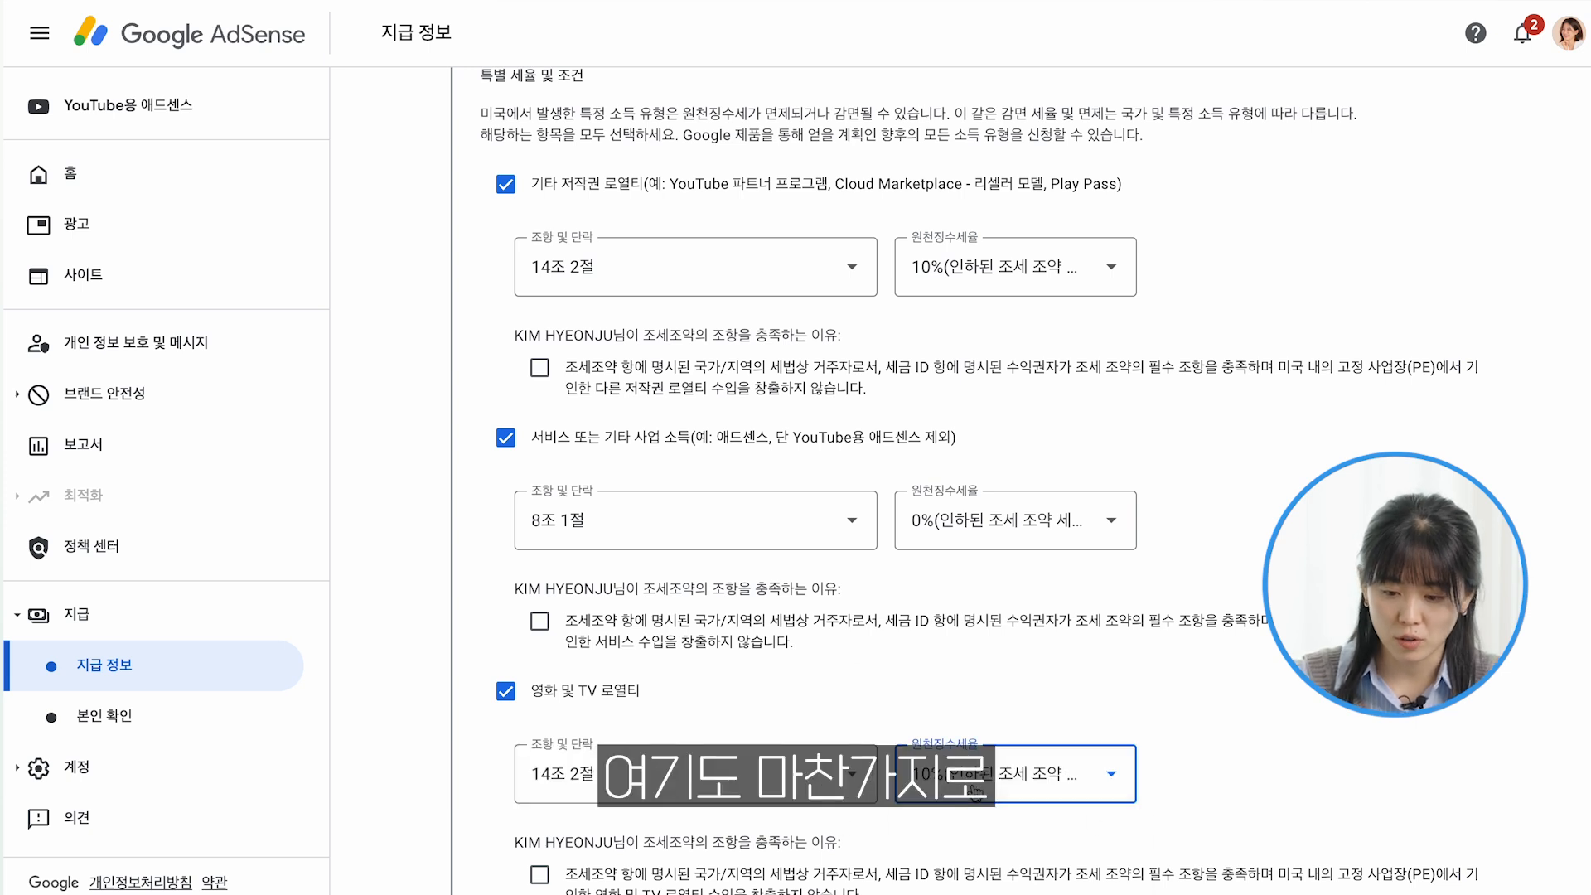
left_click(1069, 783)
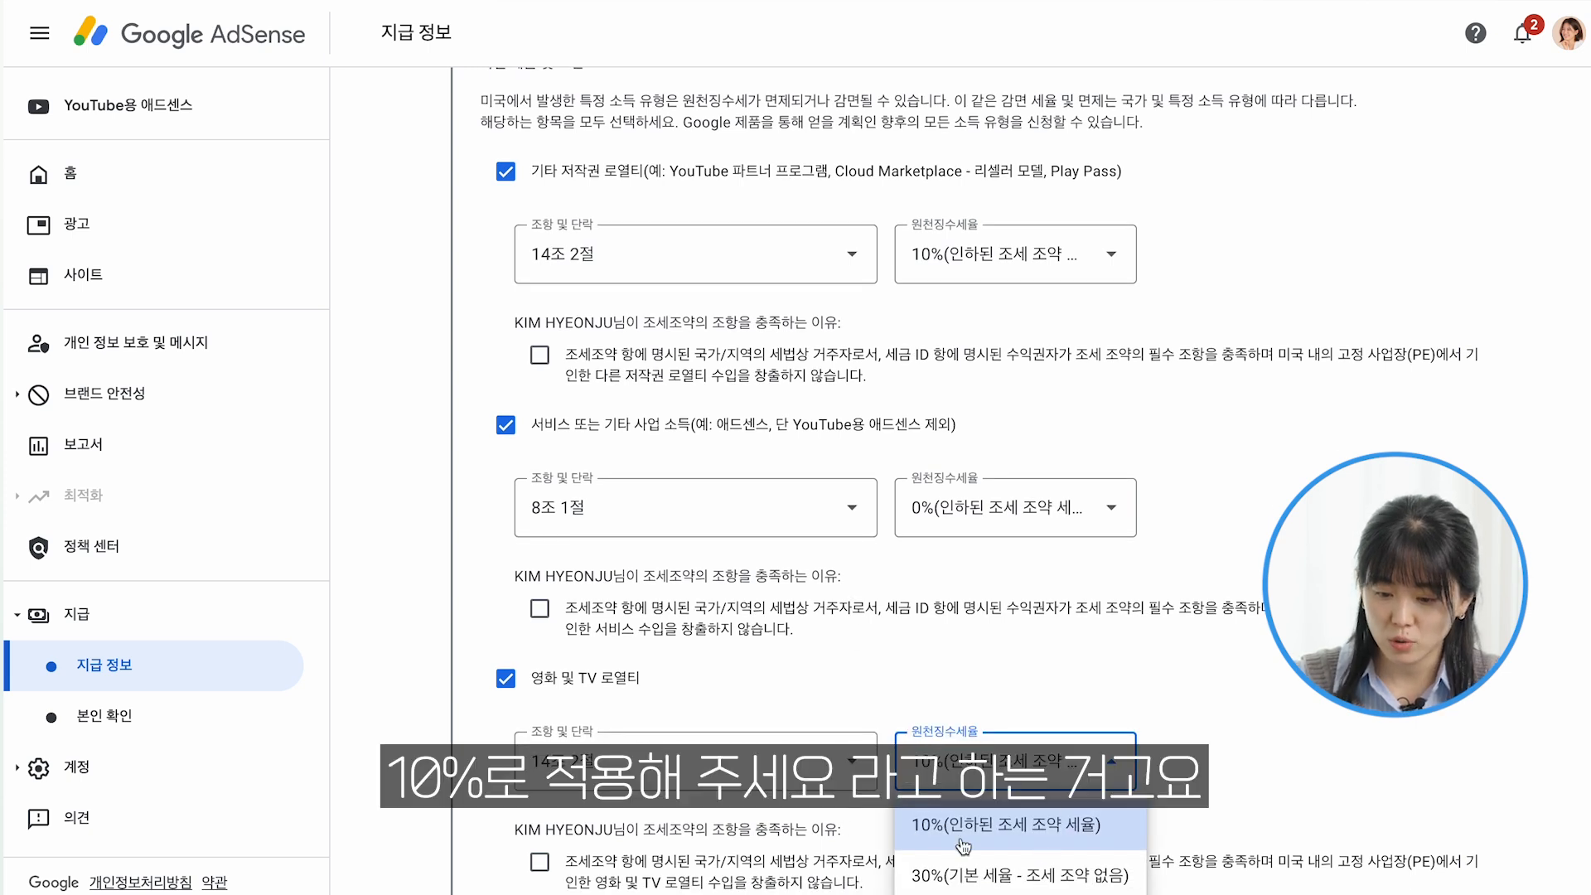
left_click(1007, 843)
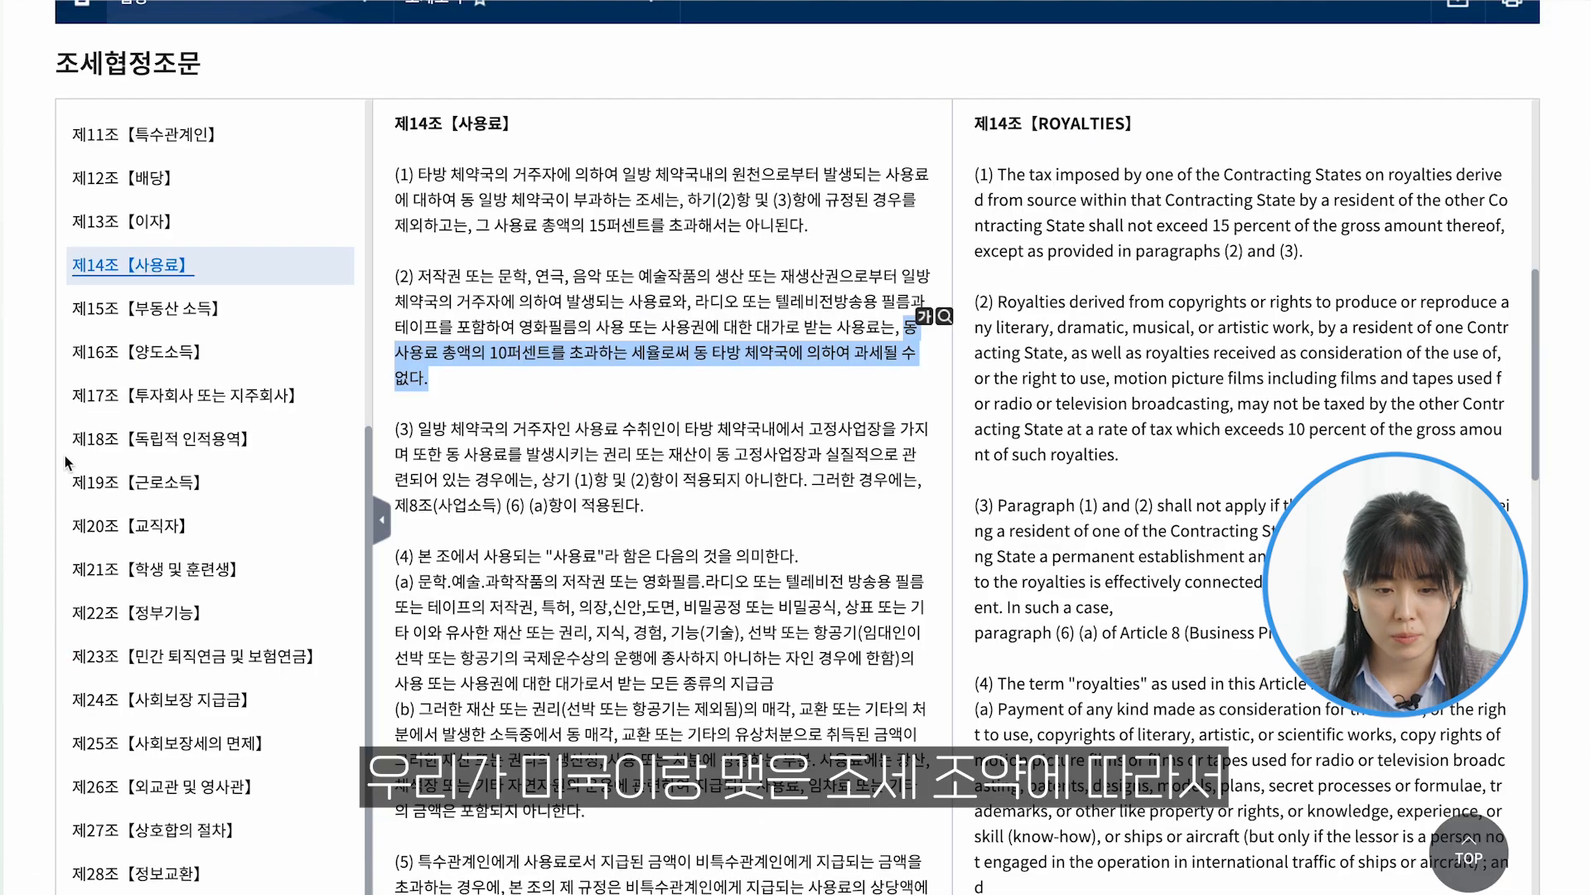
Open Article 8 (사업소득) in the tax treaty text and read paragraph 1 on how business profits are taxed
scroll(249, 393, "up", 2)
scroll(250, 391, "up", 3)
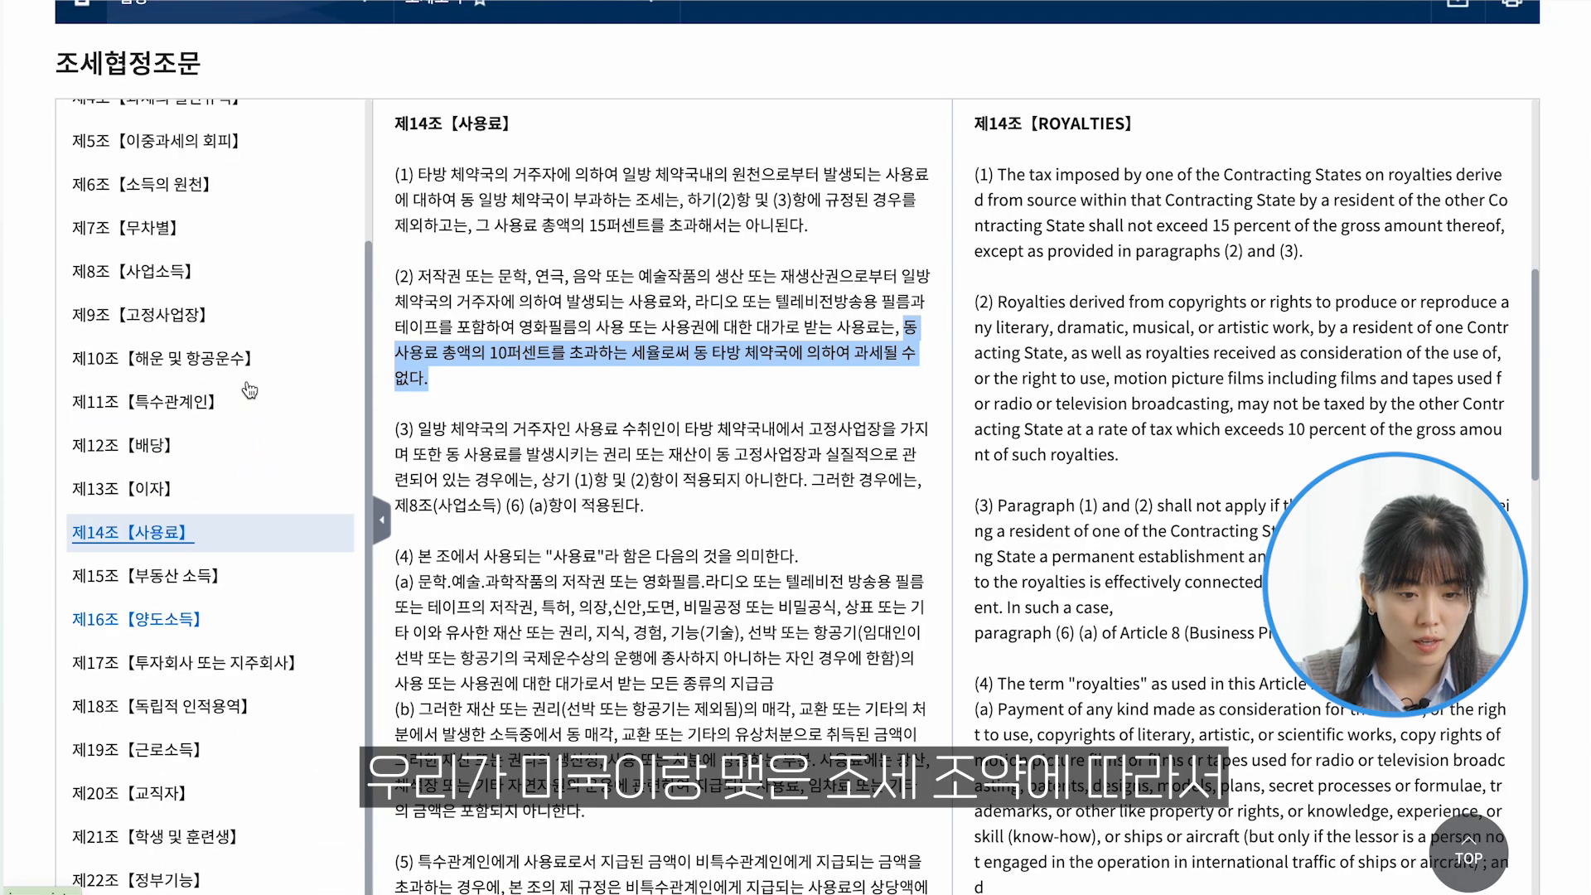
left_click(96, 277)
left_click_drag(418, 175, 698, 196)
left_click(698, 196)
left_click_drag(562, 225, 826, 236)
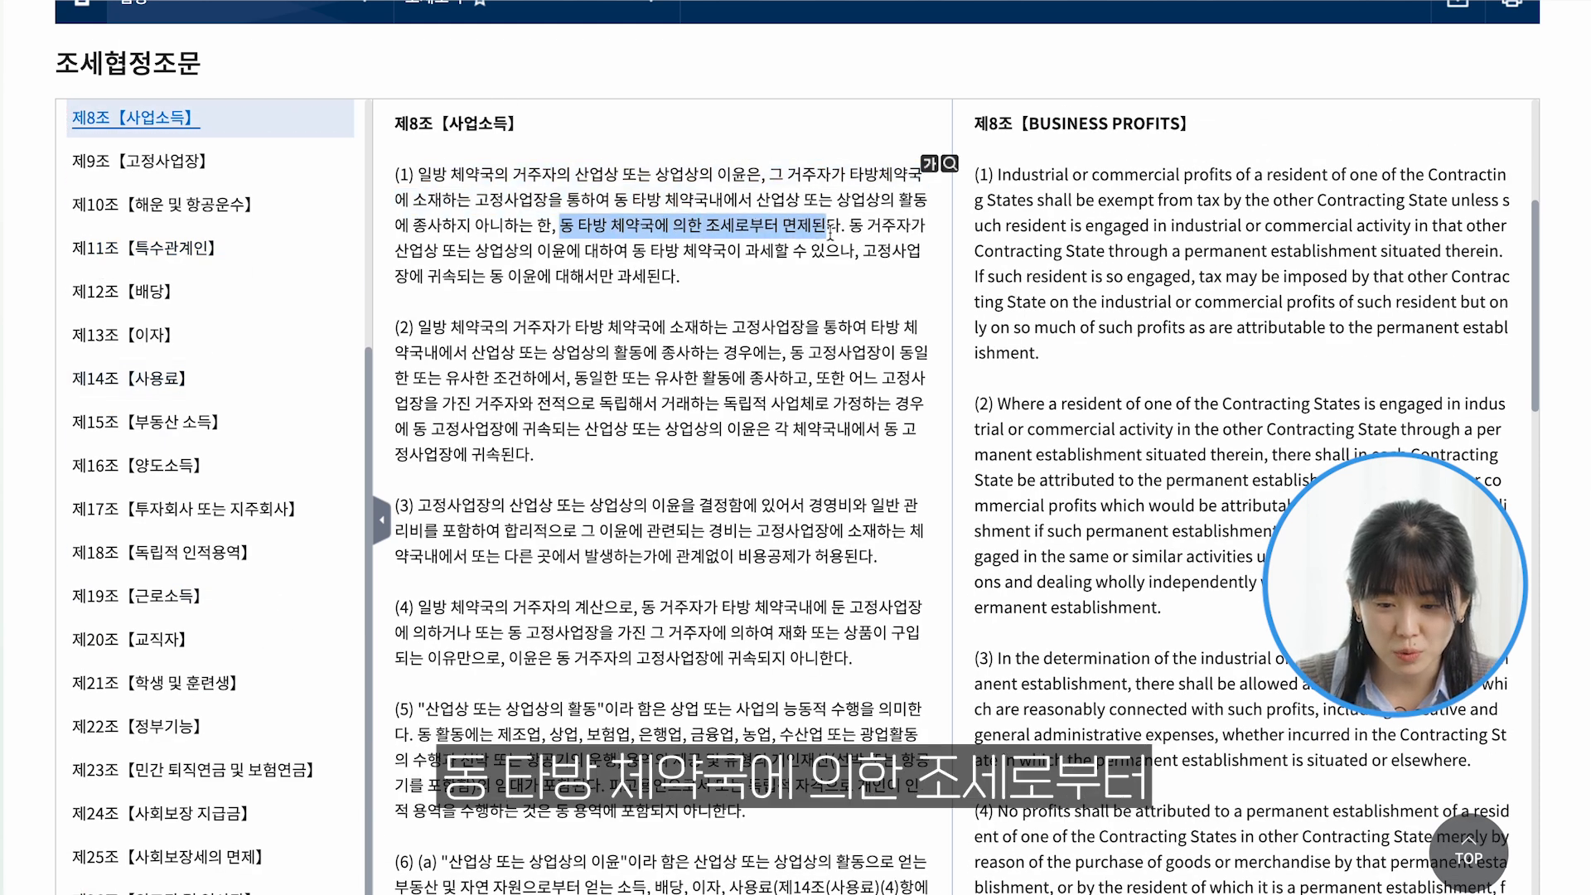
left_click(797, 253)
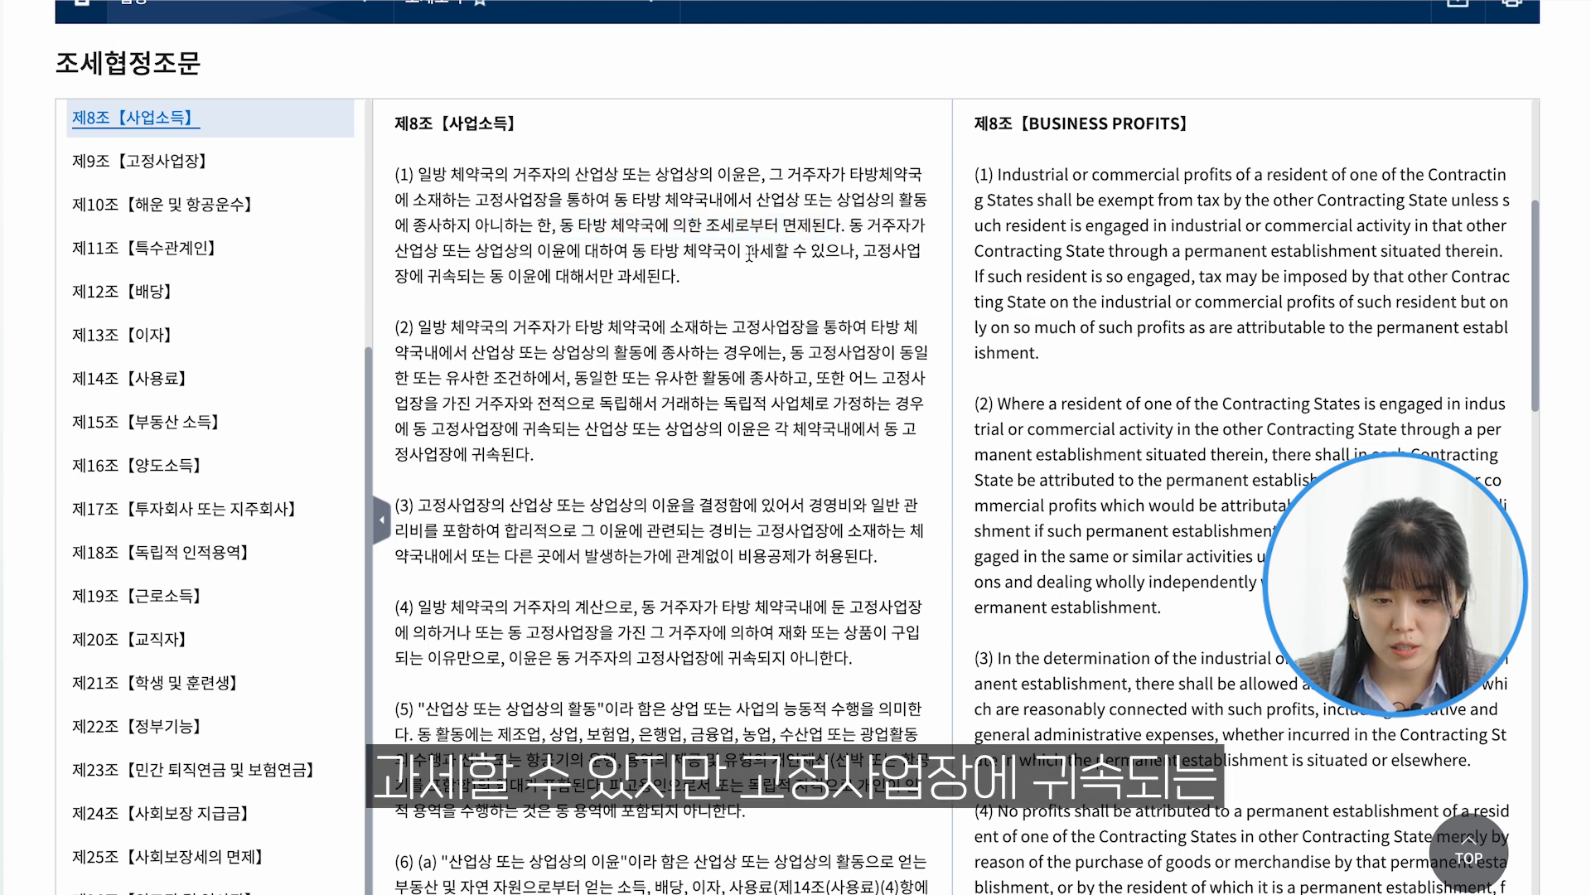
left_click_drag(753, 253, 714, 276)
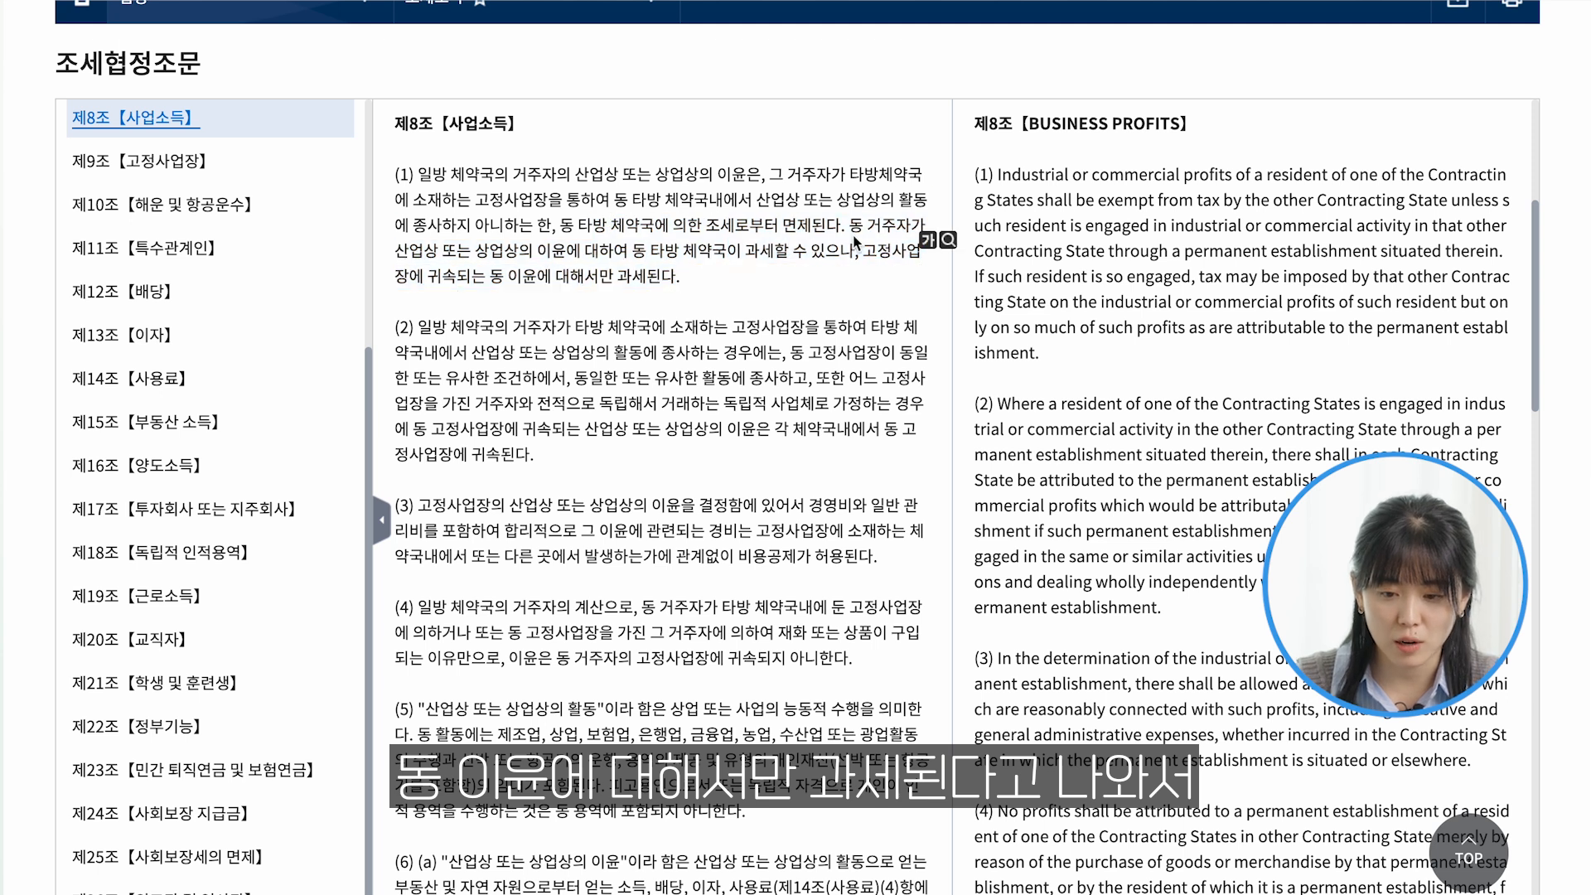
Back in the AdSense tax form, recheck the 0% treaty rate for services income and the 10% rate for other copyright royalties
left_click_drag(846, 227, 561, 225)
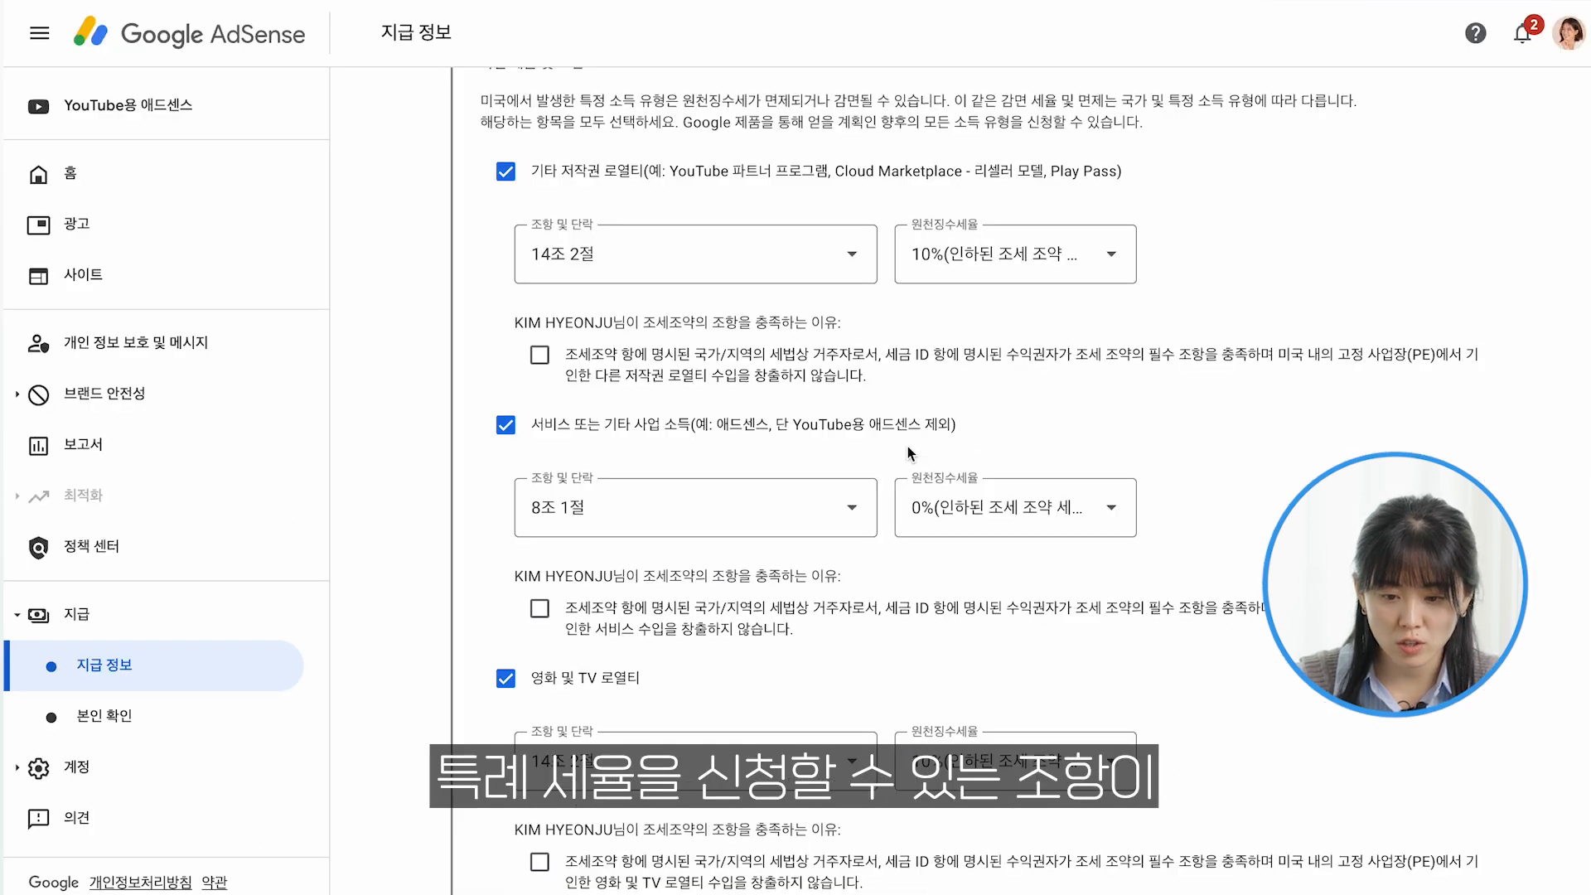
left_click(1019, 509)
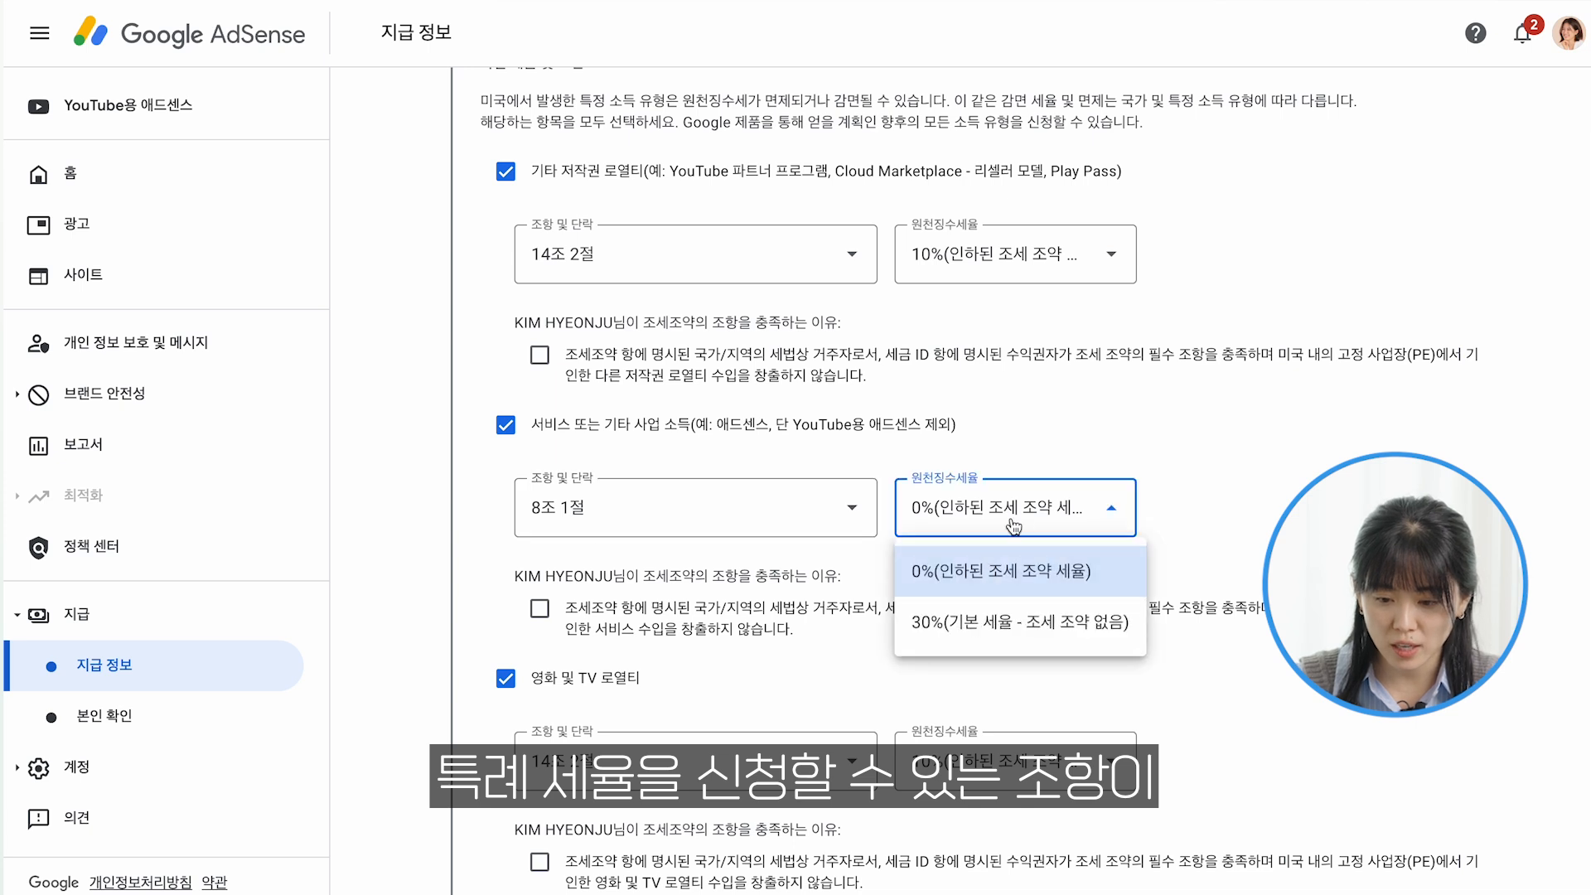
left_click(986, 576)
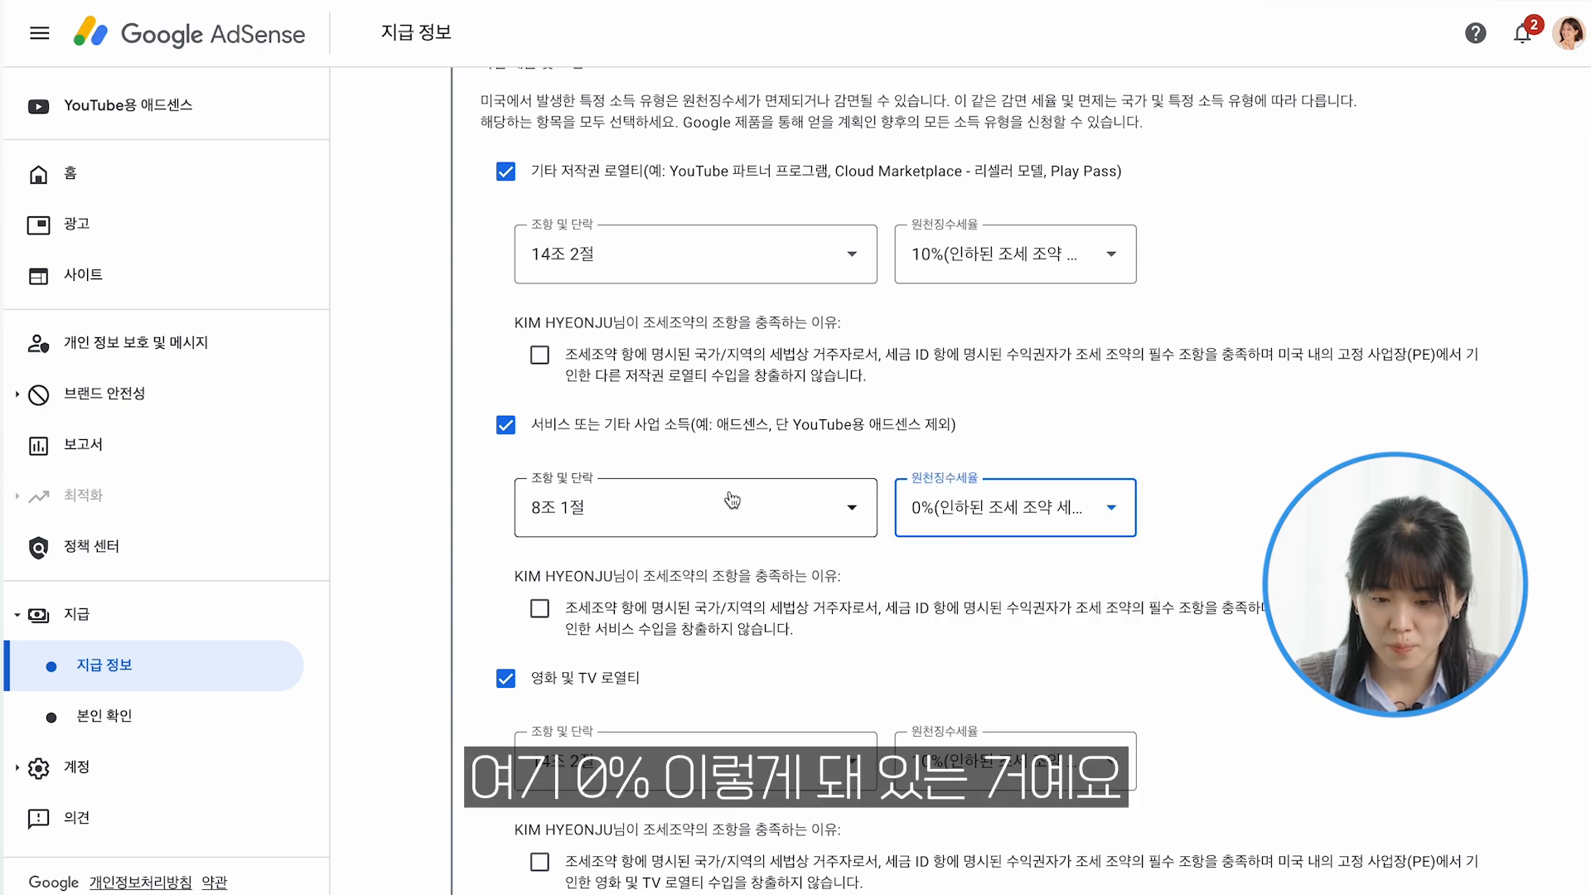
left_click(1238, 553)
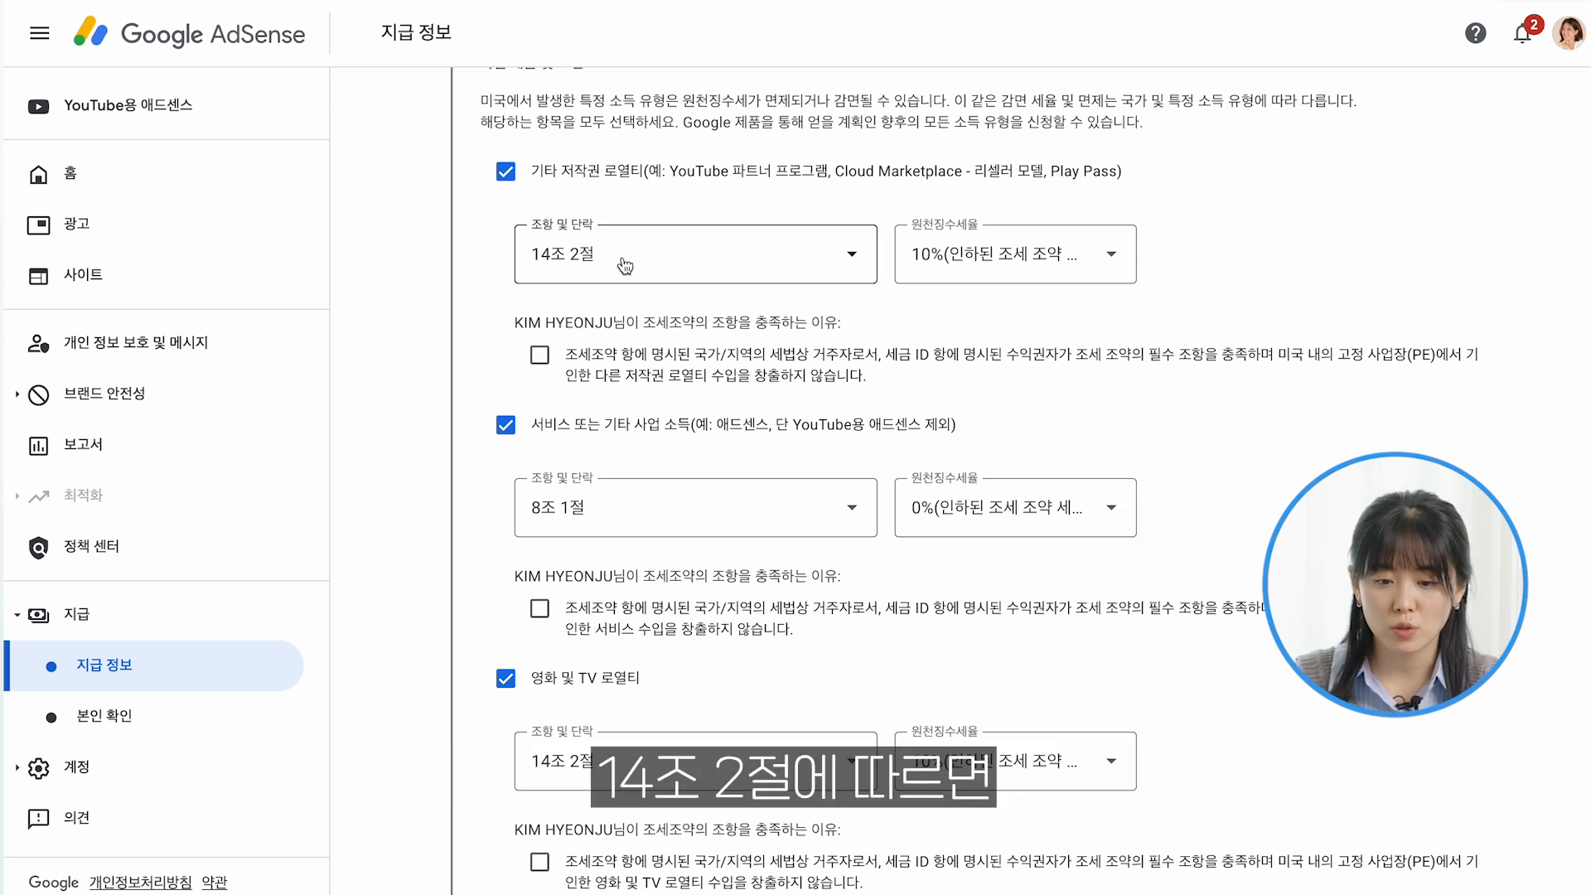
left_click(990, 258)
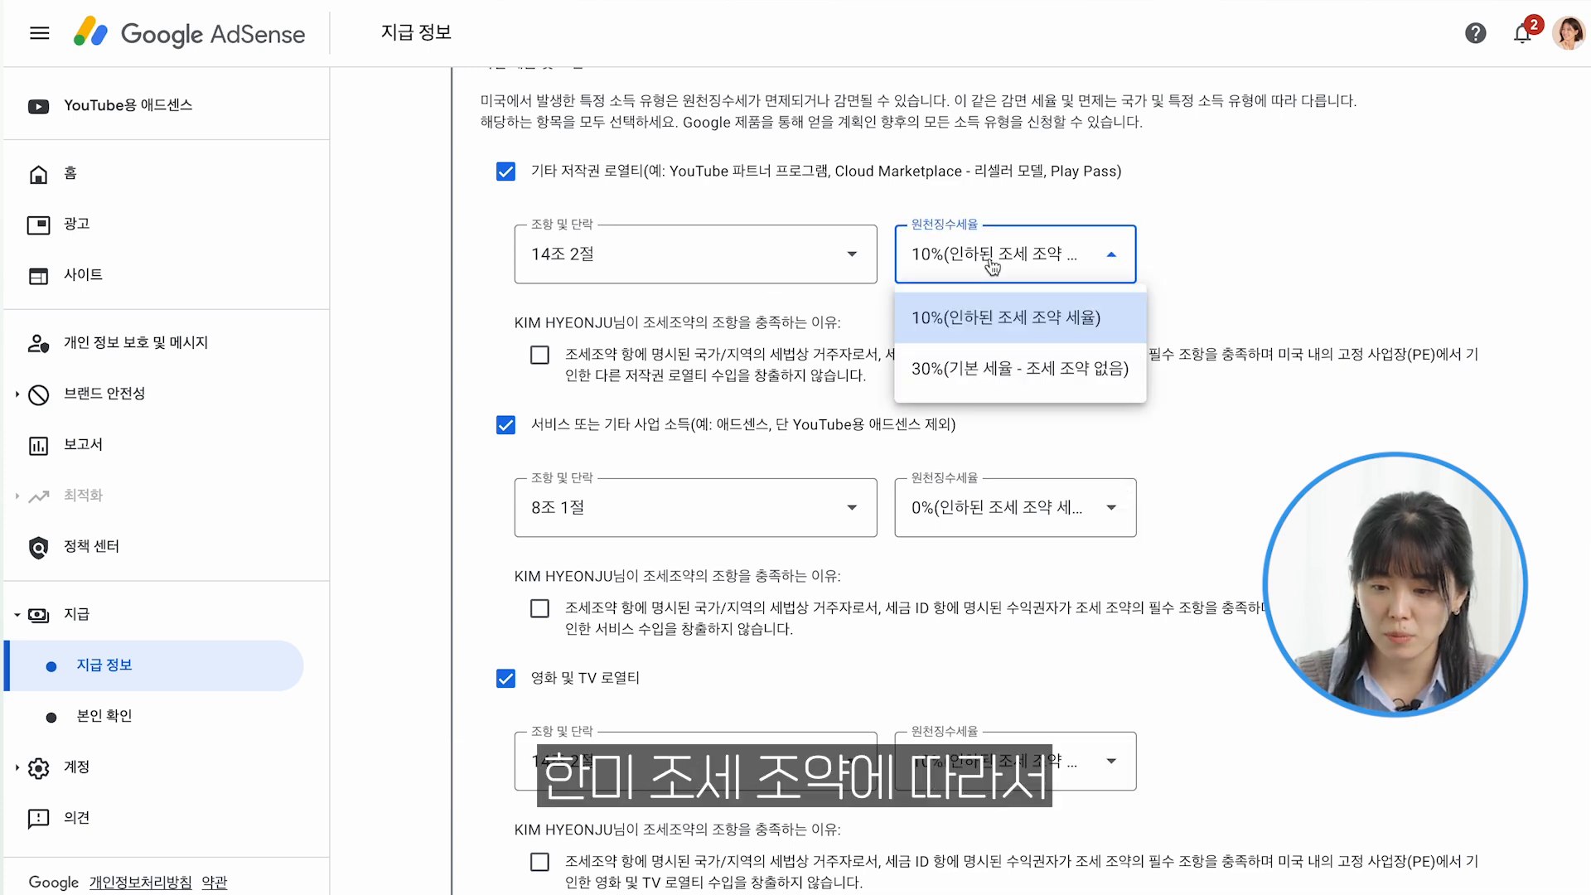
left_click(1029, 317)
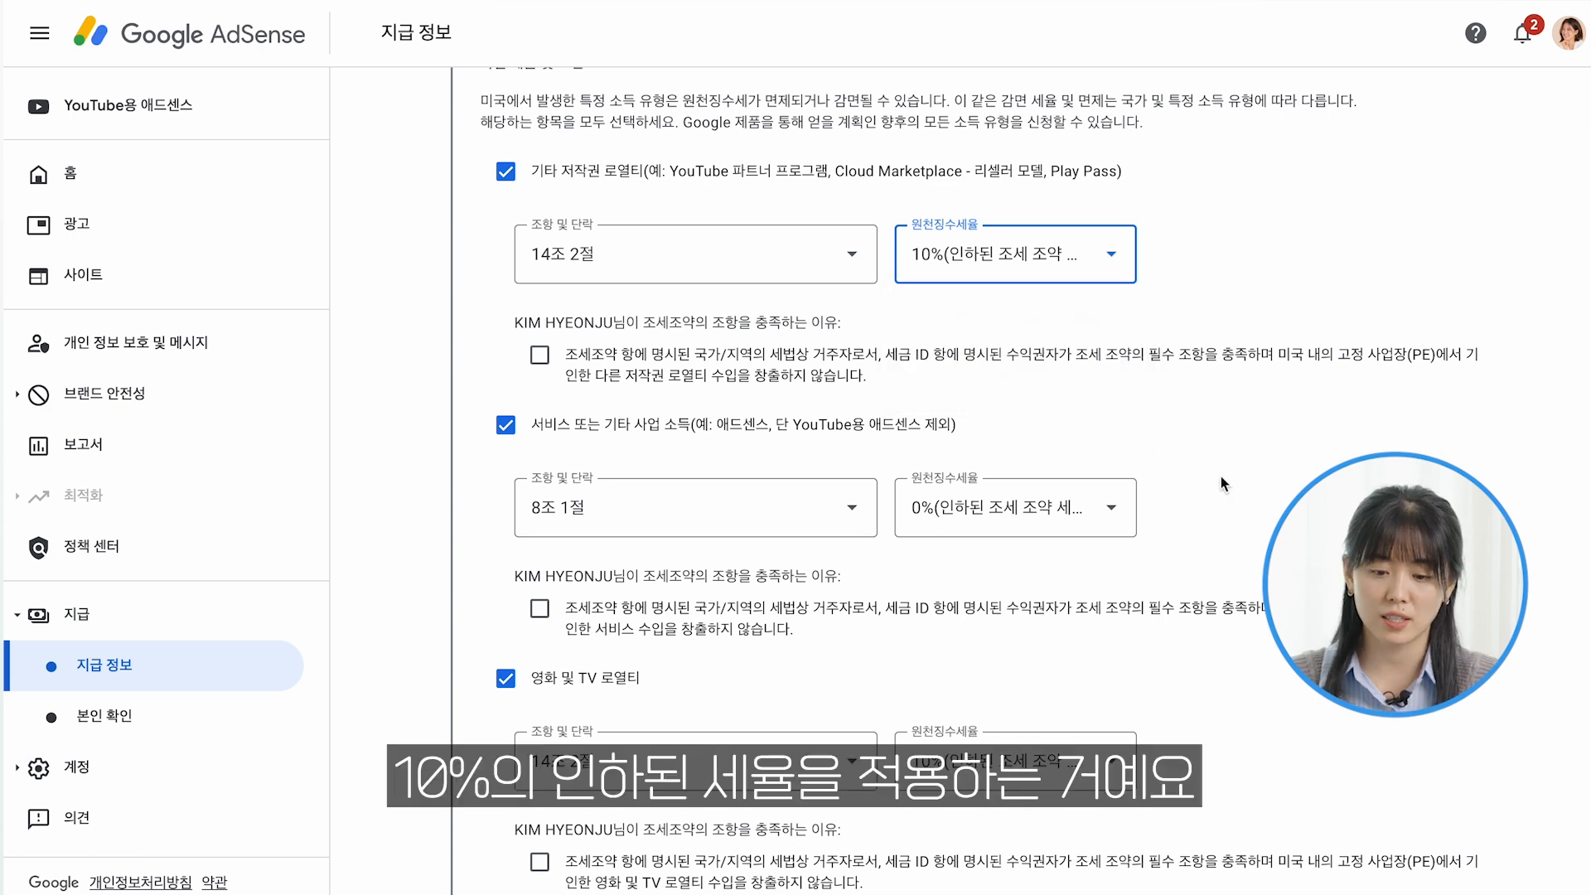
Confirm that the treaty conditions are met for other copyright royalties, services income, and film and TV royalties, and complete the tax treaty section
scroll(980, 480, "up", 1)
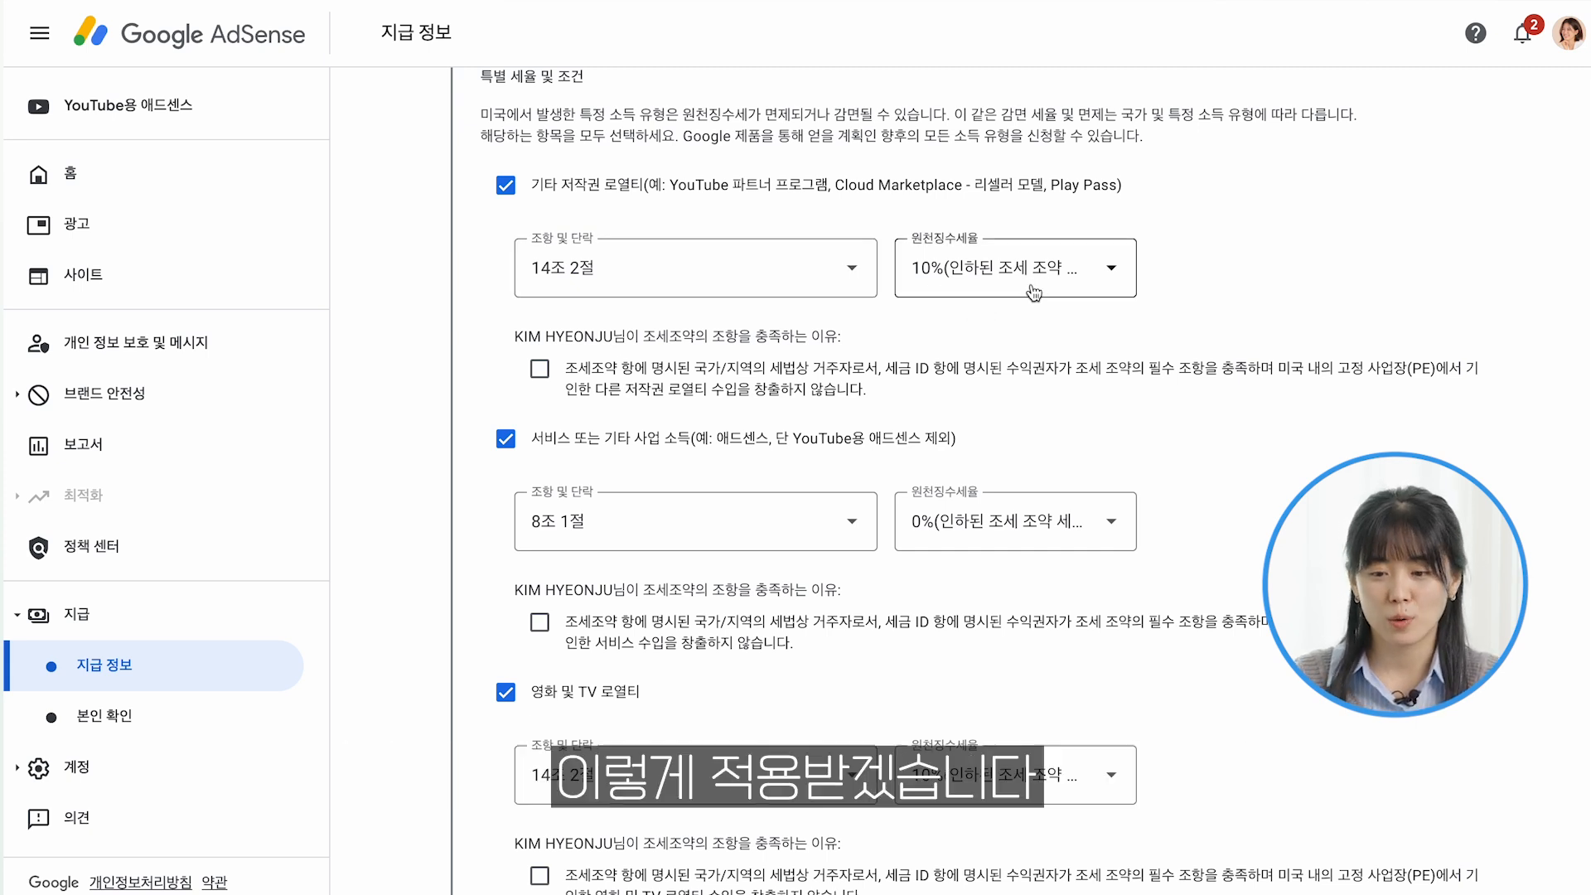
scroll(1138, 540, "down", 1)
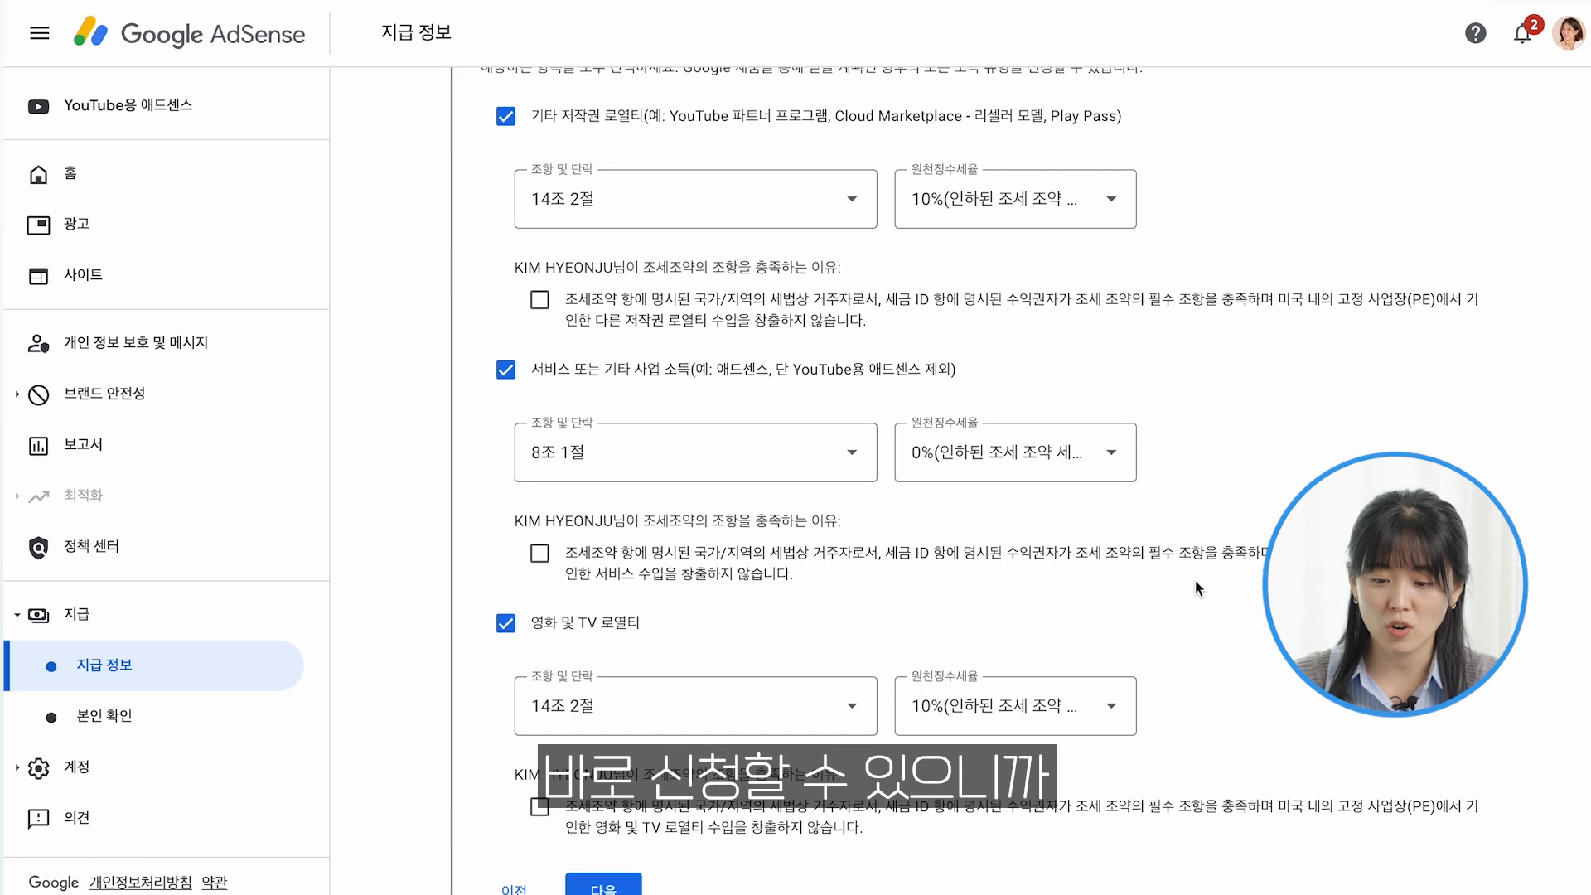
scroll(1195, 580, "up", 2)
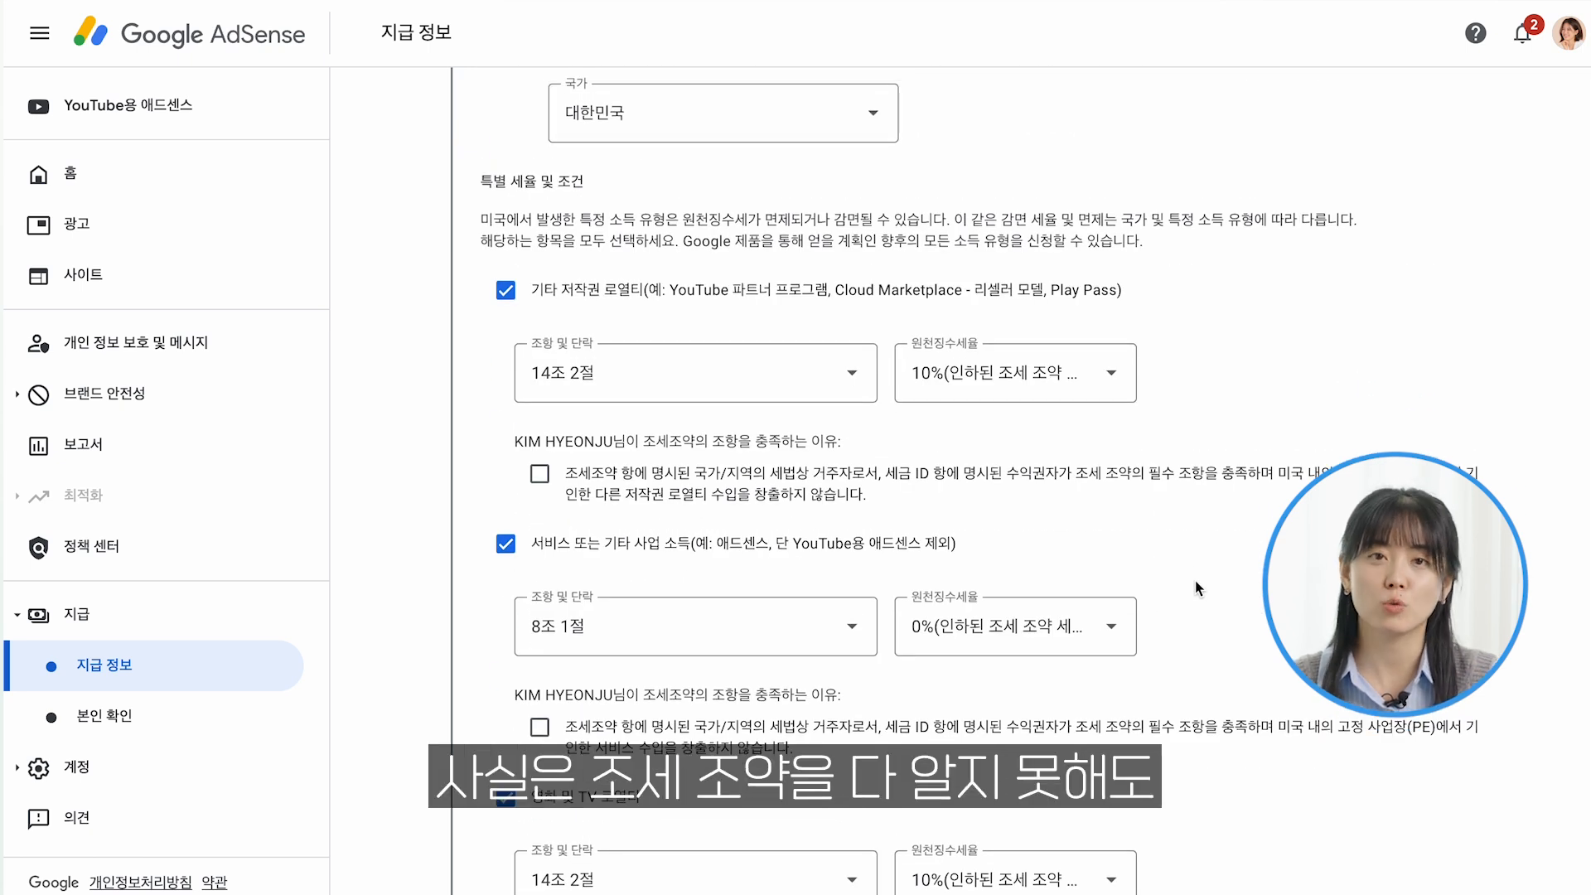
scroll(1194, 580, "down", 1)
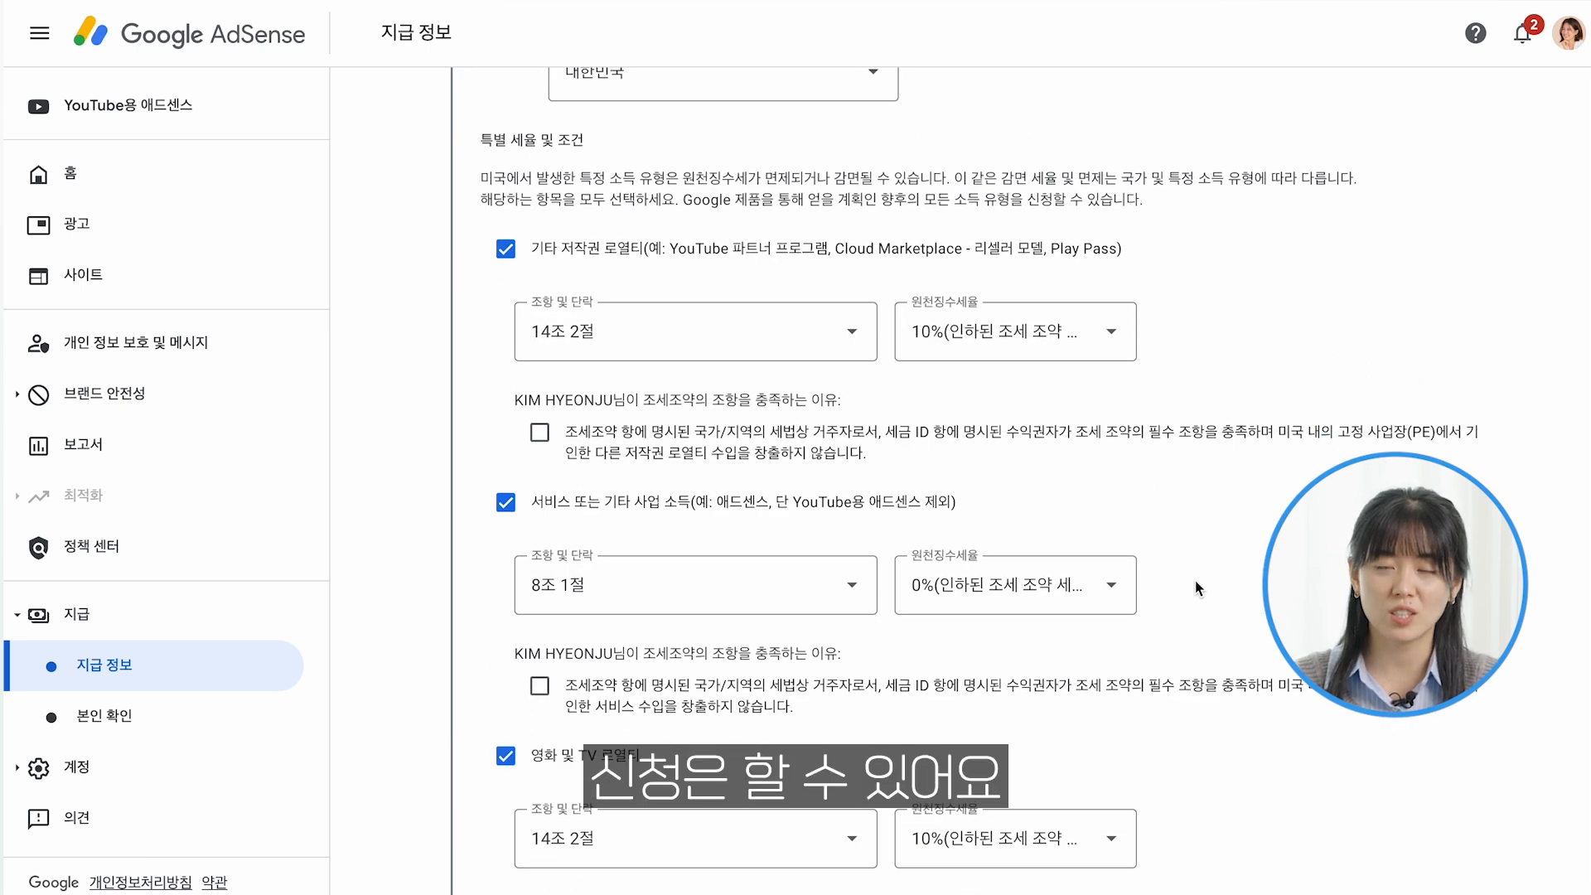
scroll(1195, 580, "down", 5)
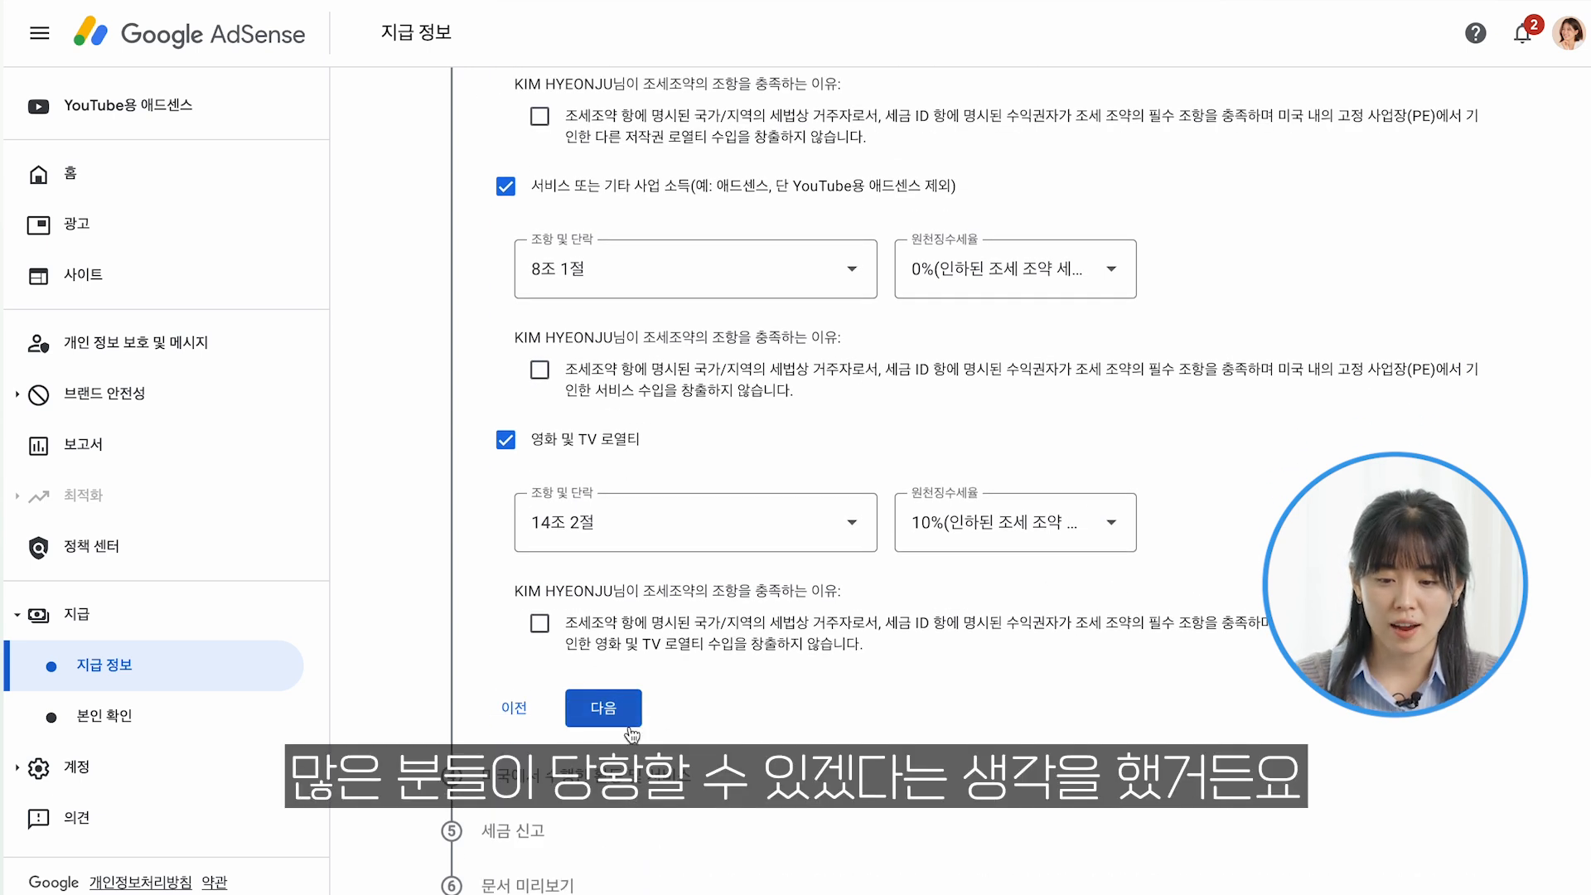
scroll(710, 668, "up", 1)
left_click(584, 763)
scroll(534, 356, "up", 2)
left_click(539, 351)
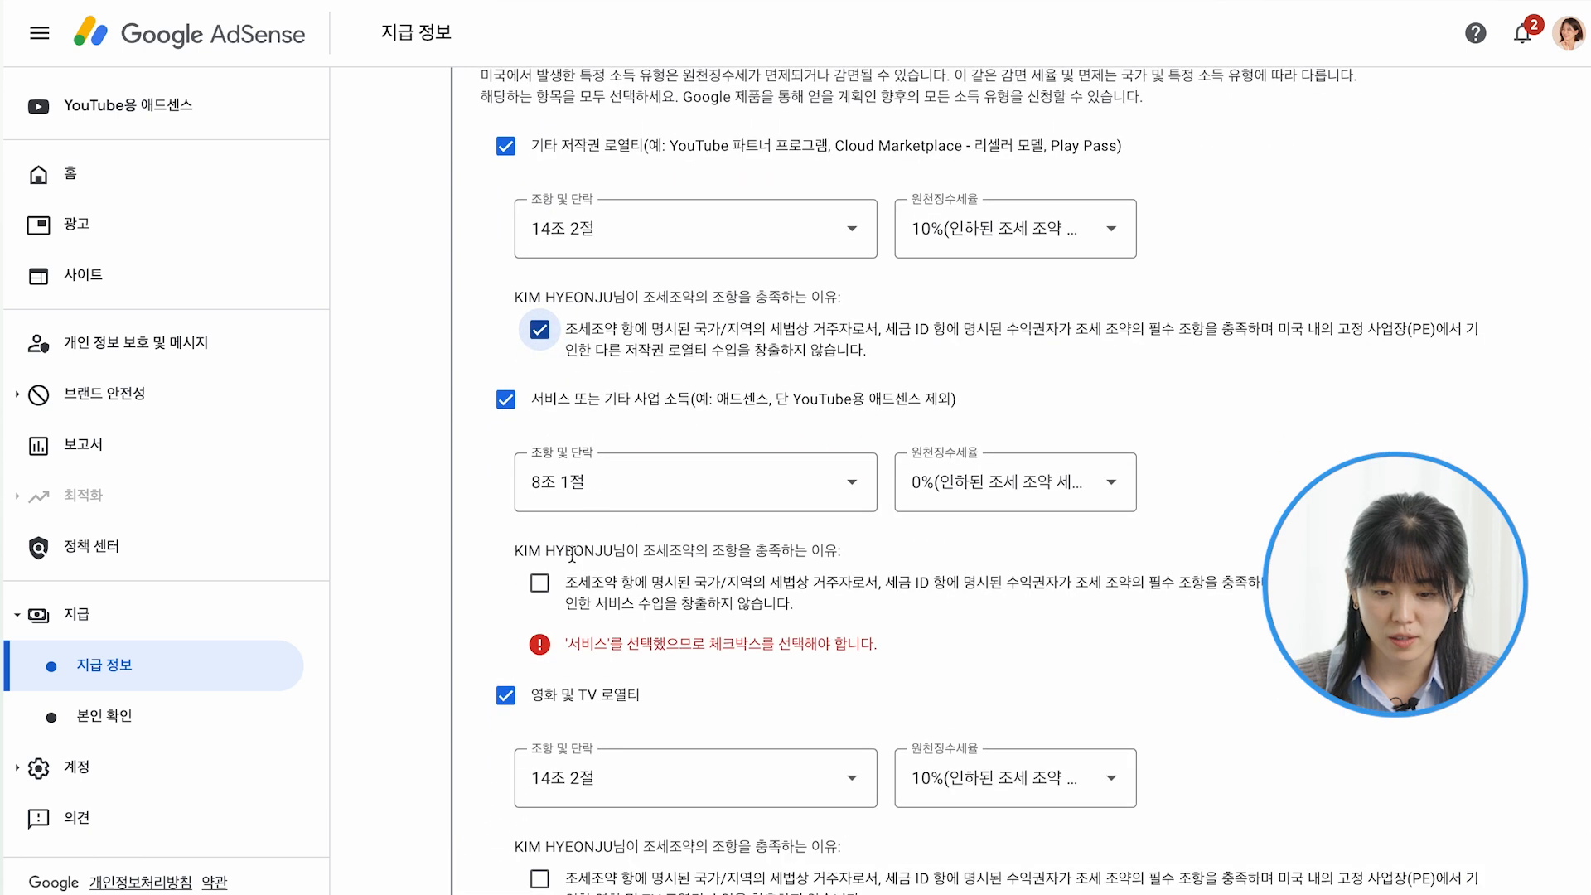
left_click(539, 583)
scroll(542, 580, "down", 3)
left_click(540, 644)
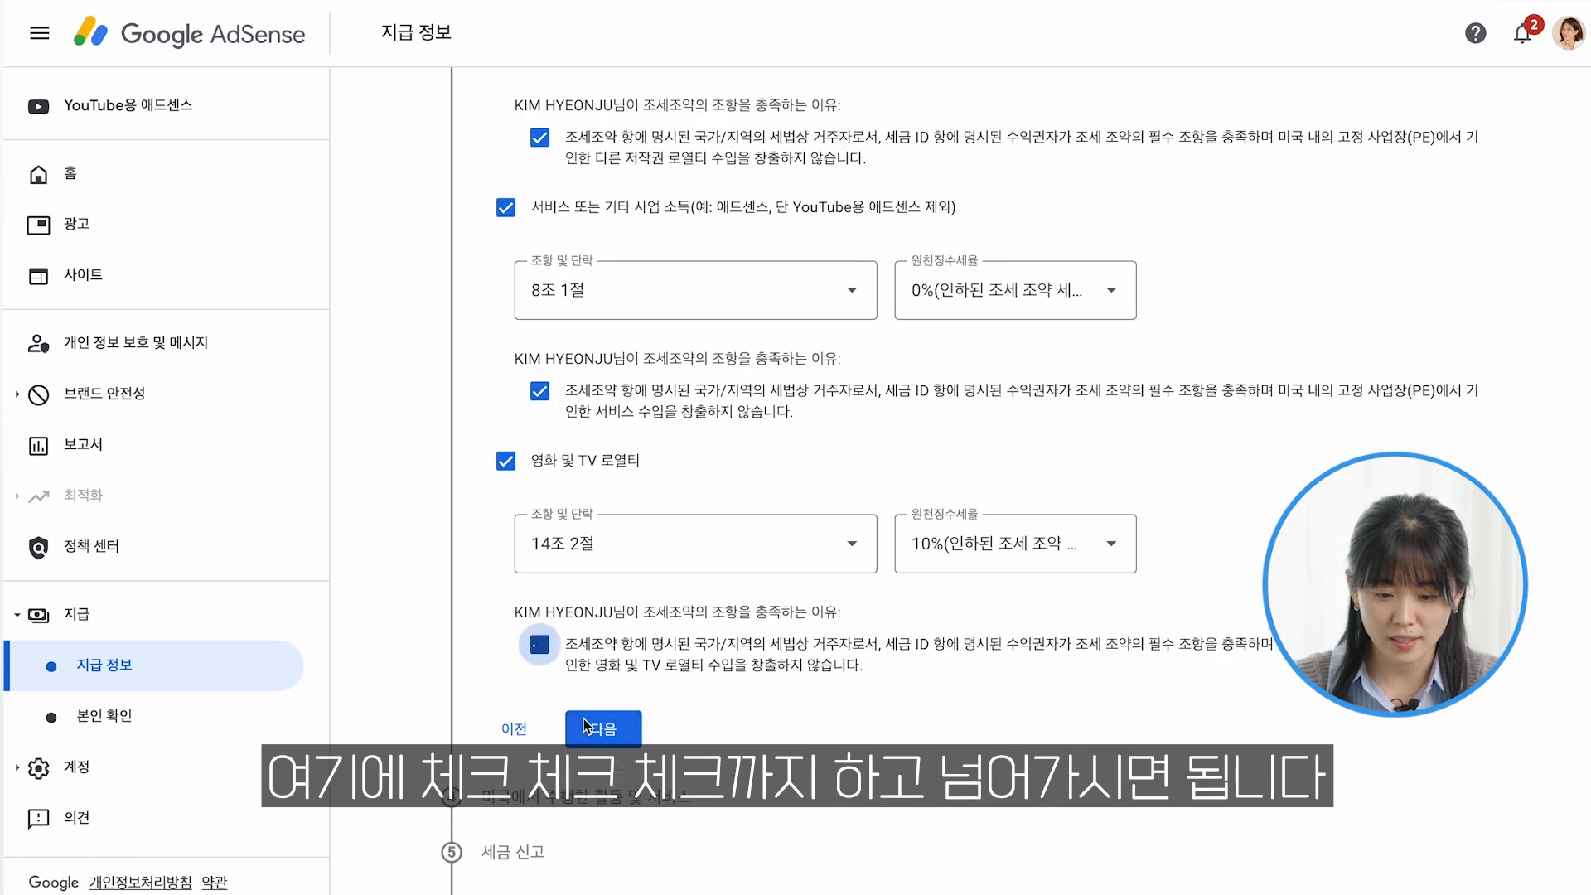
left_click(603, 729)
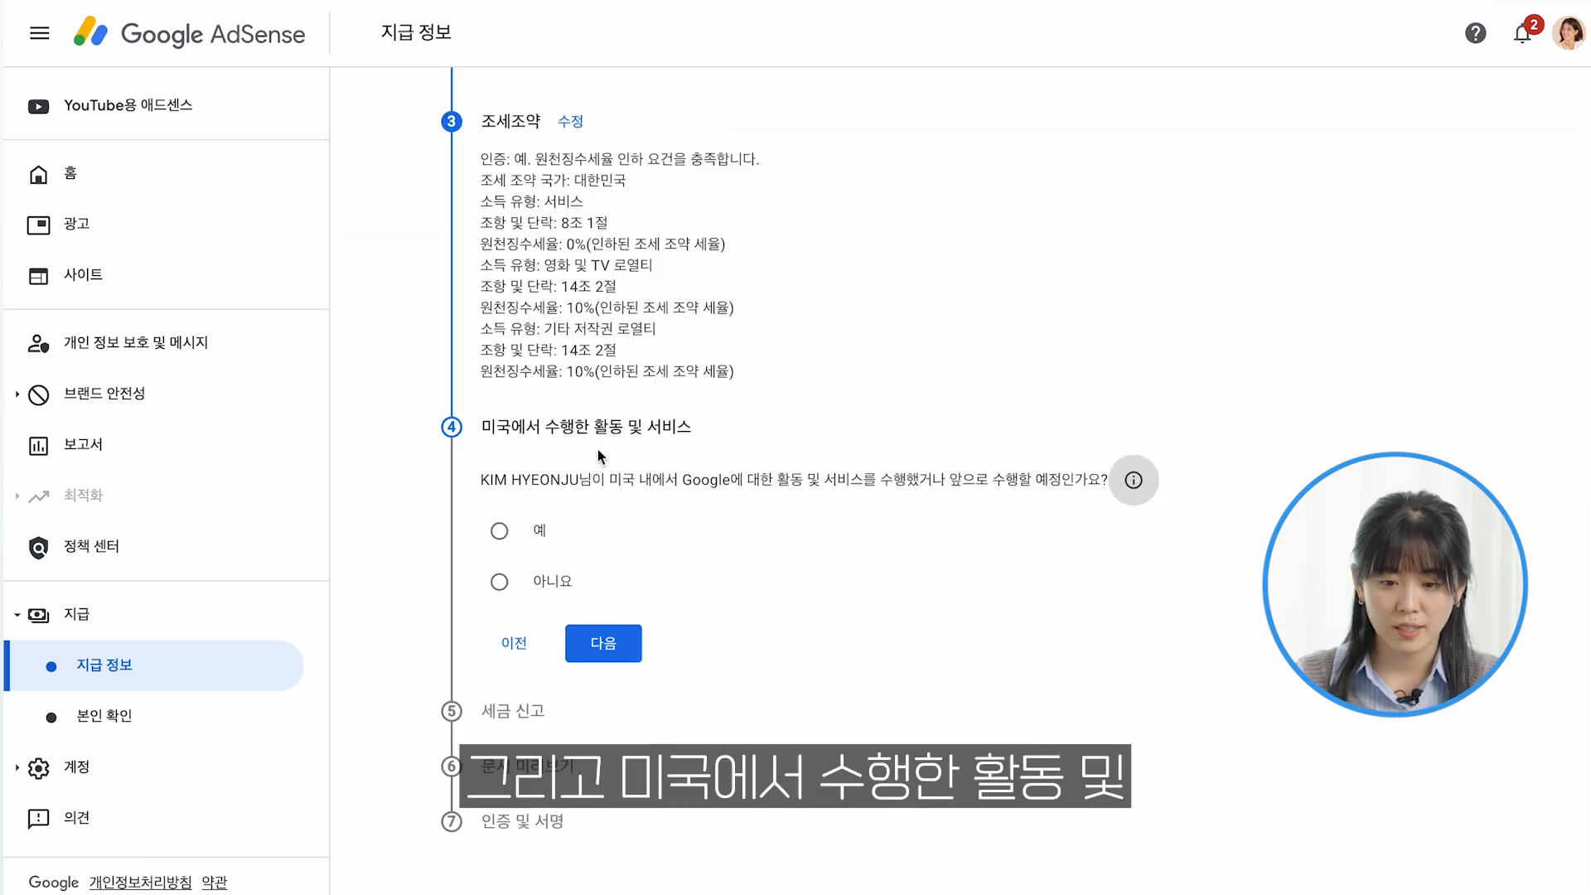
Answer 아니요 to the question on US activities and services, certify that services are performed only outside the US, and proceed
triple_click(518, 445)
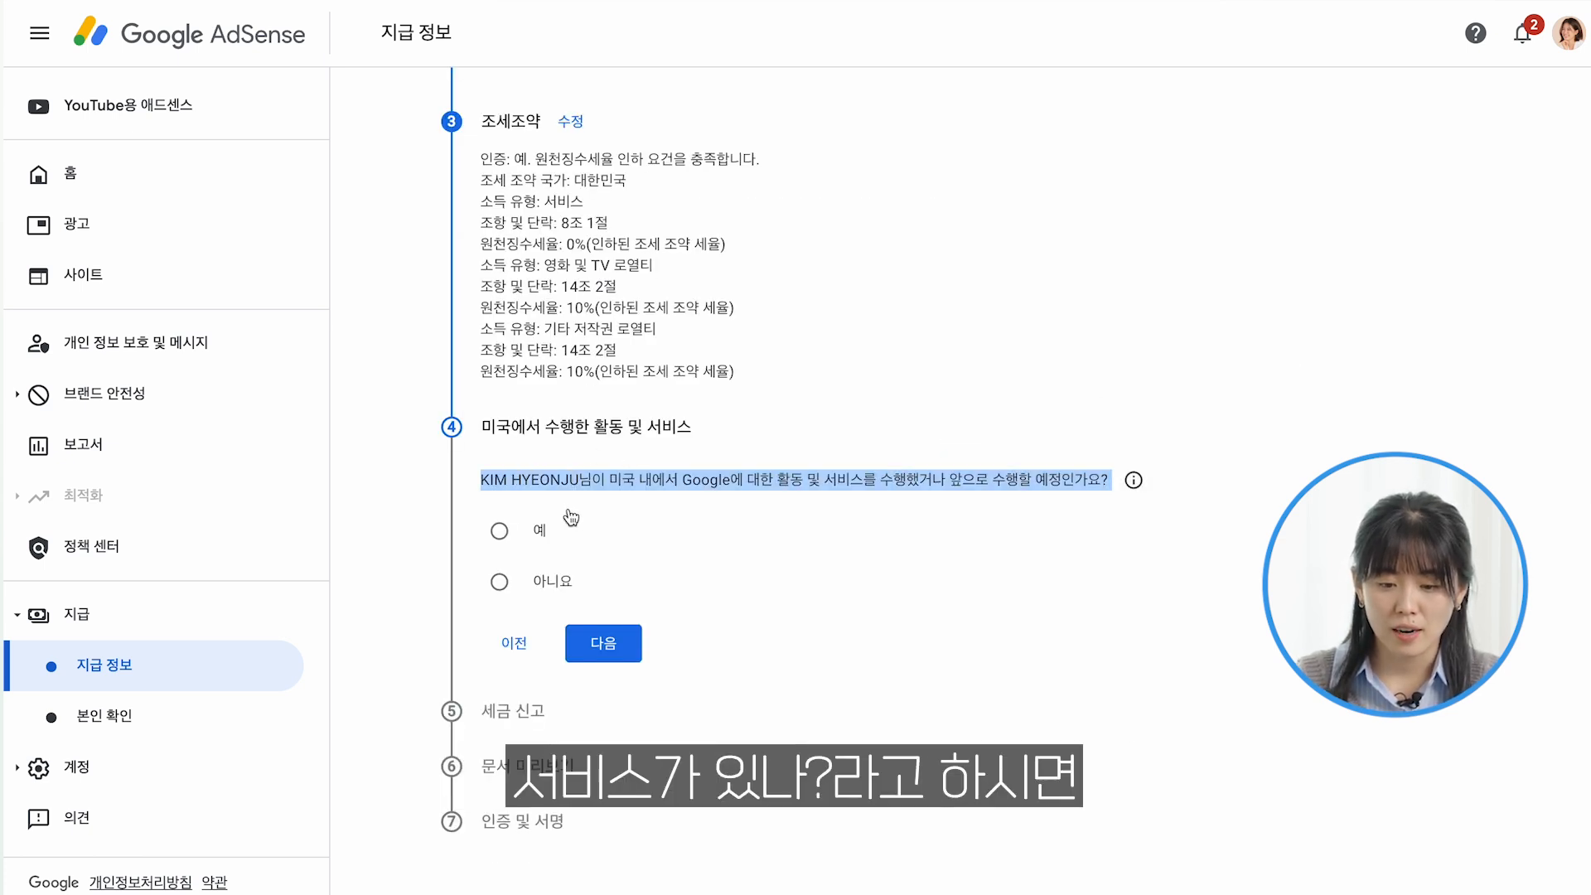
left_click(756, 506)
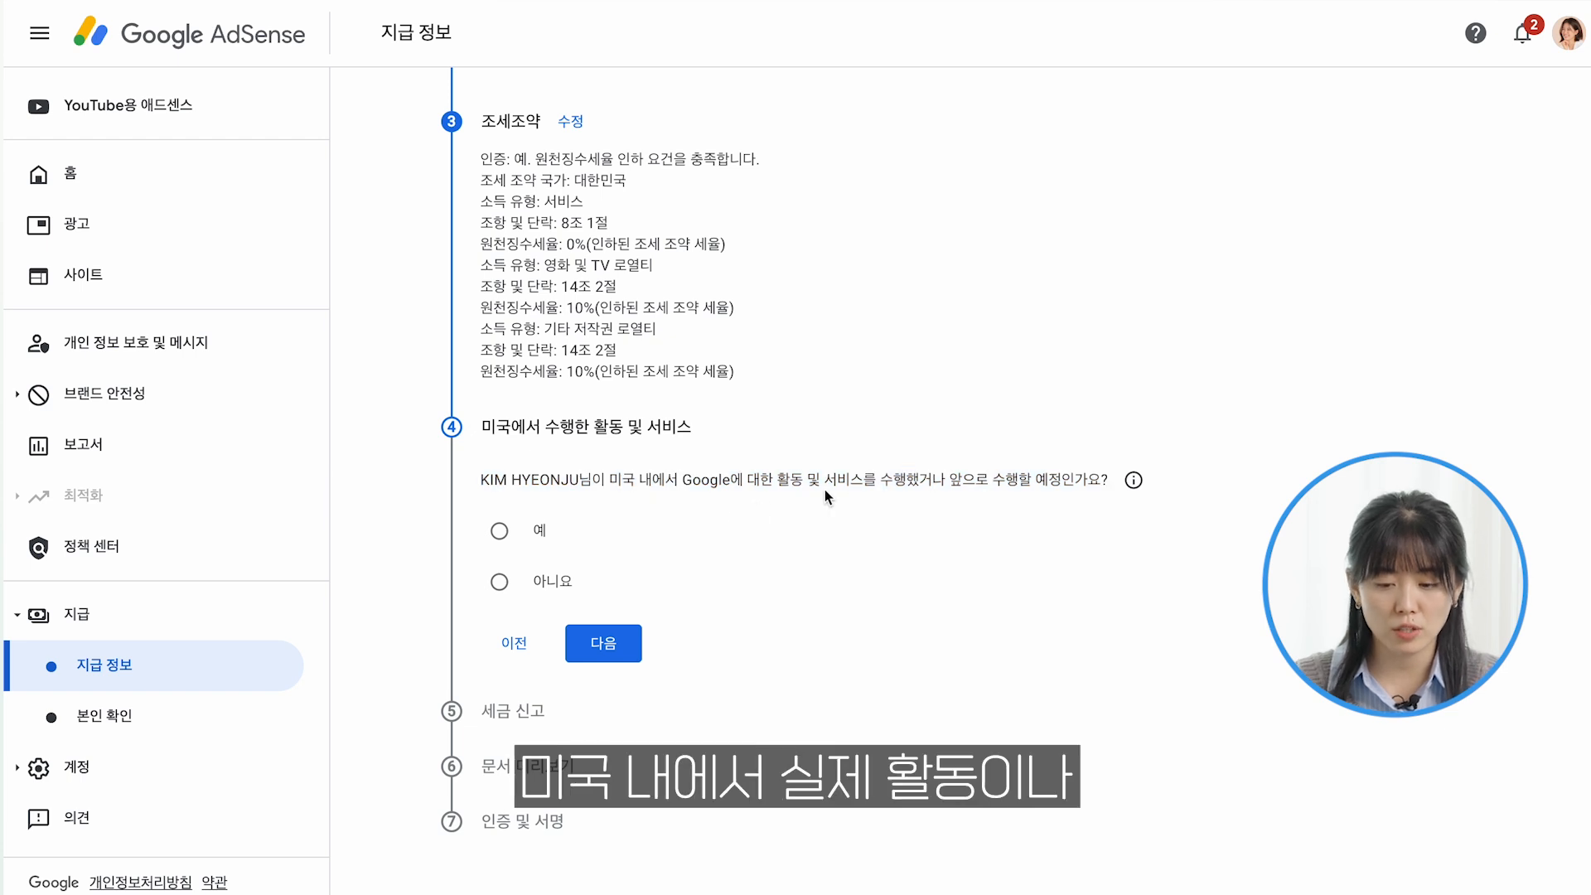
left_click(1134, 480)
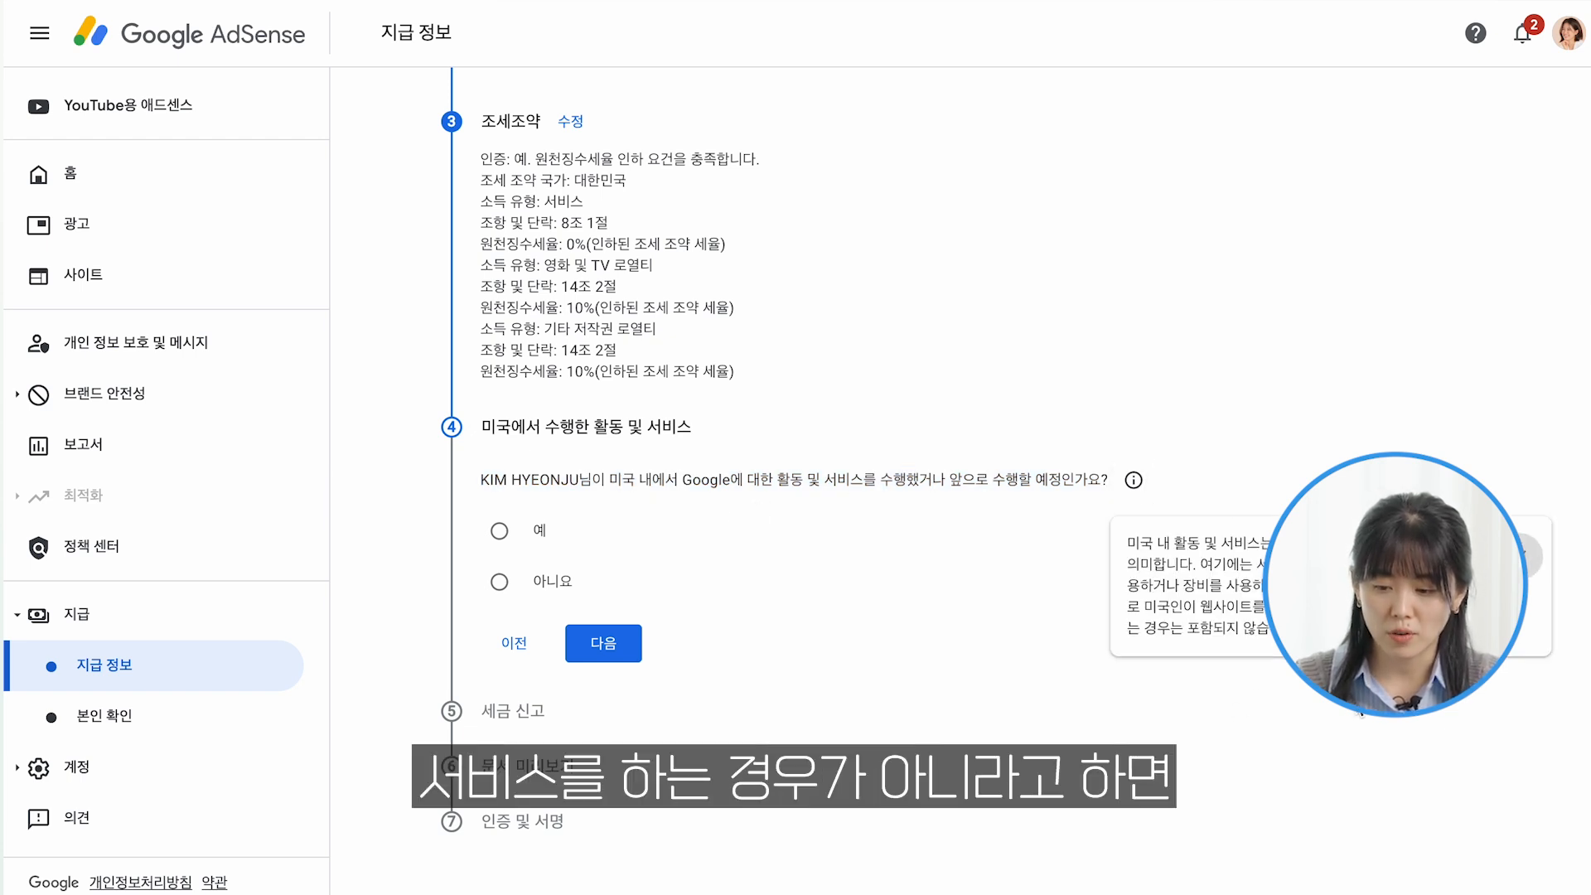
left_click(518, 584)
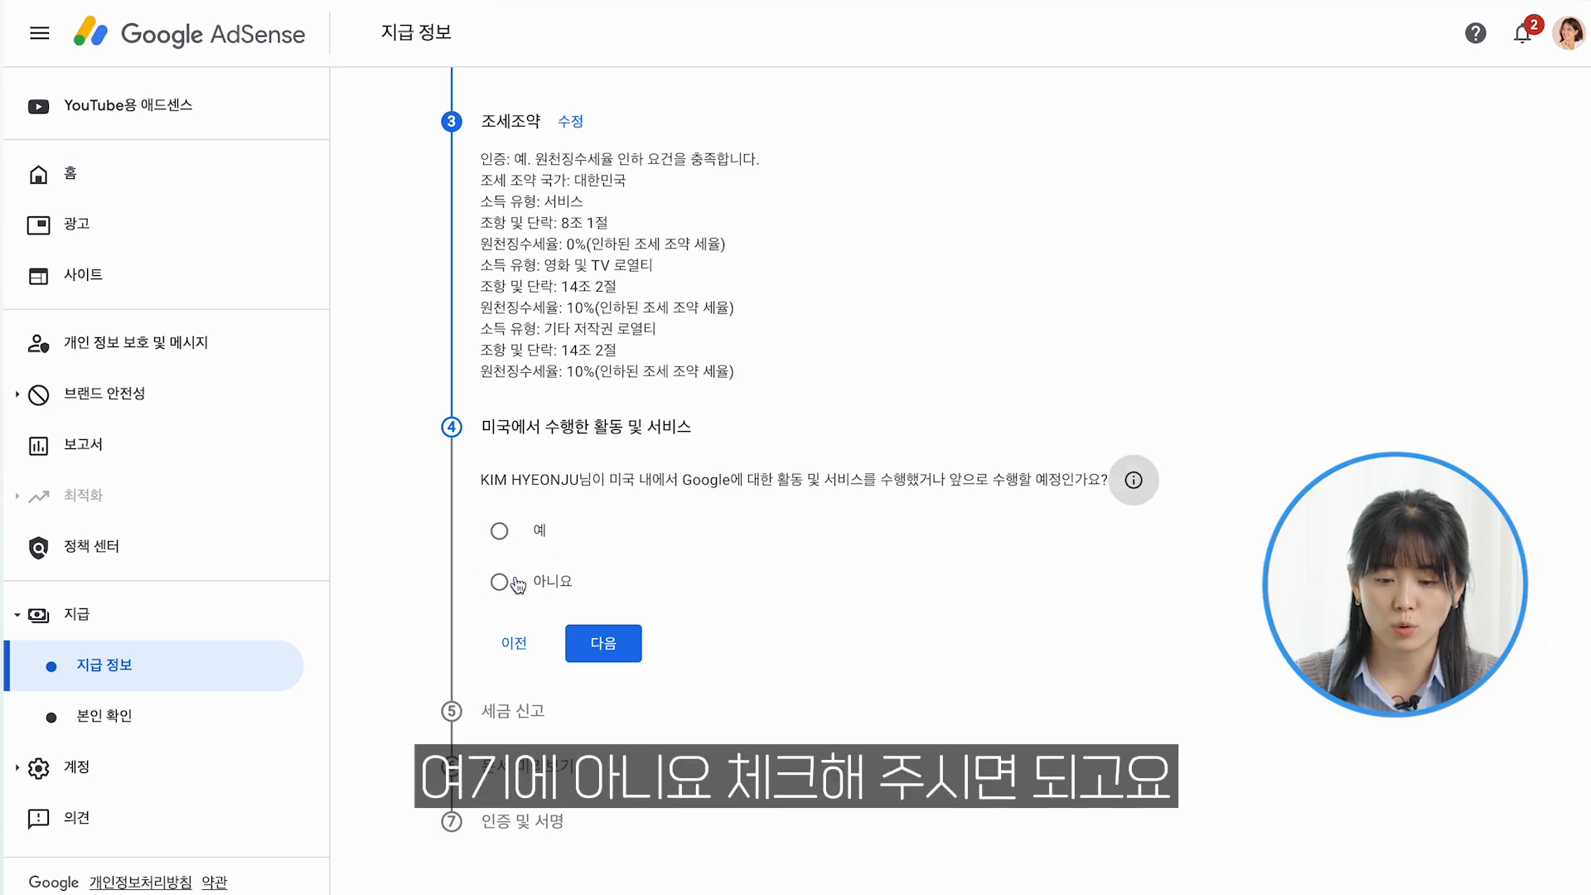
left_click(518, 584)
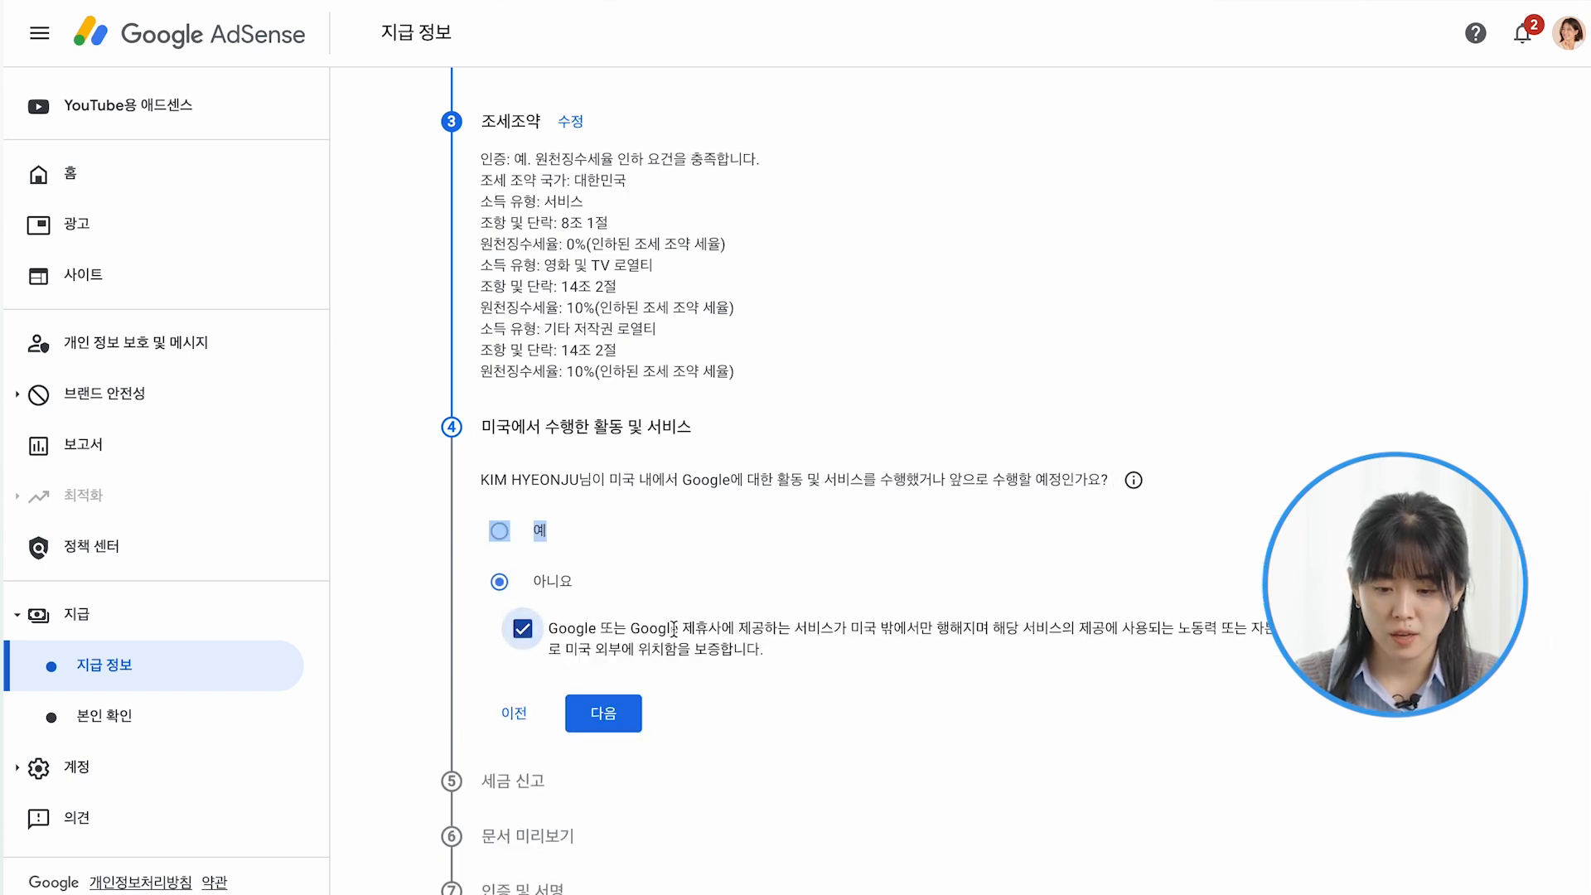
left_click(762, 631)
left_click_drag(850, 630, 984, 621)
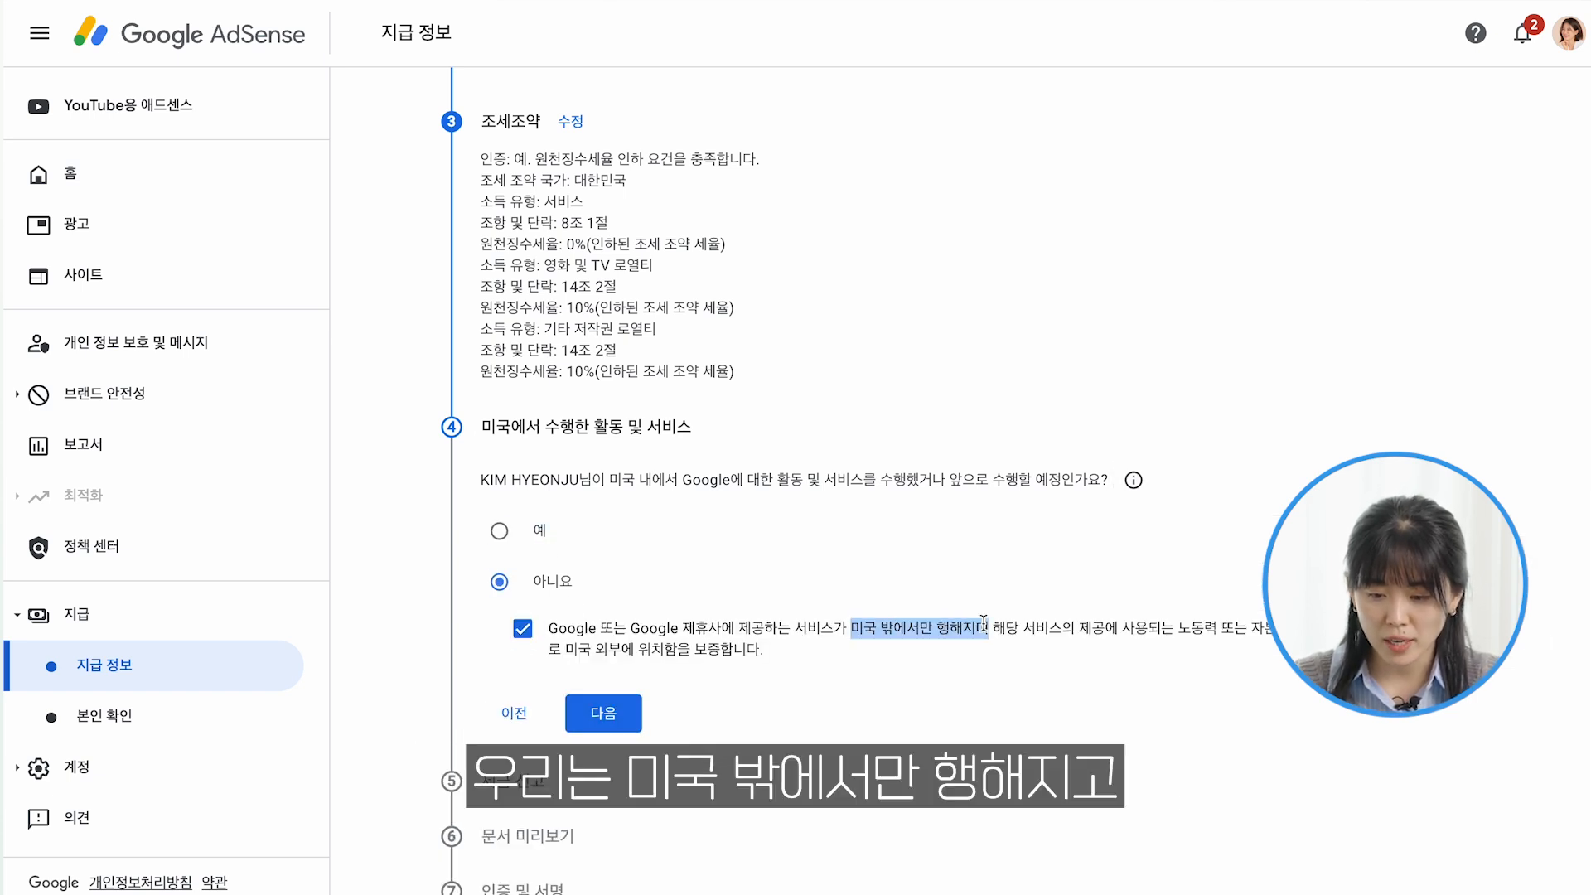
left_click_drag(1163, 630, 1276, 651)
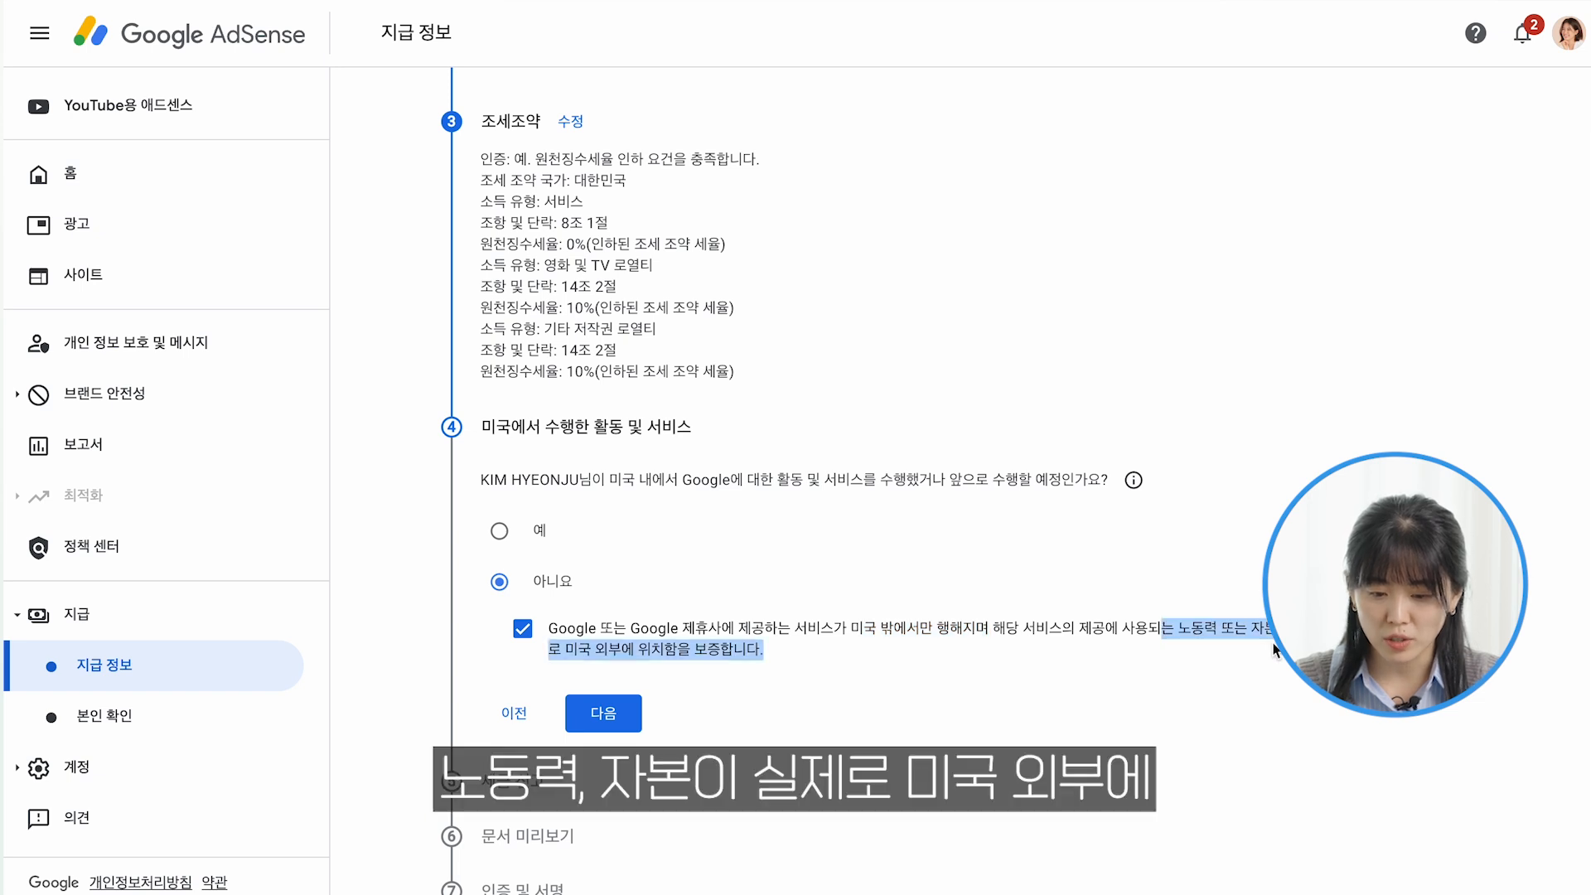
left_click(872, 663)
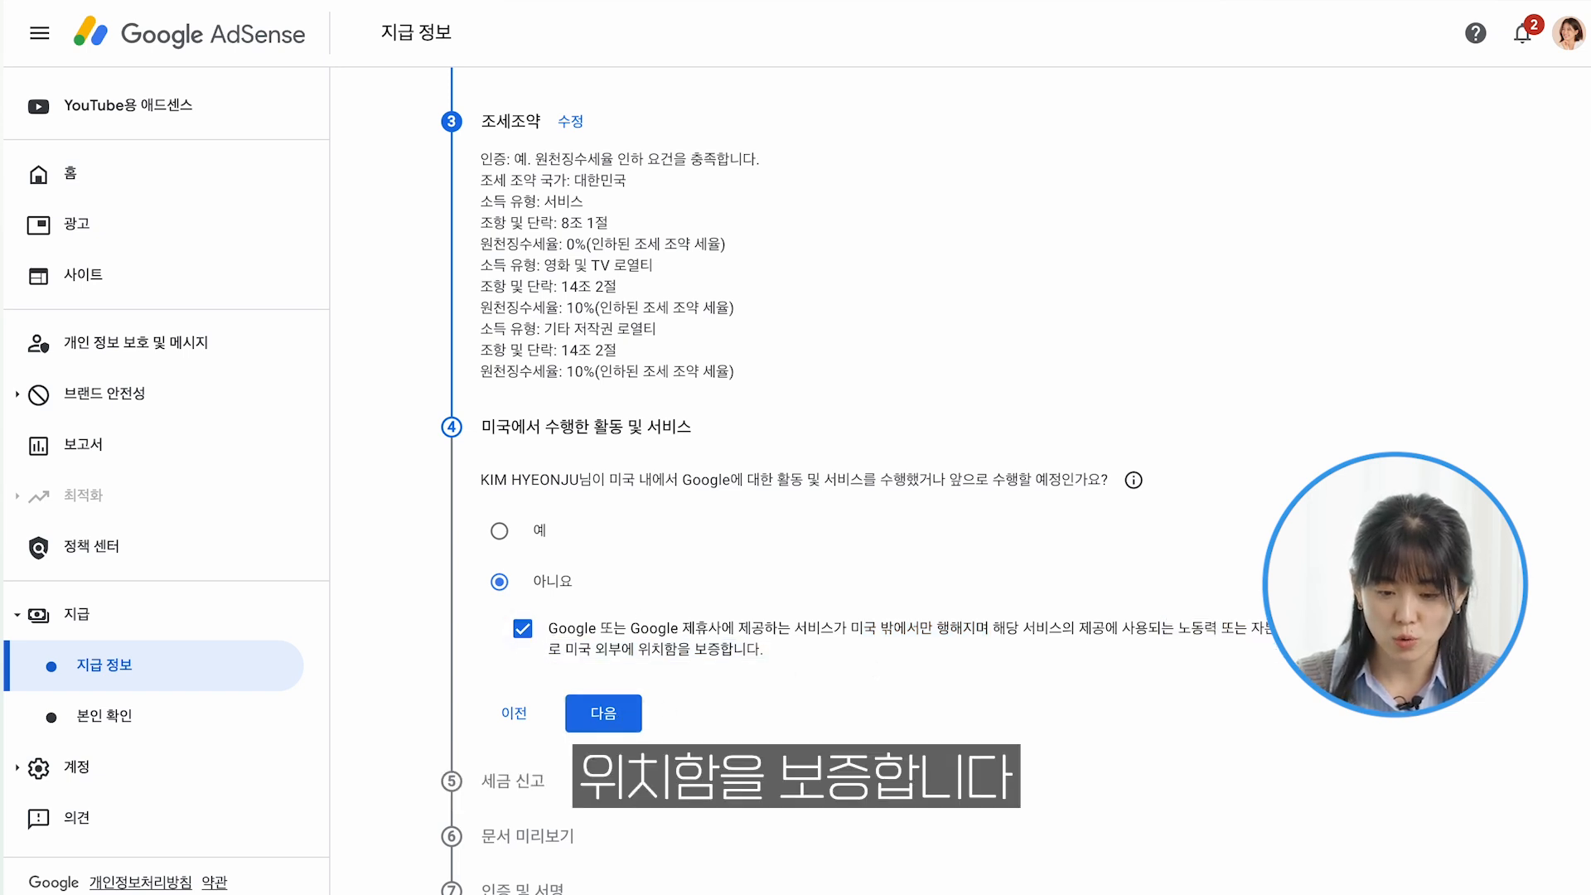
left_click(603, 713)
Keep 우편 수신 중지(권장) as the tax document delivery method, agree to the paperless consent, and proceed
scroll(1077, 605, "down", 4)
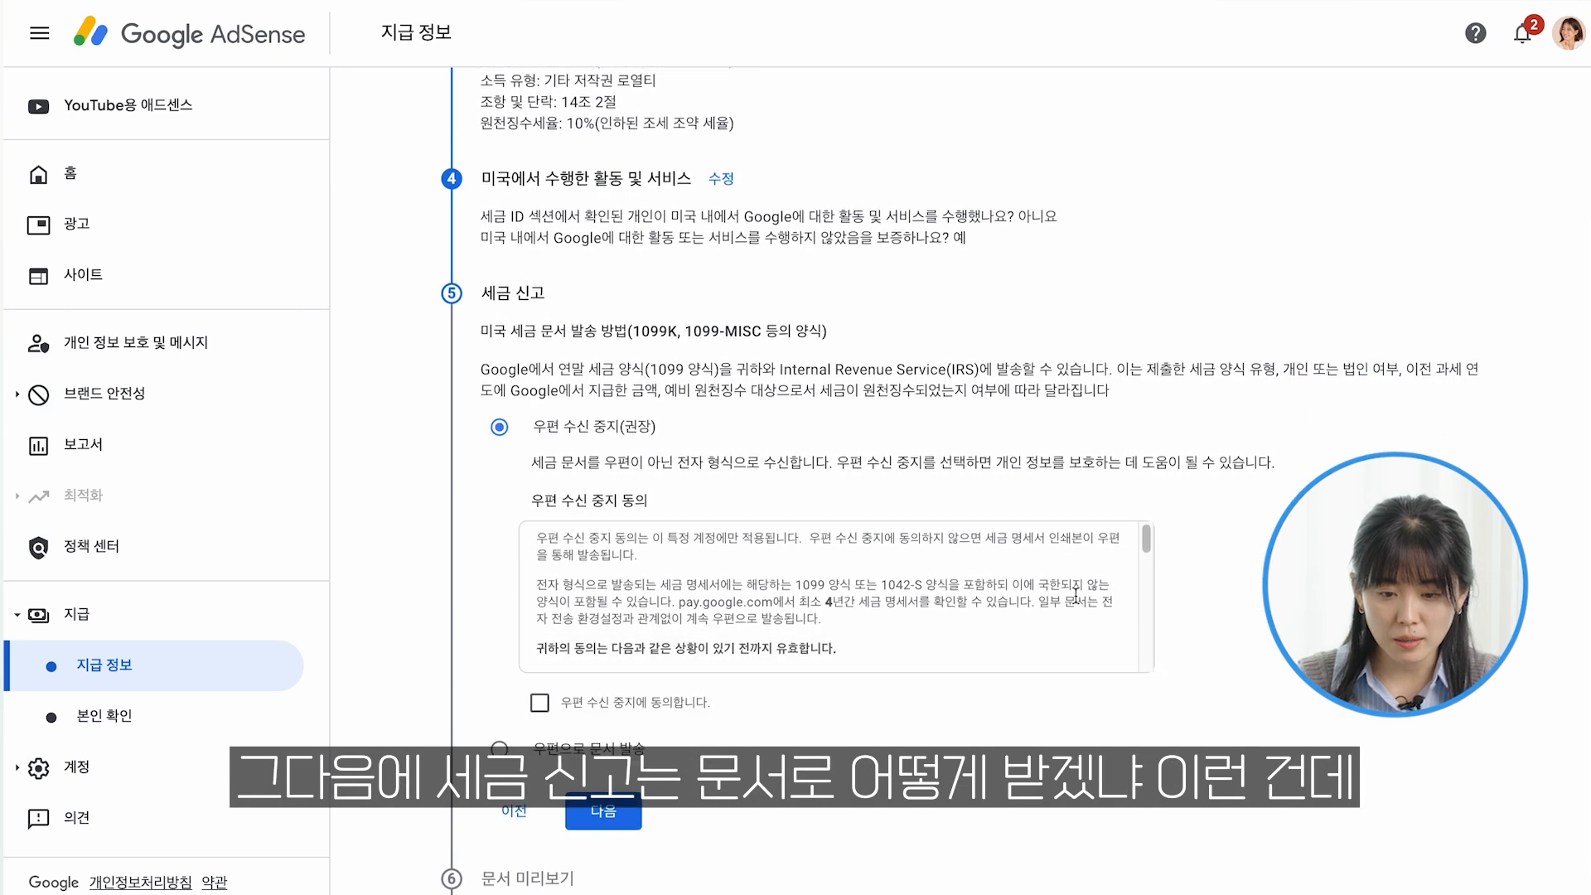
scroll(1076, 595, "down", 2)
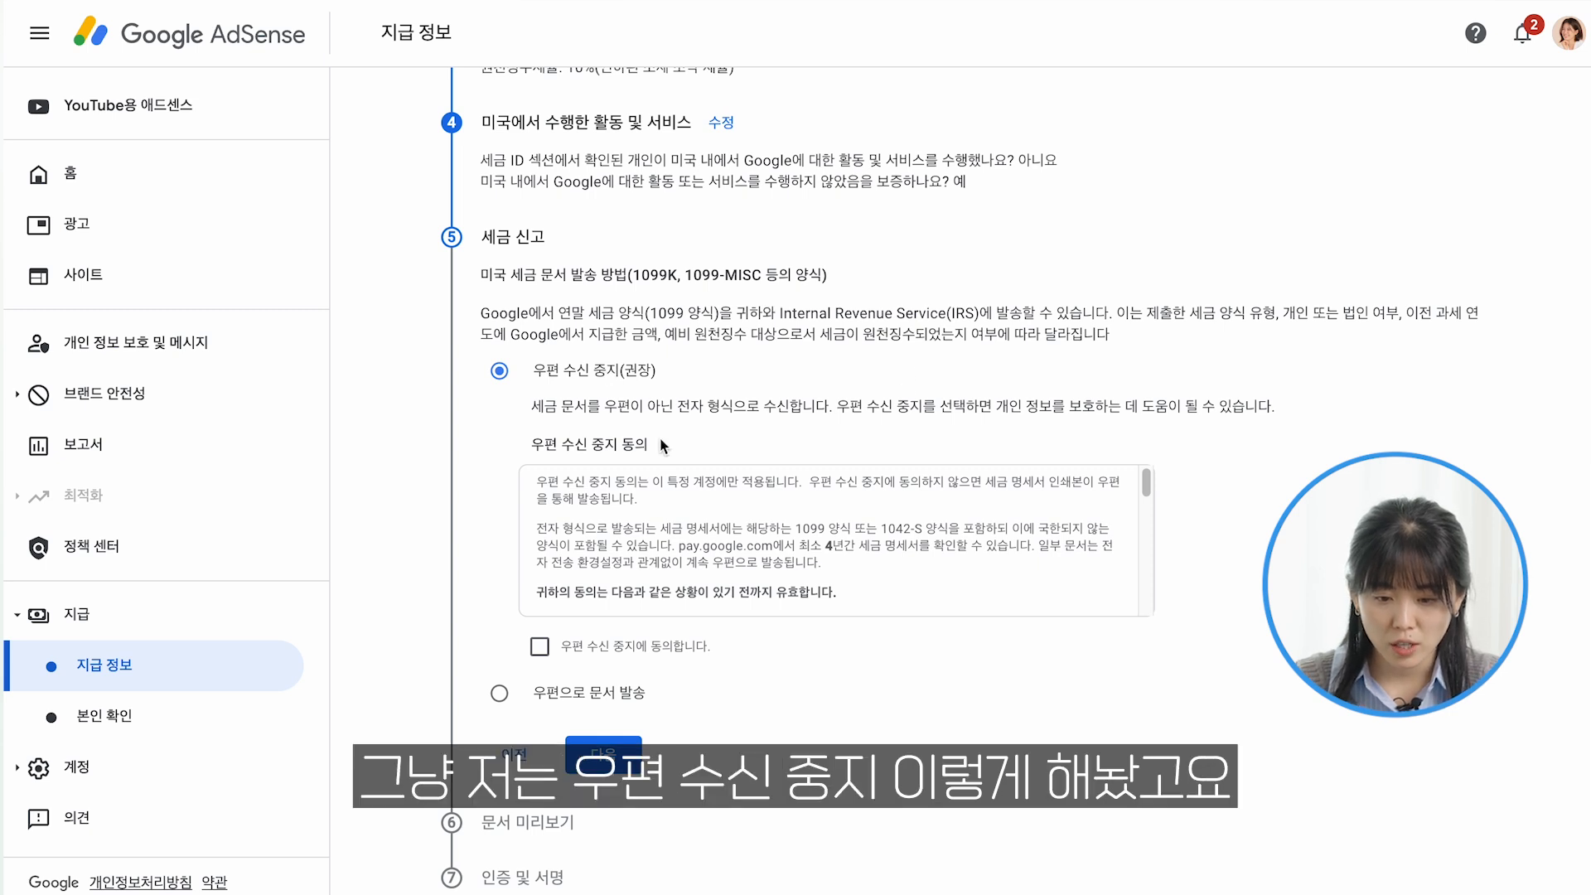
left_click(539, 647)
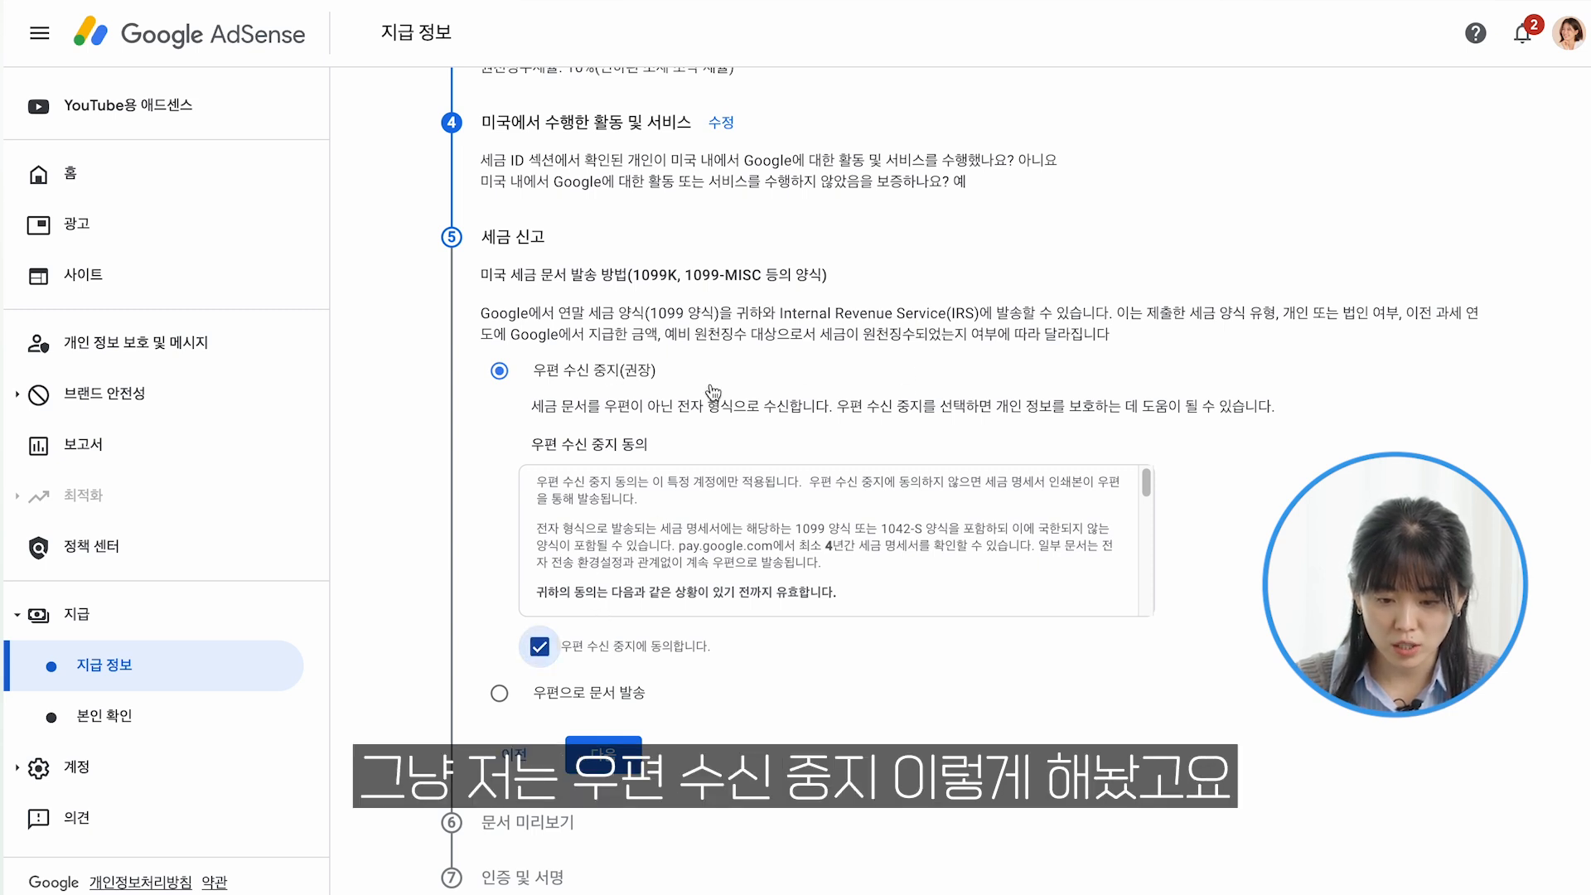
scroll(564, 663, "down", 1)
left_click(624, 706)
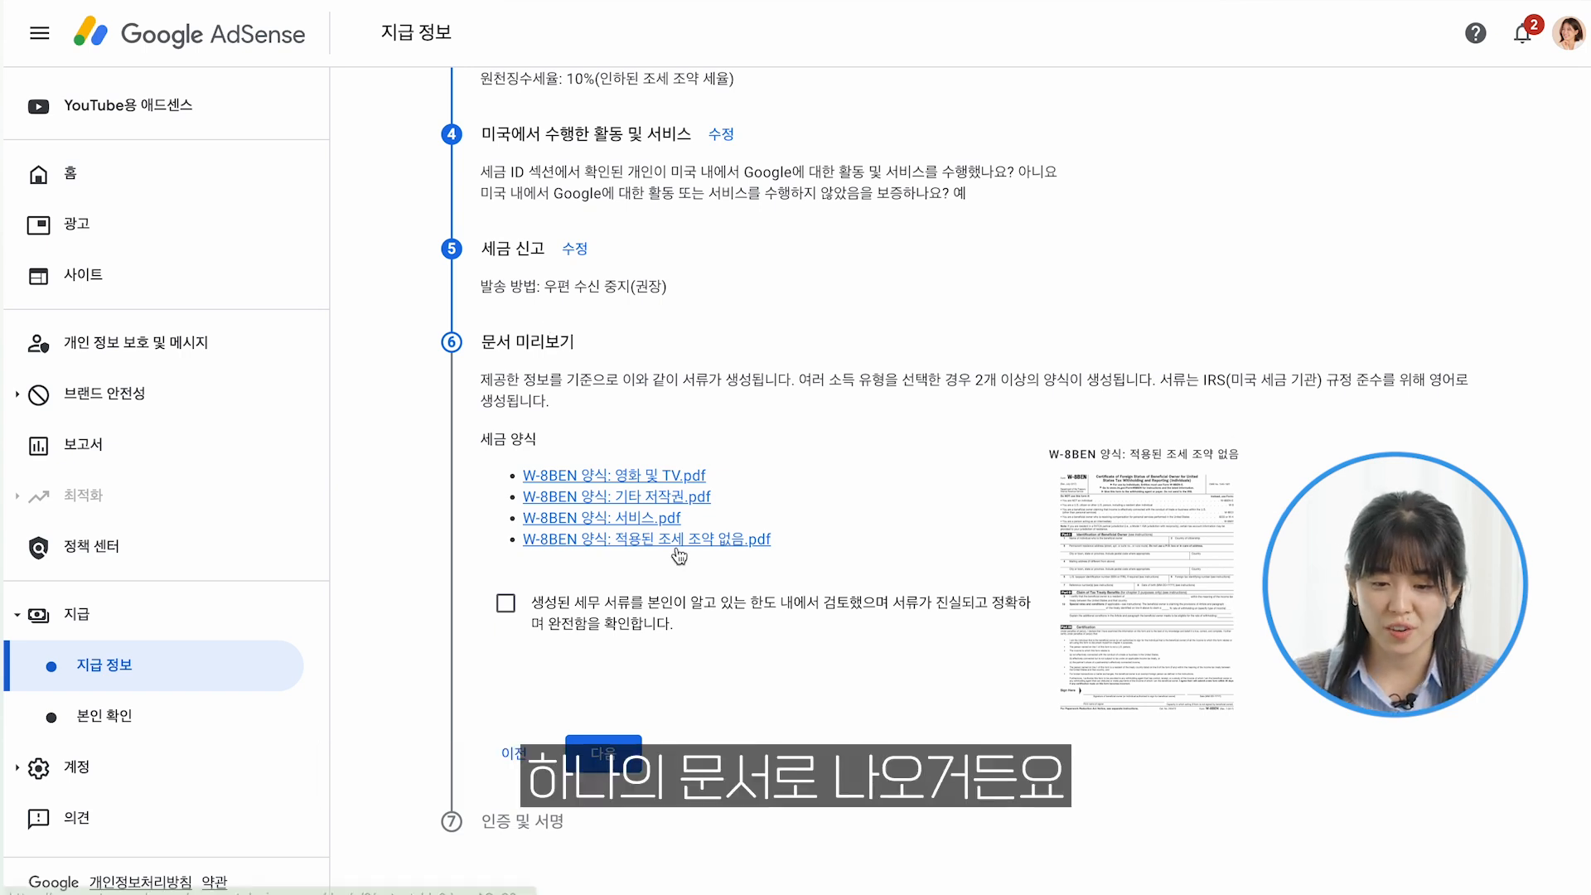
Confirm that the generated W-8BEN documents are true and accurate, and accept the tax form certification under penalty of perjury
left_click_drag(646, 614, 795, 611)
left_click(795, 611)
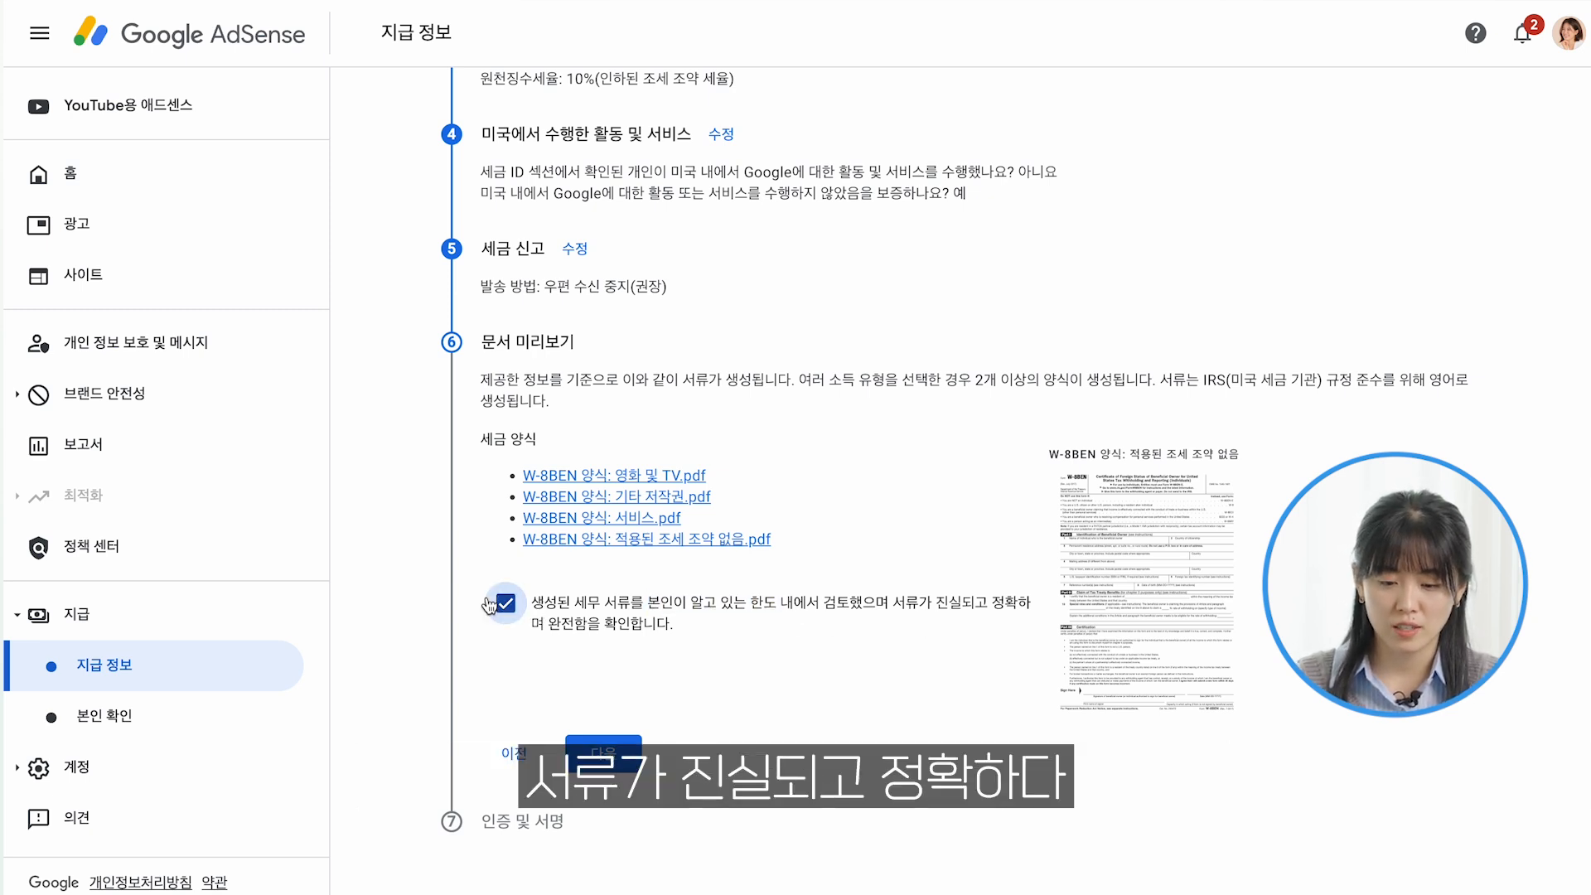
left_click(609, 744)
scroll(676, 672, "down", 5)
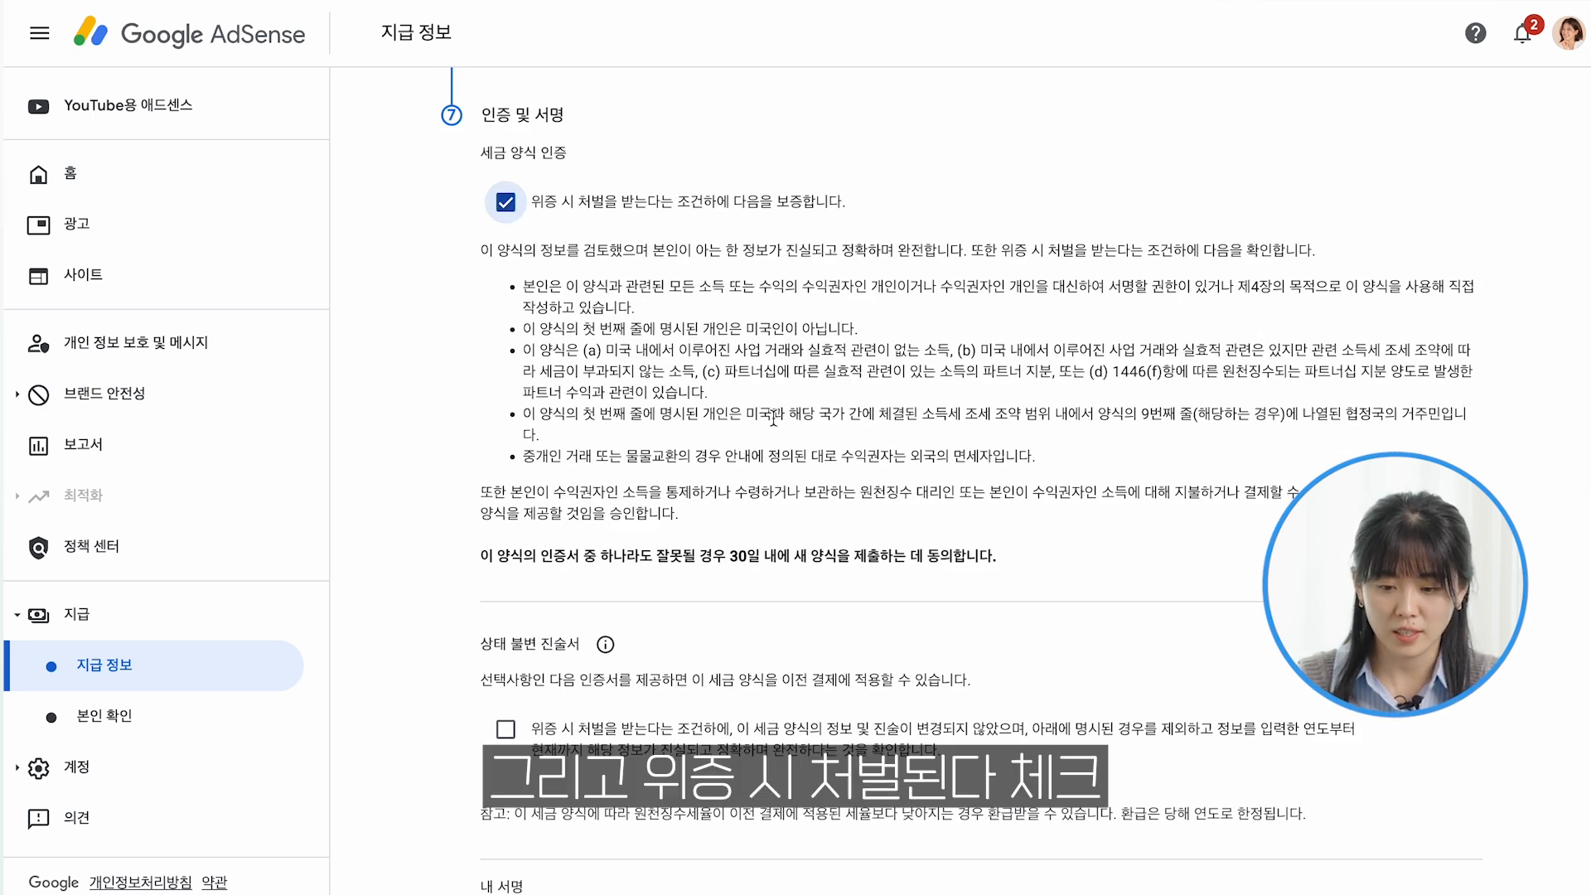
Include the optional 상태 불변 진술서 (affidavit of unchanged status) so the form applies to previous payments
scroll(773, 417, "down", 1)
left_click(505, 676)
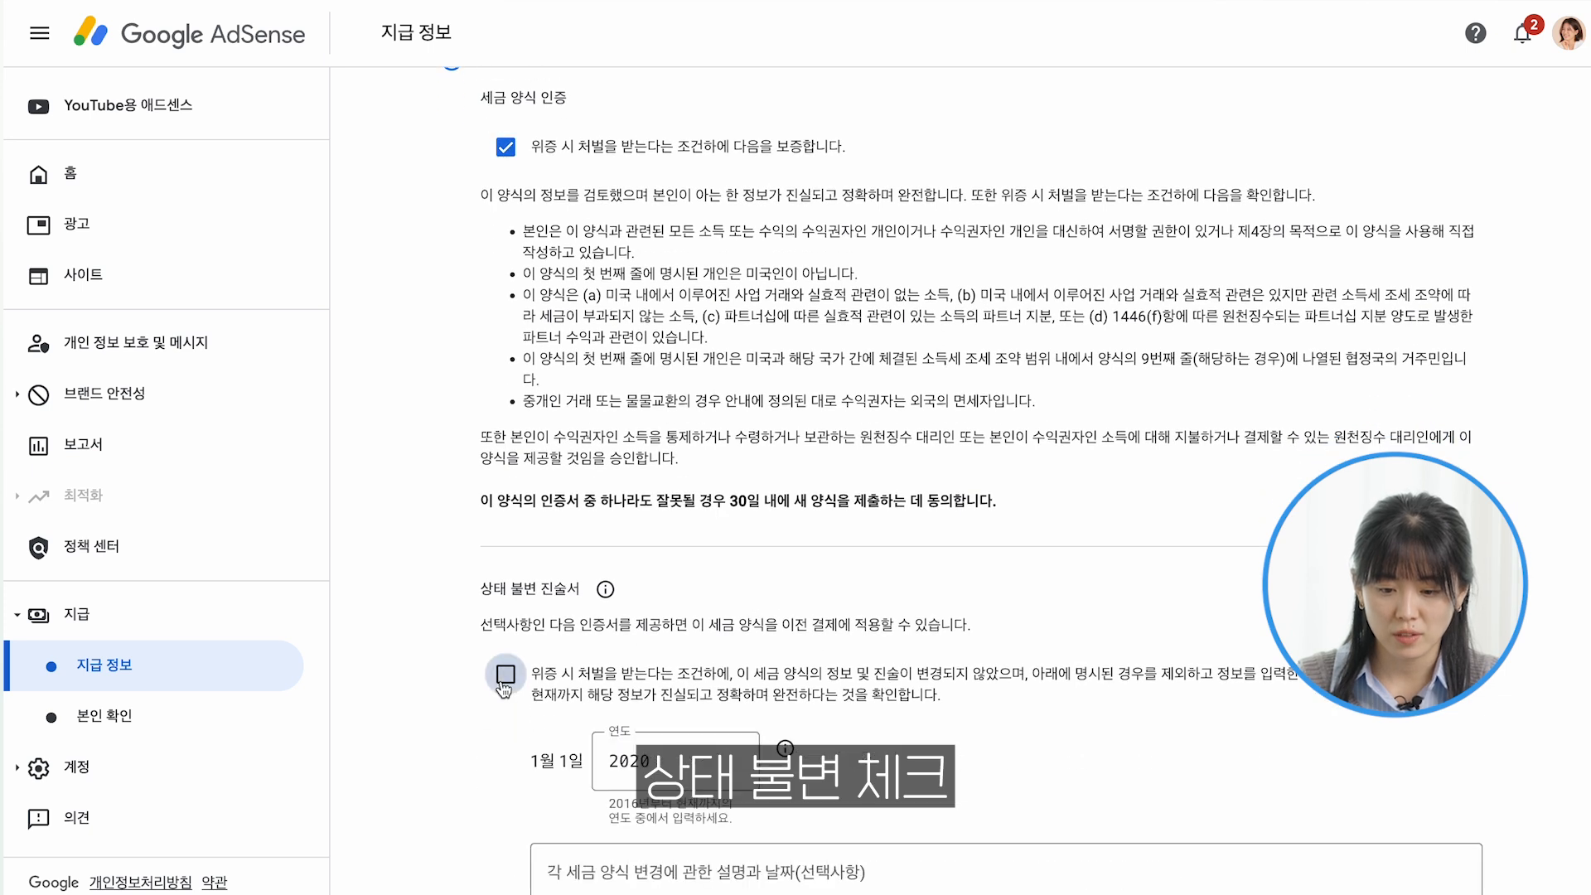
scroll(503, 689, "down", 8)
scroll(780, 693, "up", 6)
scroll(781, 694, "up", 4)
scroll(780, 696, "down", 3)
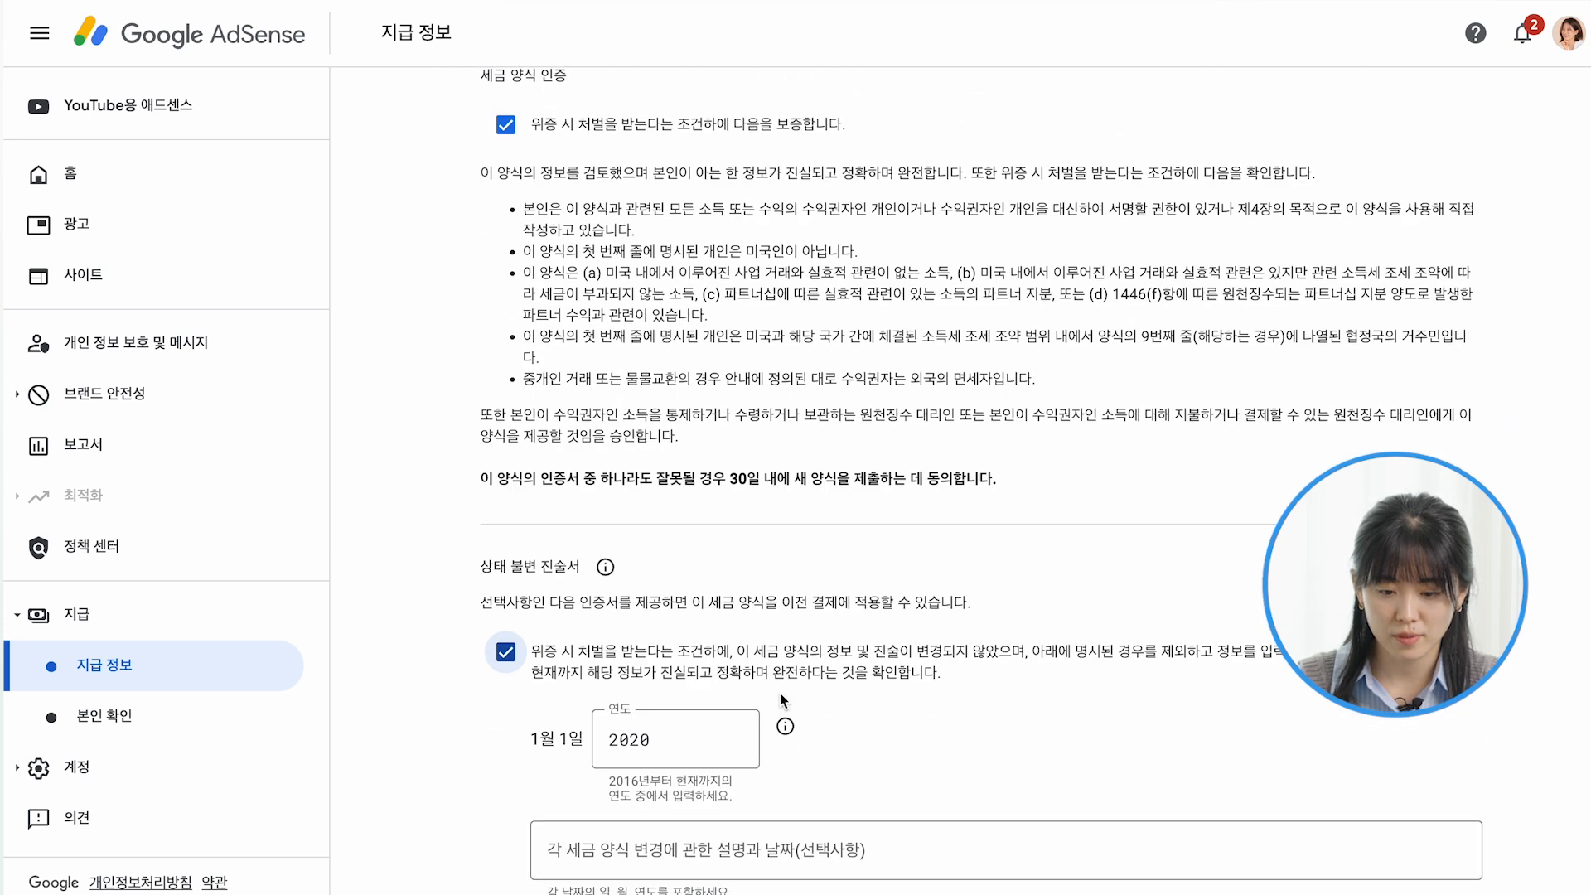
Set the January 1 start year of the unchanged-status affidavit to 2024
scroll(779, 692, "down", 2)
left_click(688, 607)
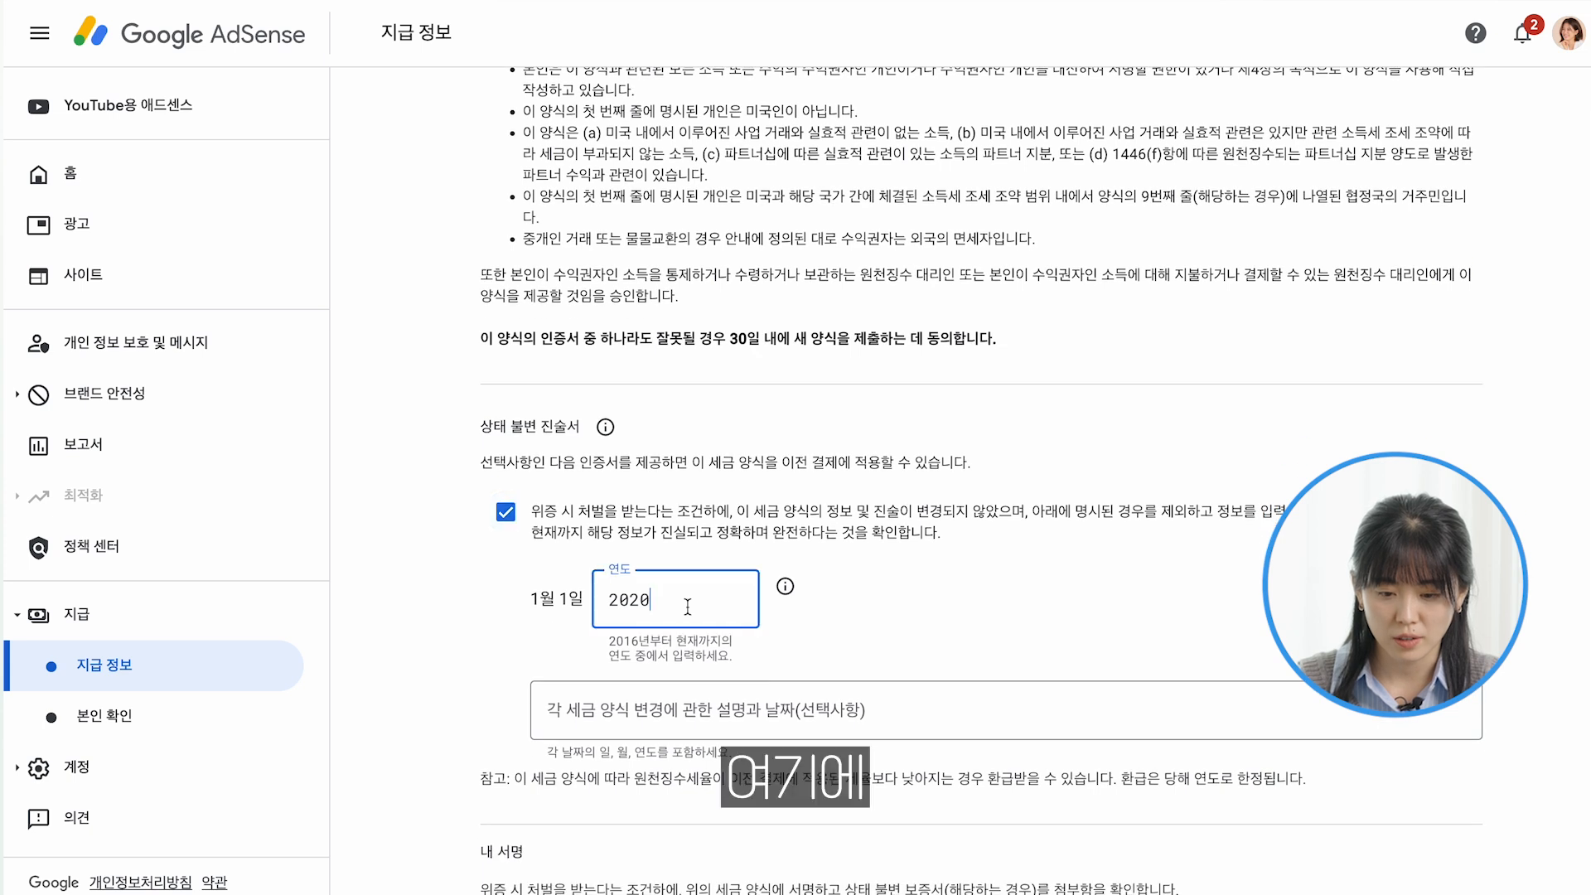
left_click(1050, 638)
scroll(1050, 638, "down", 1)
double_click(629, 553)
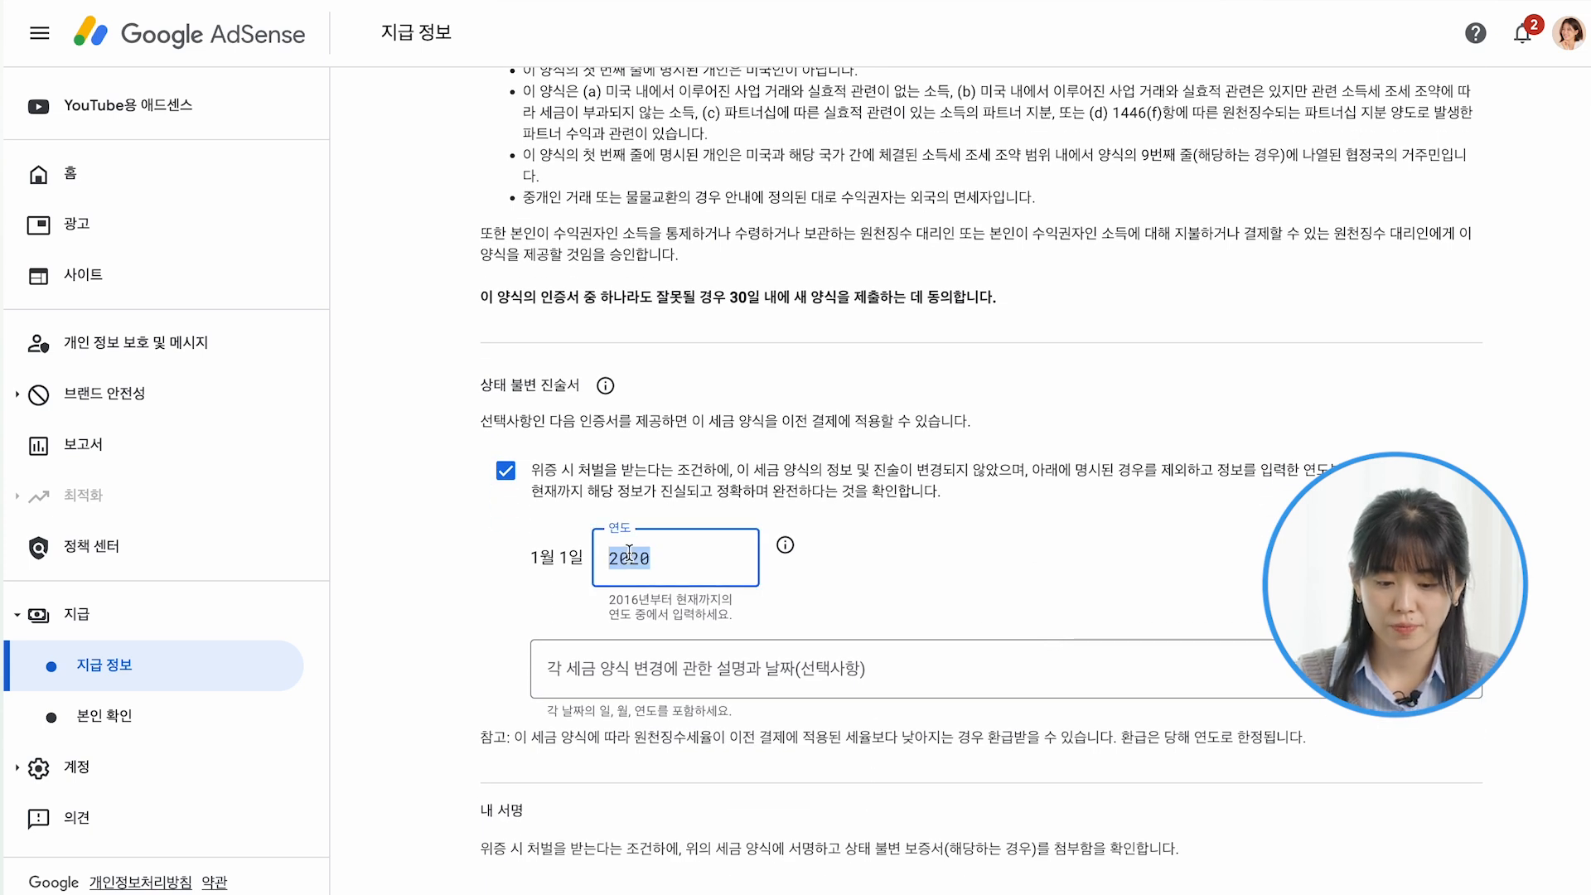
type("2024")
left_click(903, 601)
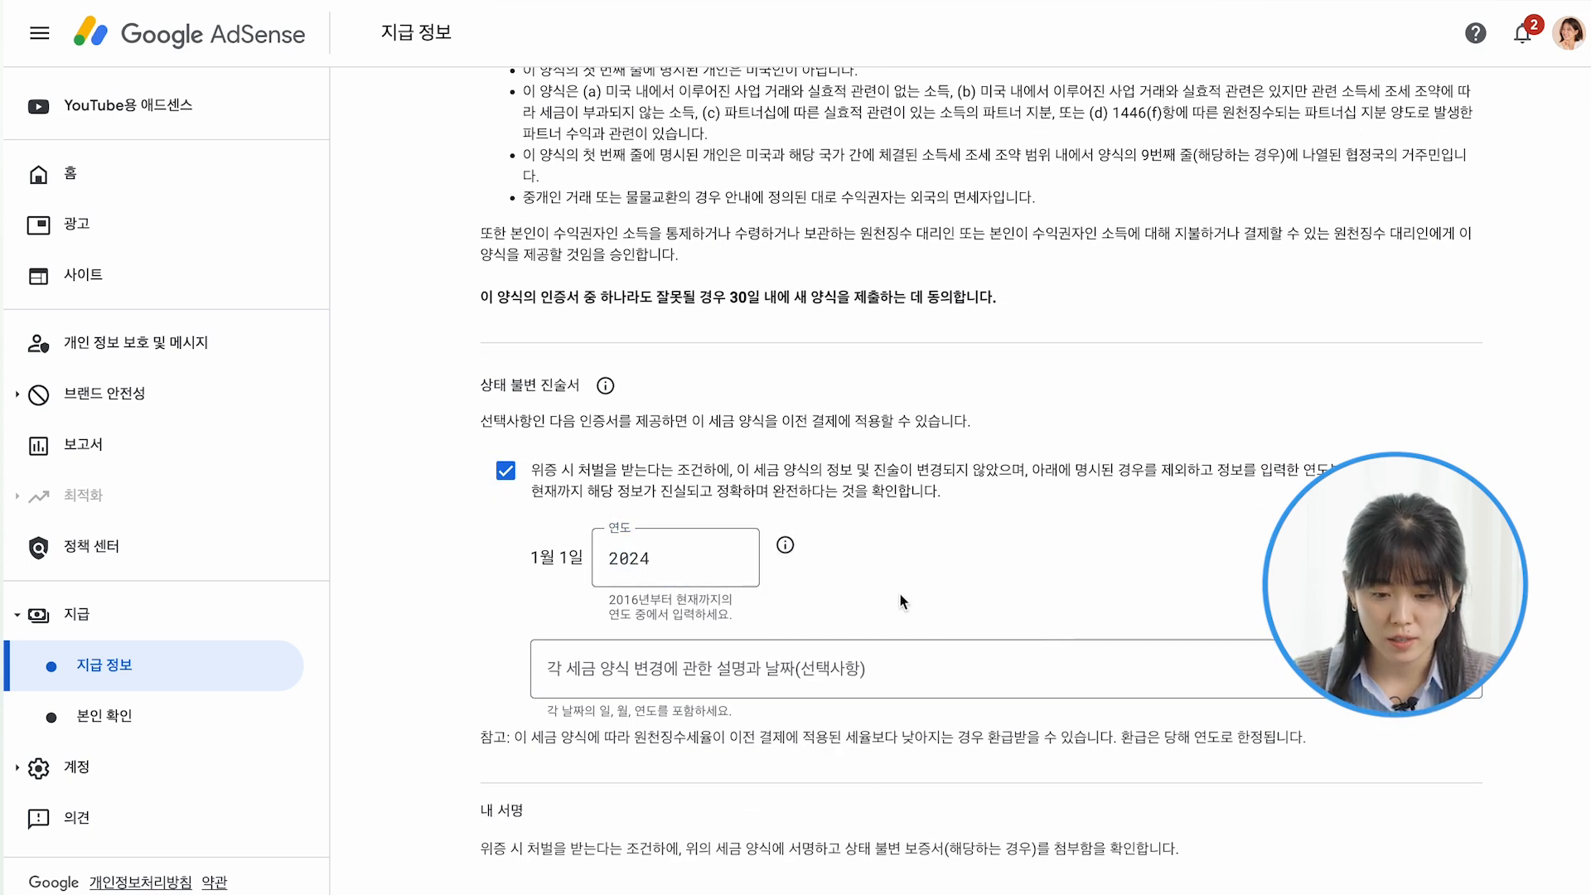
In the signature section, answer 예 to declare that the signer is the beneficial owner listed in the 세금 ID section
scroll(903, 601, "down", 5)
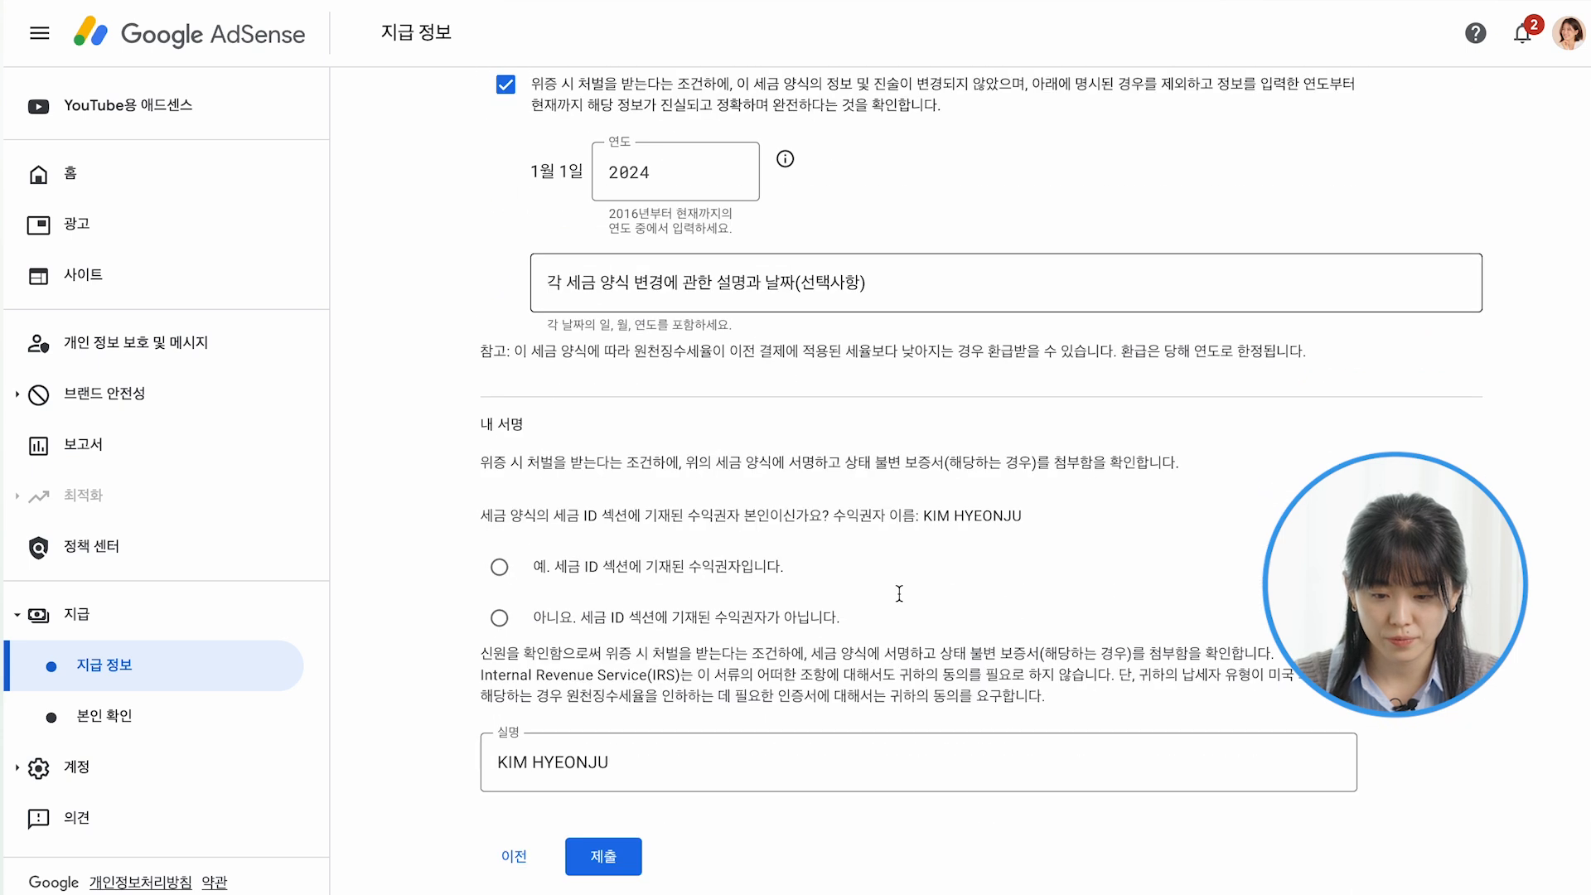
triple_click(674, 453)
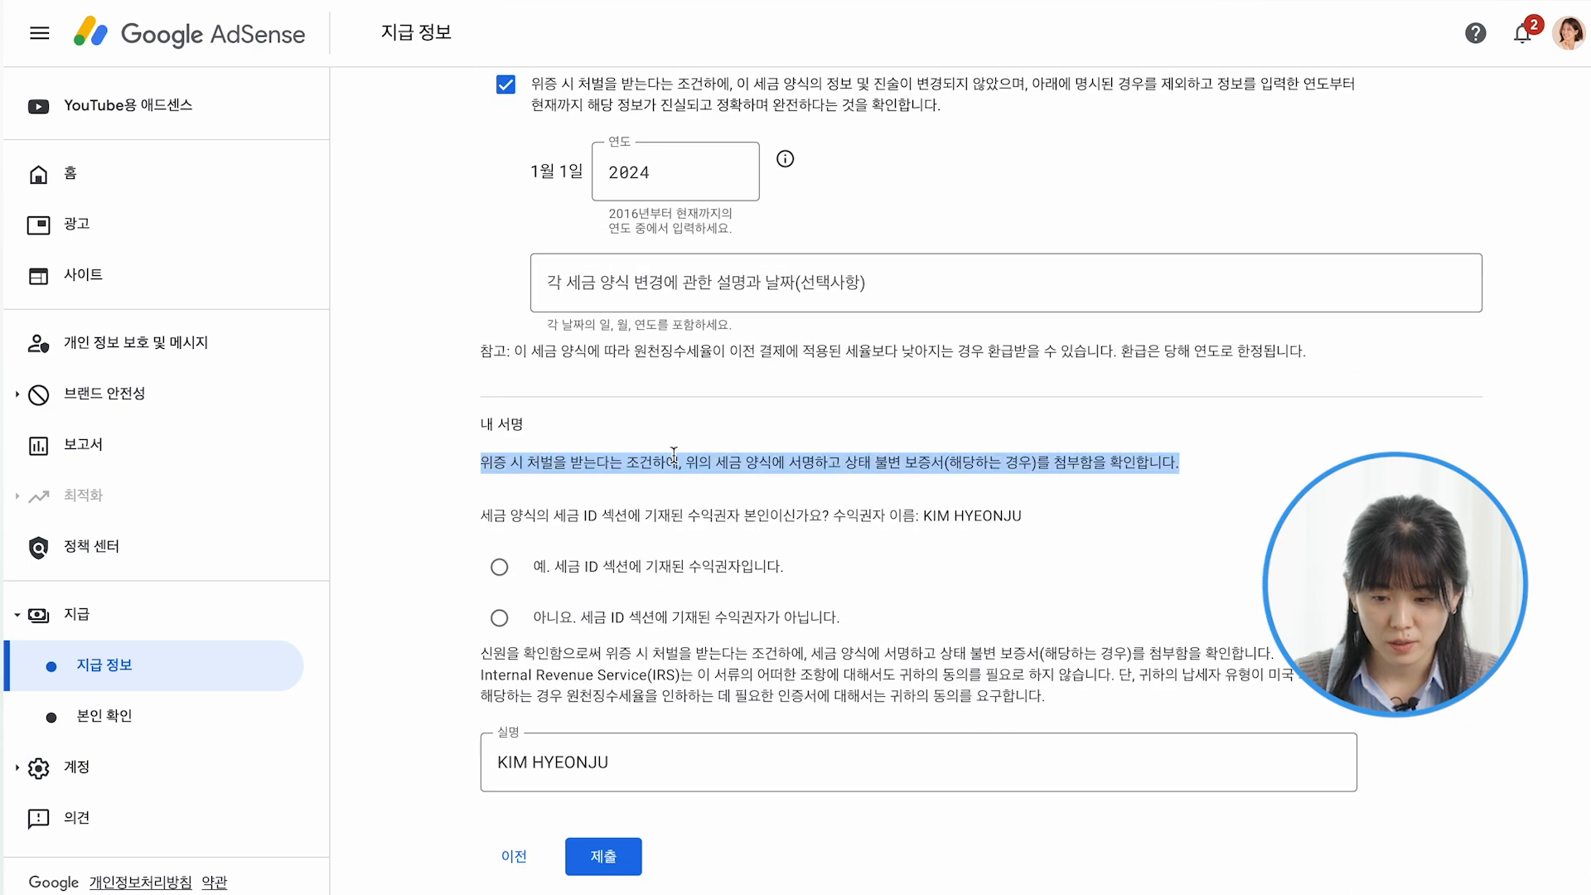
left_click(789, 500)
triple_click(927, 515)
left_click(1027, 536)
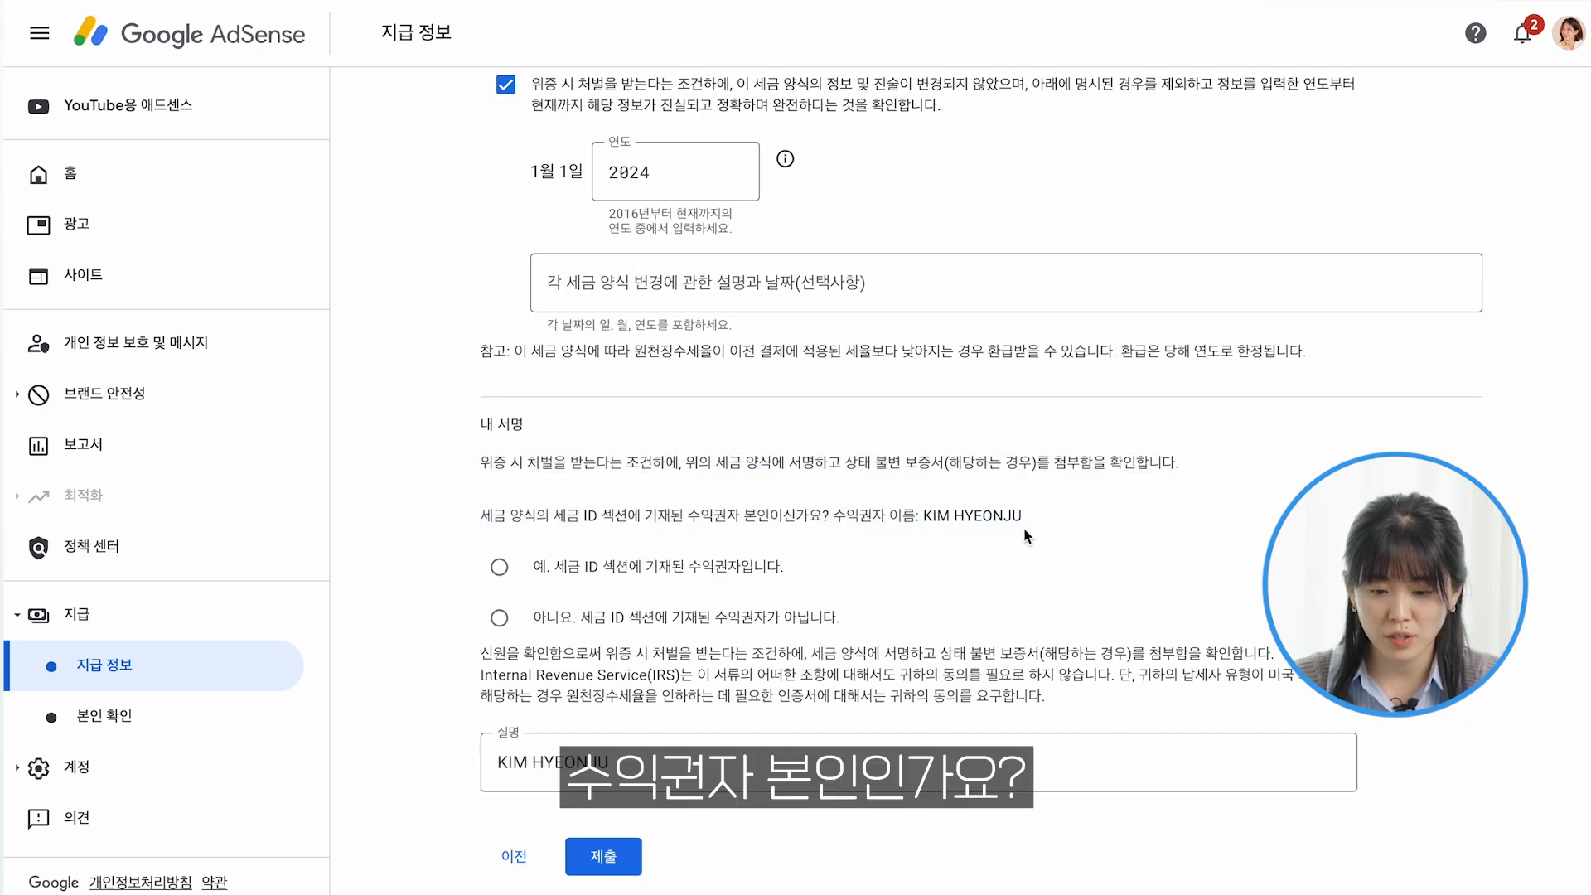
left_click(721, 569)
scroll(718, 580, "down", 1)
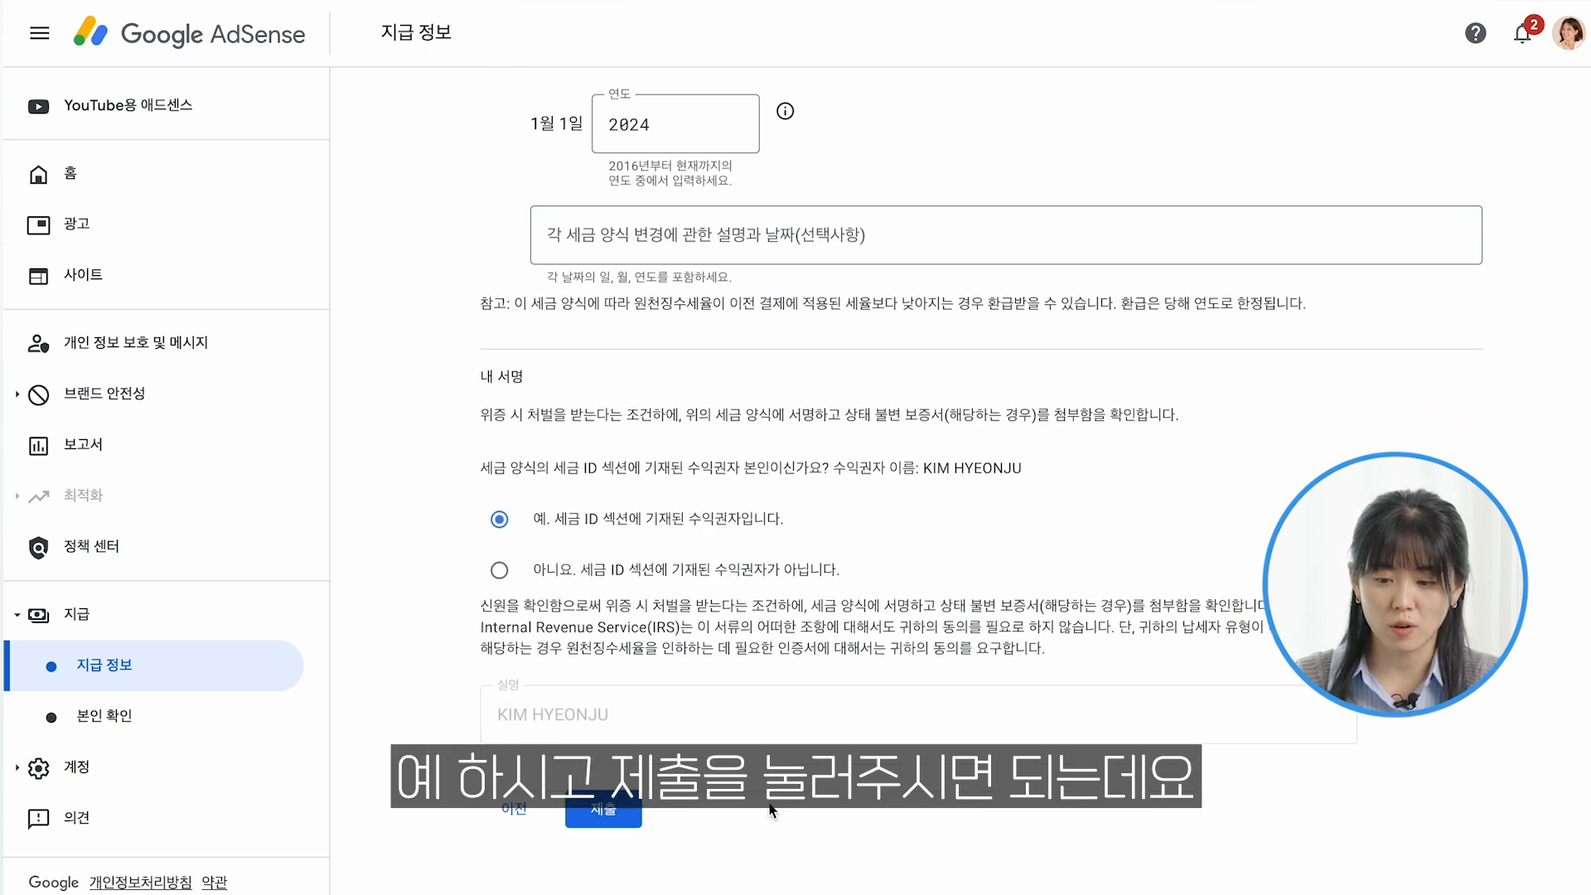
Go back to step 1 of the W-8BEN form and reopen the 세금 ID section for editing
scroll(811, 810, "up", 15)
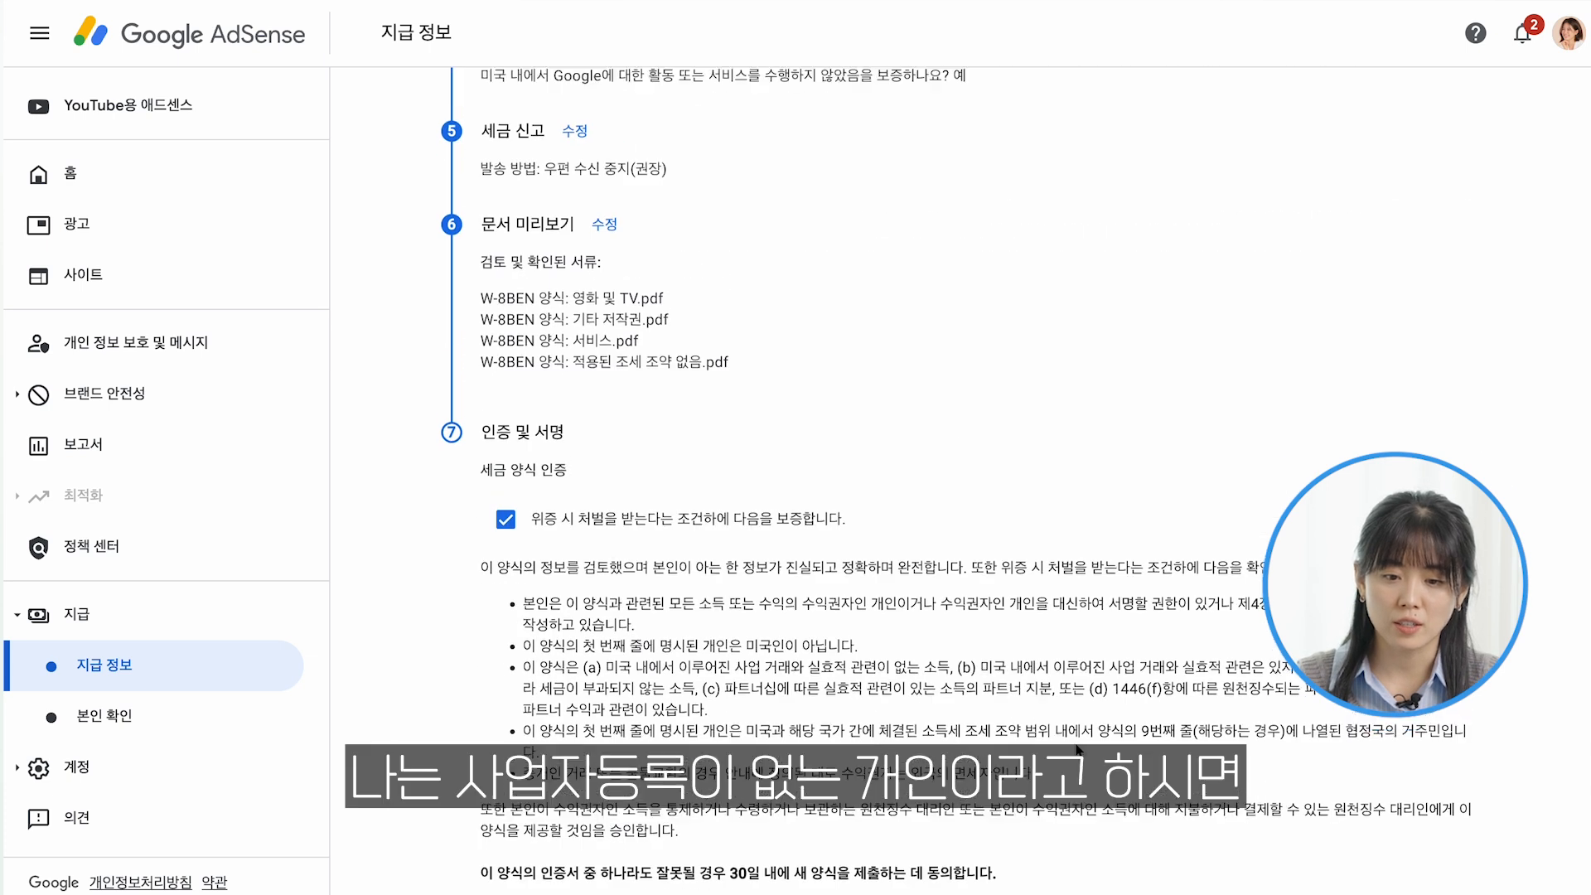
scroll(1077, 749, "up", 3)
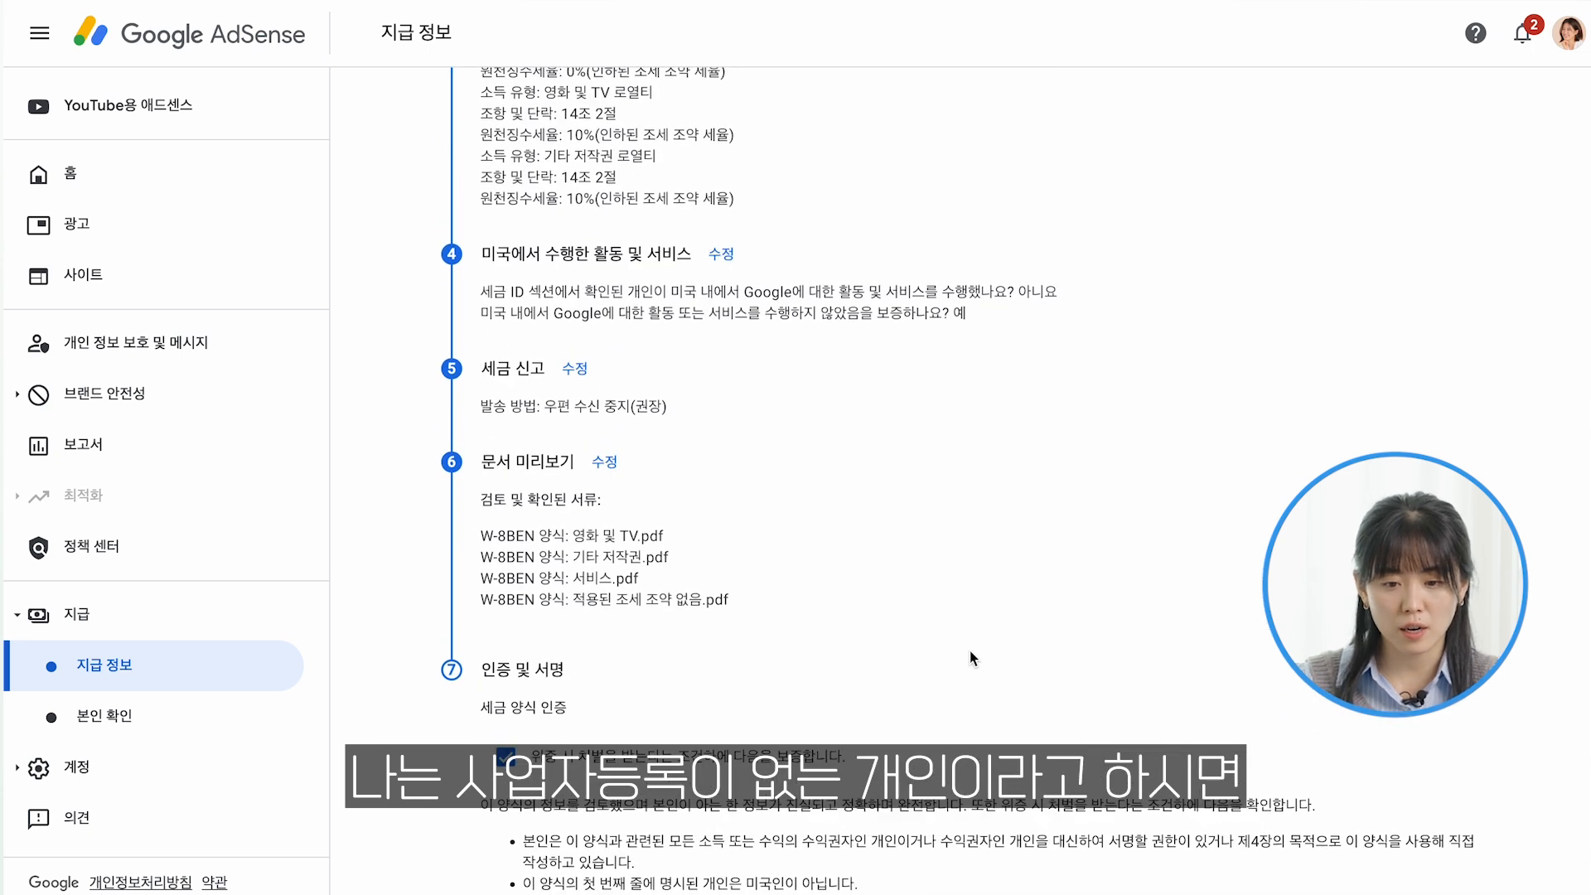
scroll(1062, 495, "up", 6)
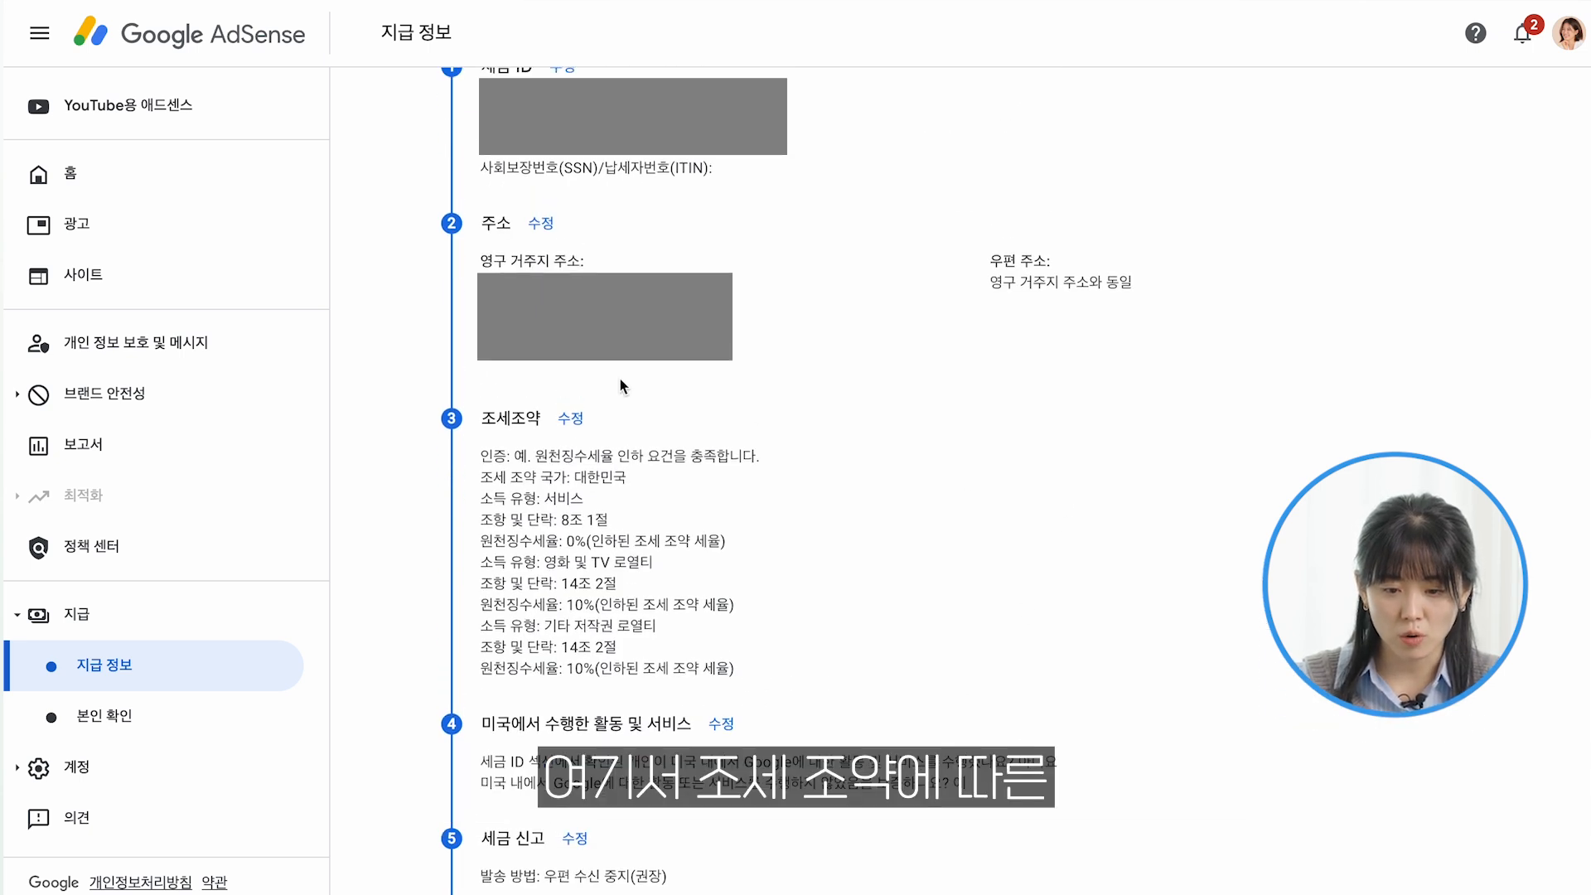
scroll(828, 502, "up", 1)
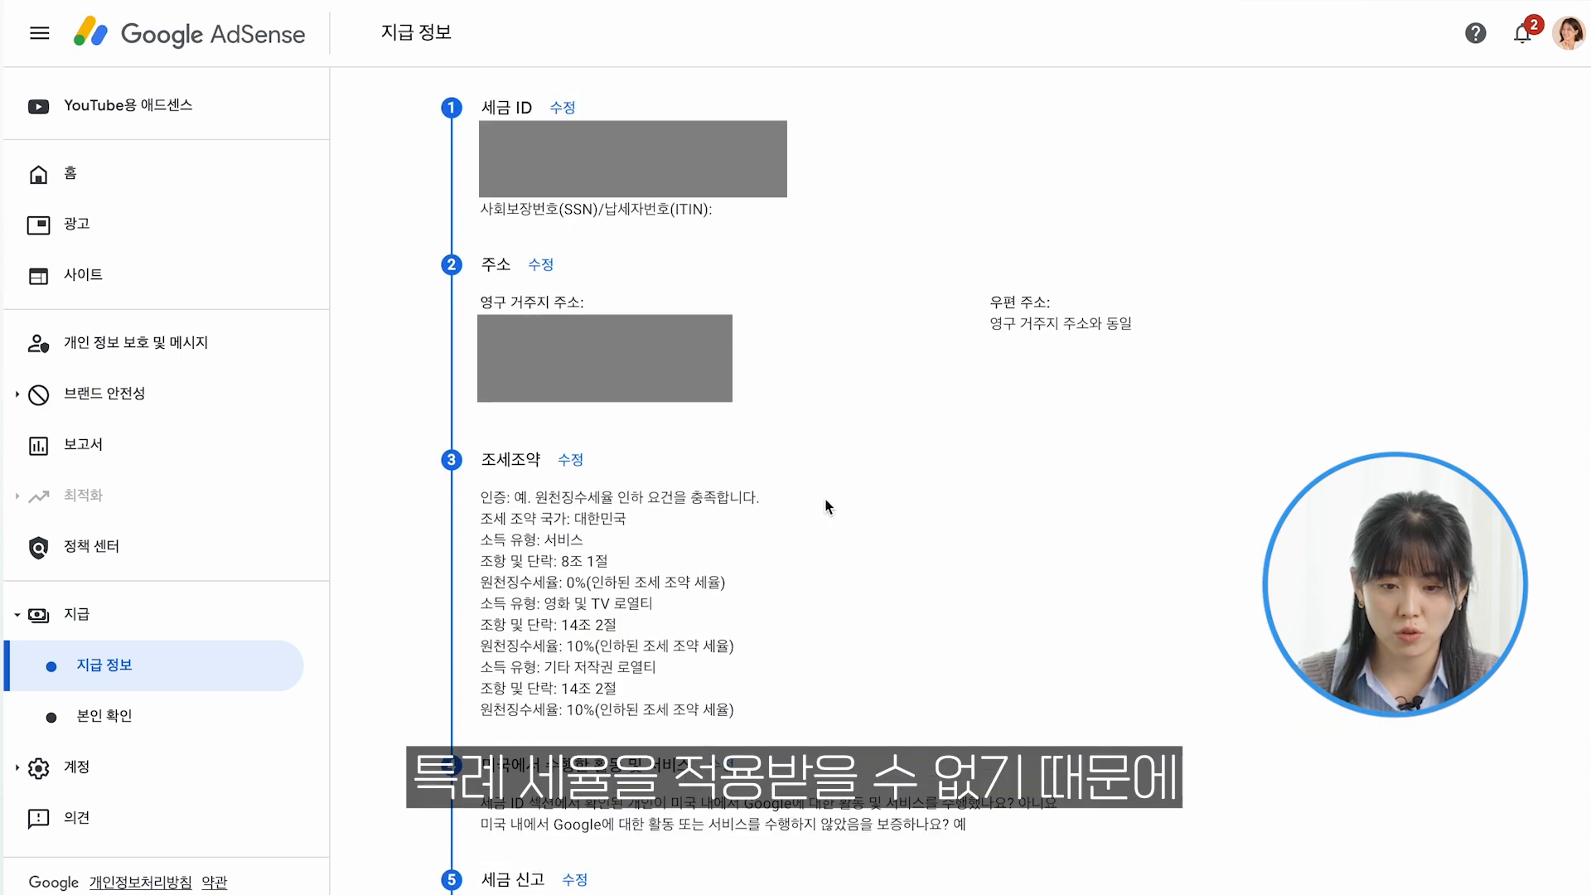
left_click(564, 108)
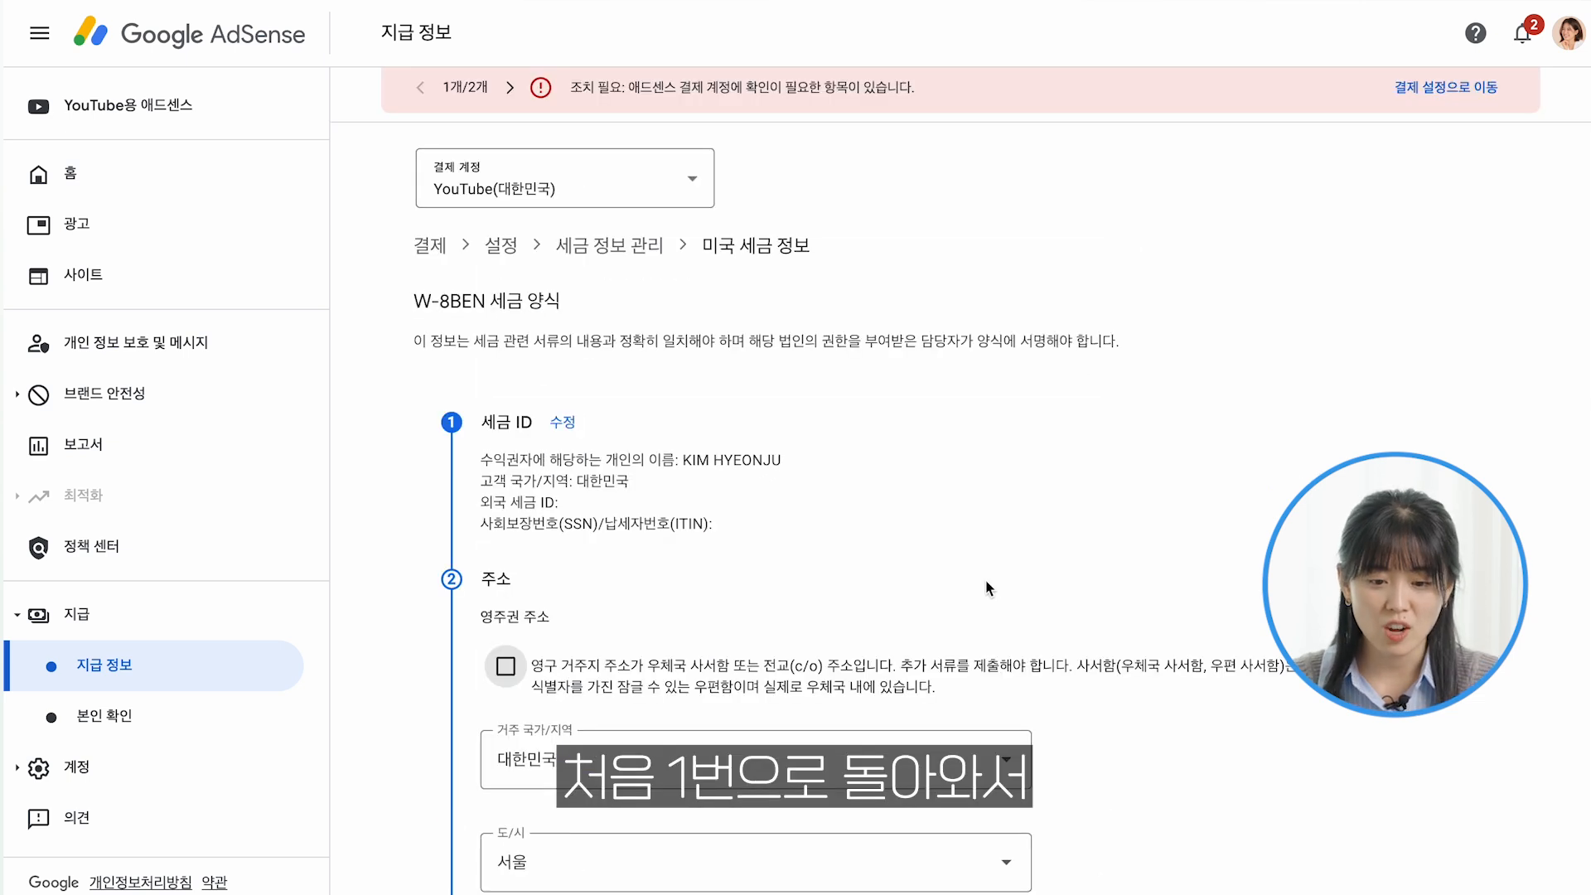
left_click(561, 424)
scroll(707, 473, "down", 2)
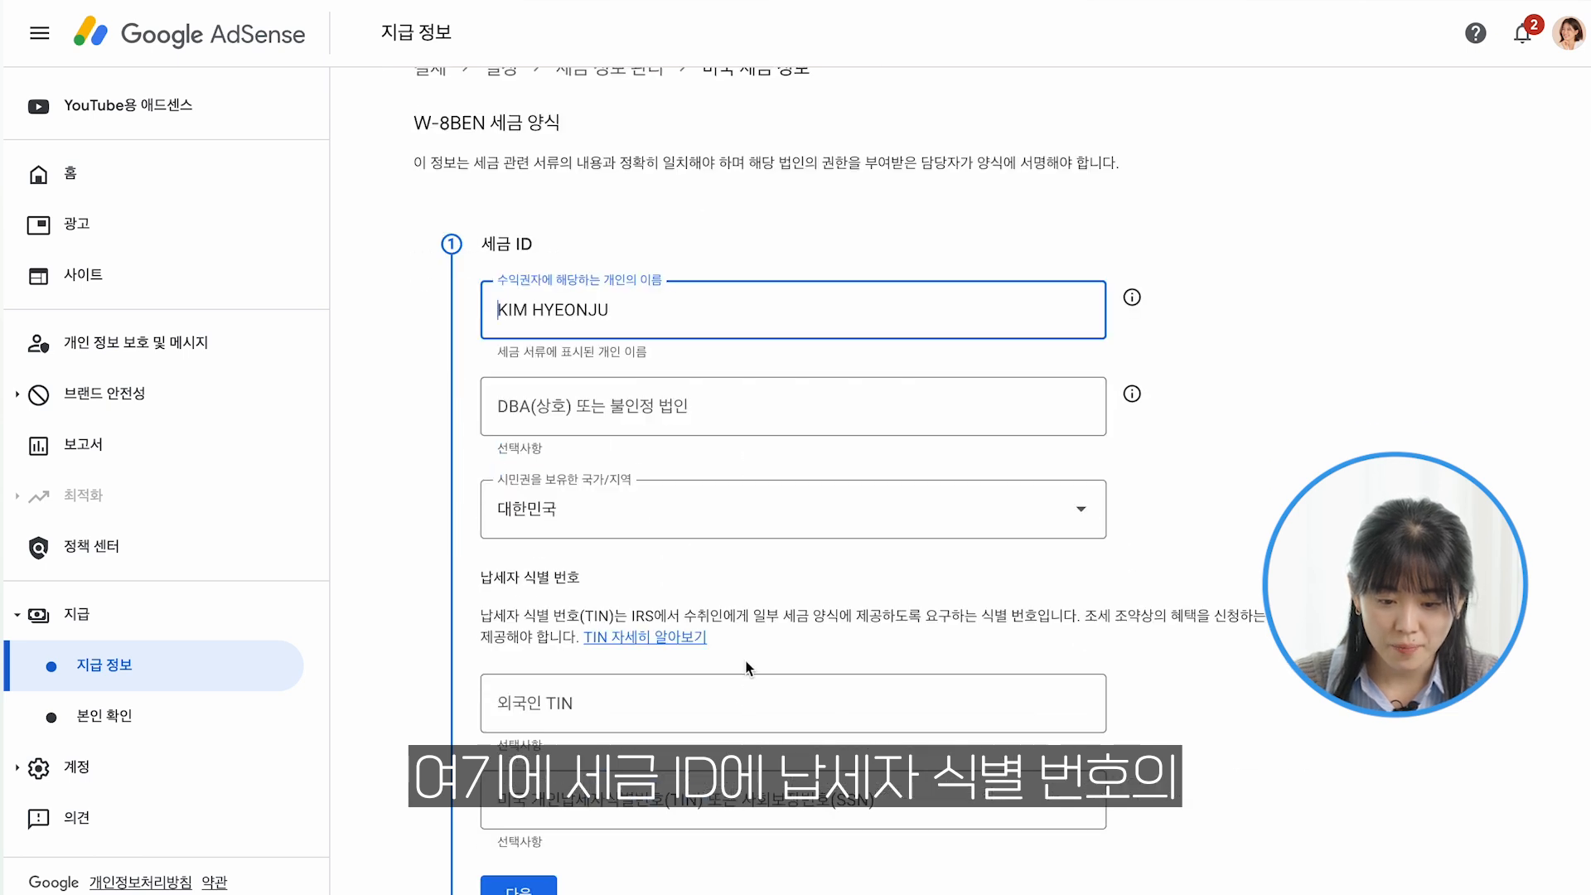
Leave the 외국인 TIN field empty and continue through the 세금 ID and 주소 sections to the tax treaty section
left_click(611, 720)
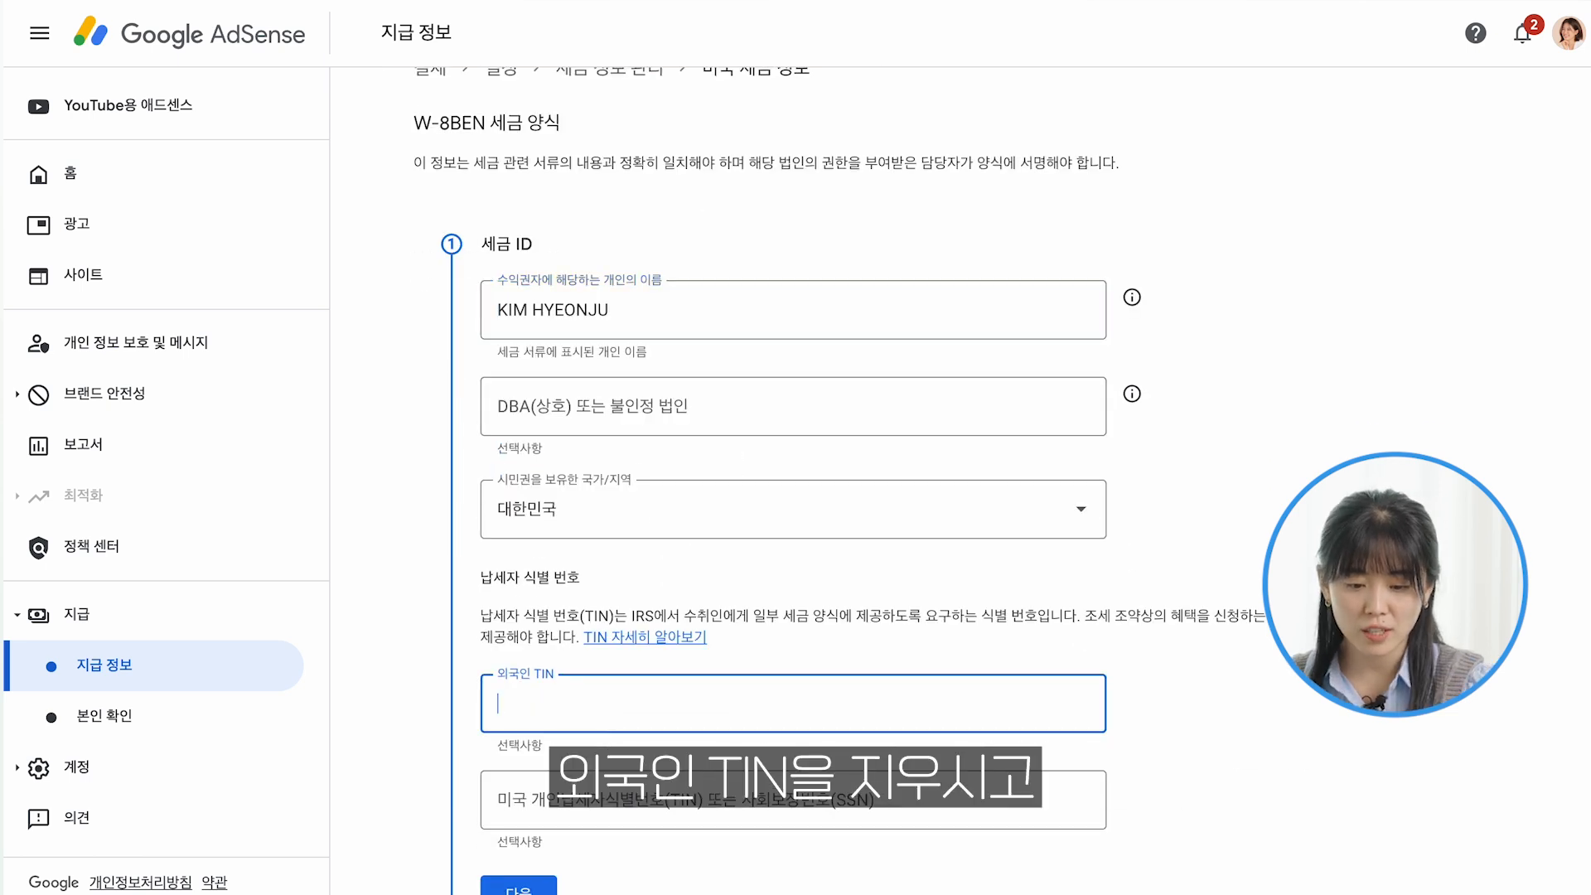
scroll(609, 719, "down", 2)
left_click(518, 800)
scroll(908, 625, "down", 10)
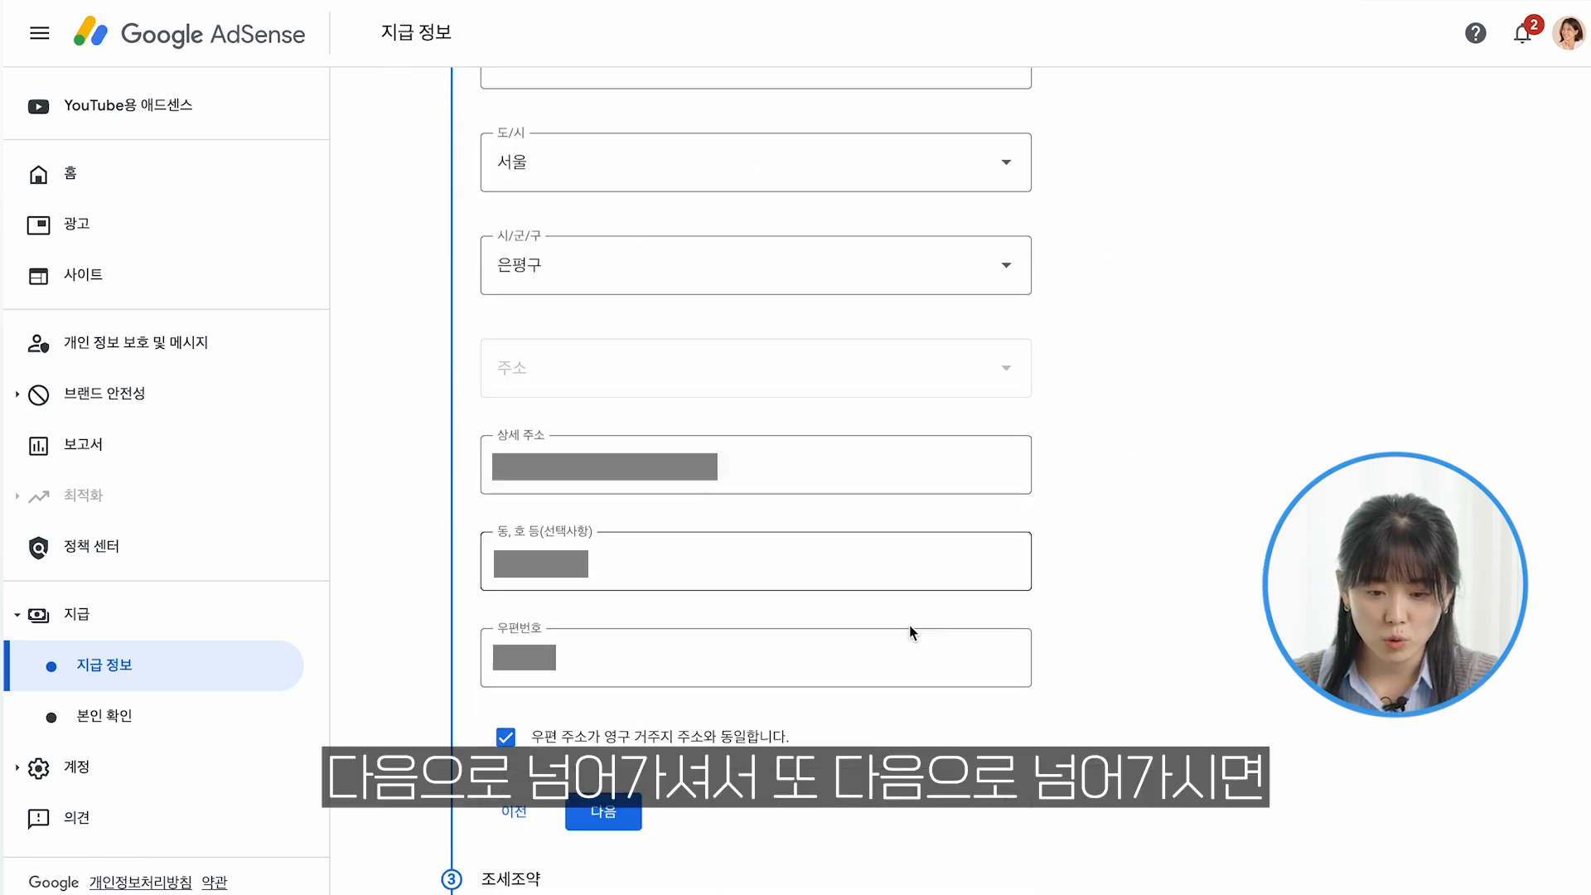
left_click(620, 162)
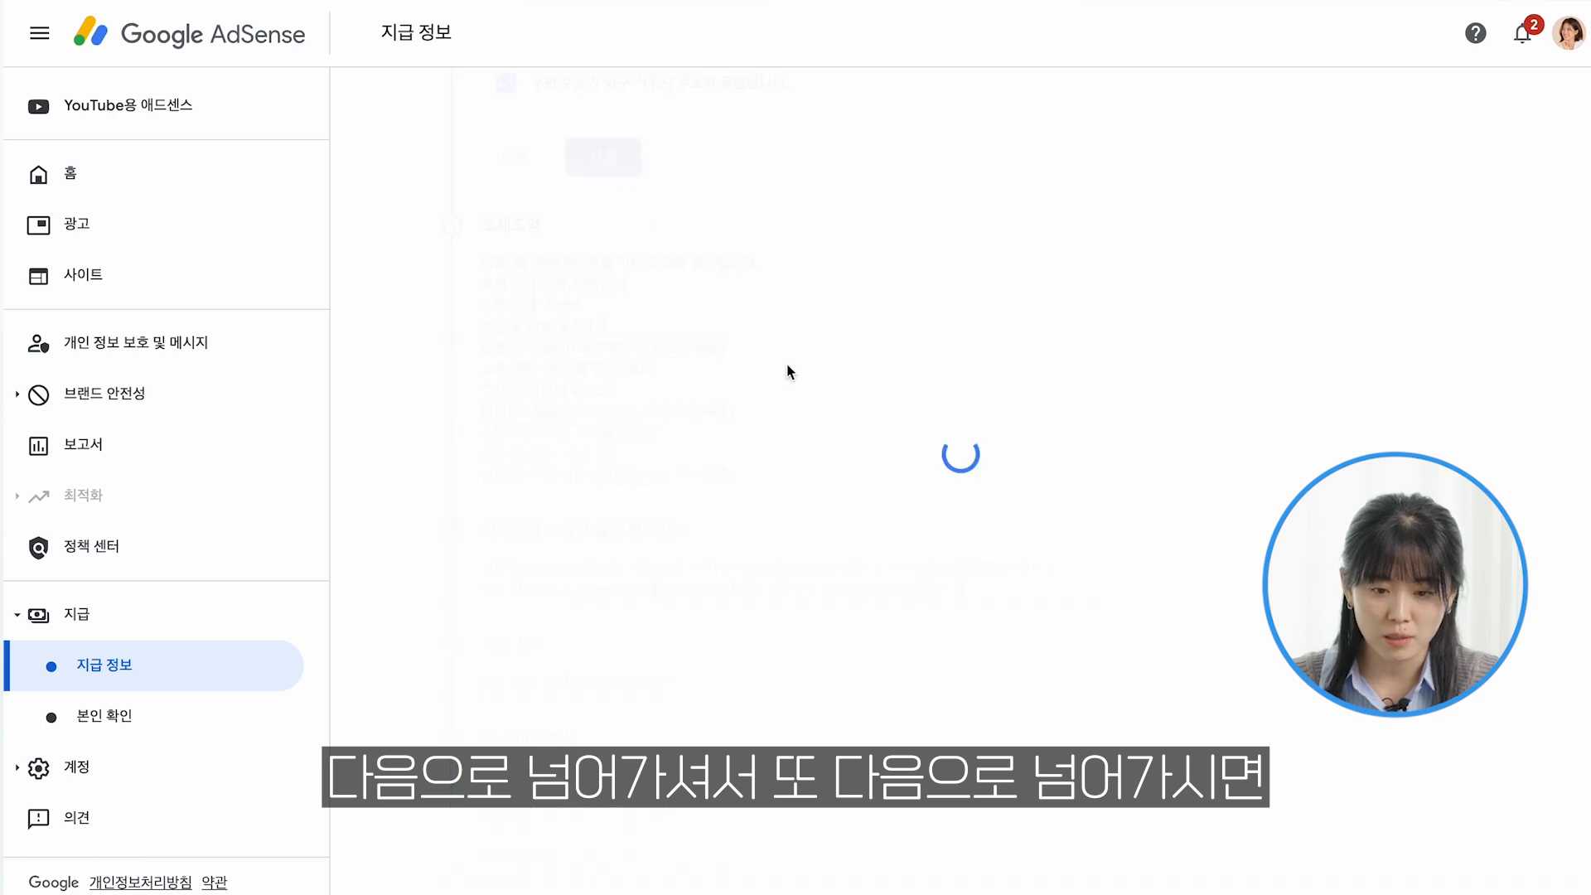
Review the treaty claims and TIN requirement in the 조세조약 section, and try to proceed without a TIN
triple_click(813, 763)
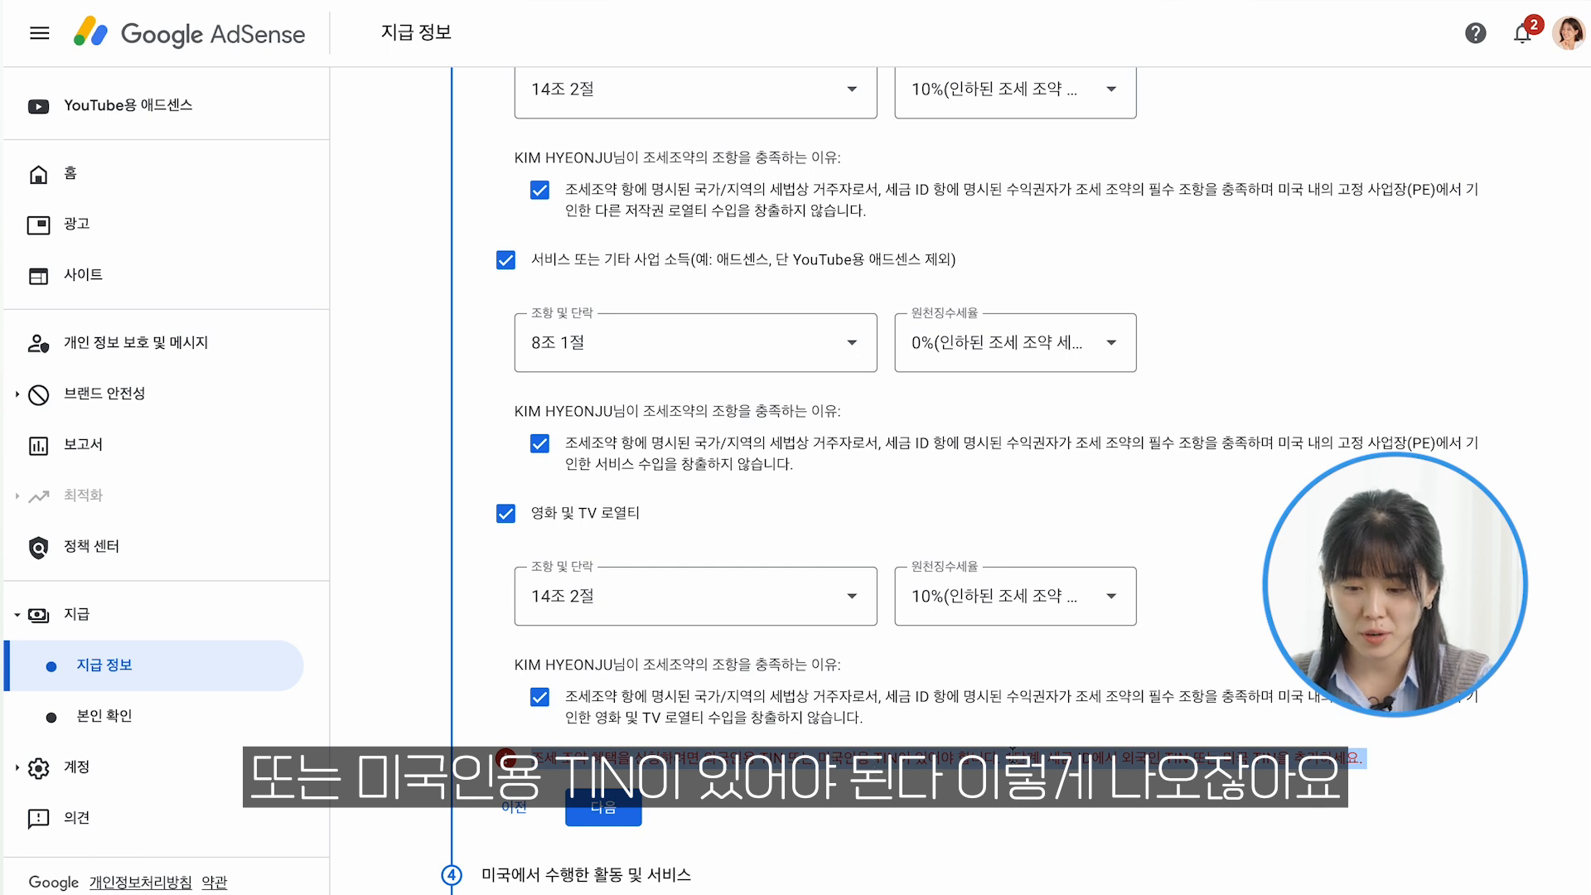
scroll(1115, 750, "up", 10)
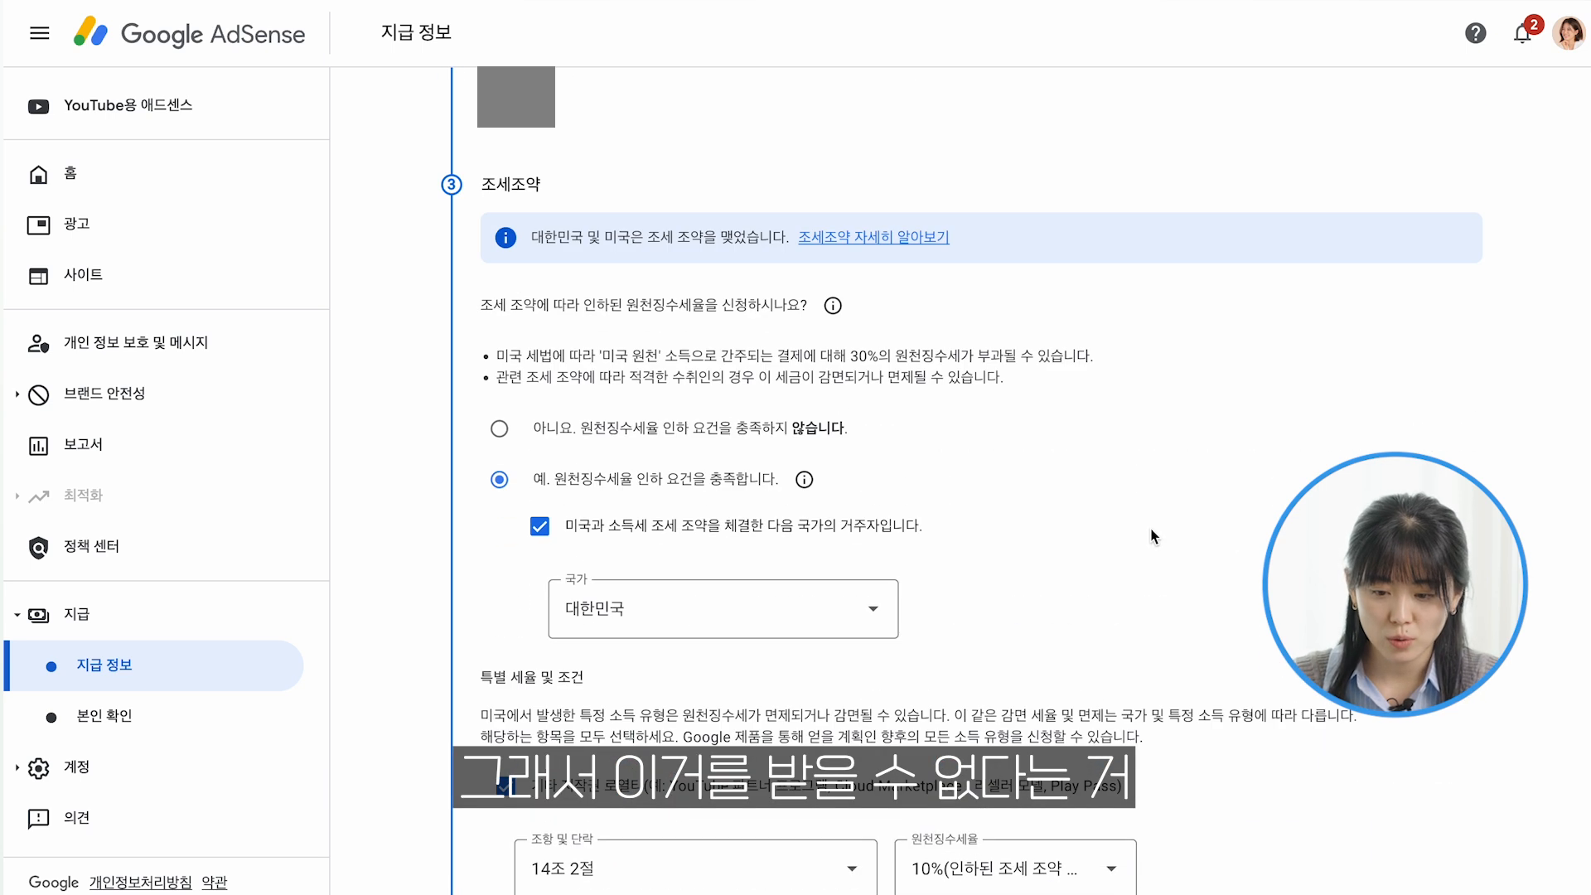
scroll(698, 445, "down", 10)
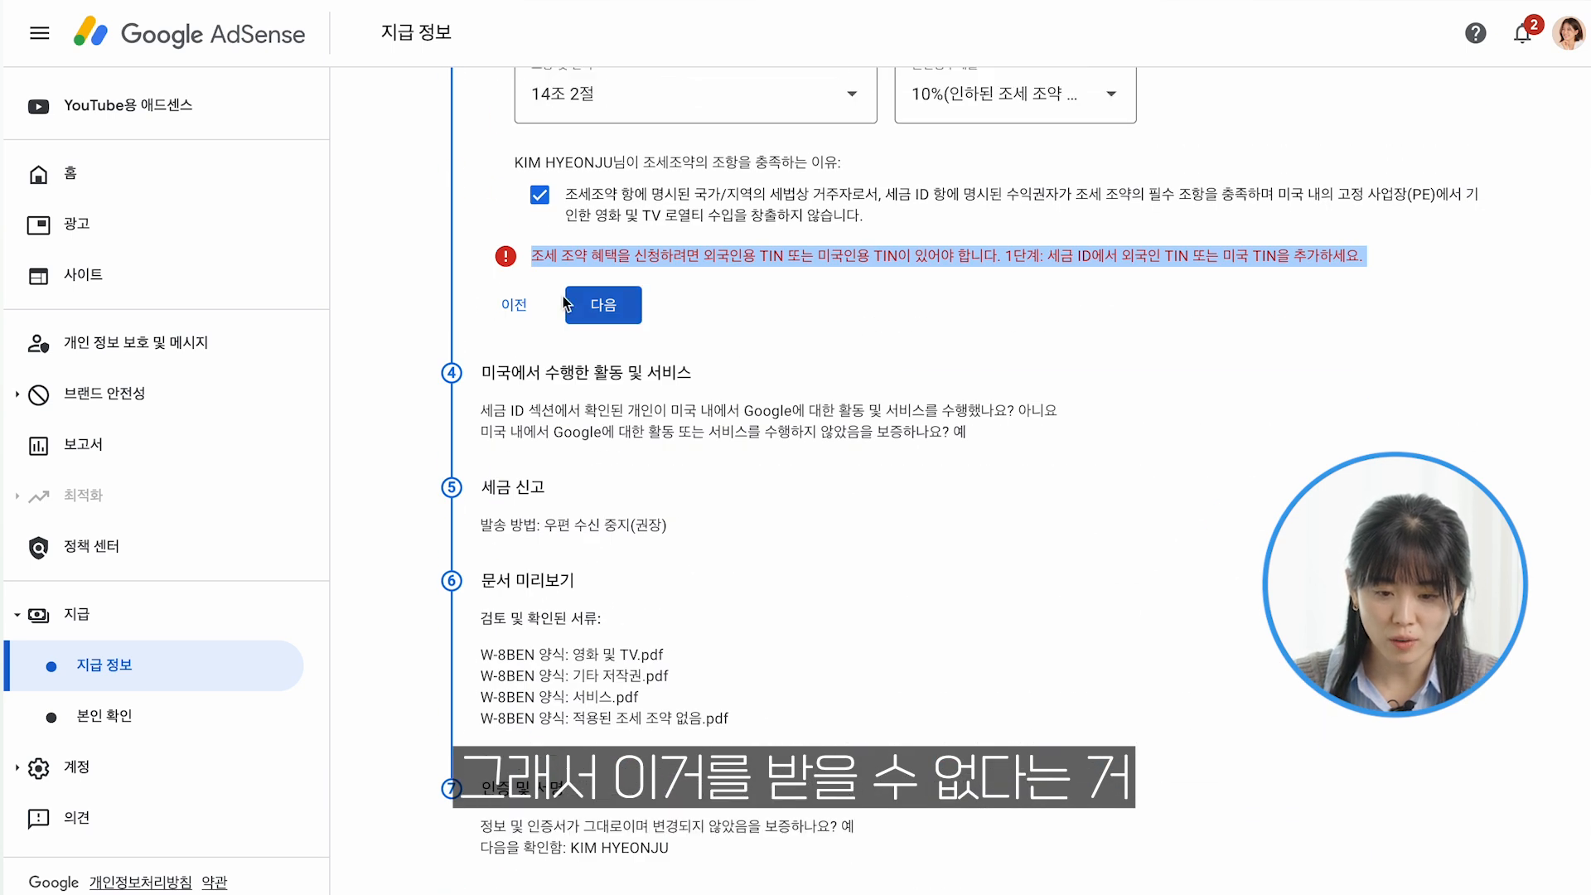
left_click(604, 304)
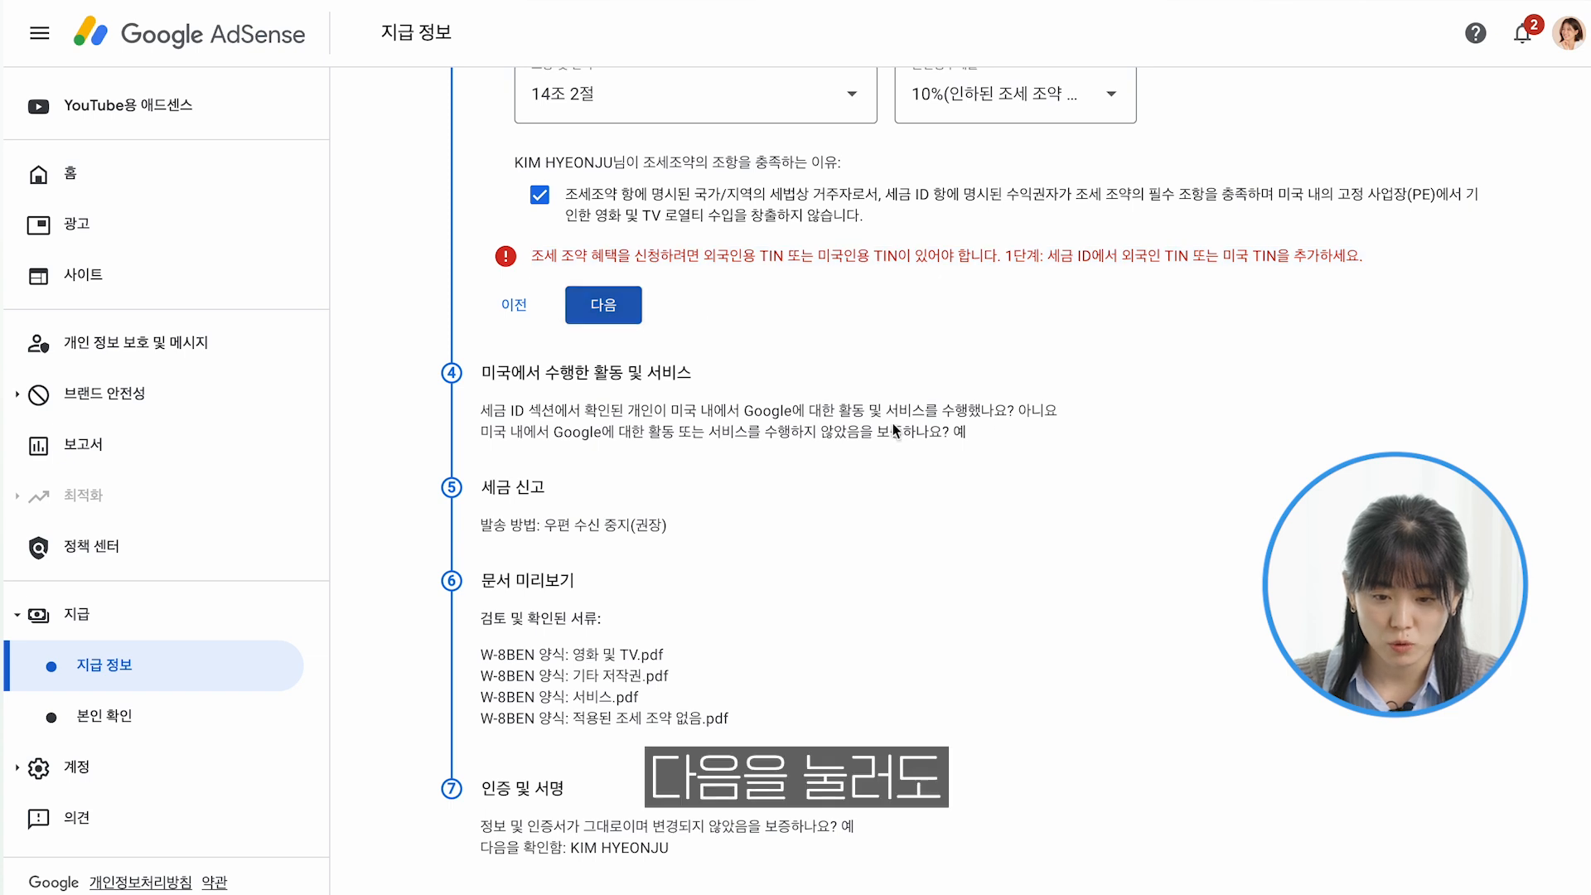
scroll(1168, 557, "up", 1)
scroll(1166, 549, "up", 2)
left_click(615, 537)
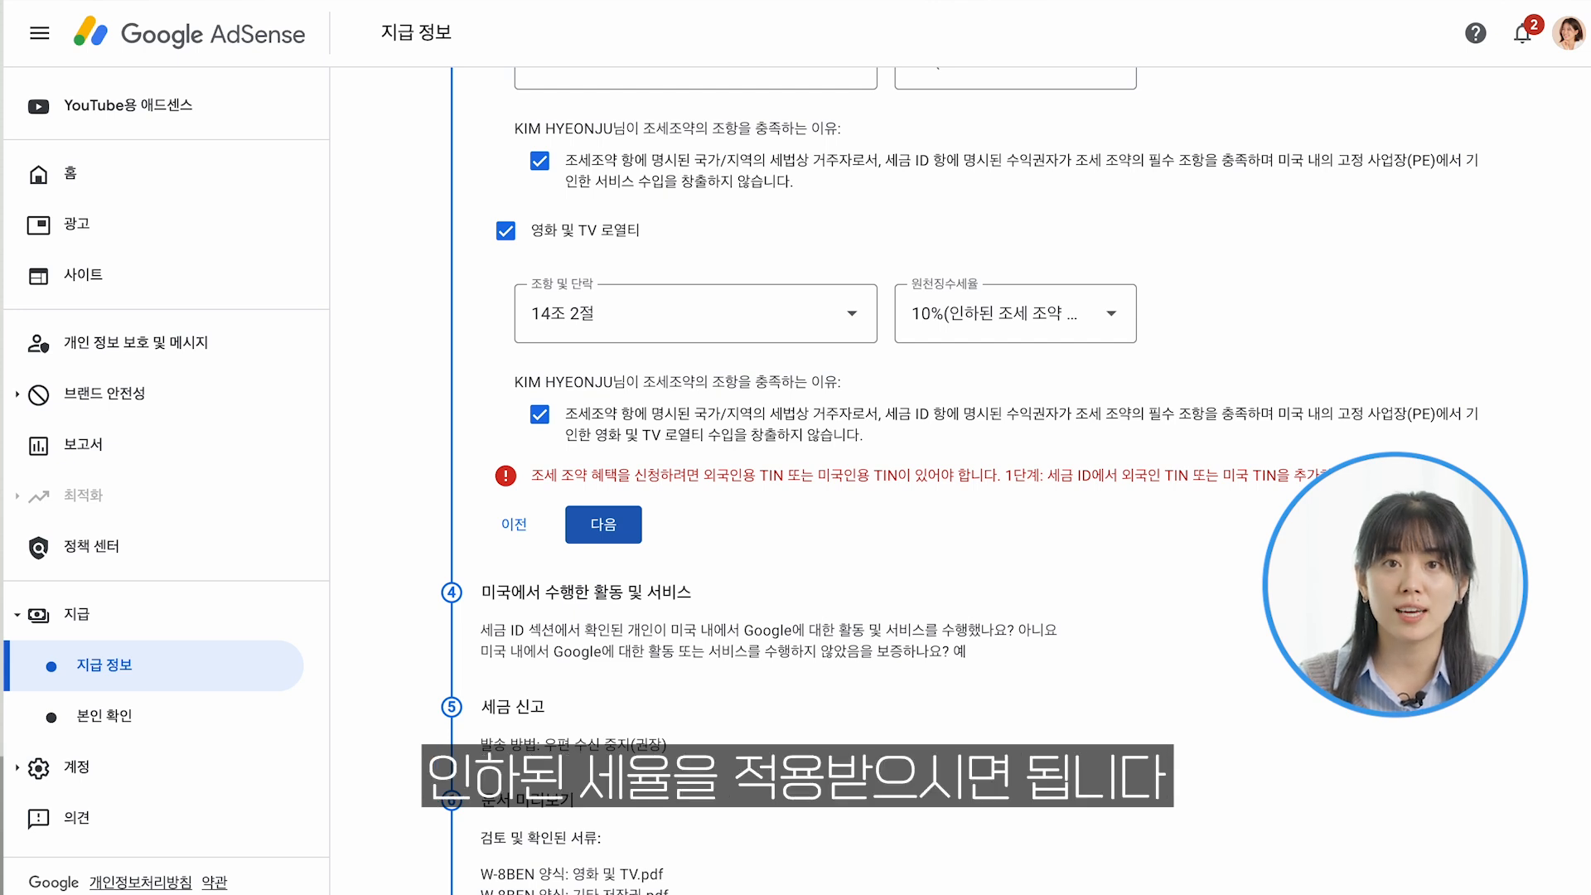
scroll(960, 468, "down", 3)
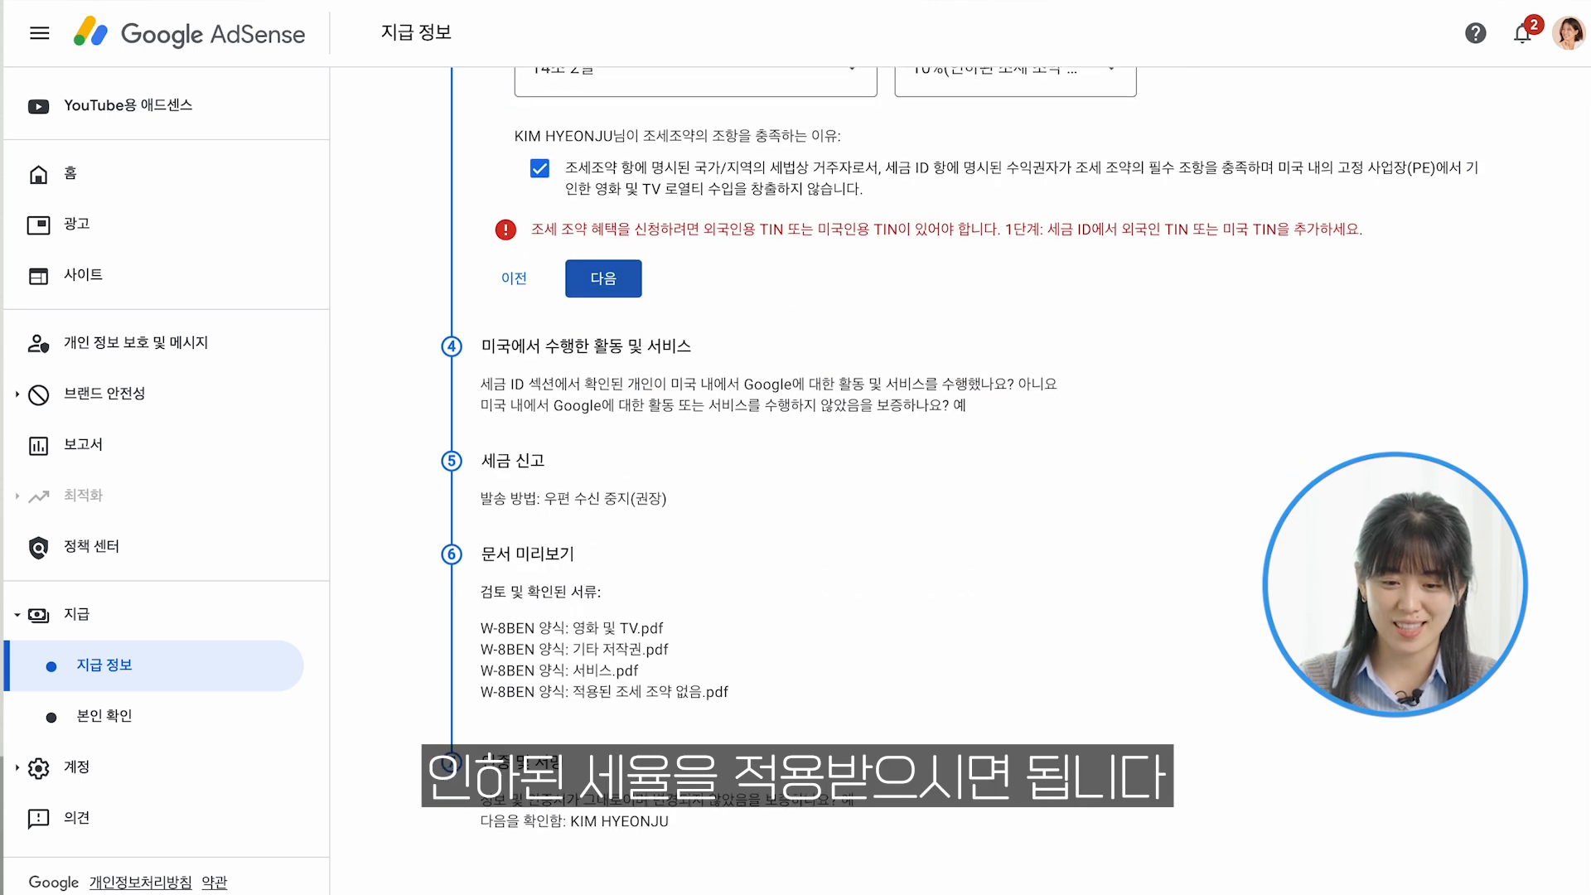